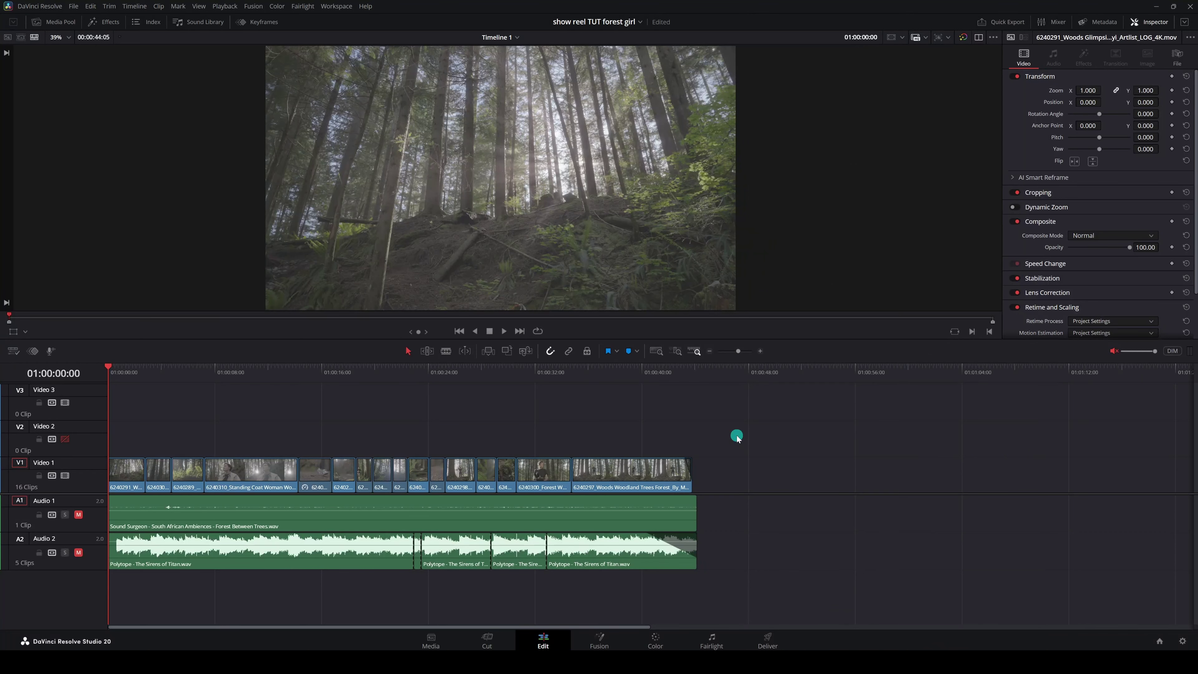
- Move the playhead to 01:00:26:08 and switch to the Color page
drag(141, 374, 459, 430)
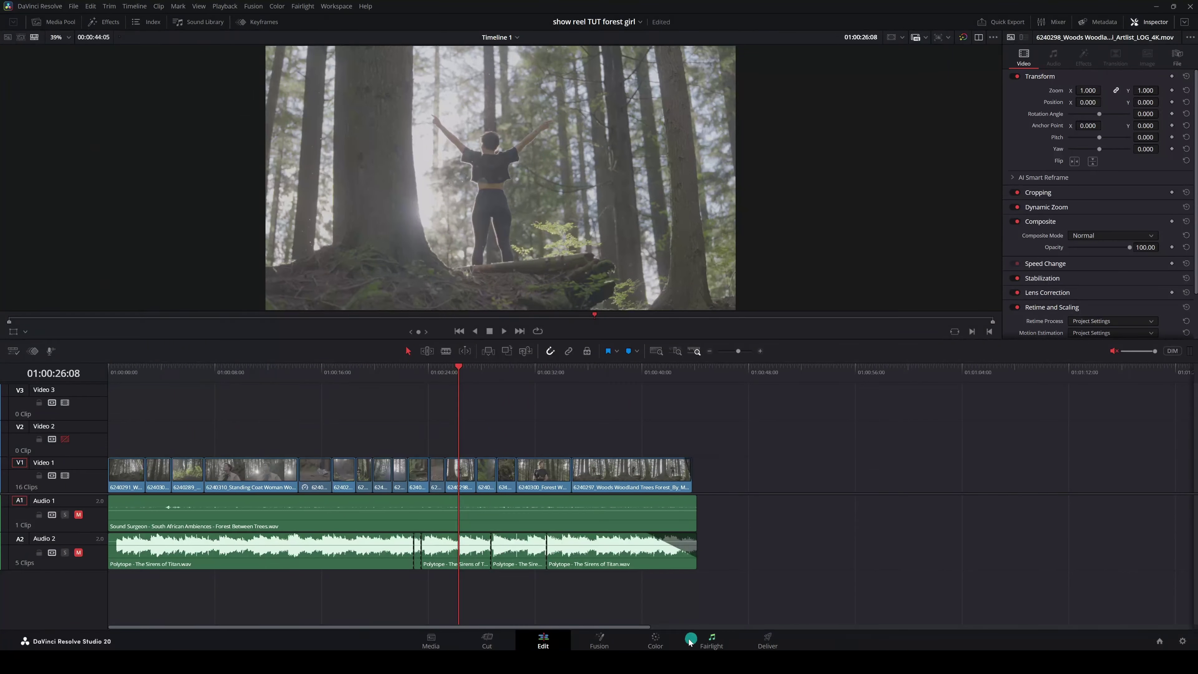
click(653, 643)
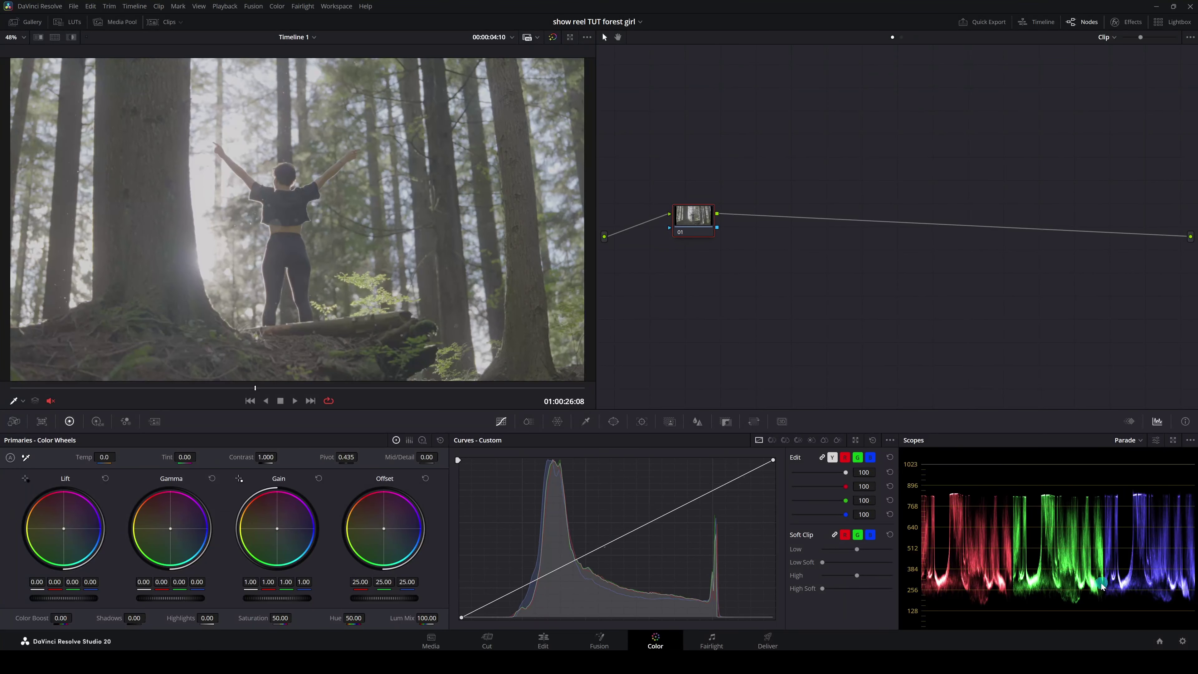
- Review the project's timeline format and color management settings, leaving them unchanged
click(1182, 641)
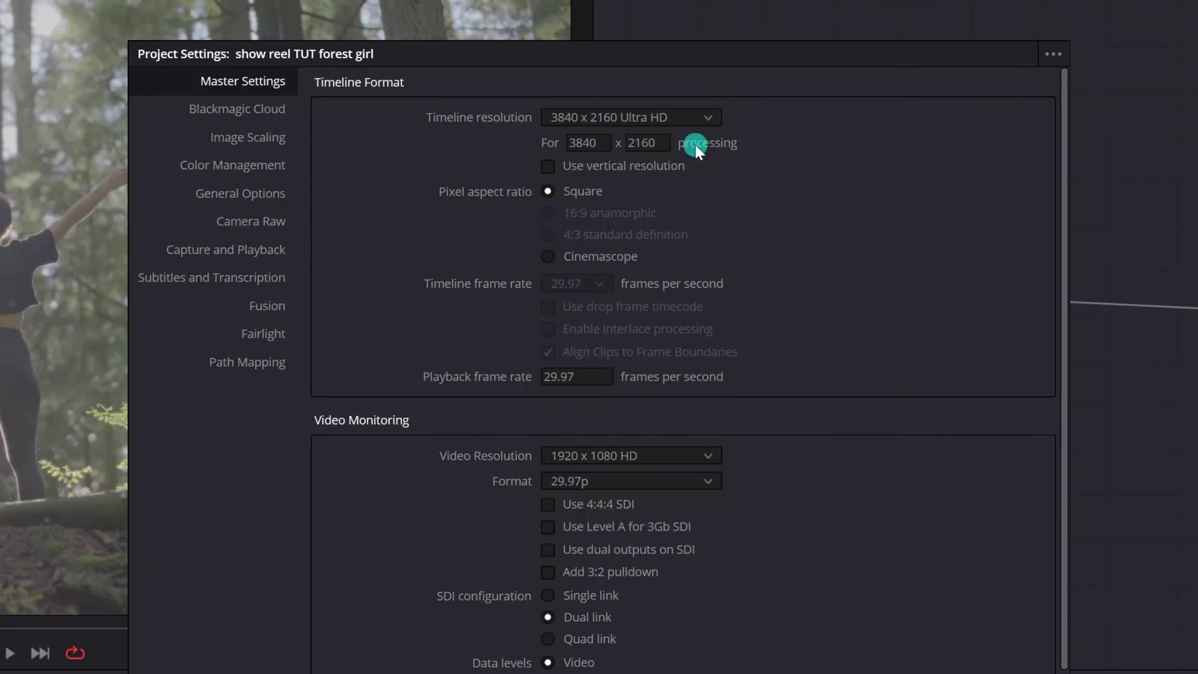
click(254, 166)
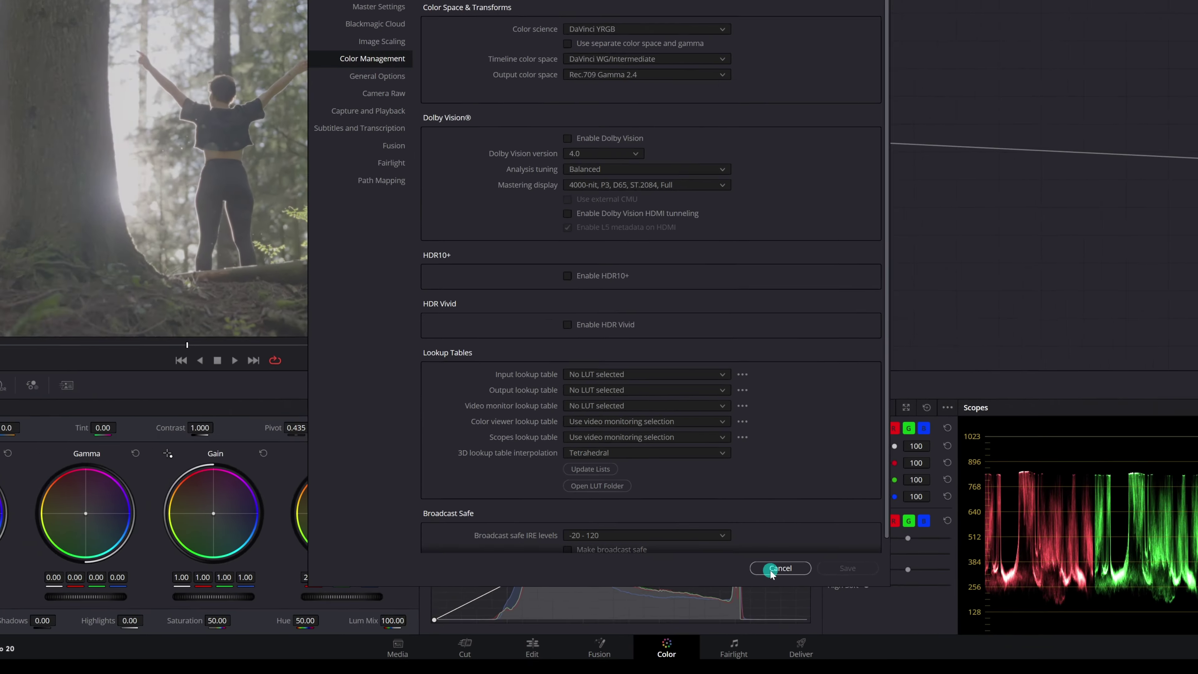
click(892, 545)
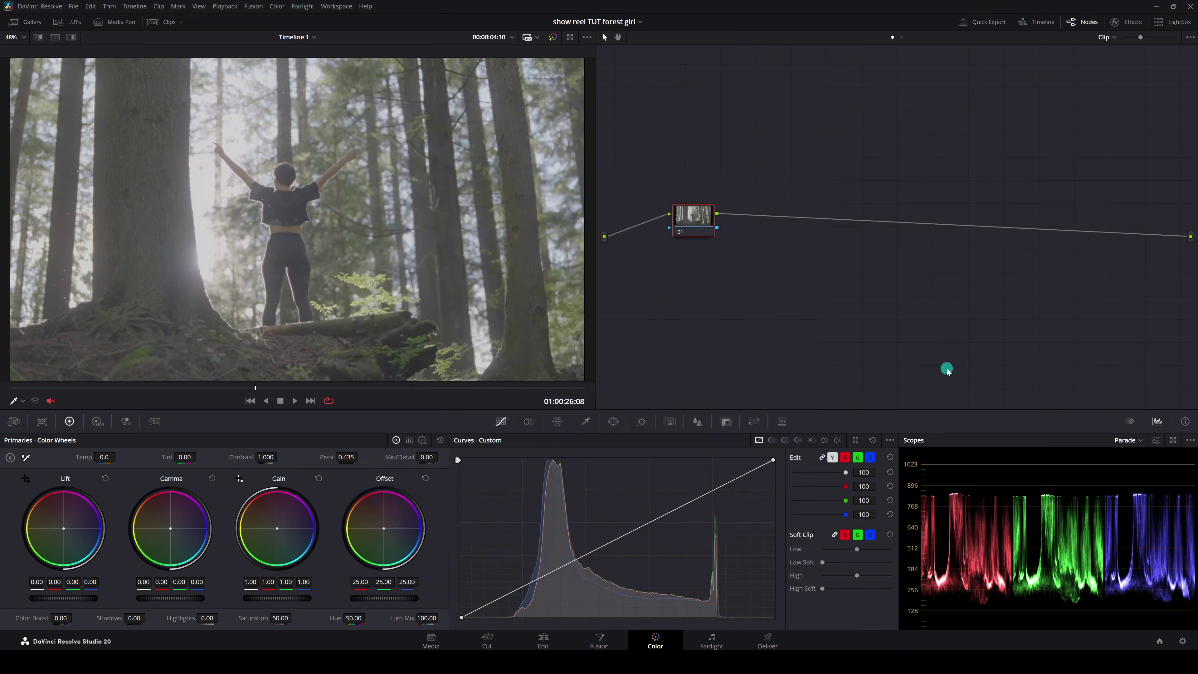
- Add all 16 timeline clips to a new group named "forest girl 1" and hide the clip thumbnails
click(171, 24)
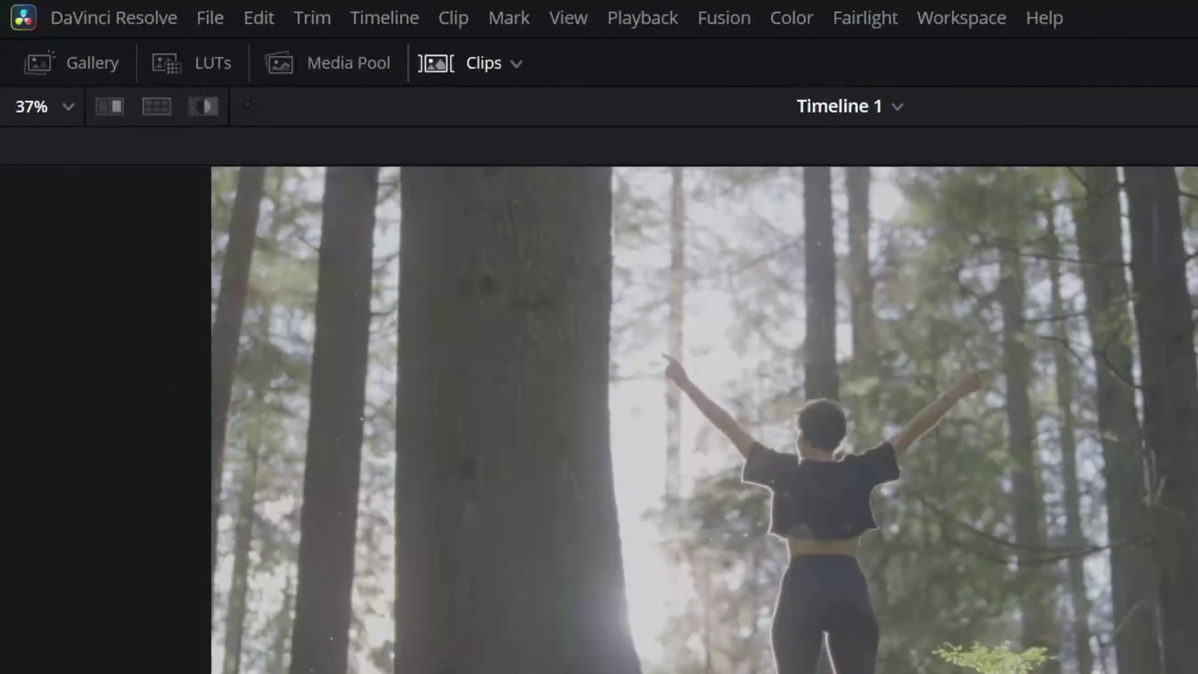
click(37, 387)
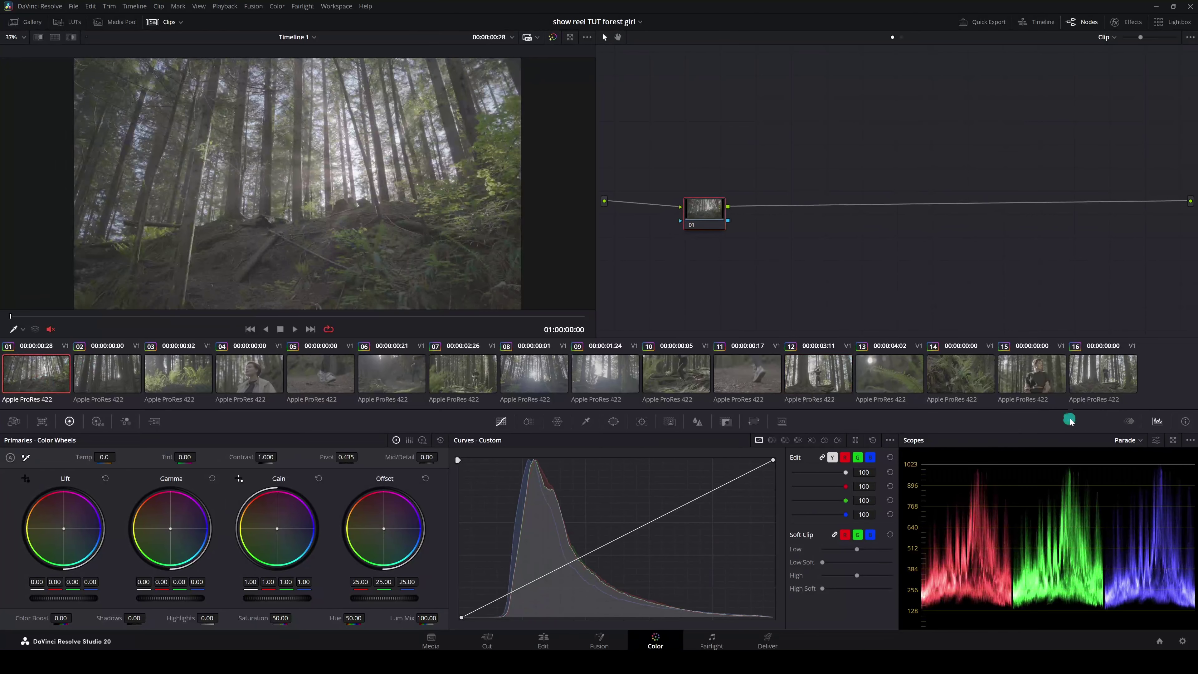
shift+click(1094, 379)
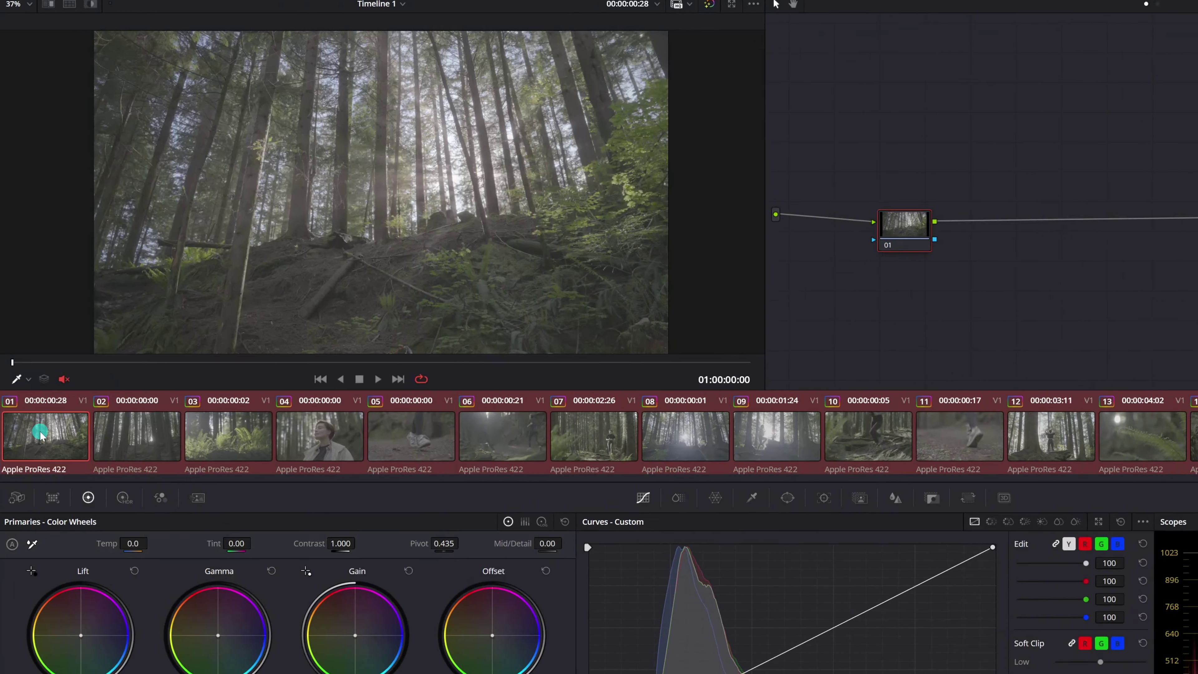
right_click(16, 376)
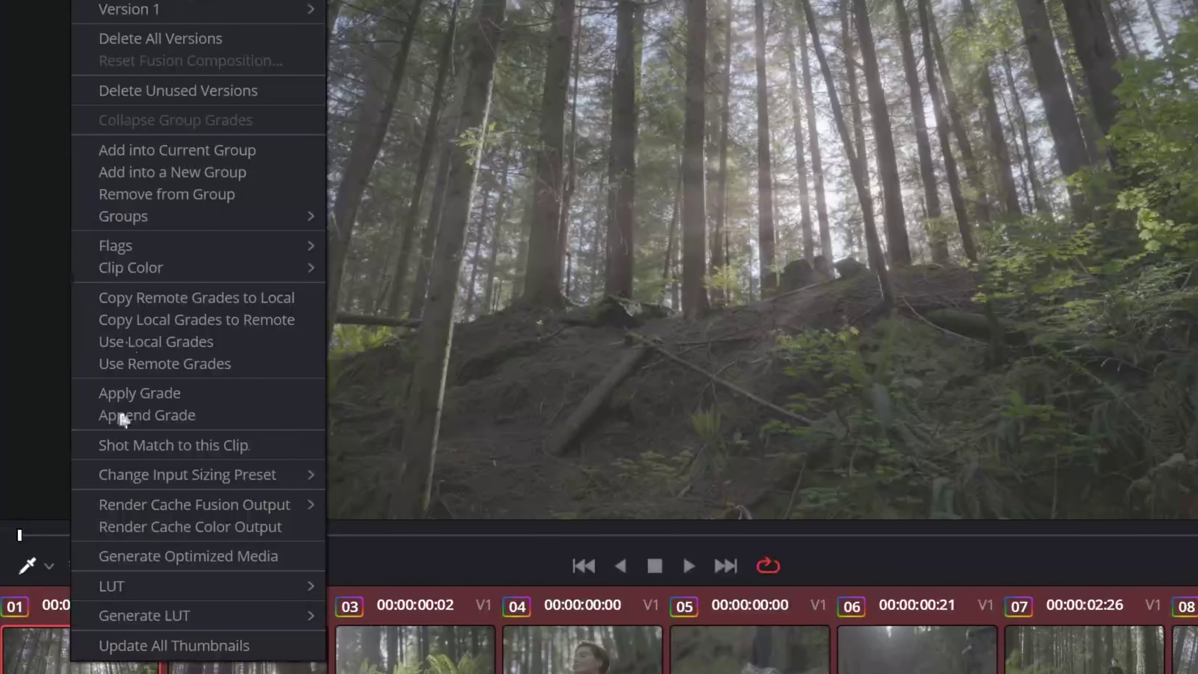
click(245, 179)
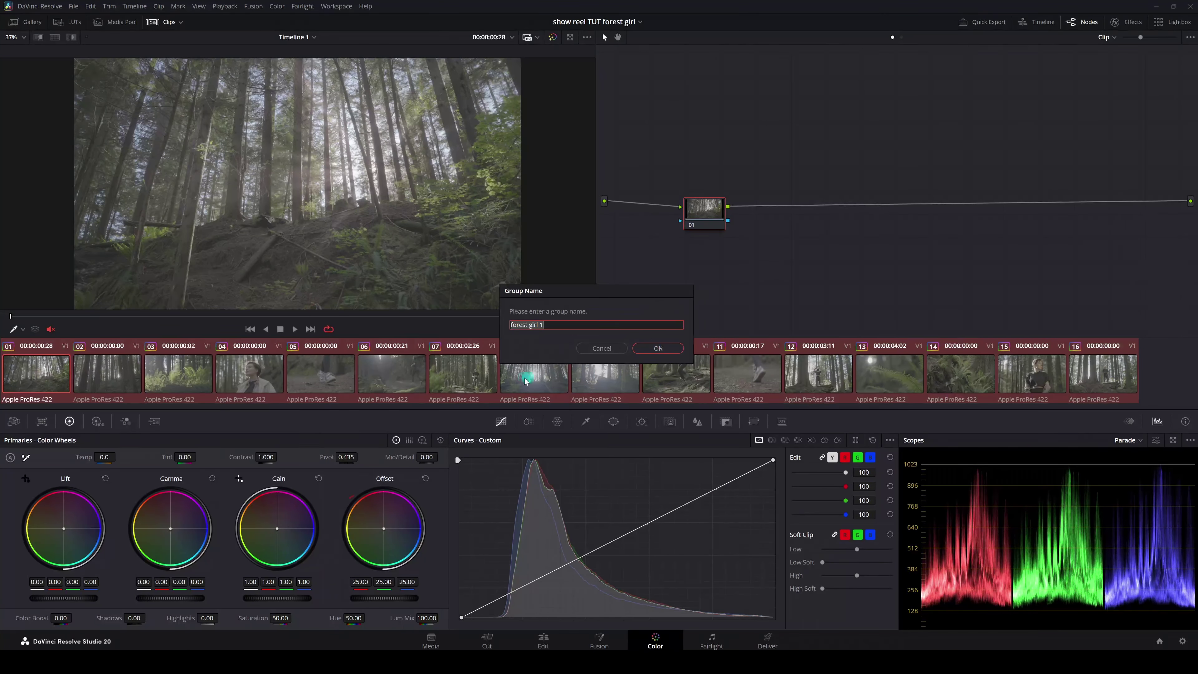
key(Return)
click(170, 22)
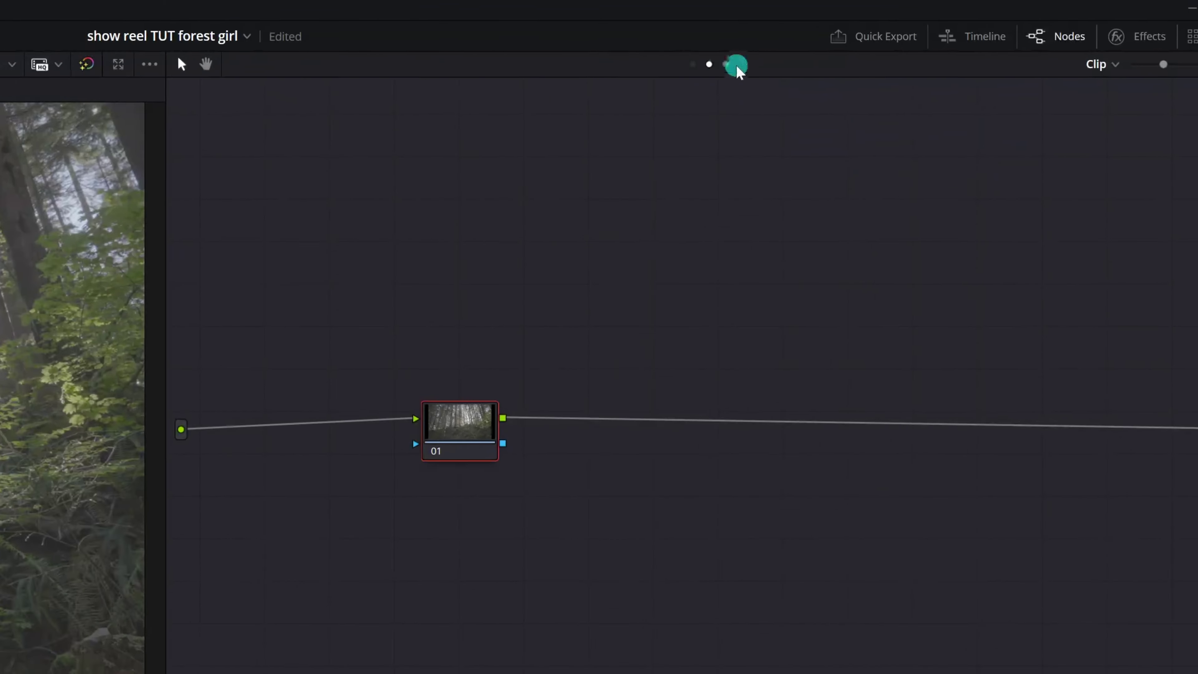
- Reposition the first node lower in the group pre-clip, group post-clip and timeline node graphs
click(692, 65)
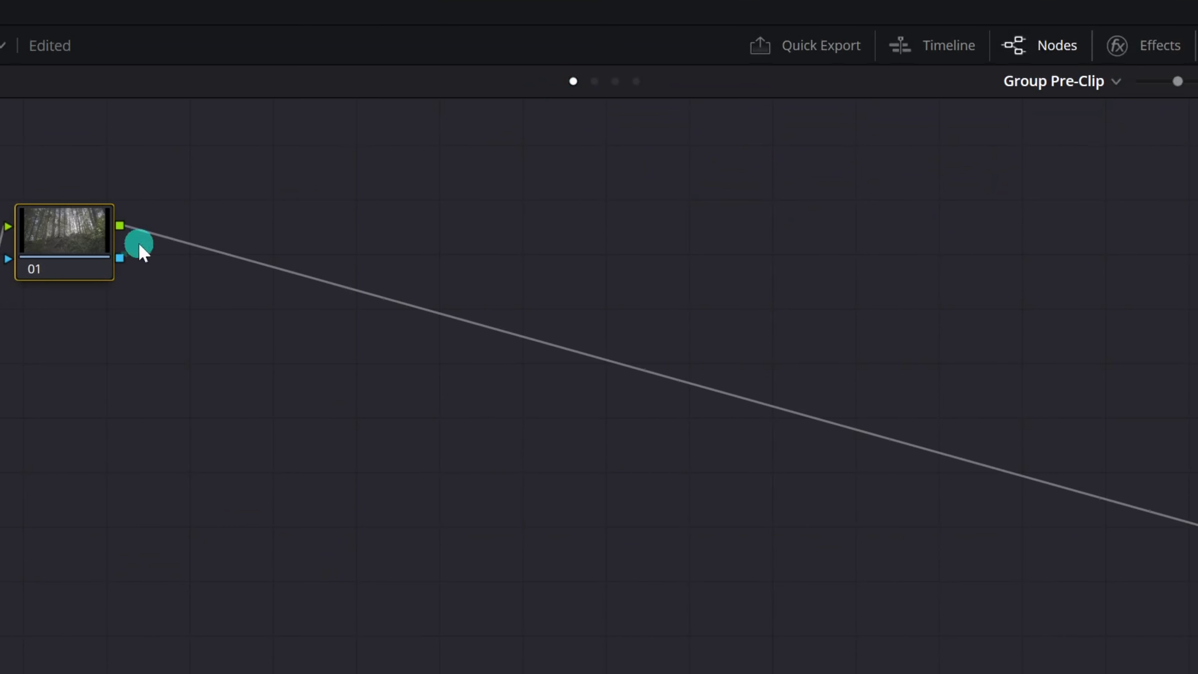
drag(61, 245, 130, 550)
click(594, 85)
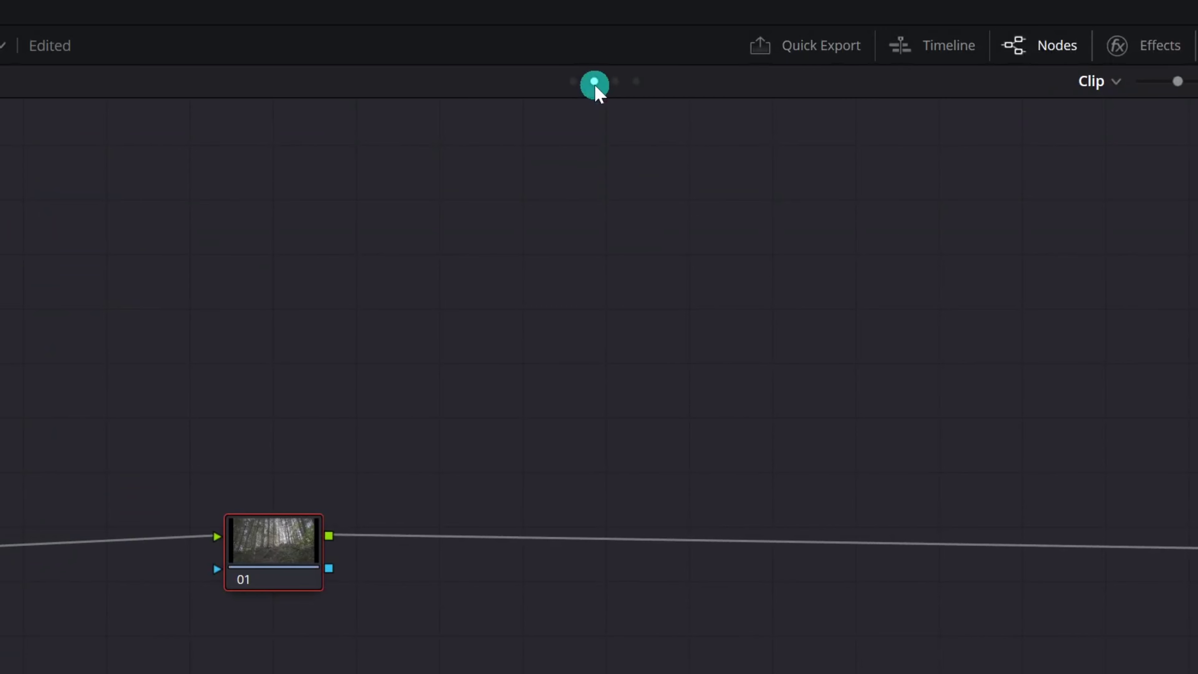
click(615, 84)
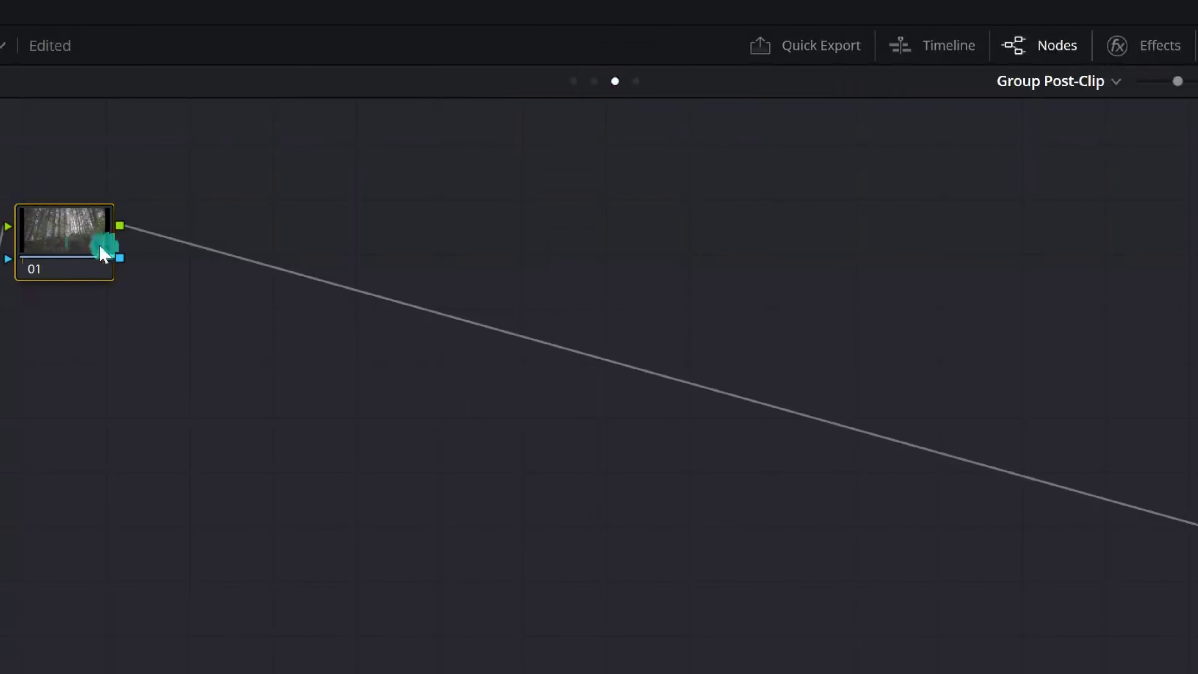
drag(100, 247, 147, 412)
click(636, 82)
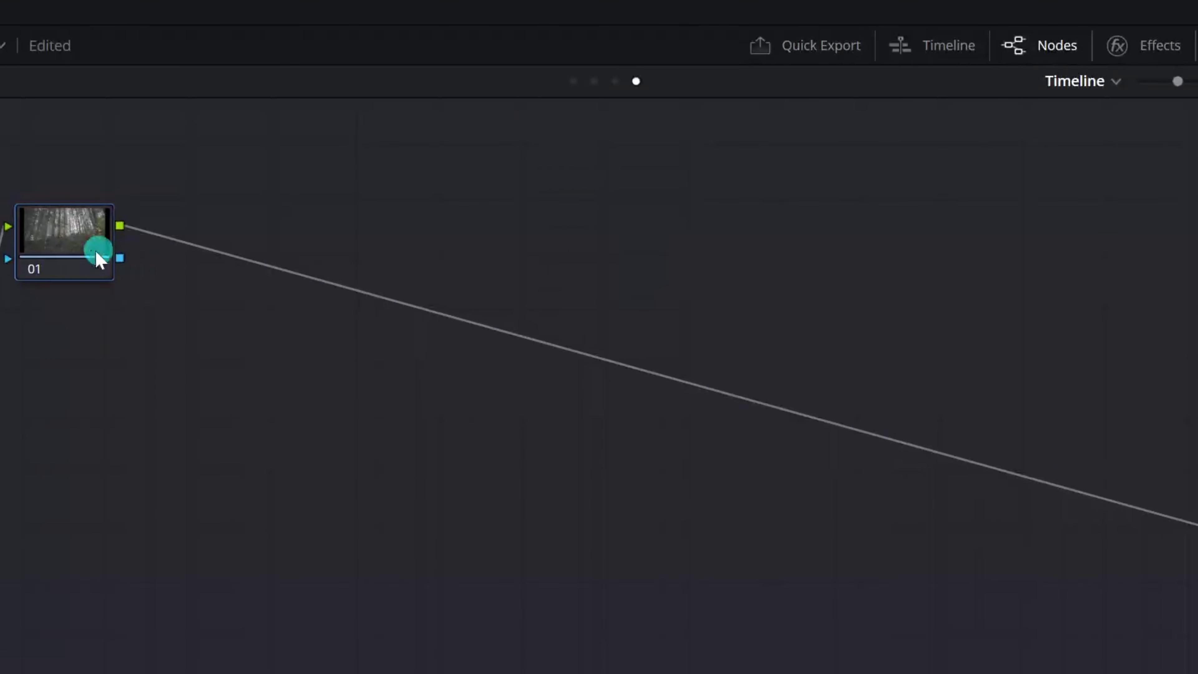
drag(98, 259, 225, 582)
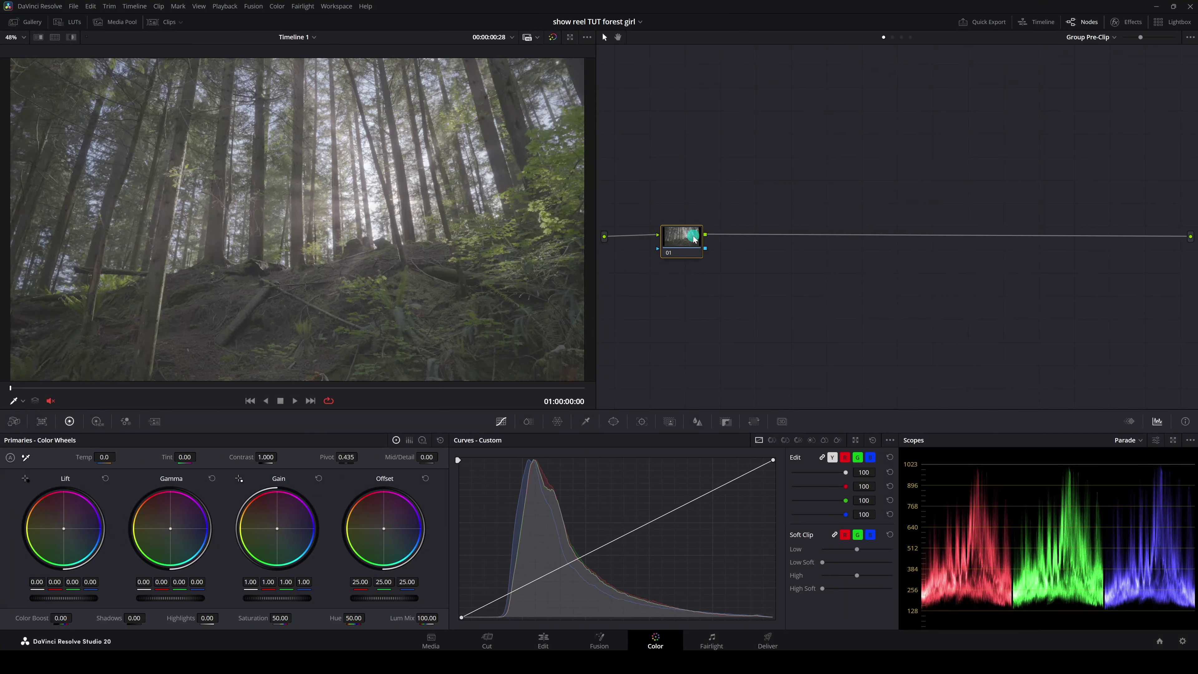
- Add a serial node after node 01 in the group pre-clip graph and label the two nodes NR and IDT
key(alt+s)
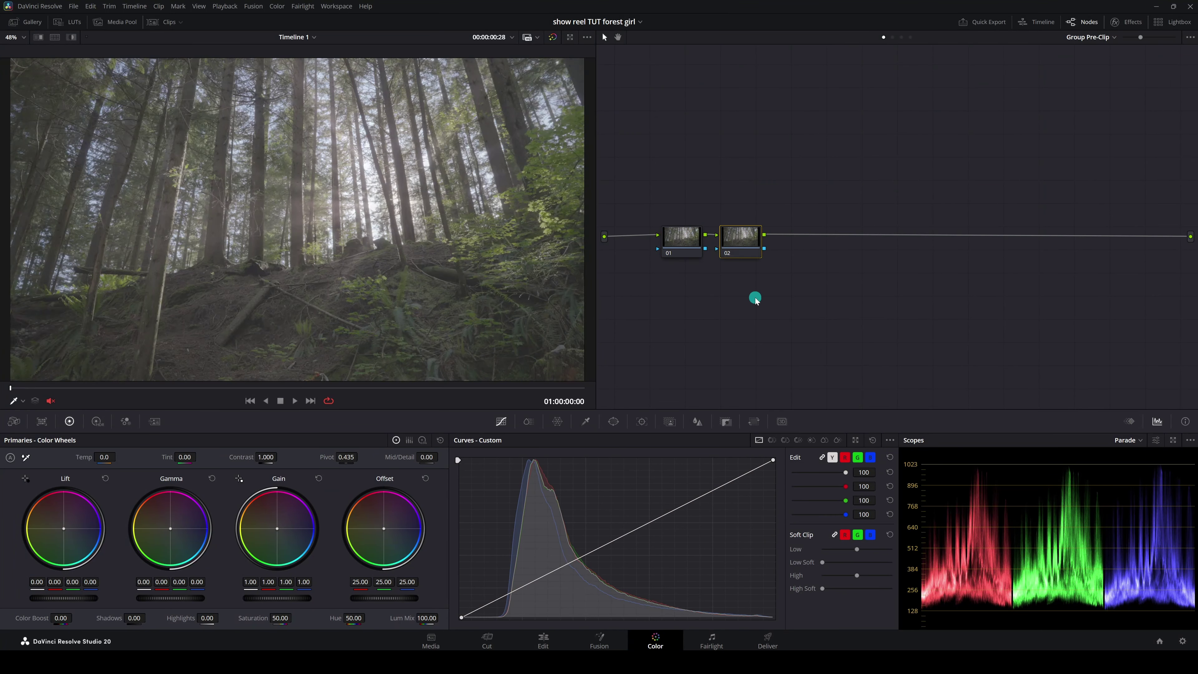
click(683, 244)
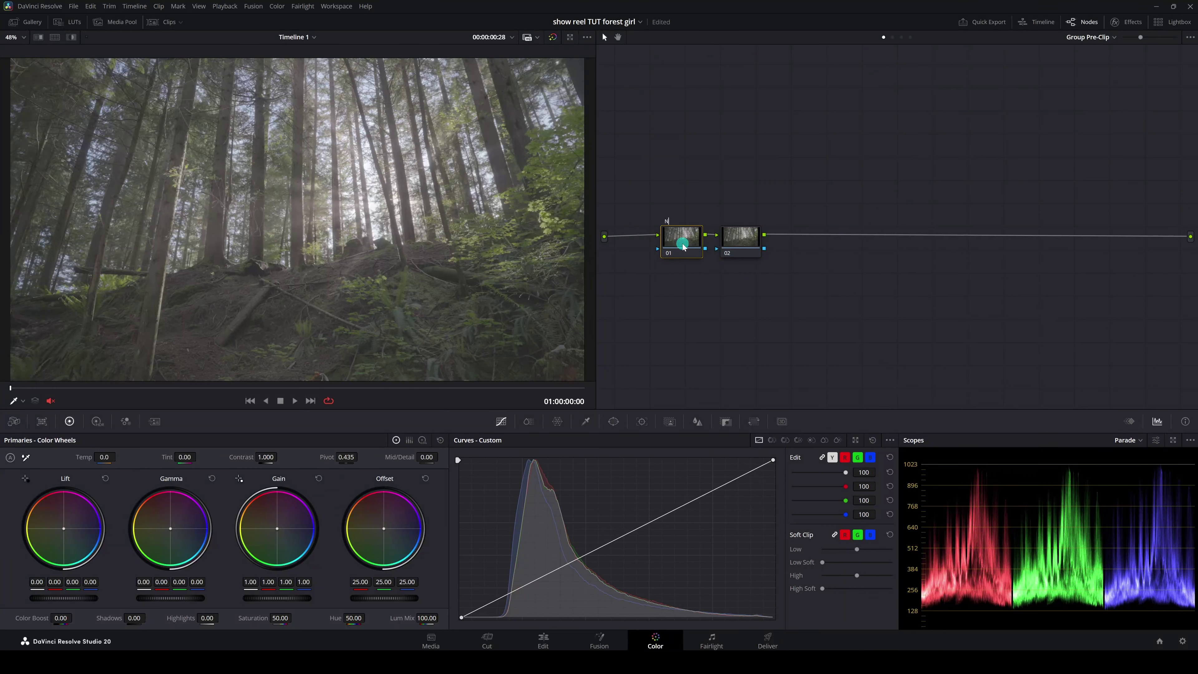
click(739, 241)
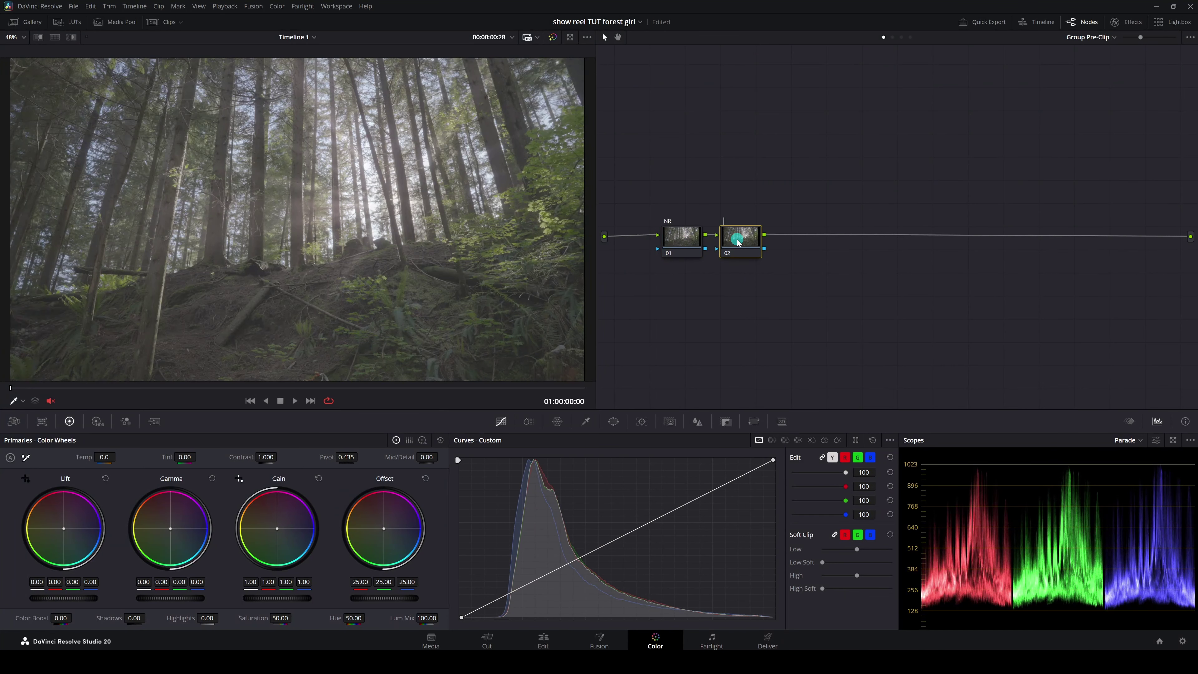
text(IDT)
- Set the NR node's temporal noise reduction to 3 frames, Better motion estimation, and luma and chroma thresholds of 14
click(675, 233)
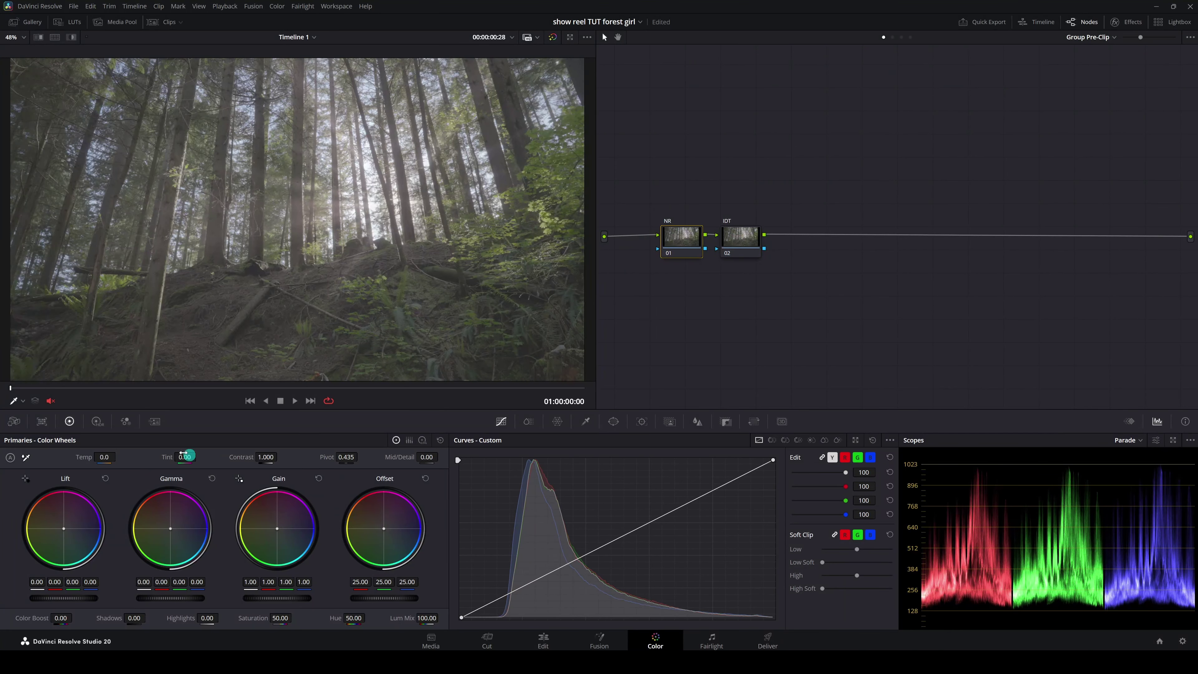
click(155, 422)
click(62, 478)
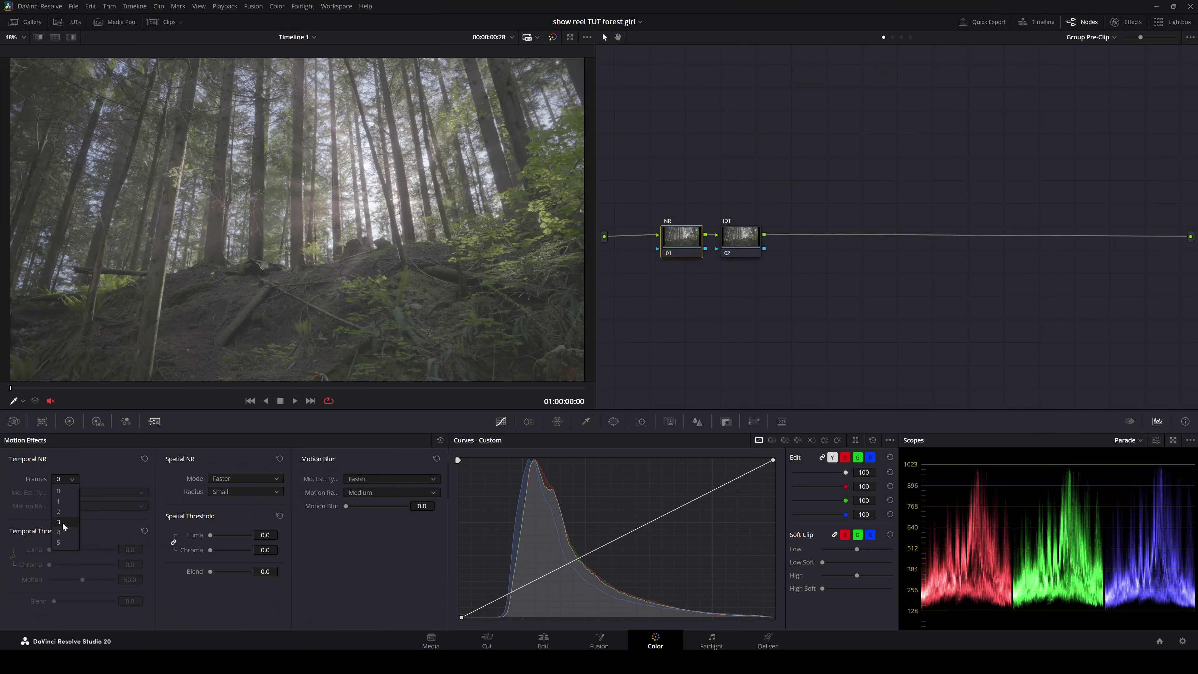
click(61, 522)
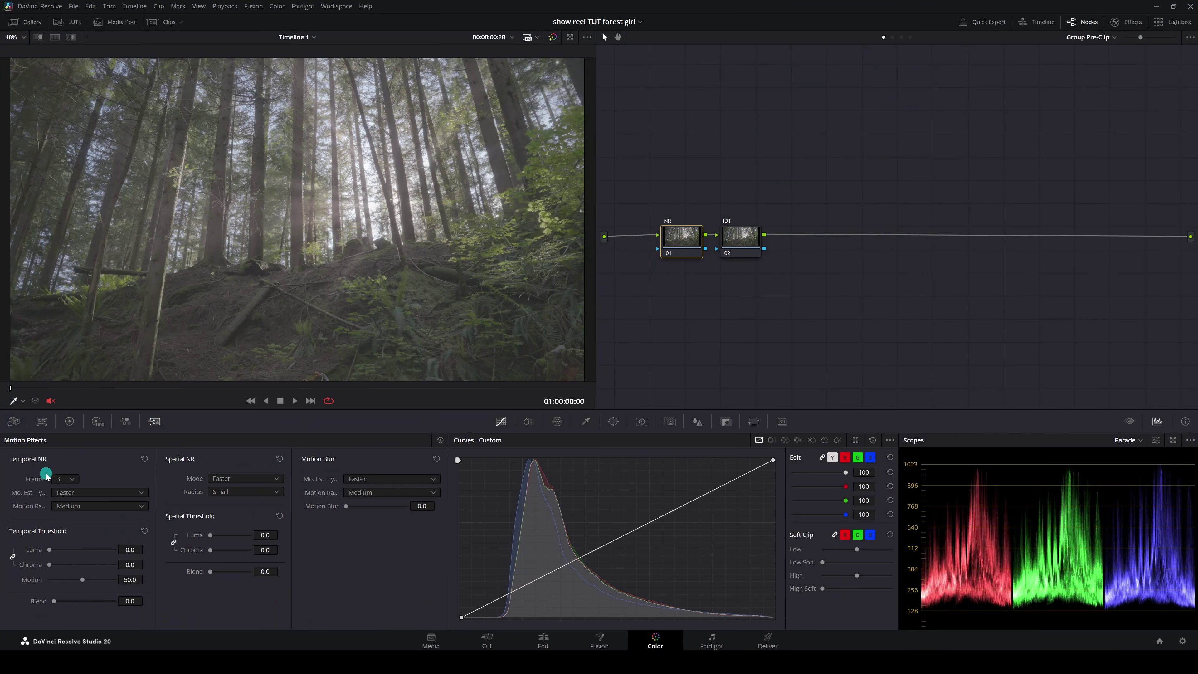
click(76, 498)
click(73, 516)
click(134, 552)
text(14)
key(Return)
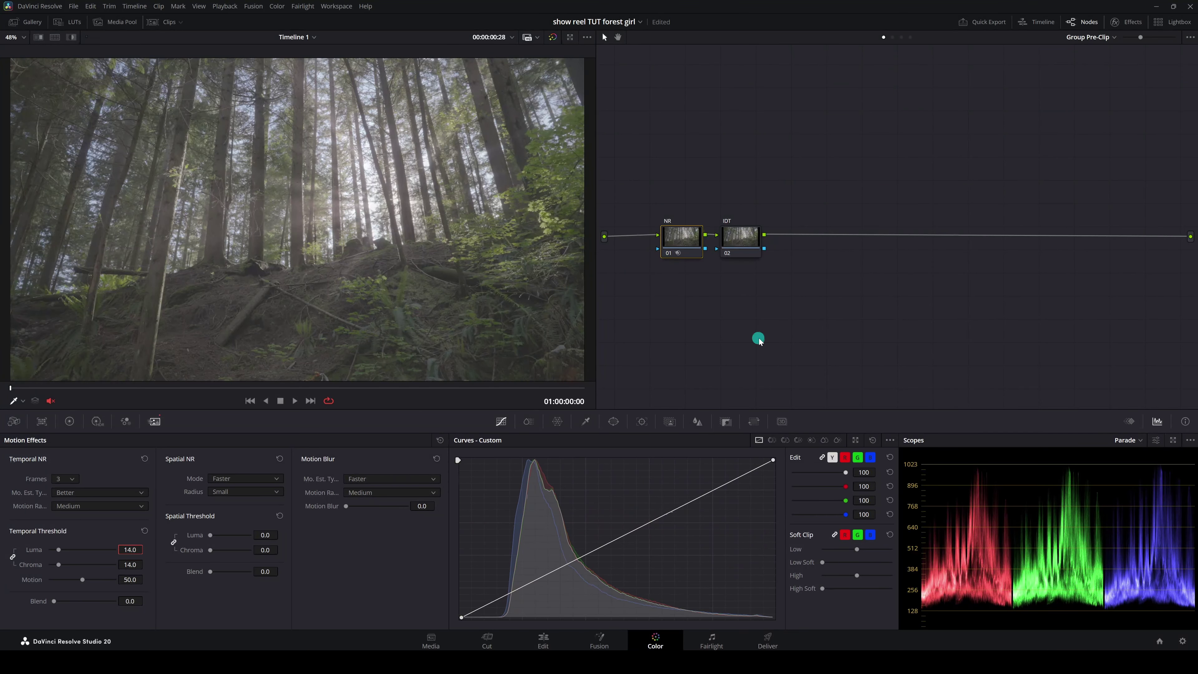
click(69, 421)
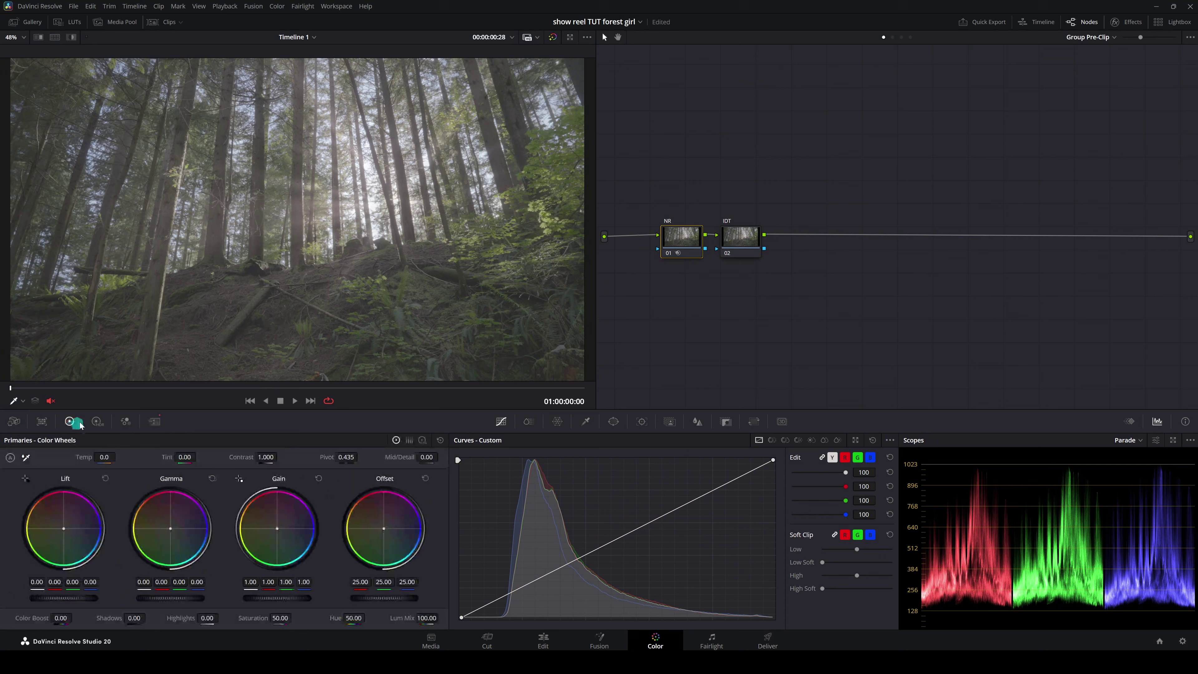
- Find the Color Space Transform effect in the library and apply it to the IDT node
click(743, 250)
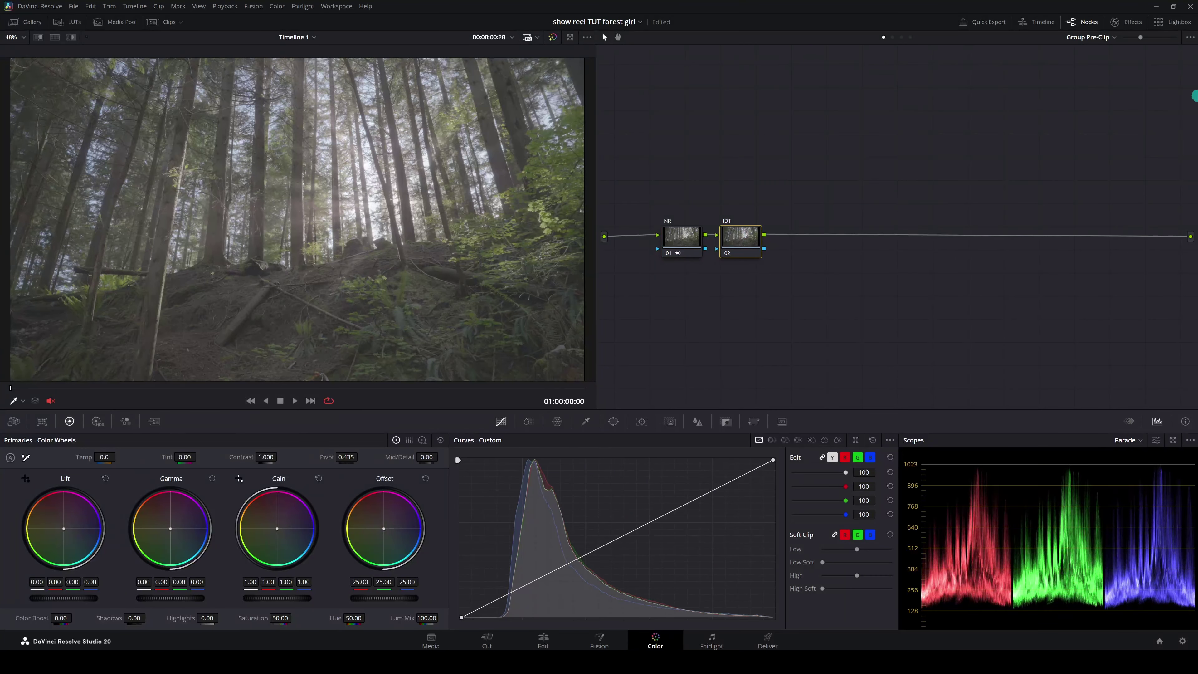
click(1134, 25)
double_click(1126, 55)
text(c)
drag(1017, 205, 728, 240)
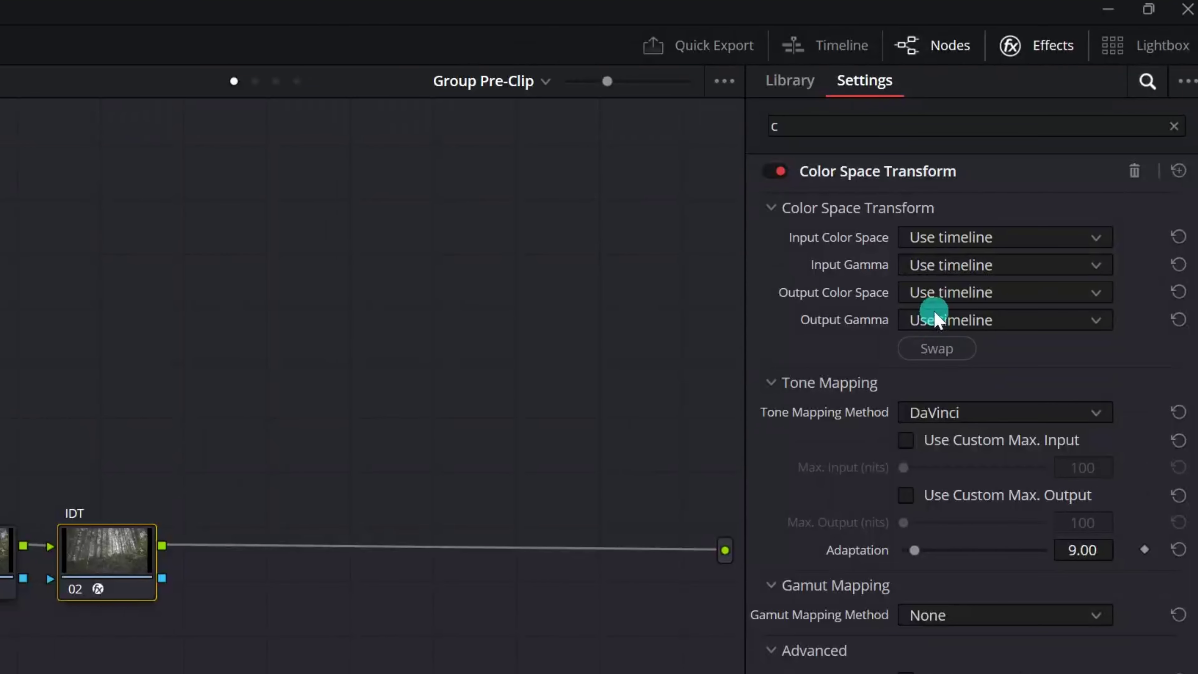
- Set the transform's input color space to Sony S-Gamut3.Cine and its input gamma to Sony S-Log3
click(975, 239)
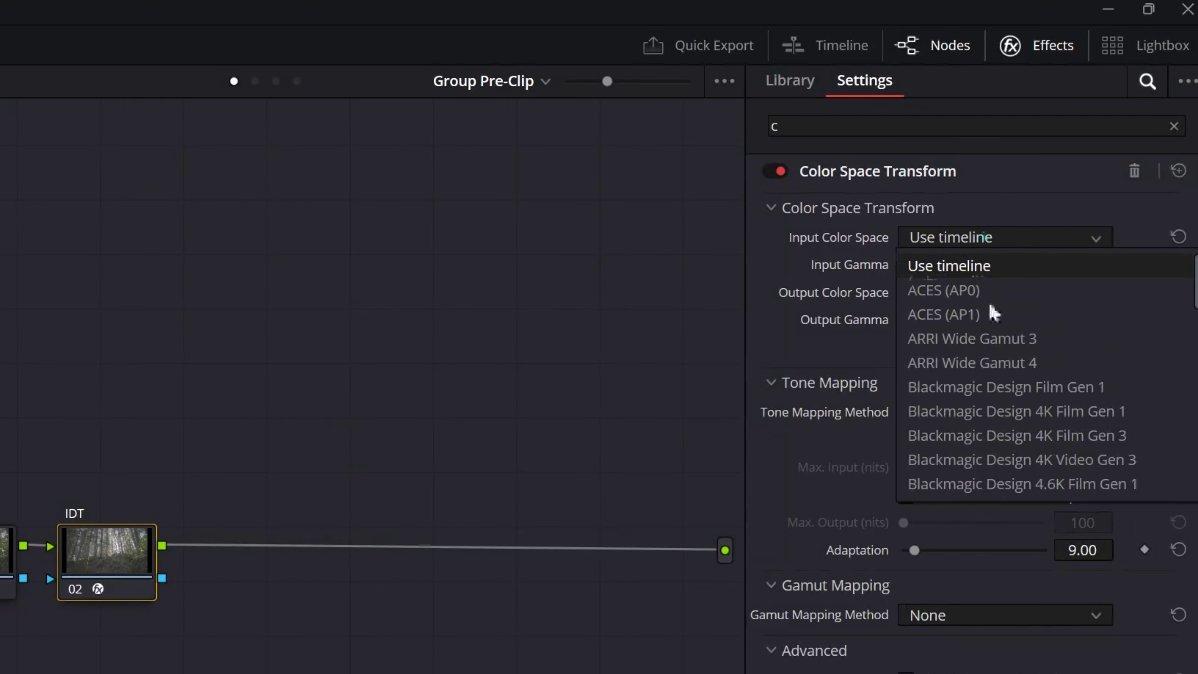
scroll(998, 369, down, 4)
scroll(953, 493, down, 6)
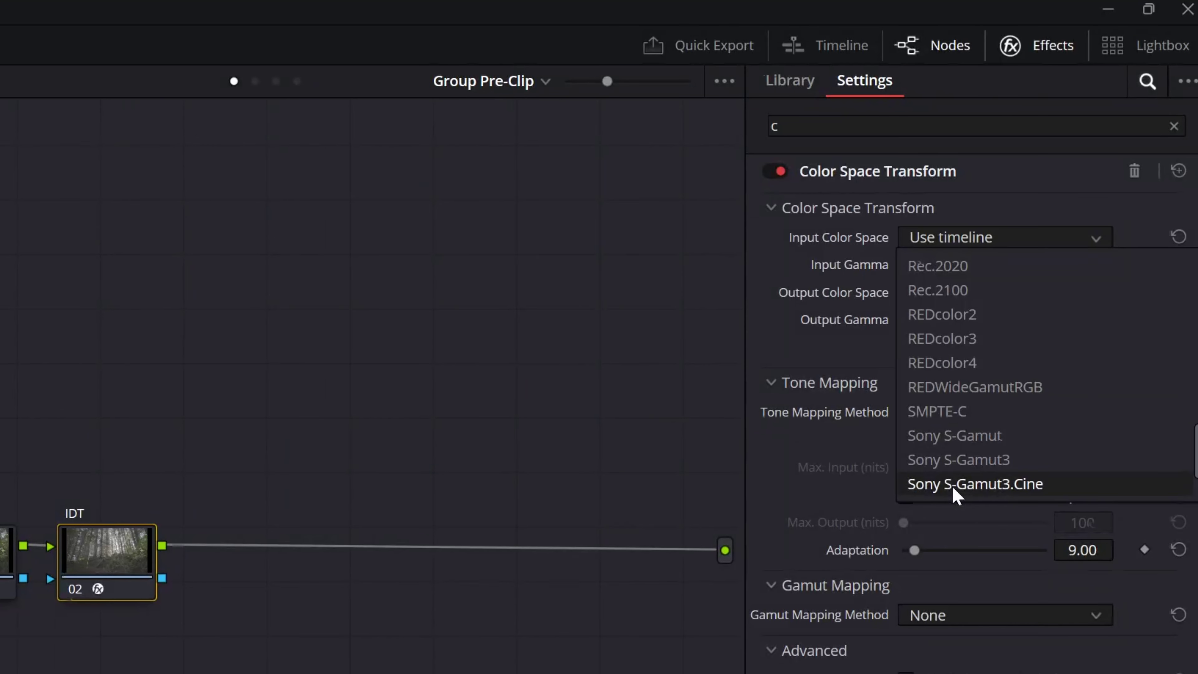
click(952, 493)
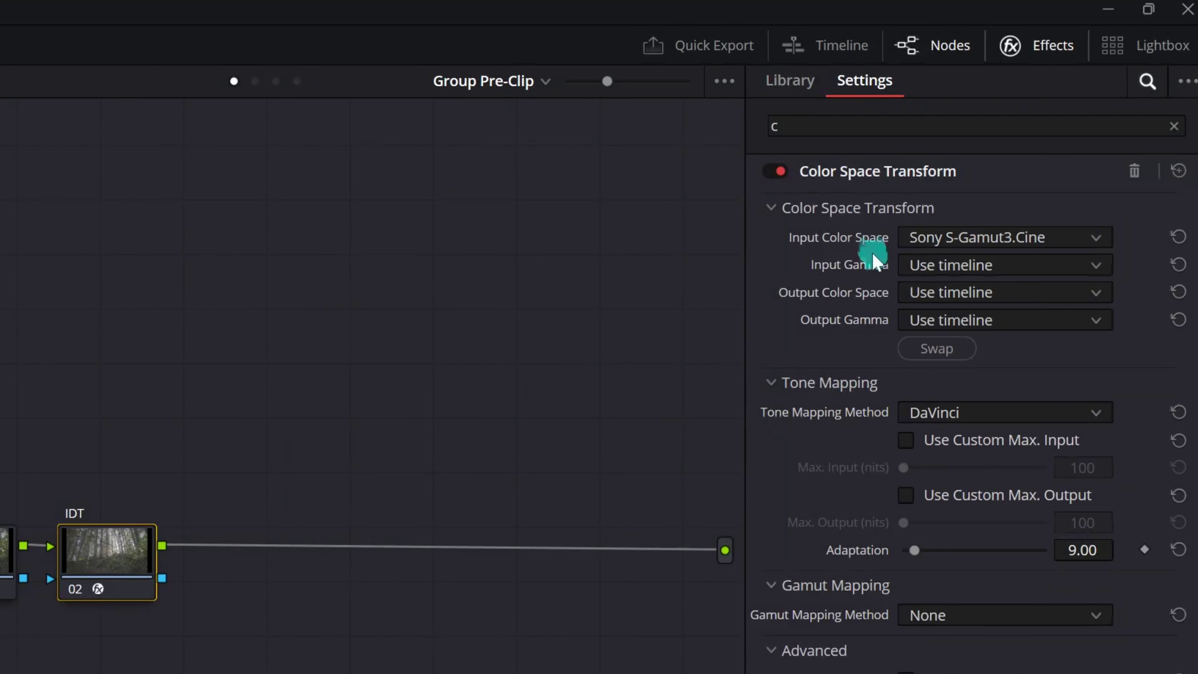
click(956, 273)
scroll(977, 435, down, 10)
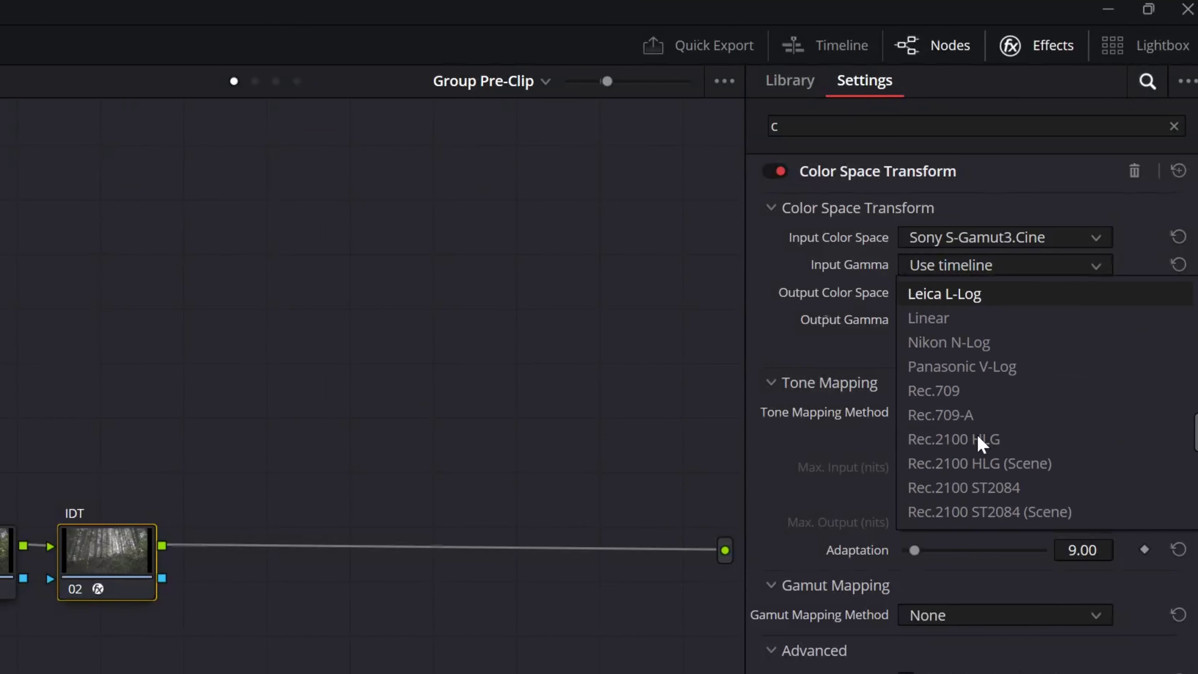
click(948, 342)
- Set the transform's output color space to DaVinci Wide Gamut and output gamma to DaVinci Intermediate, and close the effect settings
click(967, 293)
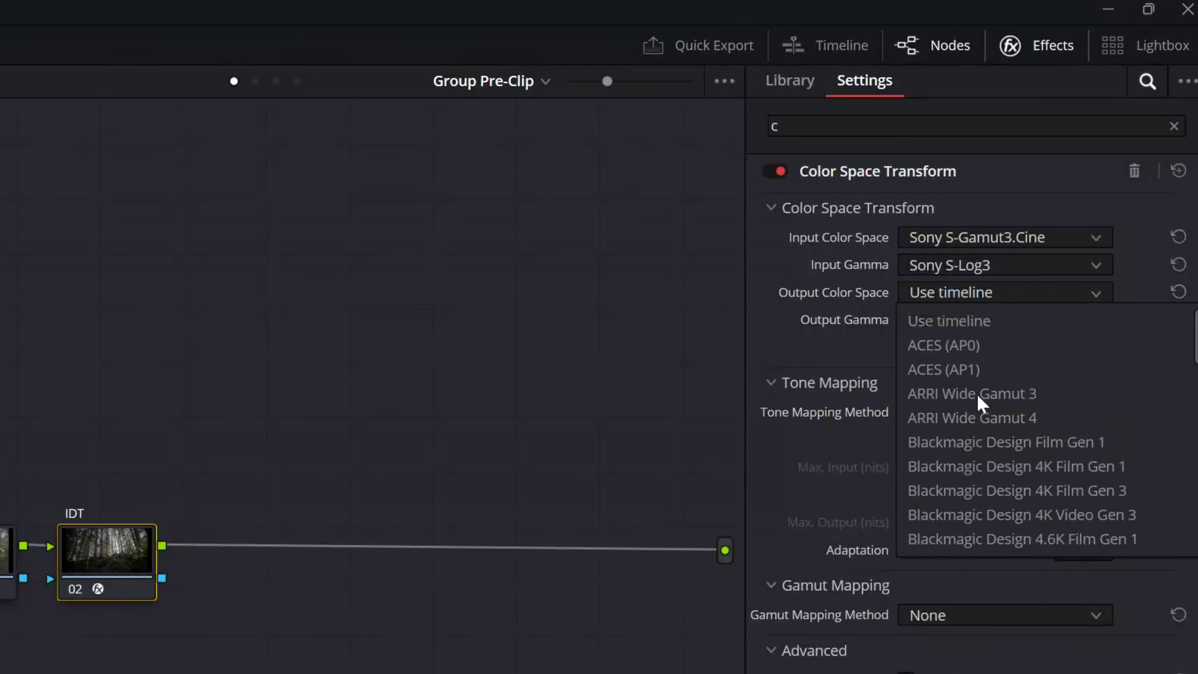
scroll(965, 468, down, 8)
scroll(967, 467, up, 6)
click(967, 442)
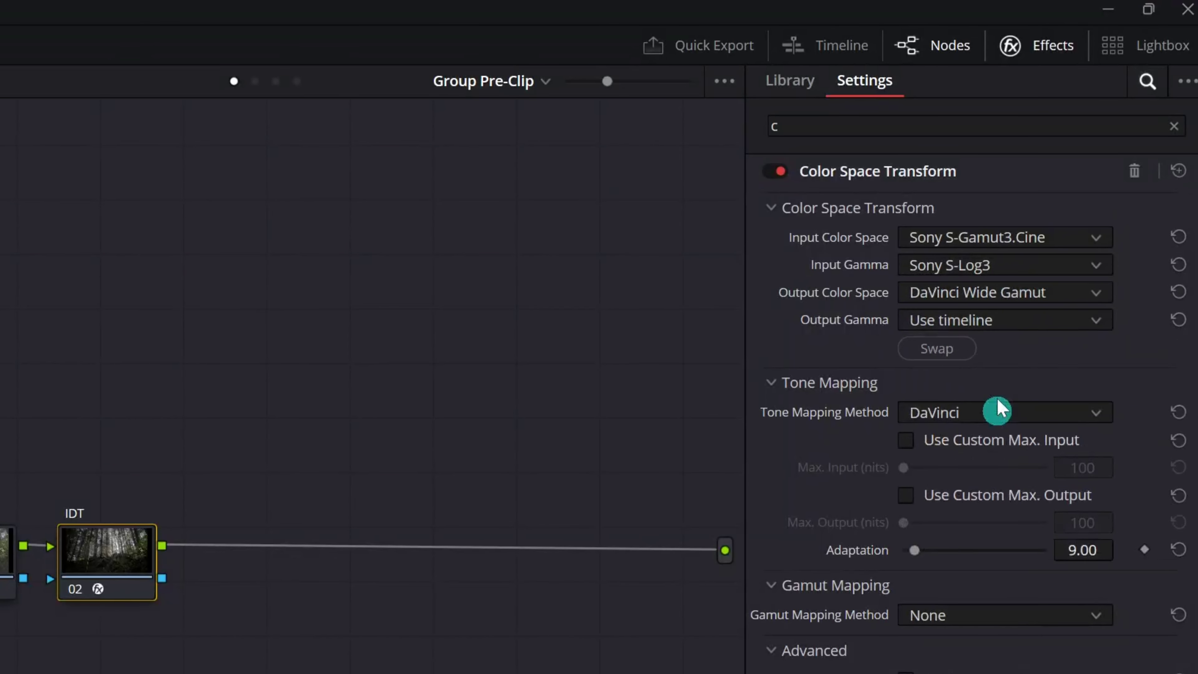
click(950, 330)
scroll(990, 495, down, 5)
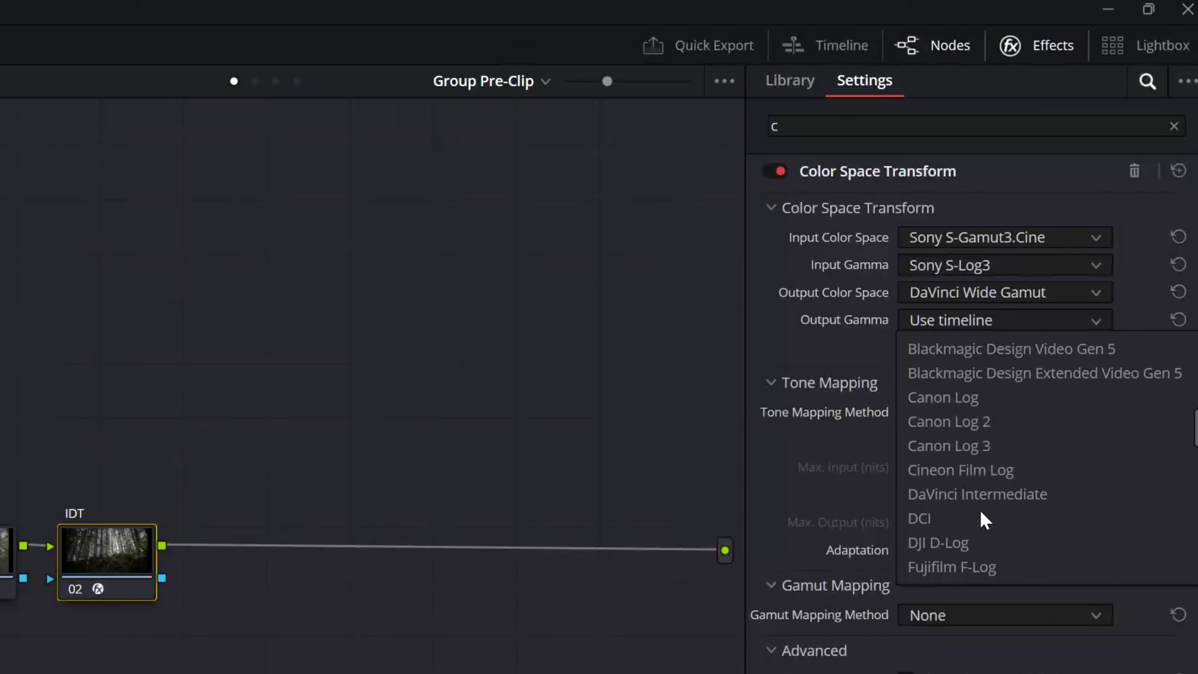
click(993, 495)
click(1038, 46)
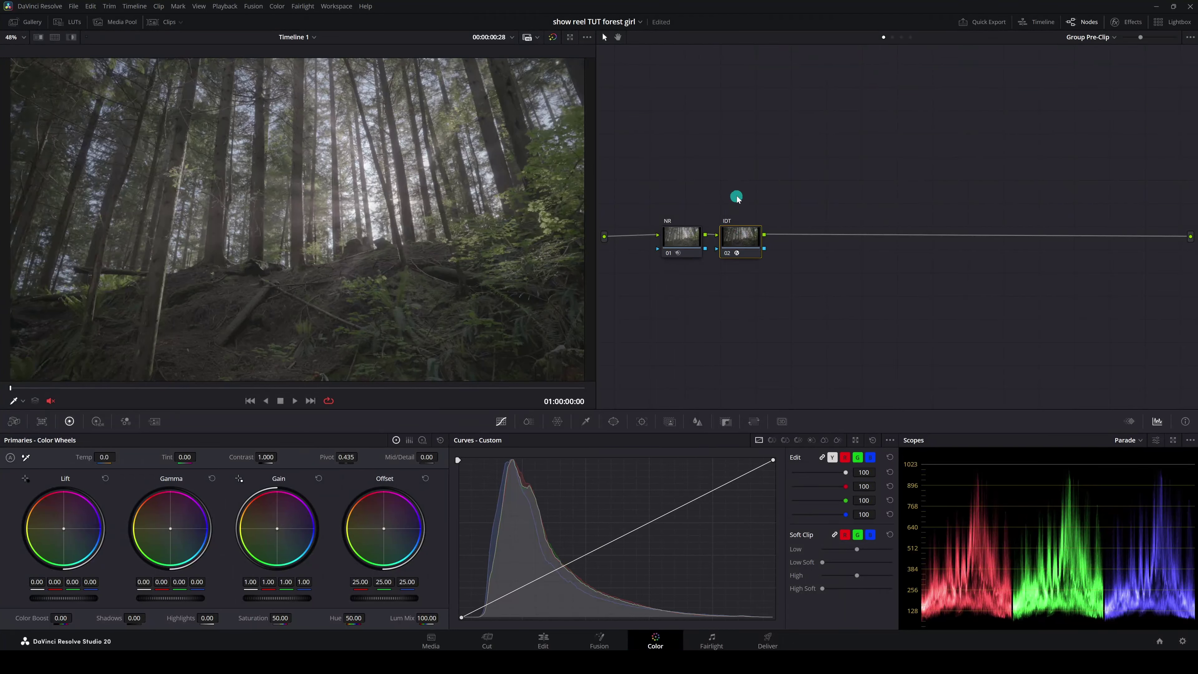
- At the group post-clip level, add two serial nodes after the first and shift all three nodes away from the input
click(901, 38)
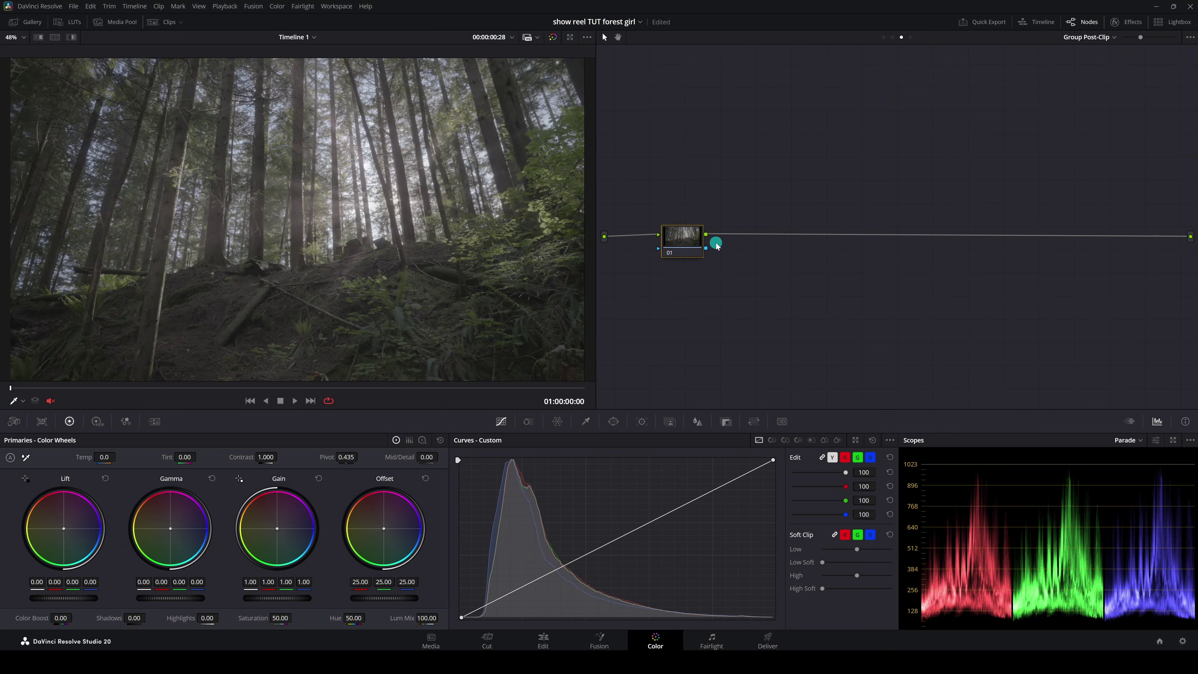
key(alt+s)
key(alt+s)
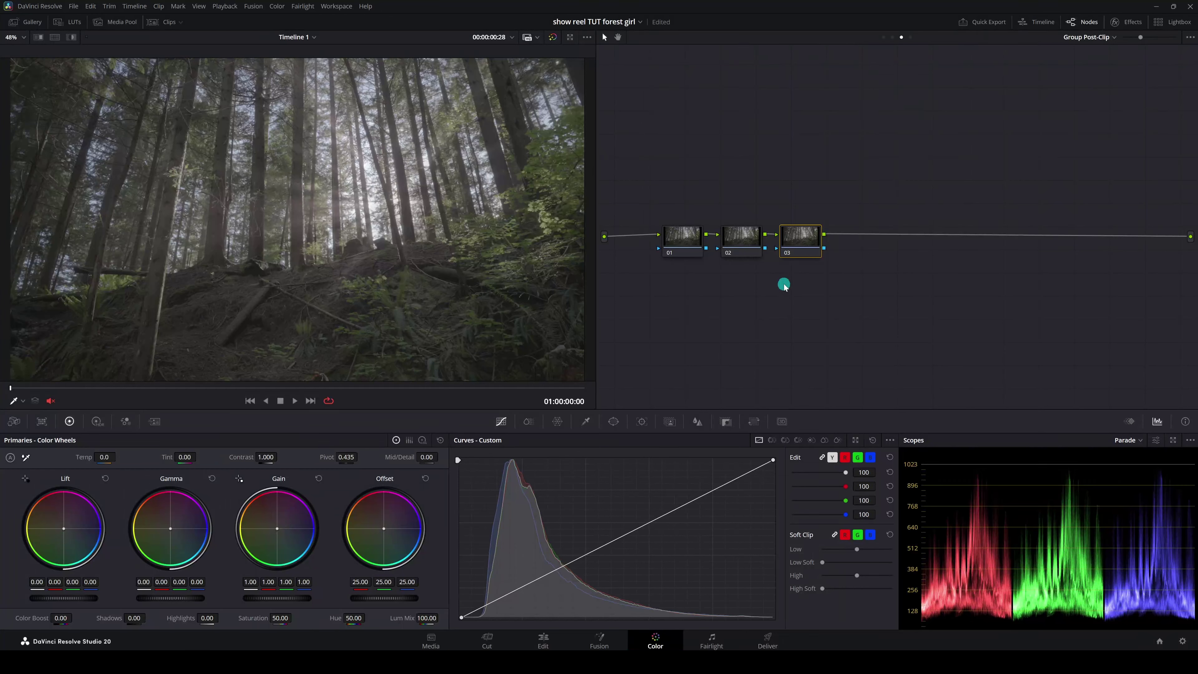
drag(684, 190, 900, 300)
drag(796, 245, 842, 246)
click(829, 295)
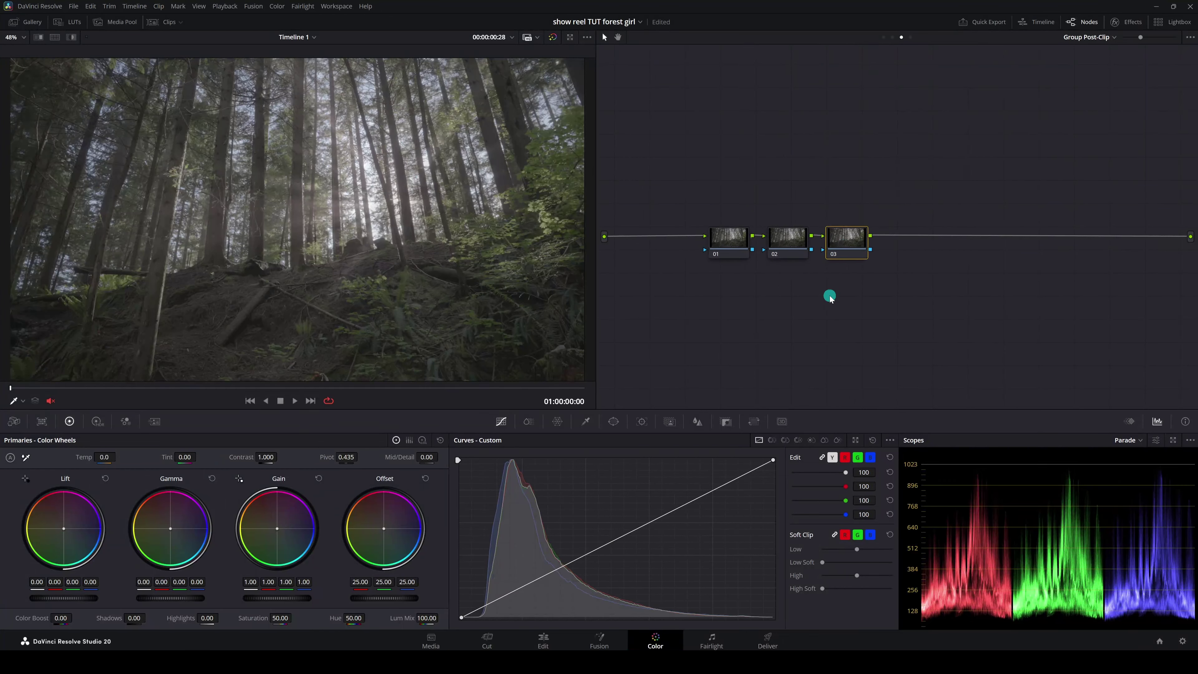
- Label the middle post-clip node ODT and apply the Color Space Transform effect to it
click(795, 238)
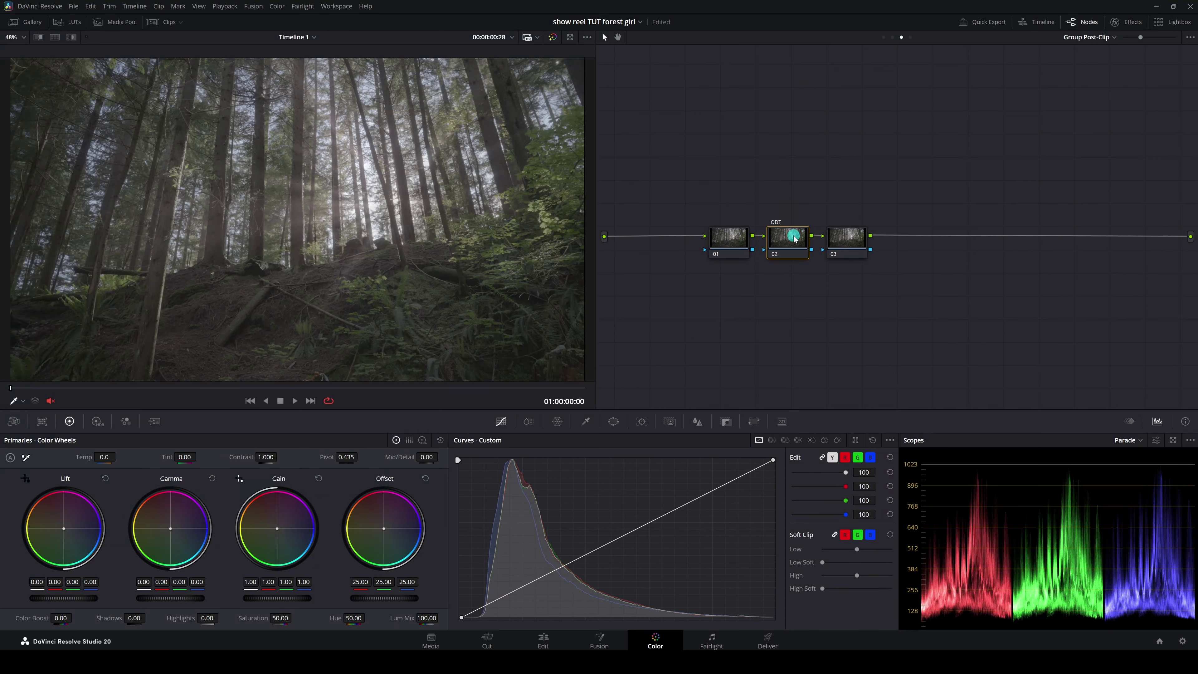
click(1134, 22)
drag(1021, 205, 778, 238)
- Set the ODT transform's input color space to DaVinci Wide Gamut and its input gamma to DaVinci Intermediate
click(1085, 103)
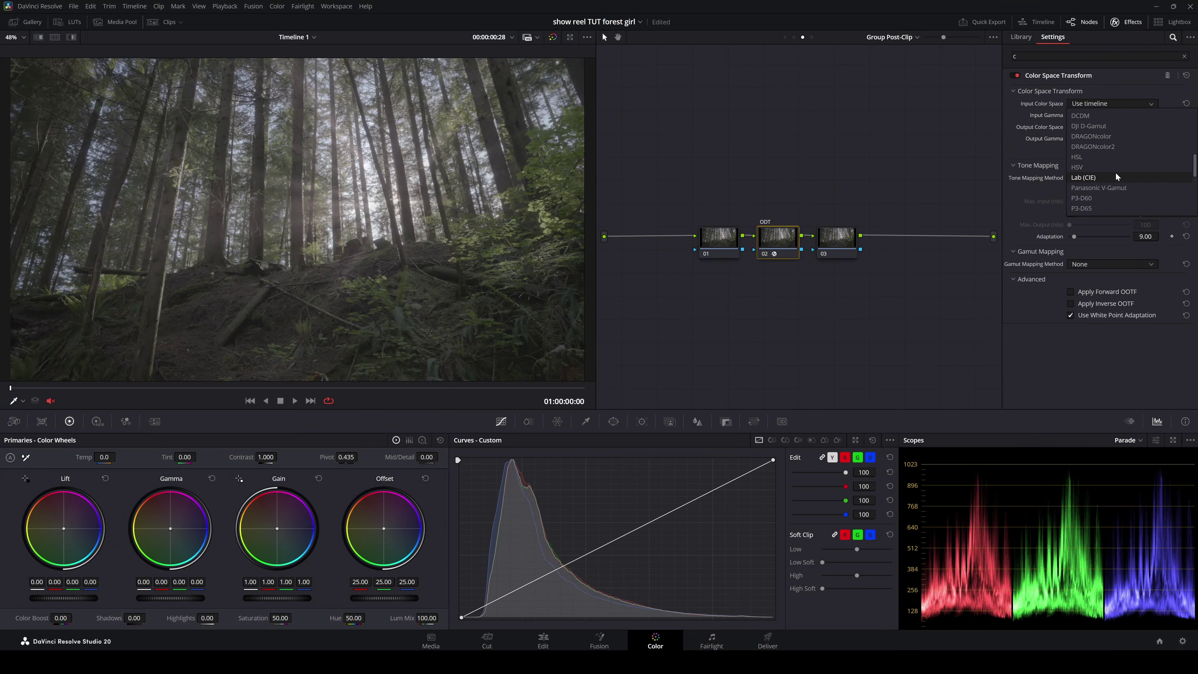
scroll(1116, 173, up, 3)
click(1118, 161)
click(1104, 115)
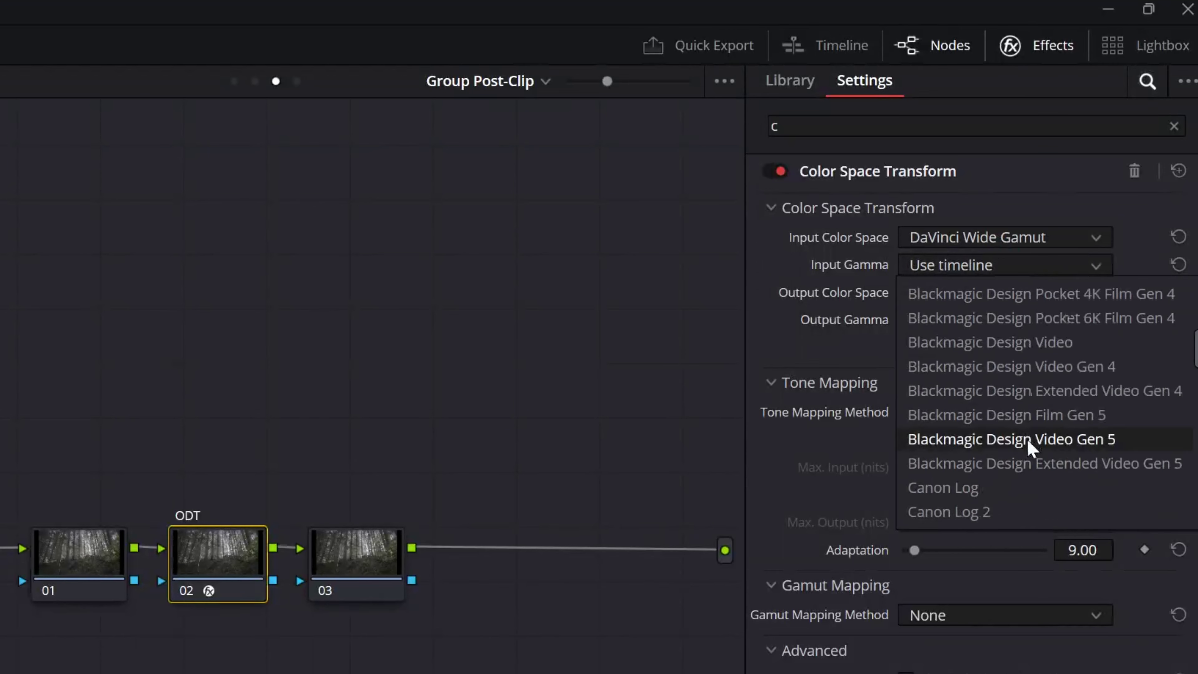
scroll(1023, 453, down, 5)
click(990, 369)
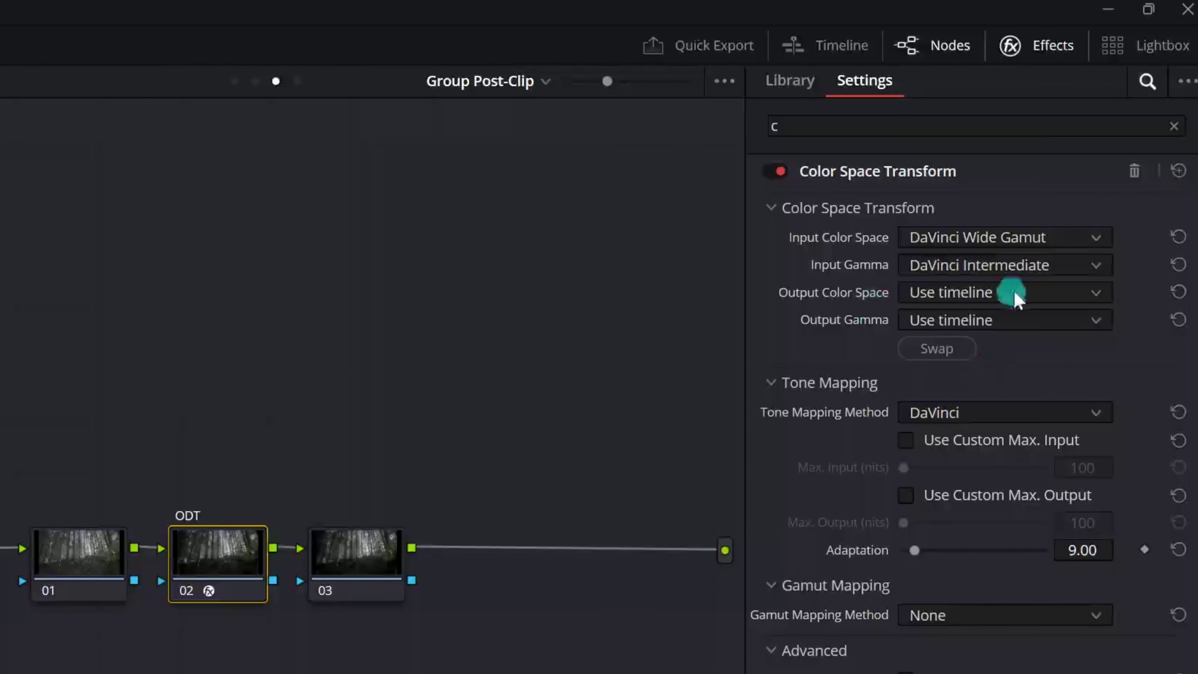
- Set the ODT transform's output color space to Rec.709 and output gamma to Gamma 2.4, and close the effect settings
click(986, 295)
scroll(990, 472, down, 8)
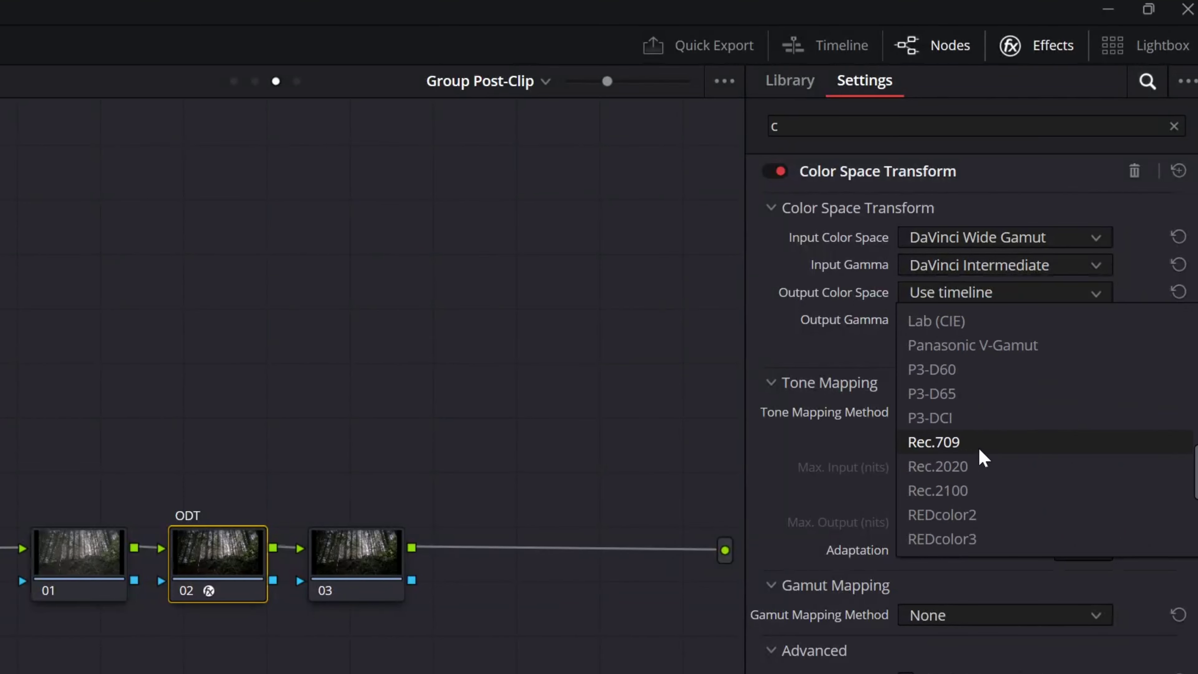
click(978, 446)
click(979, 326)
scroll(1013, 475, down, 3)
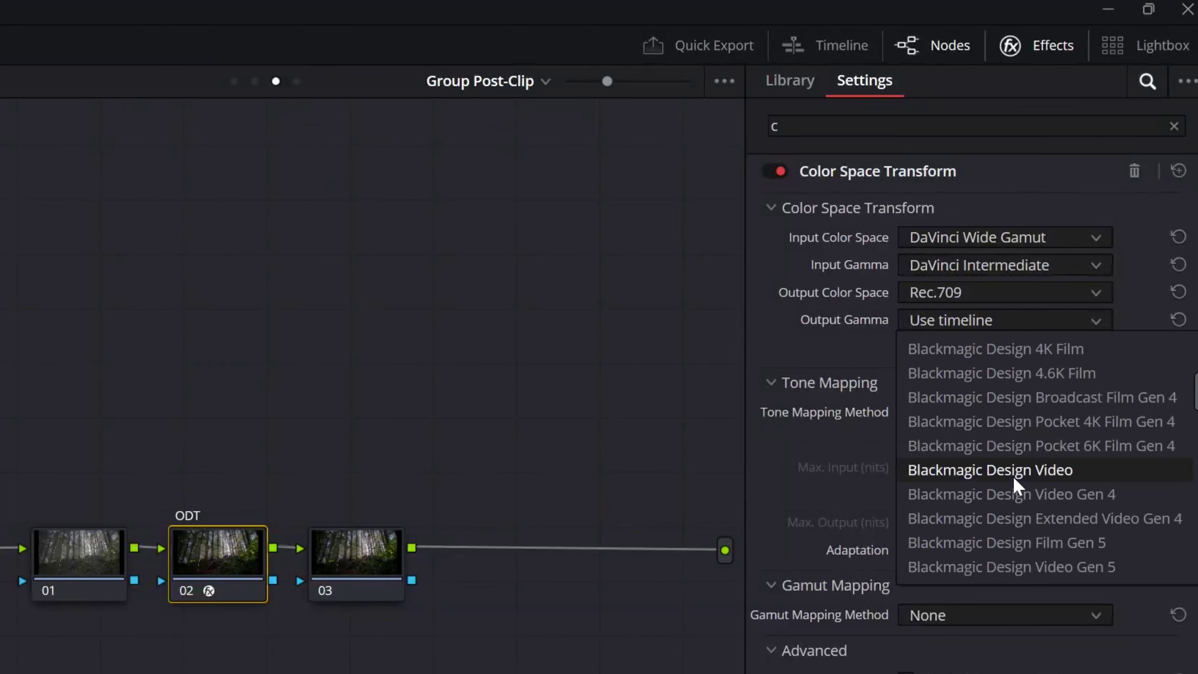
scroll(1013, 476, down, 5)
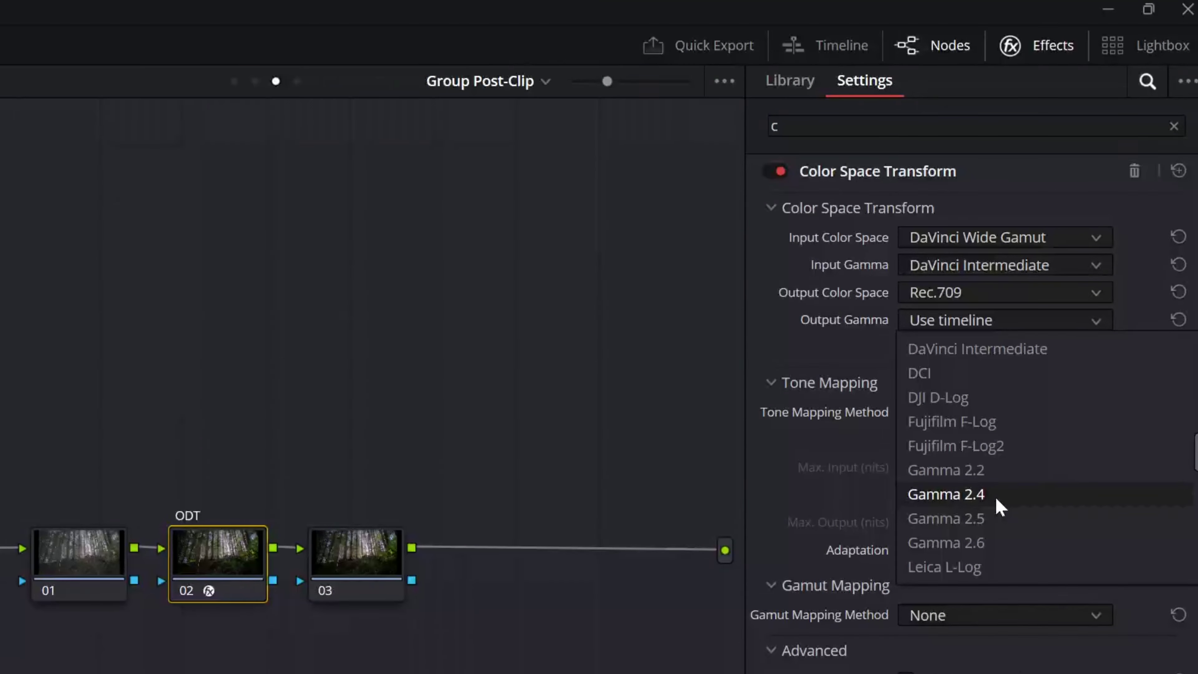
click(995, 496)
click(1051, 53)
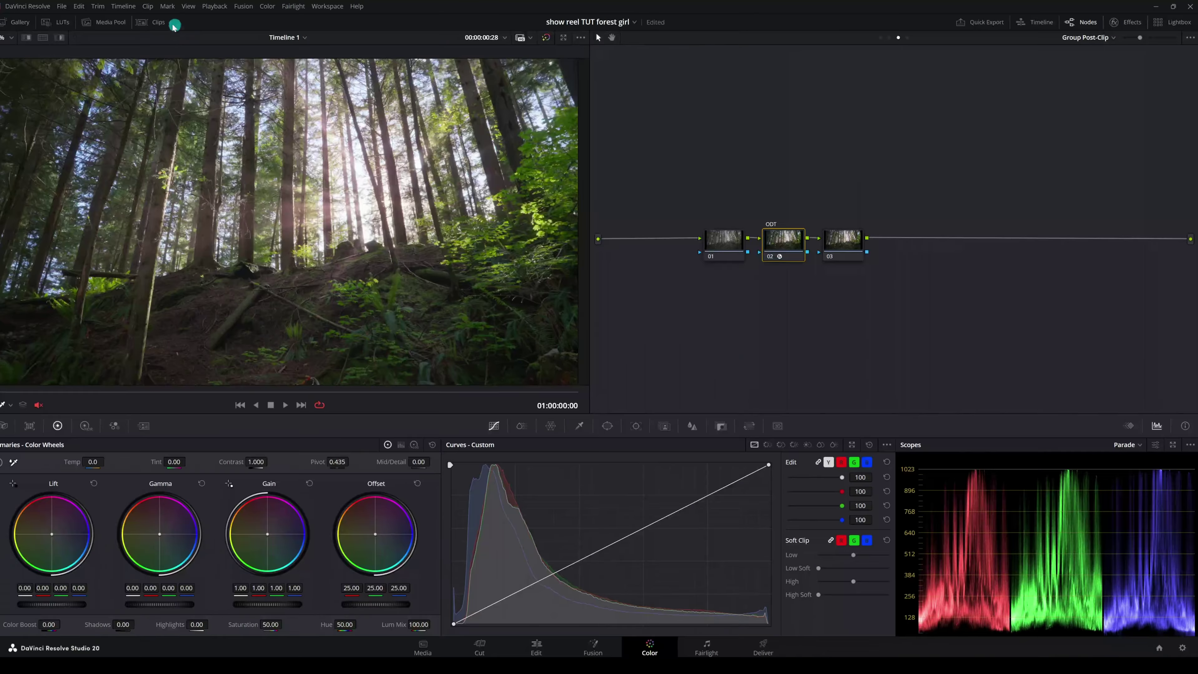
- Show the clip thumbnails and go through the group's clips to examine how the color transforms render on each
click(172, 23)
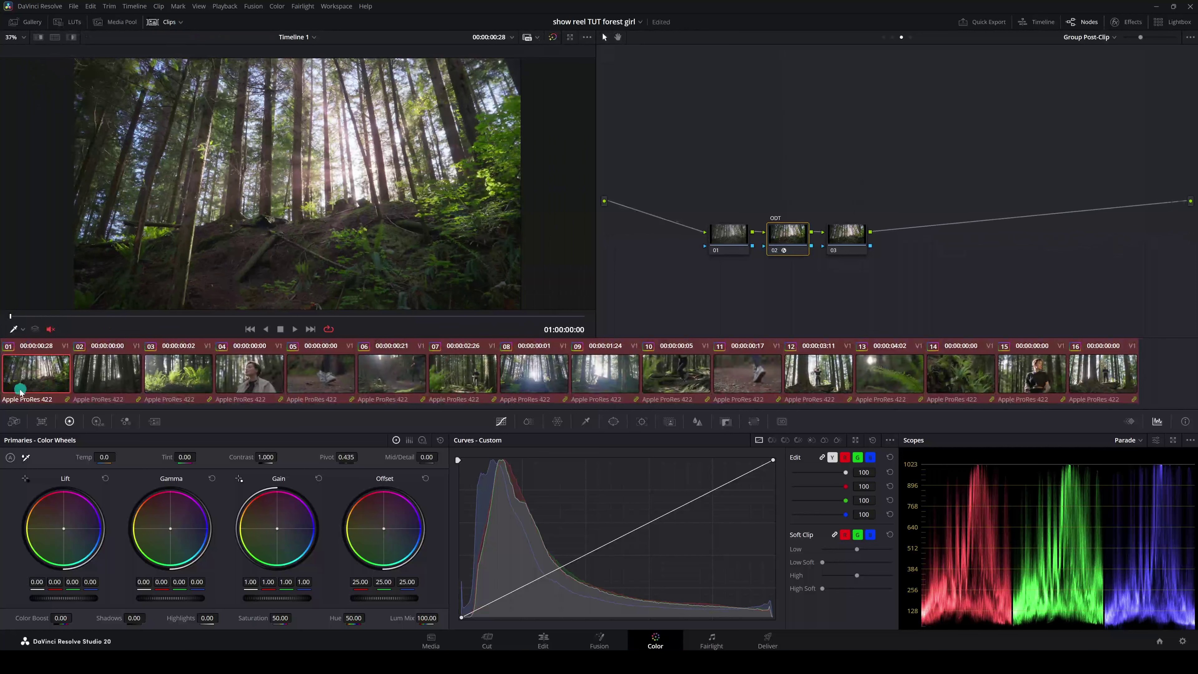
click(87, 379)
click(177, 378)
click(254, 380)
click(317, 383)
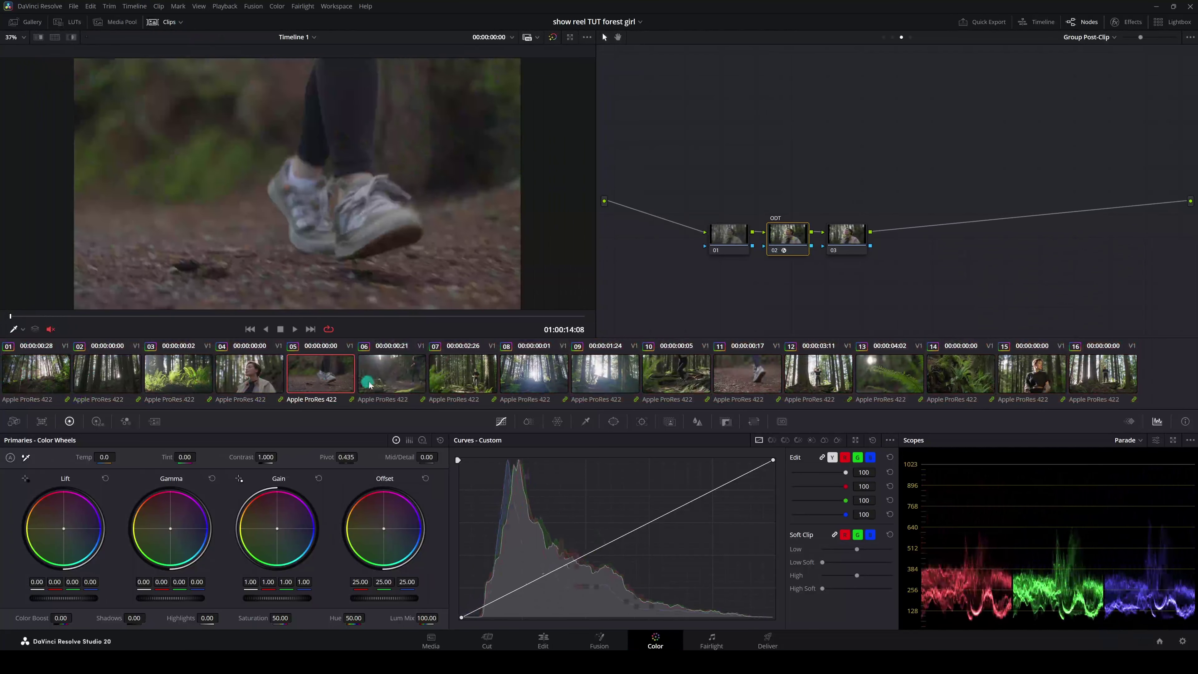
click(369, 384)
click(463, 378)
click(534, 378)
click(606, 377)
click(680, 373)
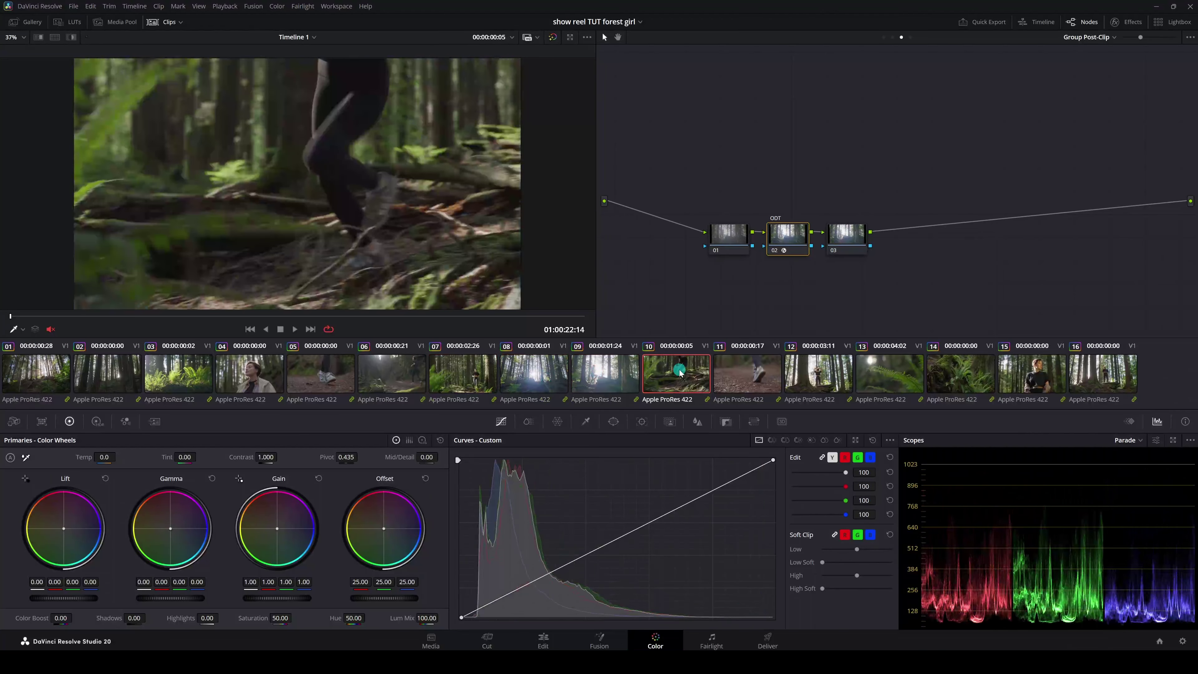
click(730, 375)
click(819, 377)
click(910, 380)
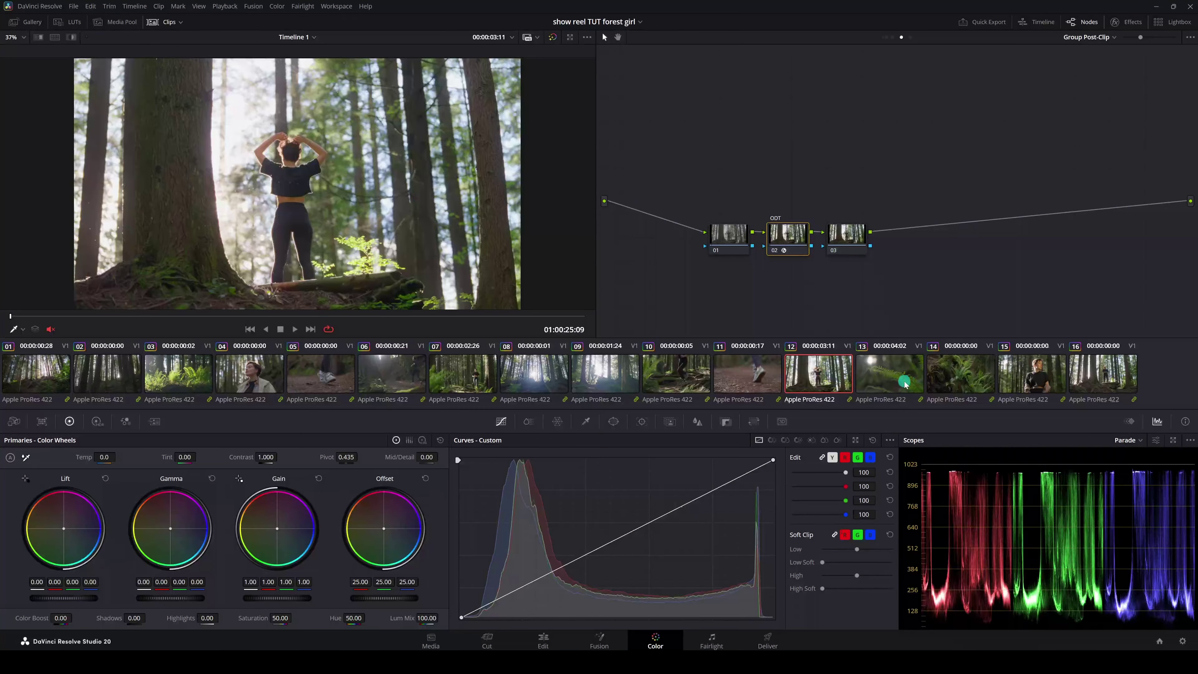
click(969, 383)
click(1116, 380)
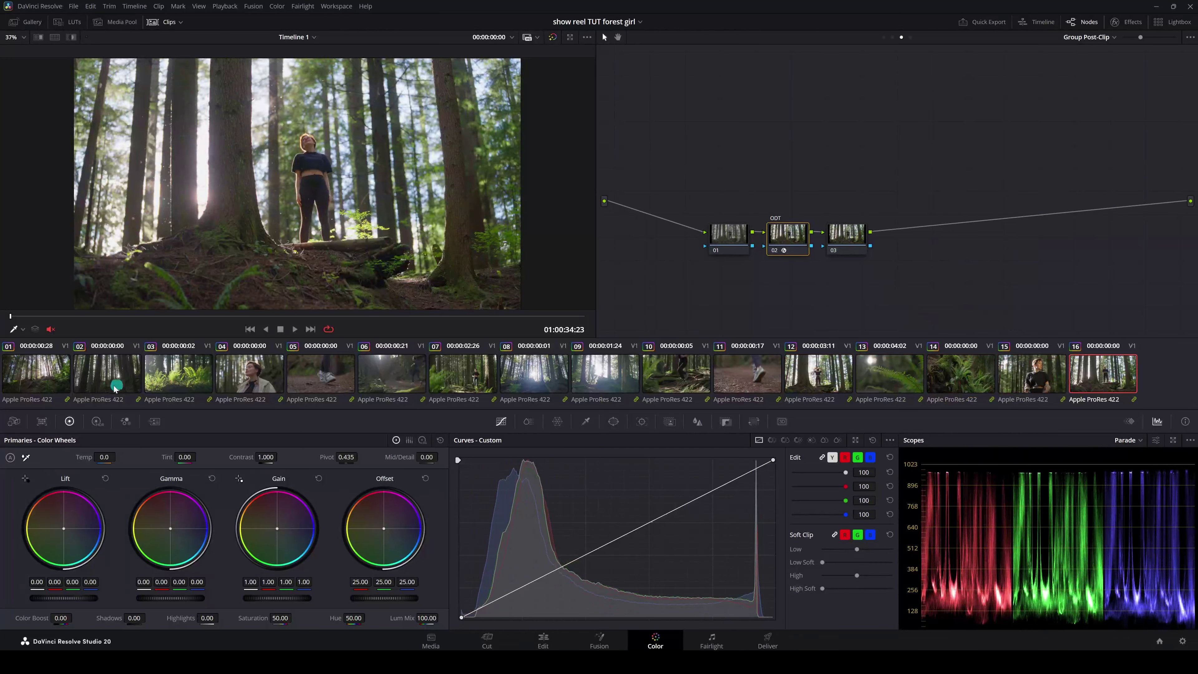
click(51, 382)
click(107, 376)
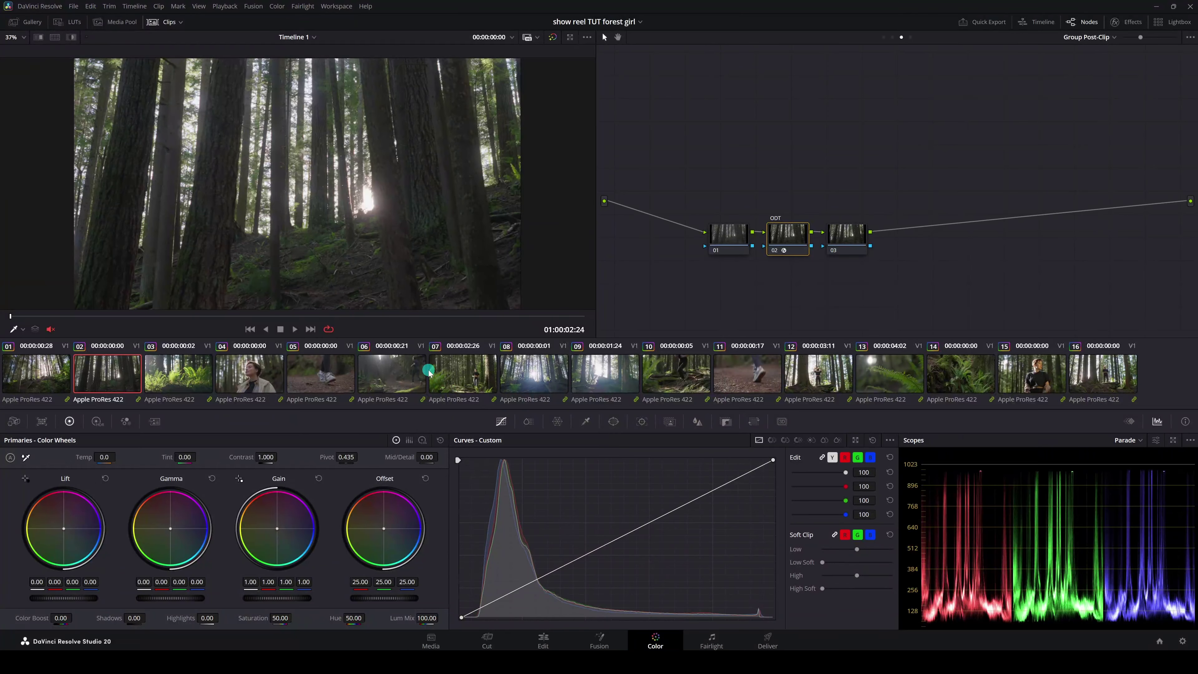
- Label the third post-clip node Look and apply the Hope LUT to it, previewing on the portrait in clip 04
click(847, 238)
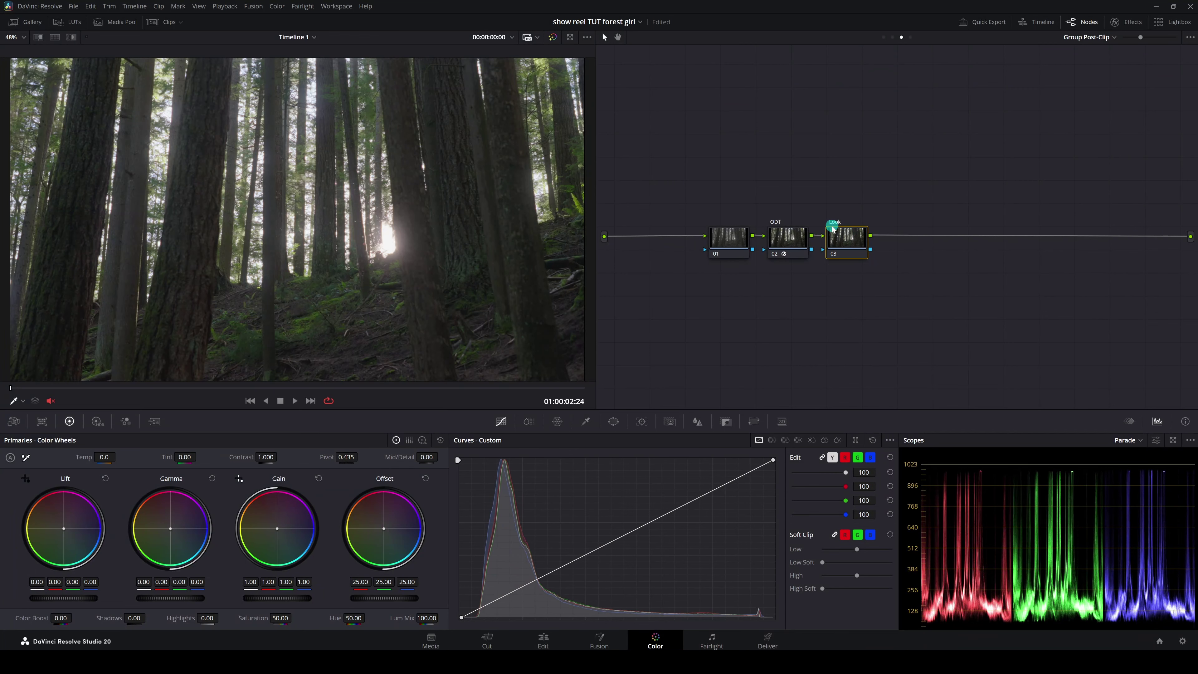
click(170, 22)
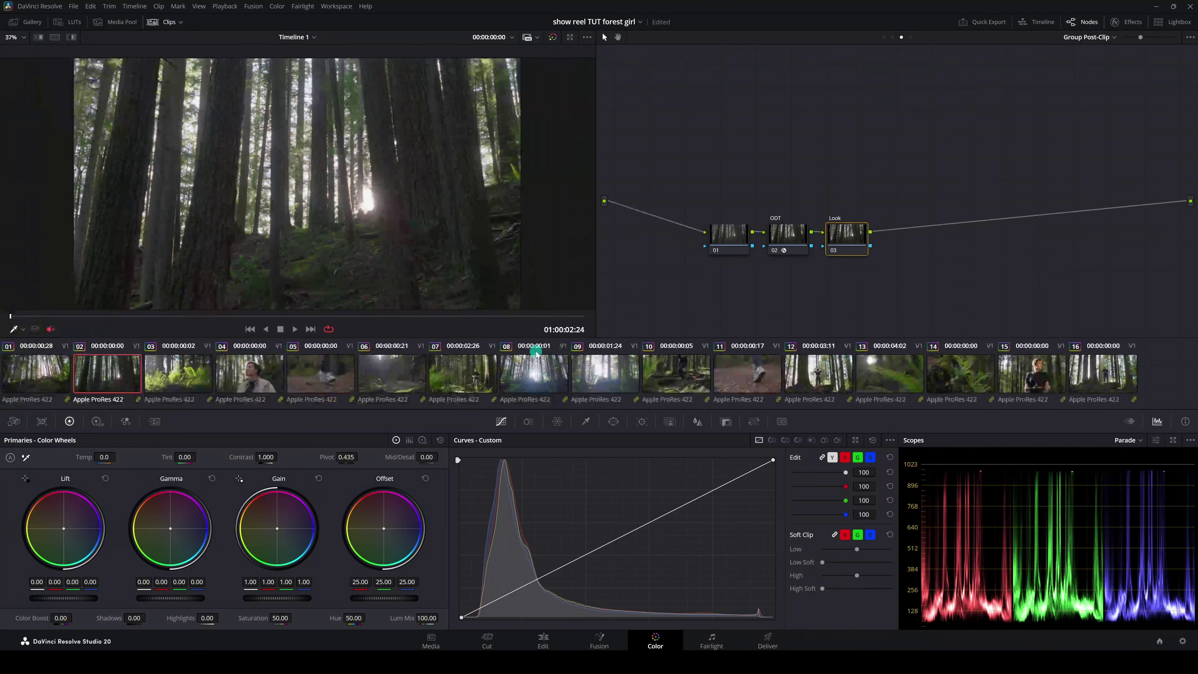
click(264, 380)
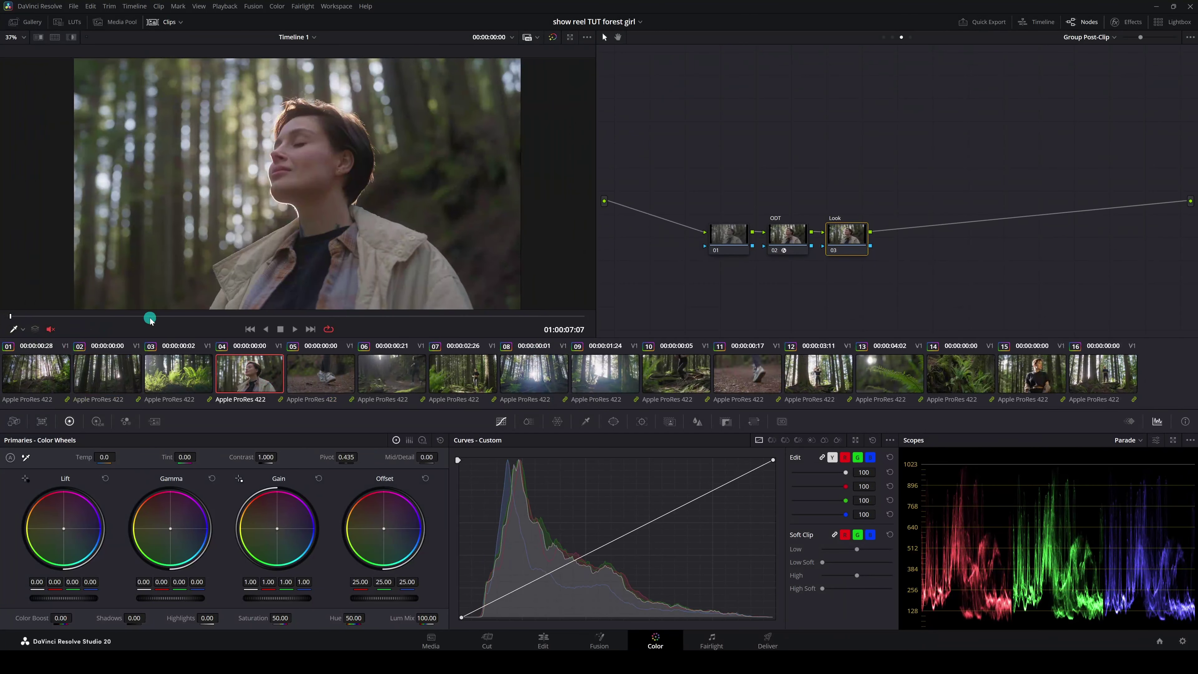
drag(148, 317, 542, 320)
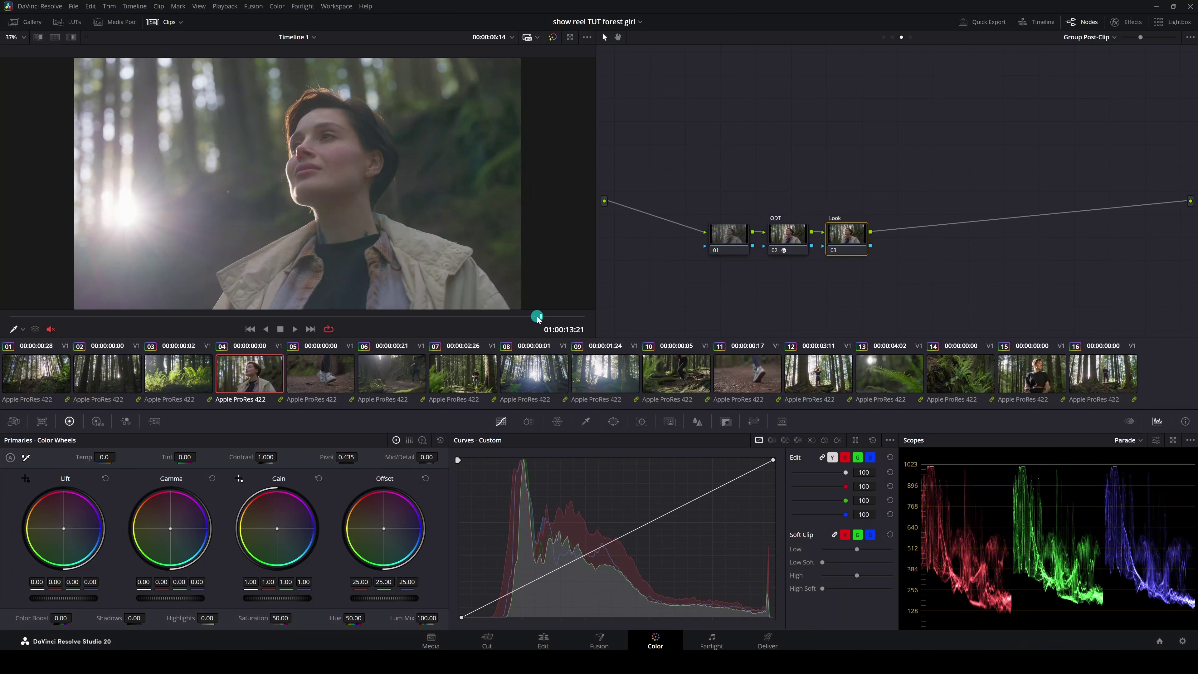
click(74, 22)
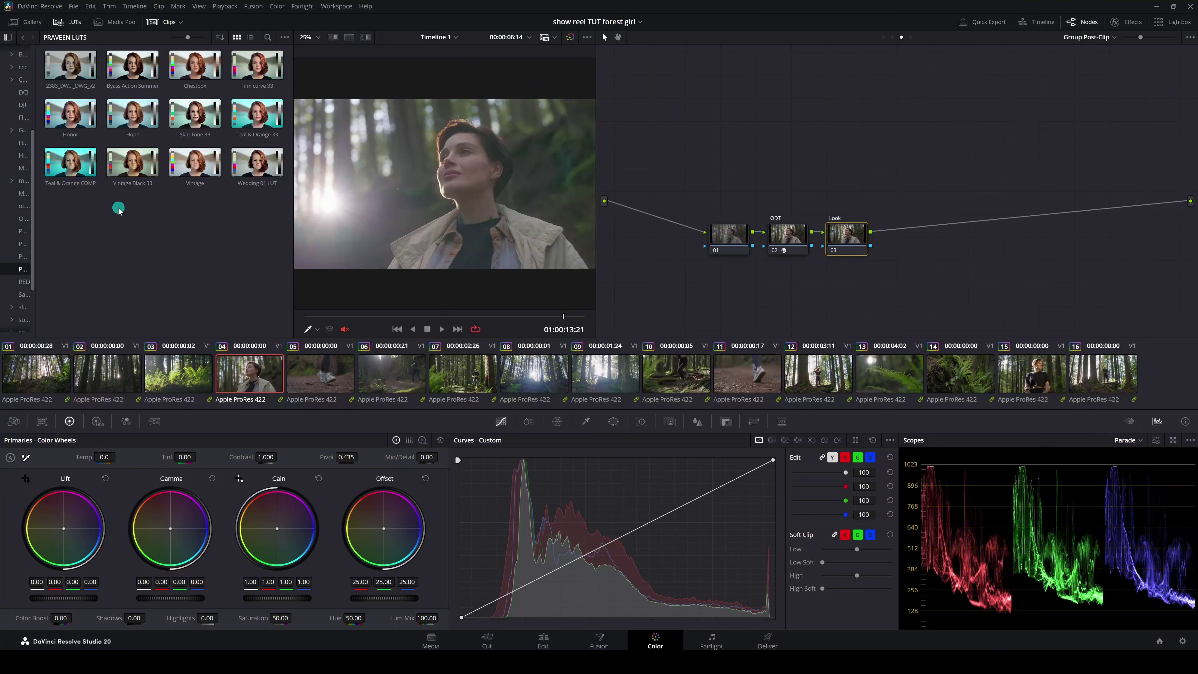
double_click(126, 114)
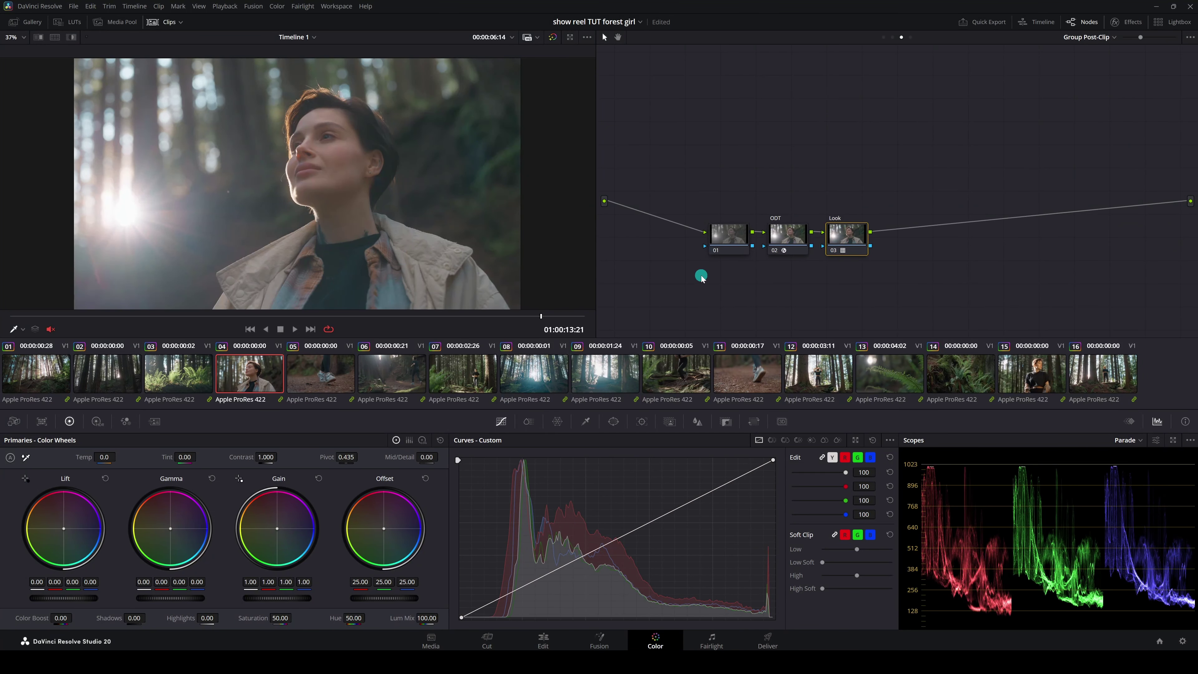
- Label the first post-clip node dehancerf, find the Dehancer Pro effect in the library and apply it to that node
click(728, 236)
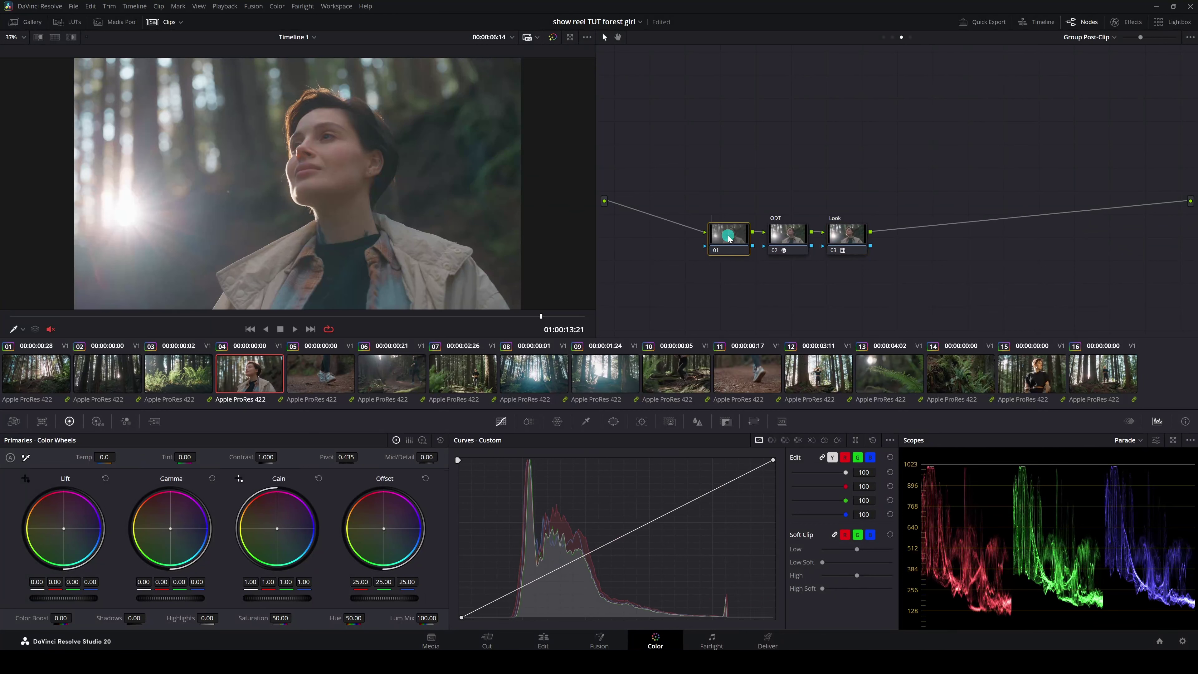
text(dehancerf)
click(744, 286)
click(1129, 23)
click(1173, 37)
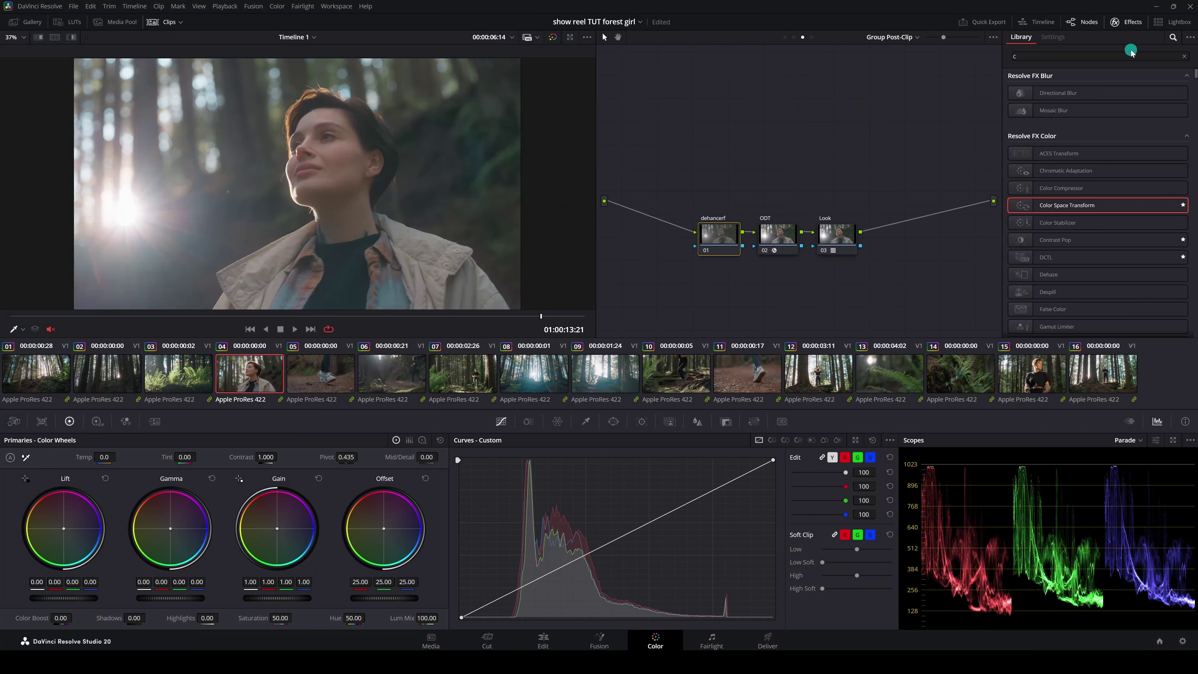
text(deh)
drag(990, 160, 717, 234)
- Set Dehancer's input source to DVR WG/Intermediate and its quality to High - slow
click(1102, 106)
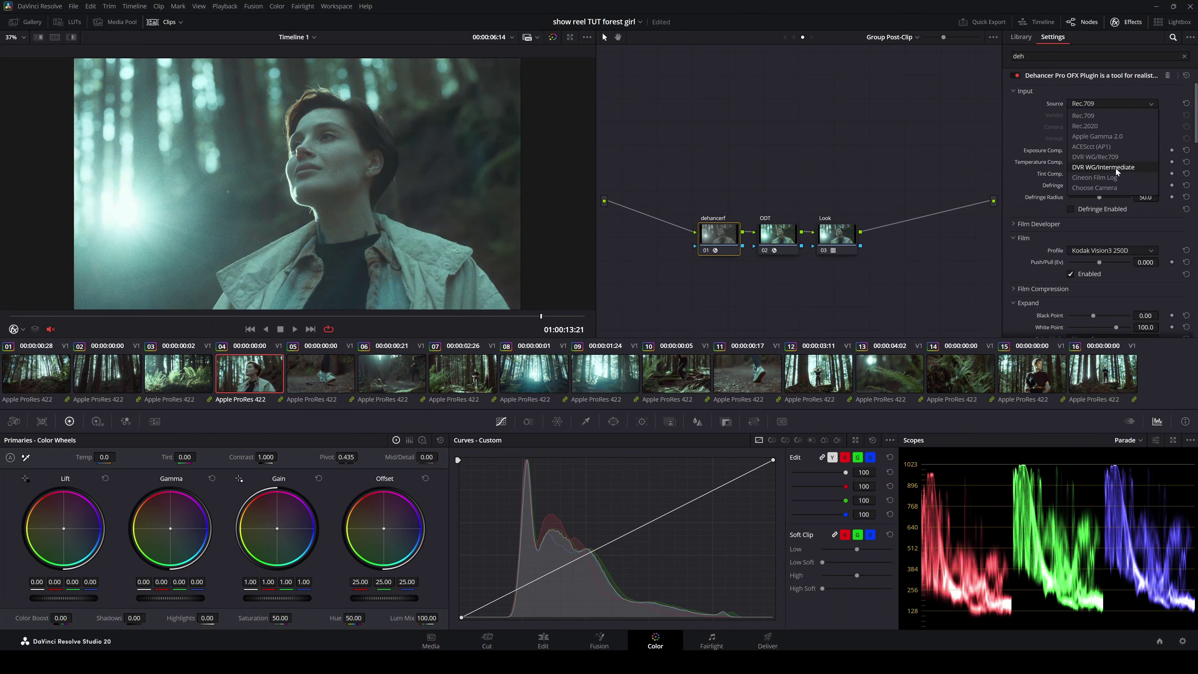
click(1106, 170)
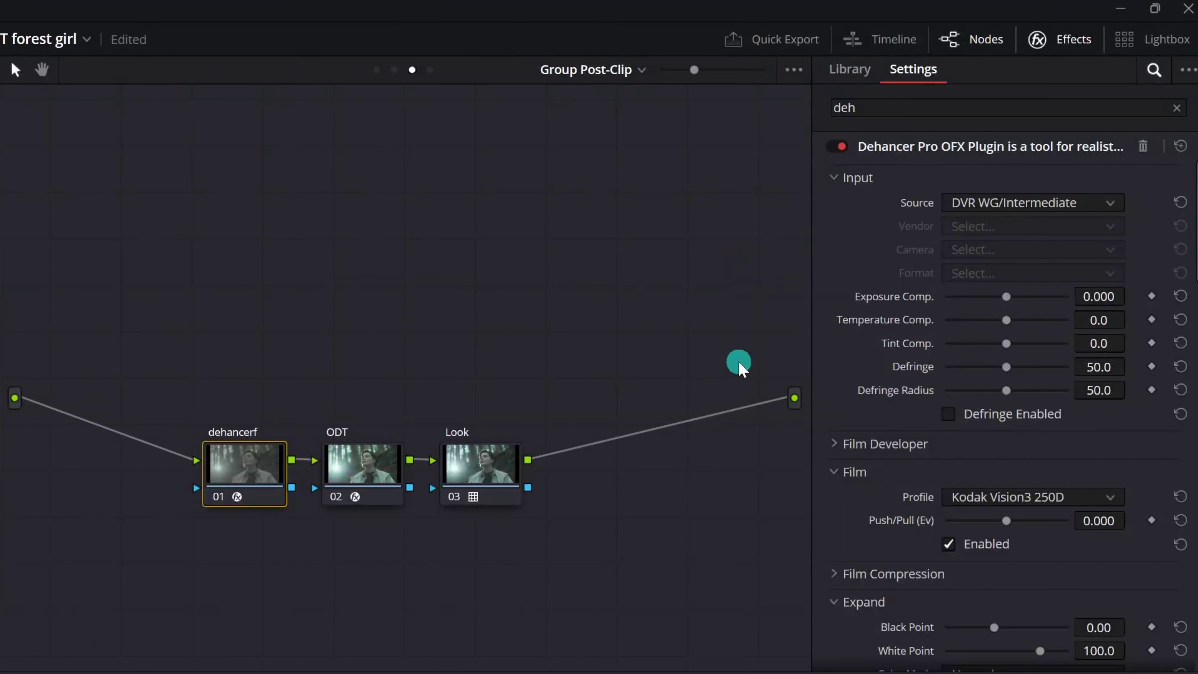
scroll(1043, 632, down, 15)
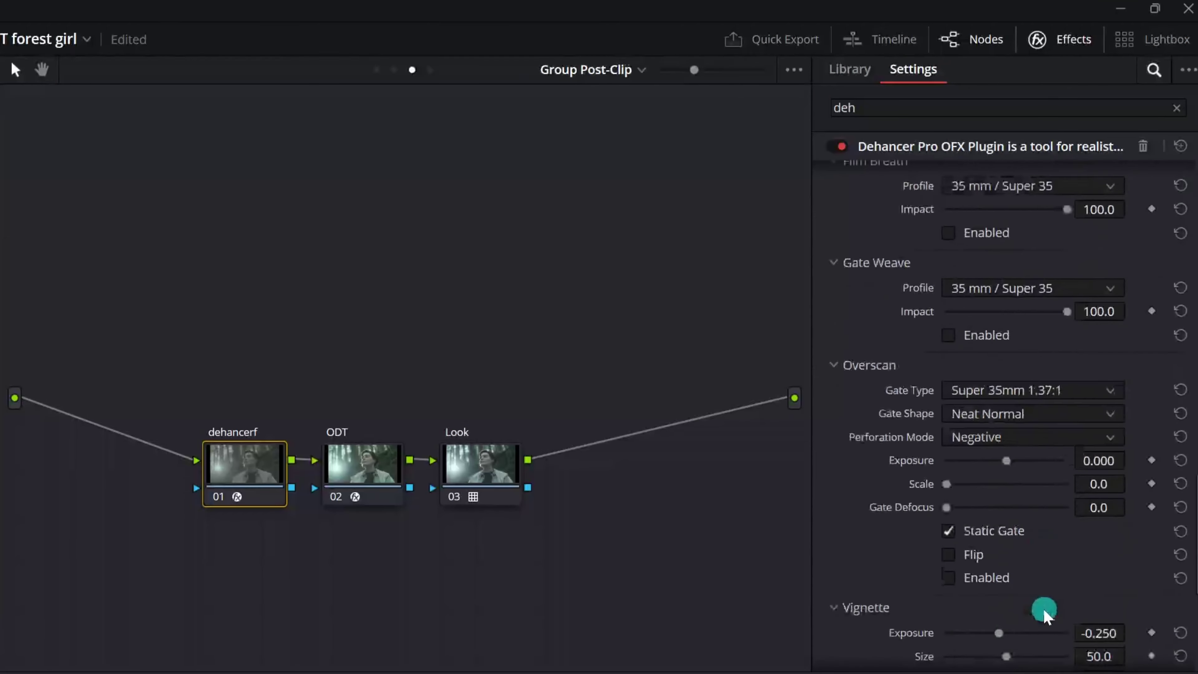
click(984, 576)
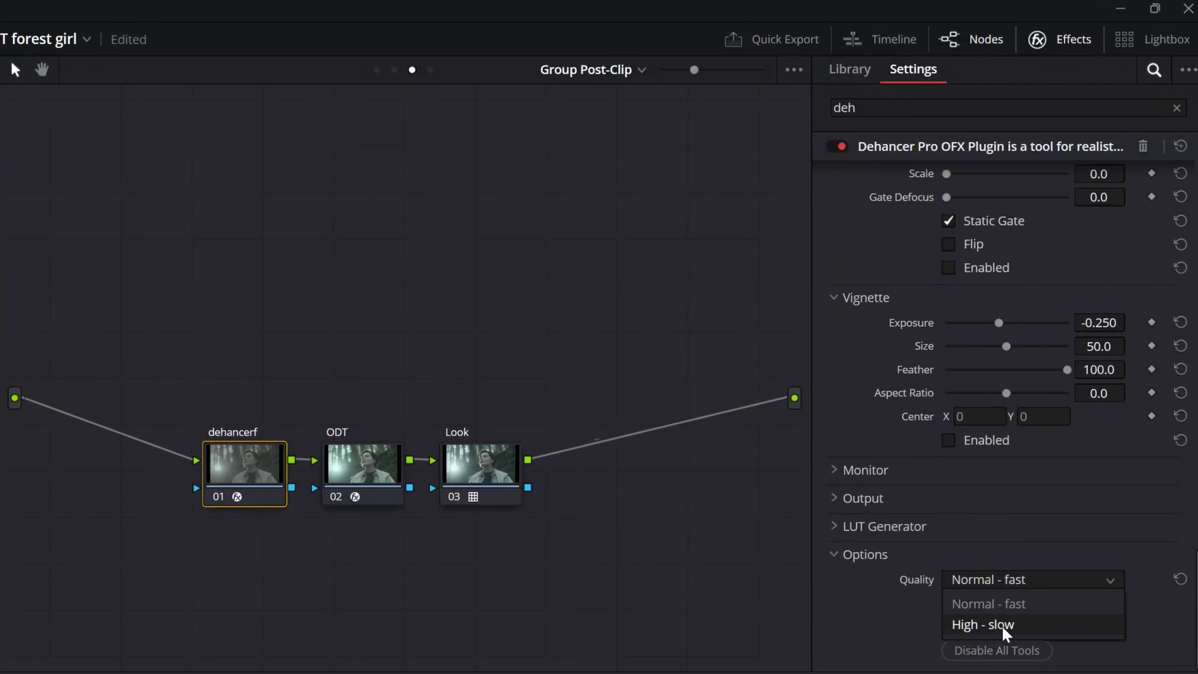
click(971, 625)
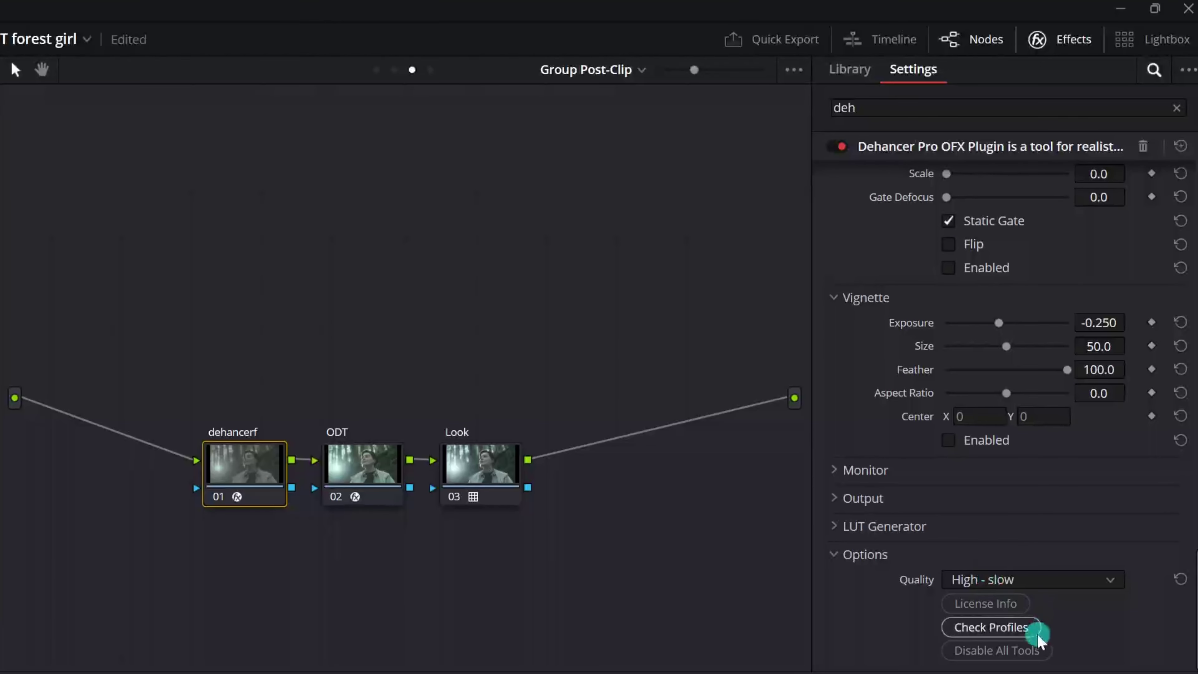
- Disable all Dehancer tools, and enable only Print with the Kodak 2383 Print Film profile
click(997, 650)
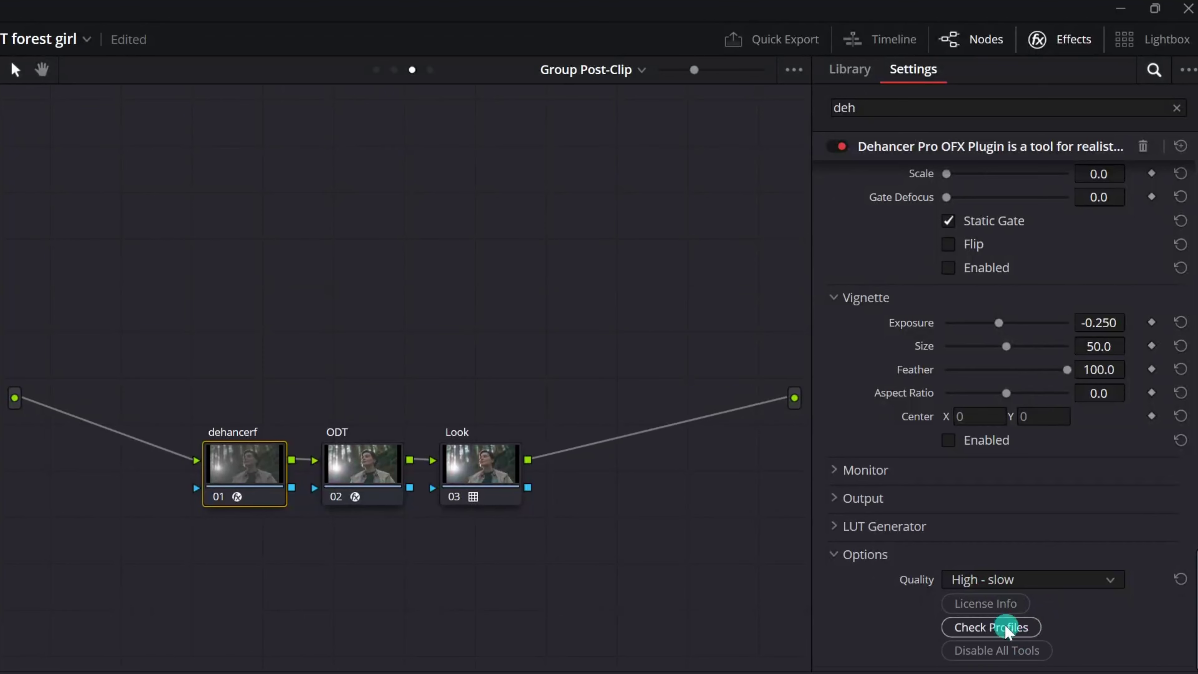
scroll(991, 628, up, 10)
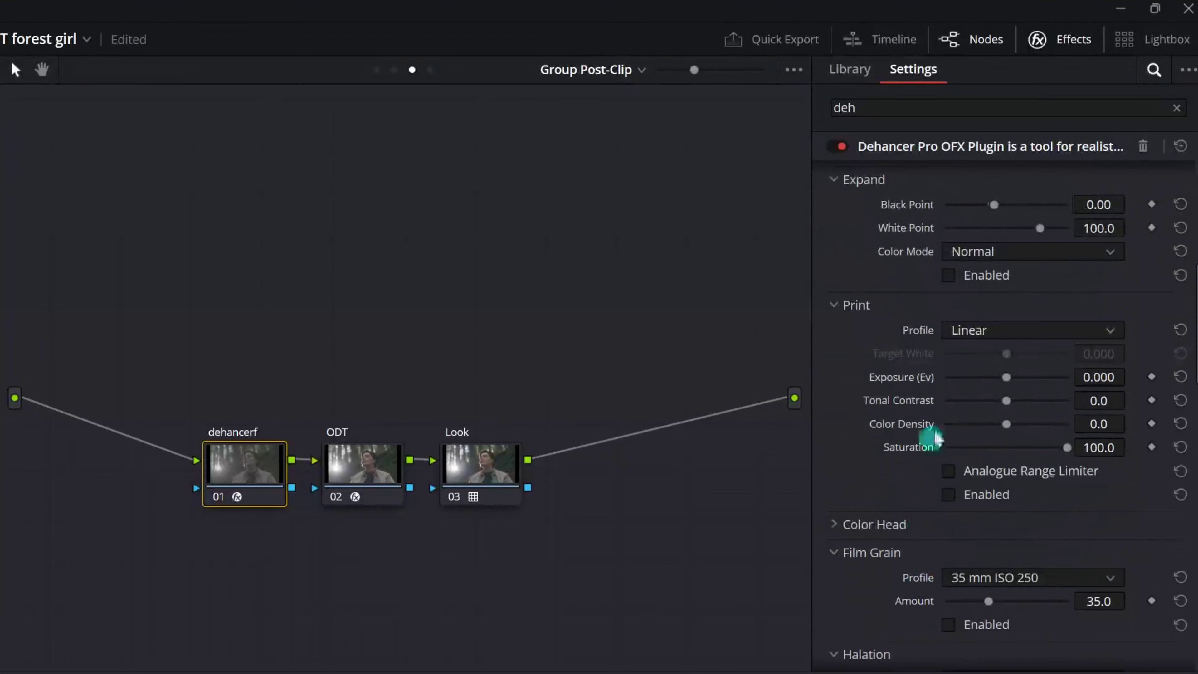
click(994, 331)
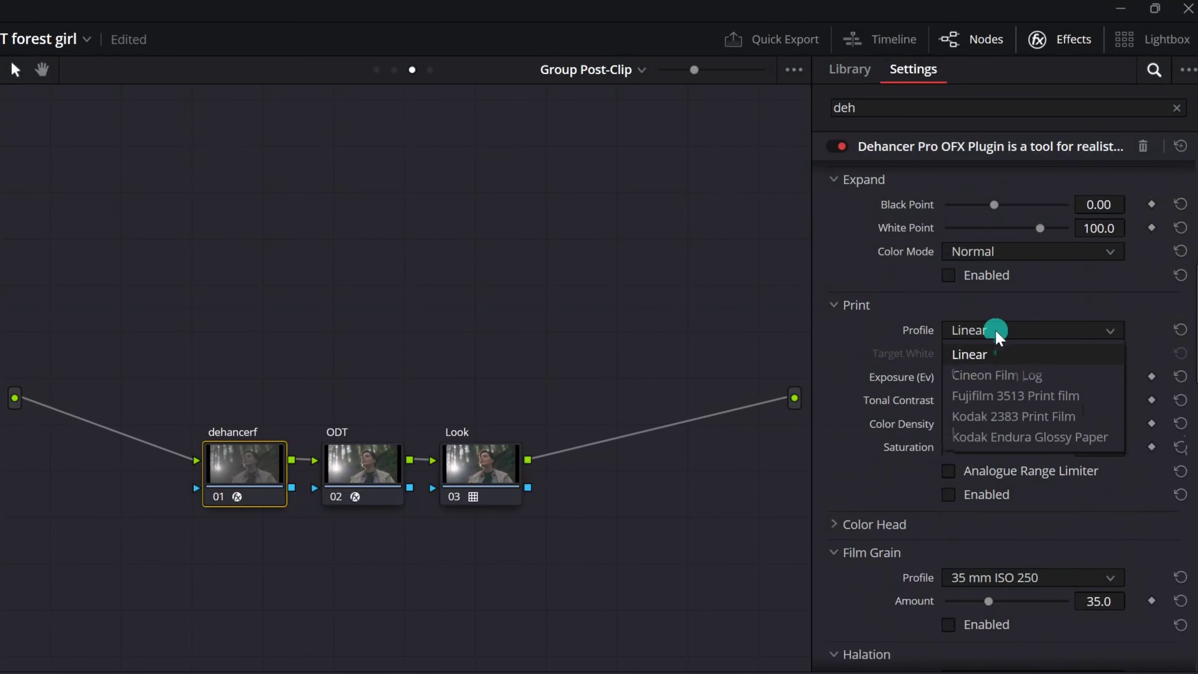
click(1021, 422)
click(986, 493)
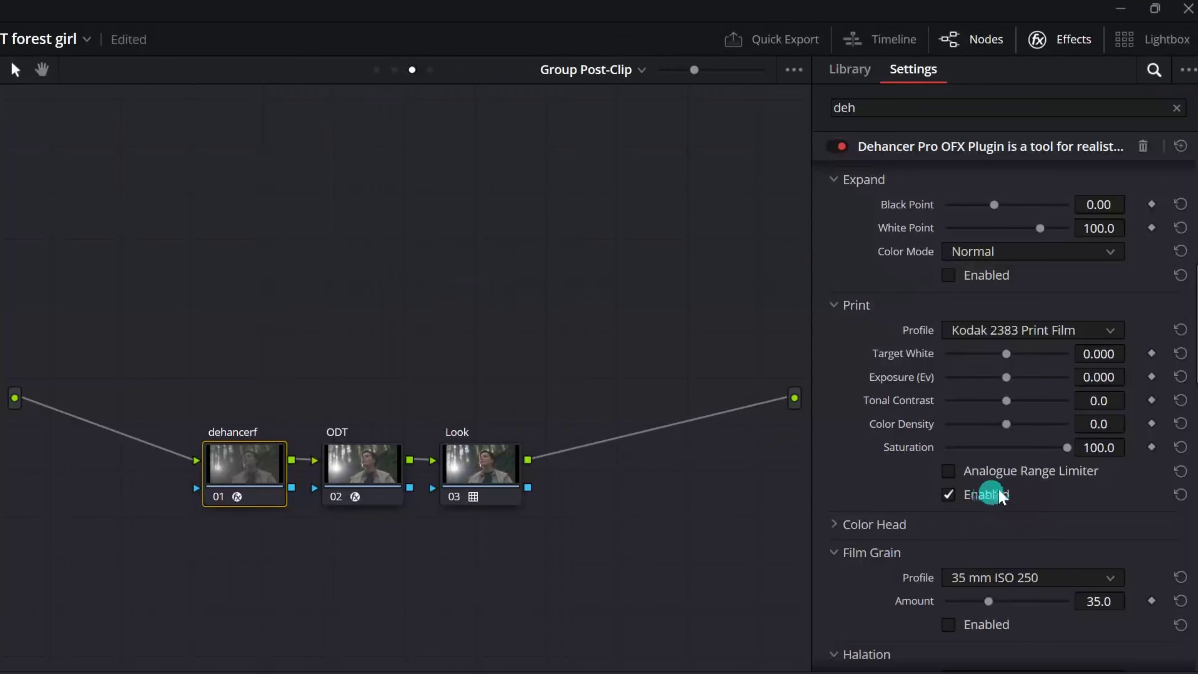
scroll(958, 575, down, 15)
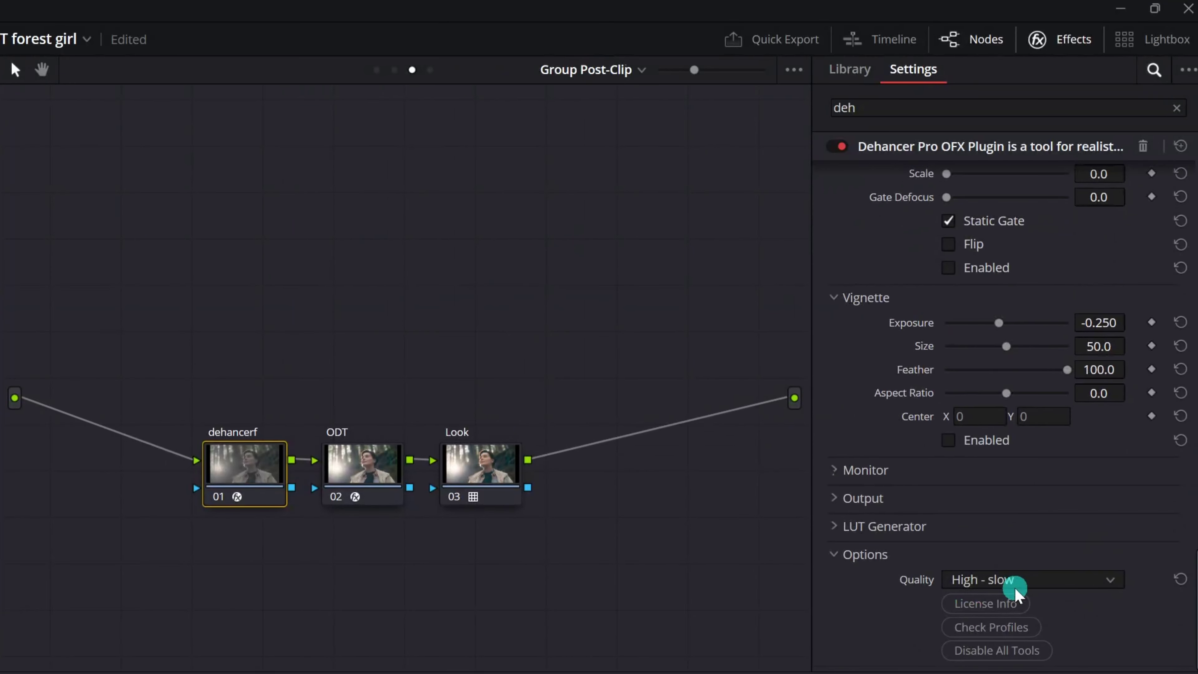
- Review the group's film emulation and look across clips 01 to 09 and clip 12
click(877, 504)
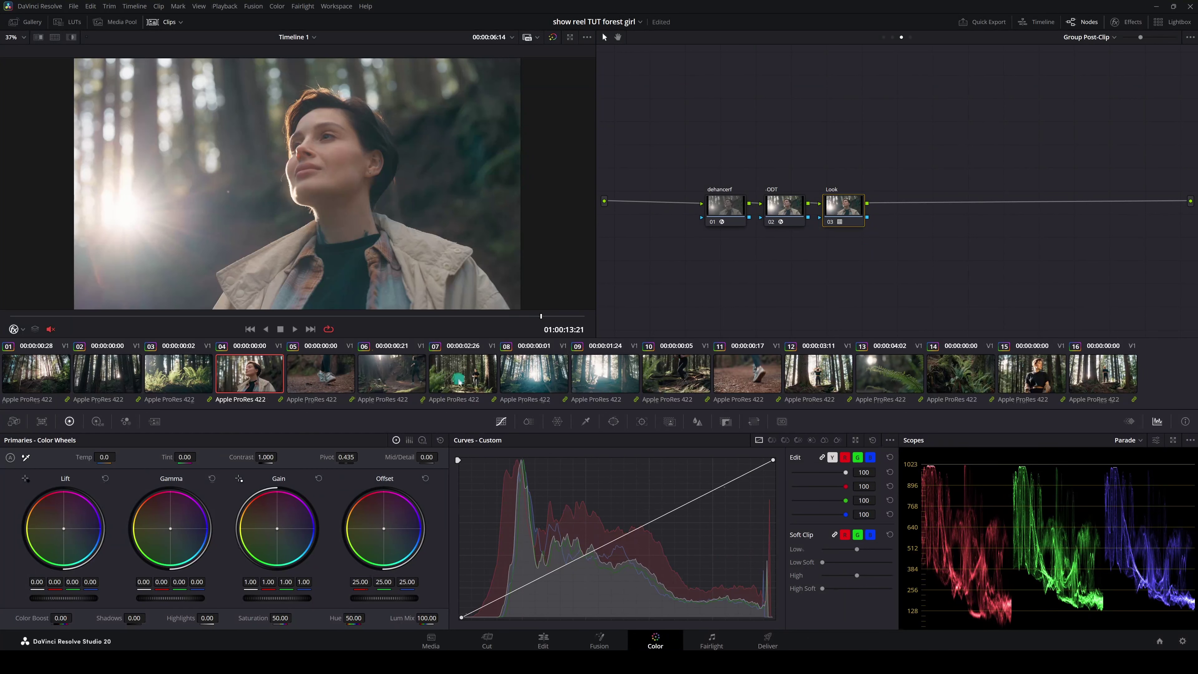
click(62, 377)
click(119, 382)
click(189, 380)
click(259, 380)
click(330, 380)
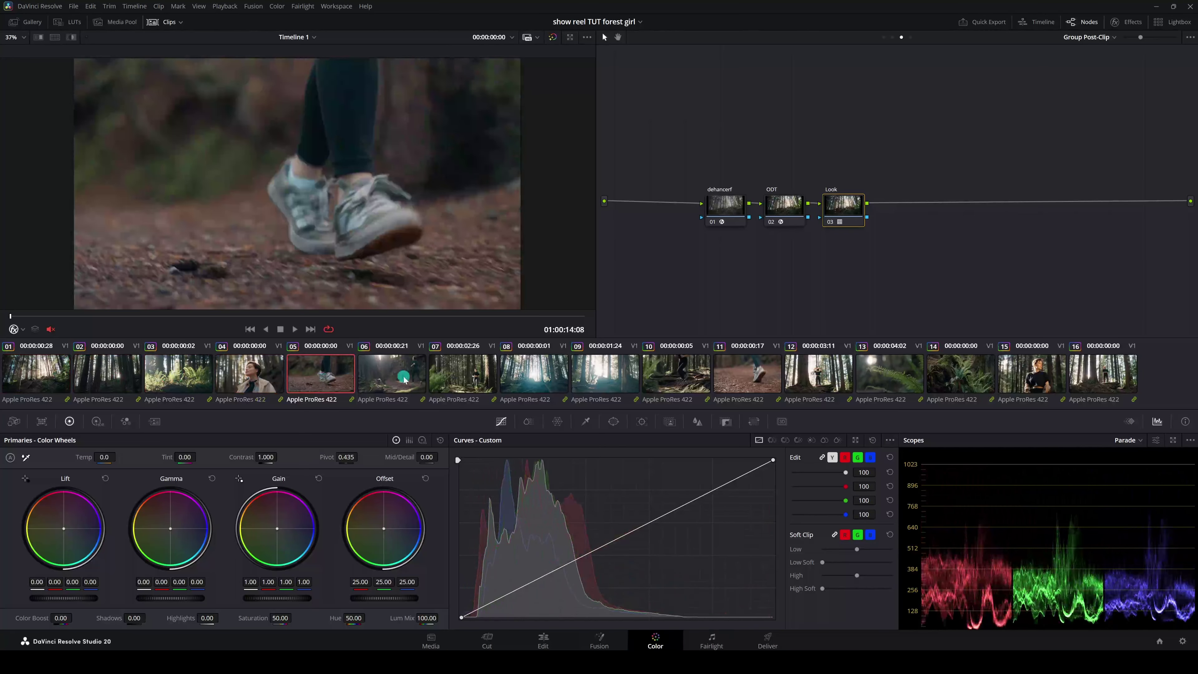
click(401, 378)
click(486, 379)
click(547, 377)
click(618, 377)
click(818, 375)
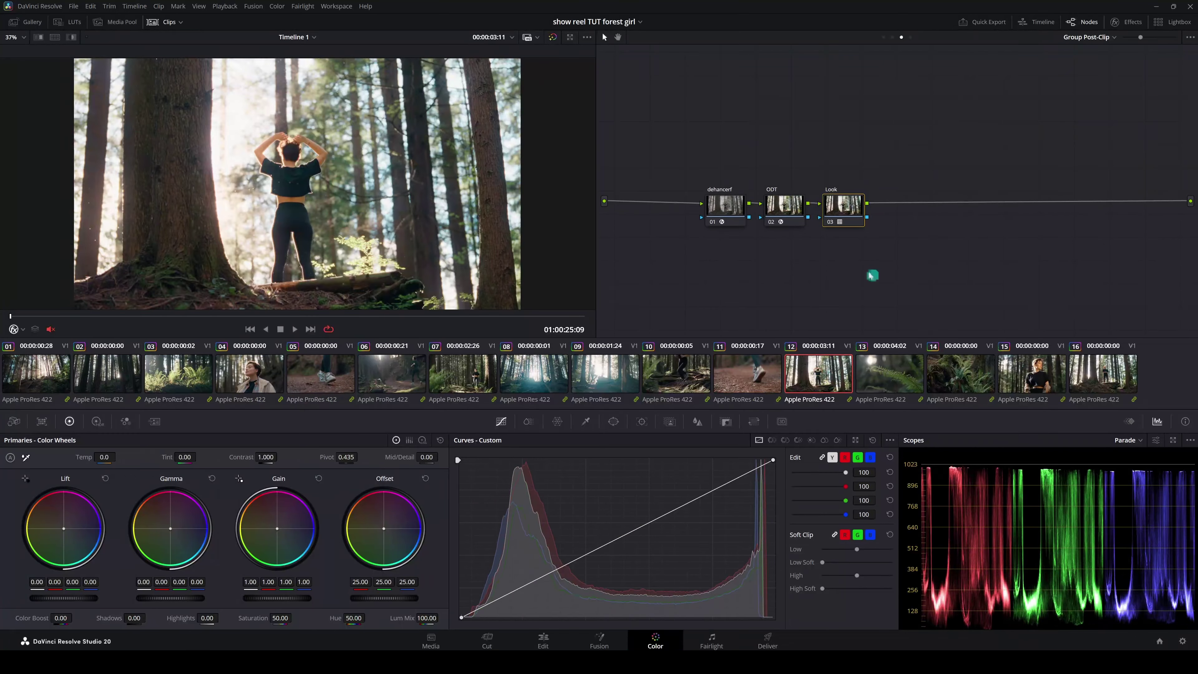
- Compare the image on clip 12 with the Look node switched off and on
click(829, 222)
click(830, 222)
scroll(316, 155, up, 2)
click(830, 222)
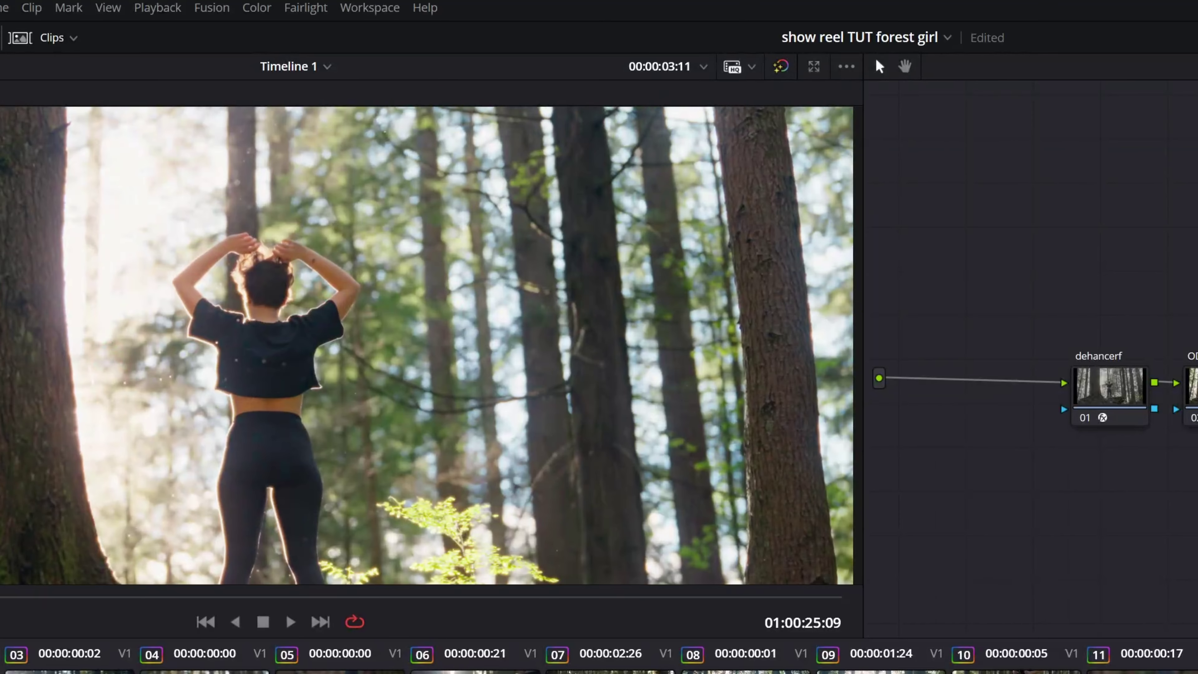
scroll(216, 266, up, 2)
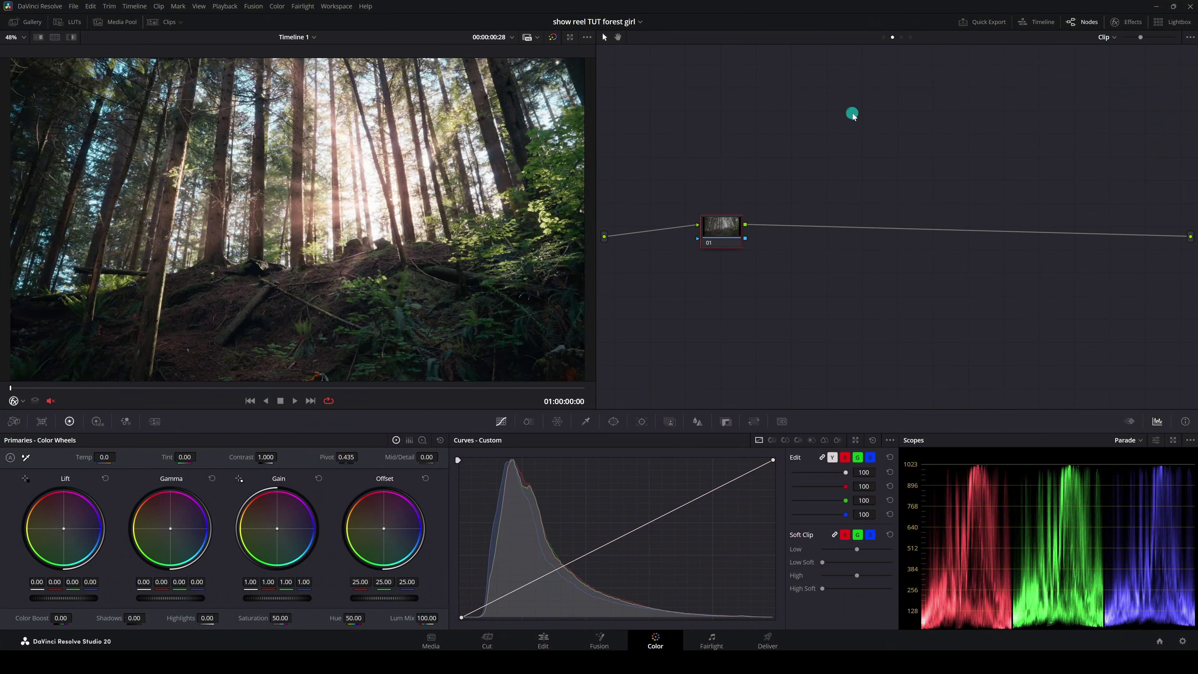
- Apply the saved still from the My Node tree gallery album to clip 01's clip-level node graph
drag(733, 232, 733, 241)
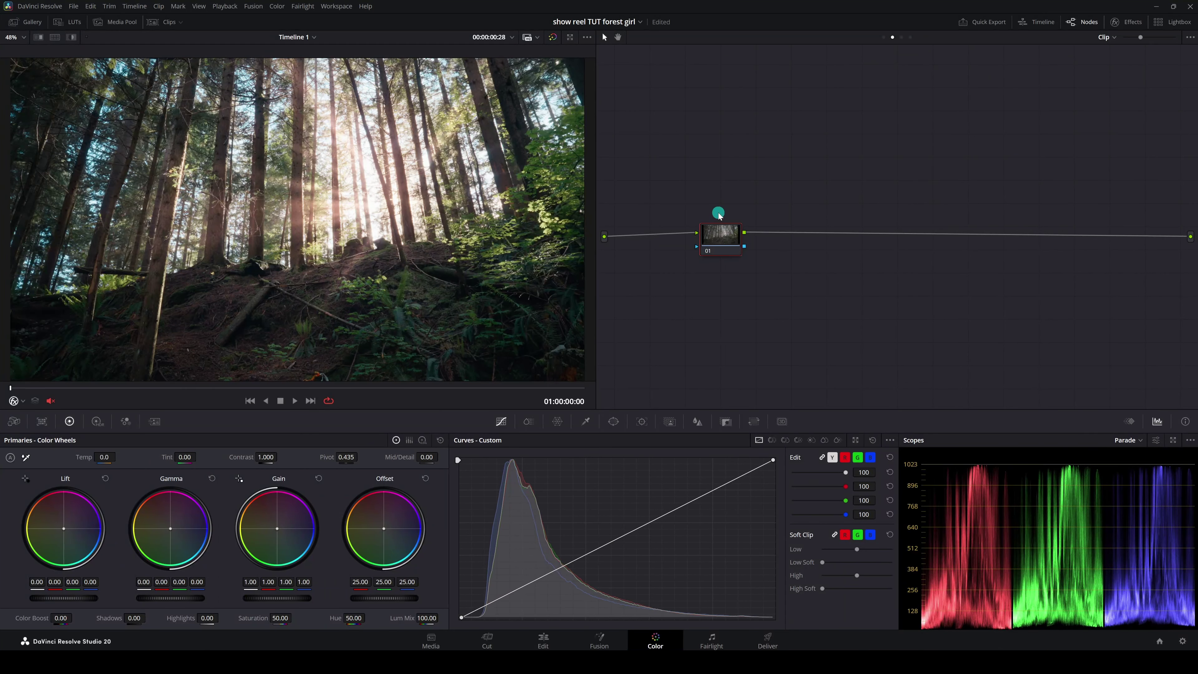
click(29, 24)
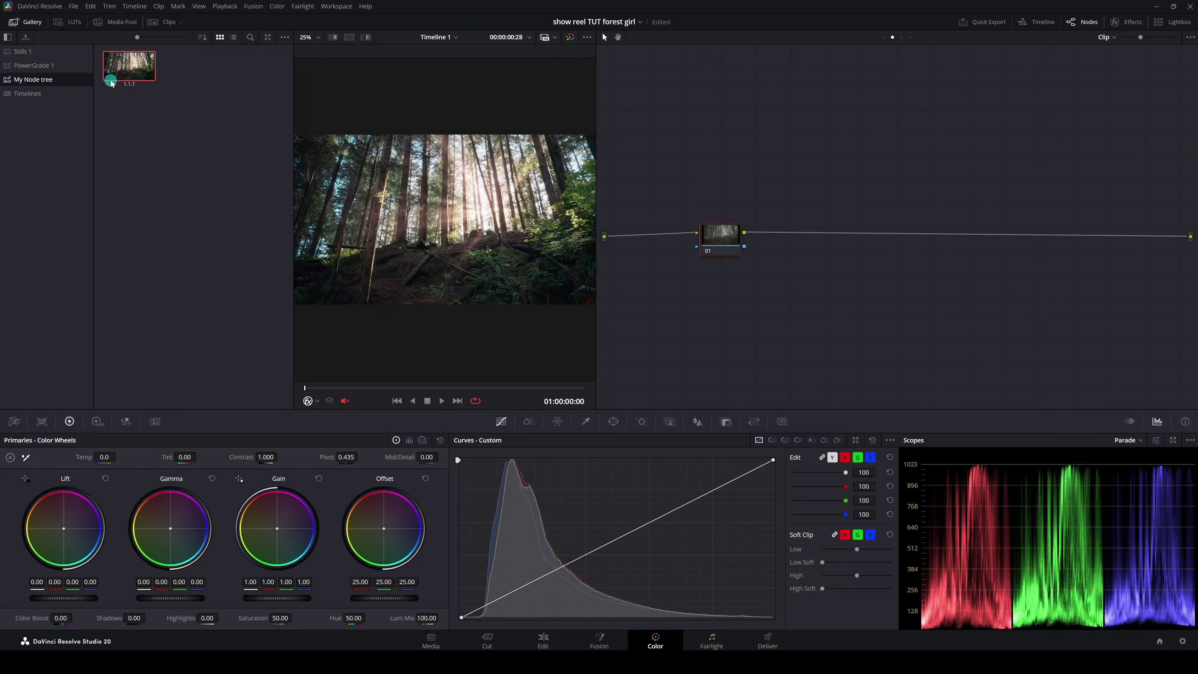
double_click(131, 75)
drag(131, 78, 819, 204)
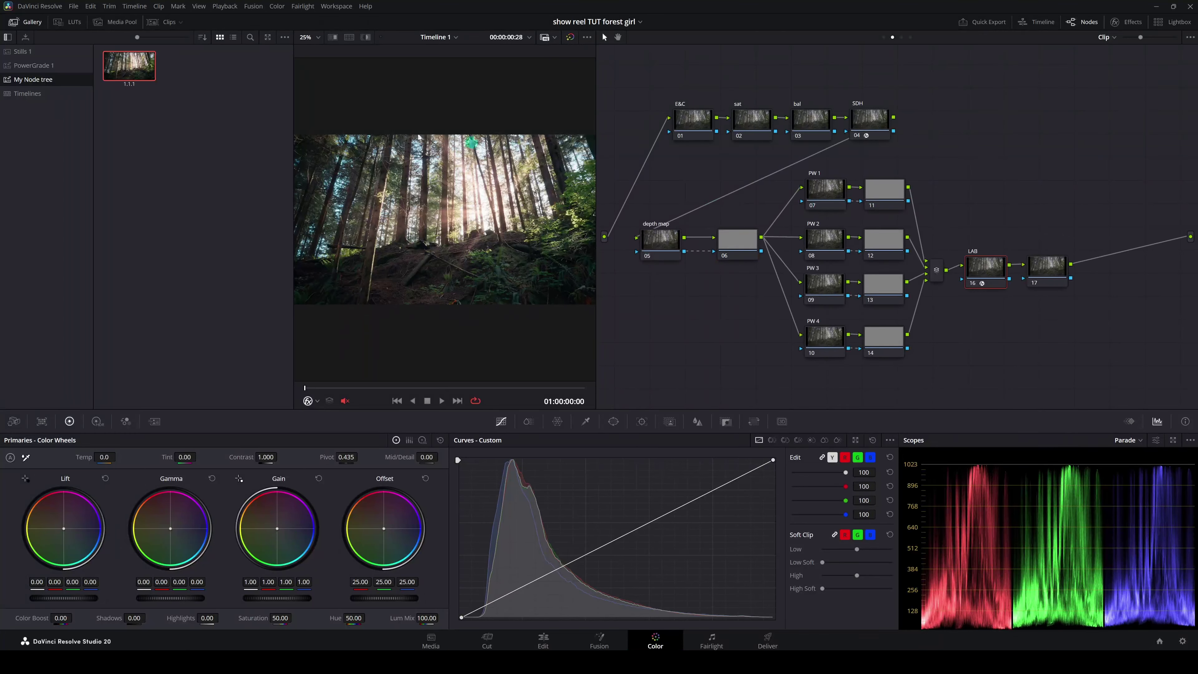
click(24, 29)
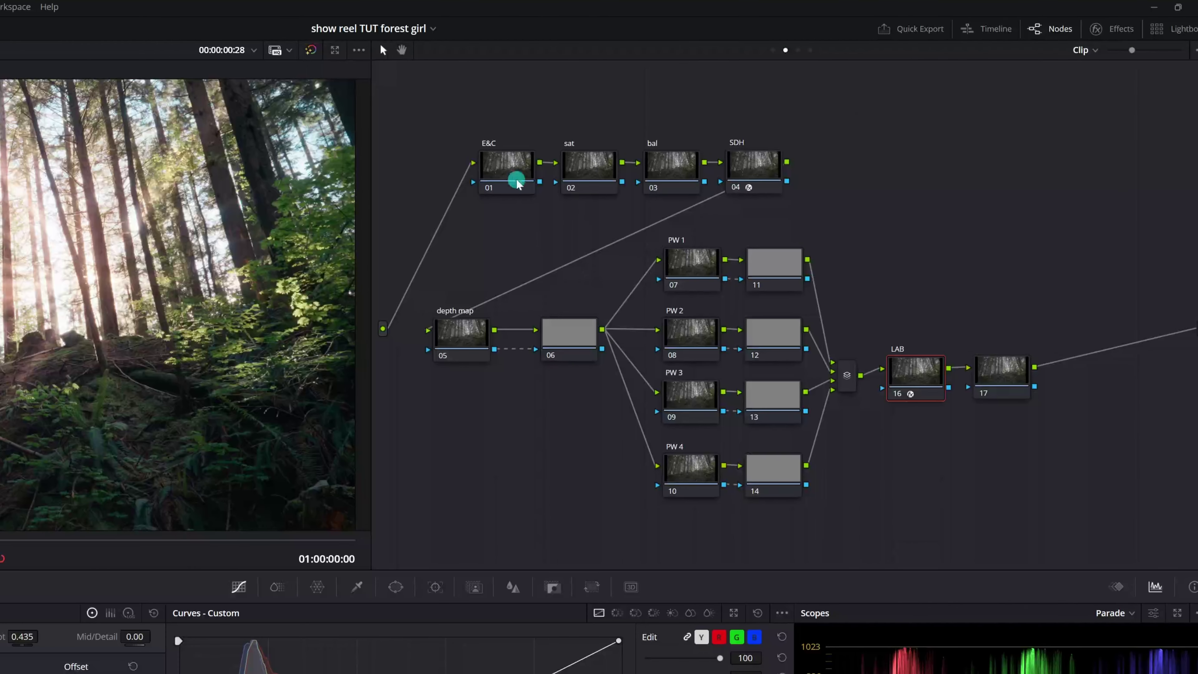
- Go through the E&C, sat, bal and SDH nodes and inspect the DCTL settings on the SDH node
click(698, 132)
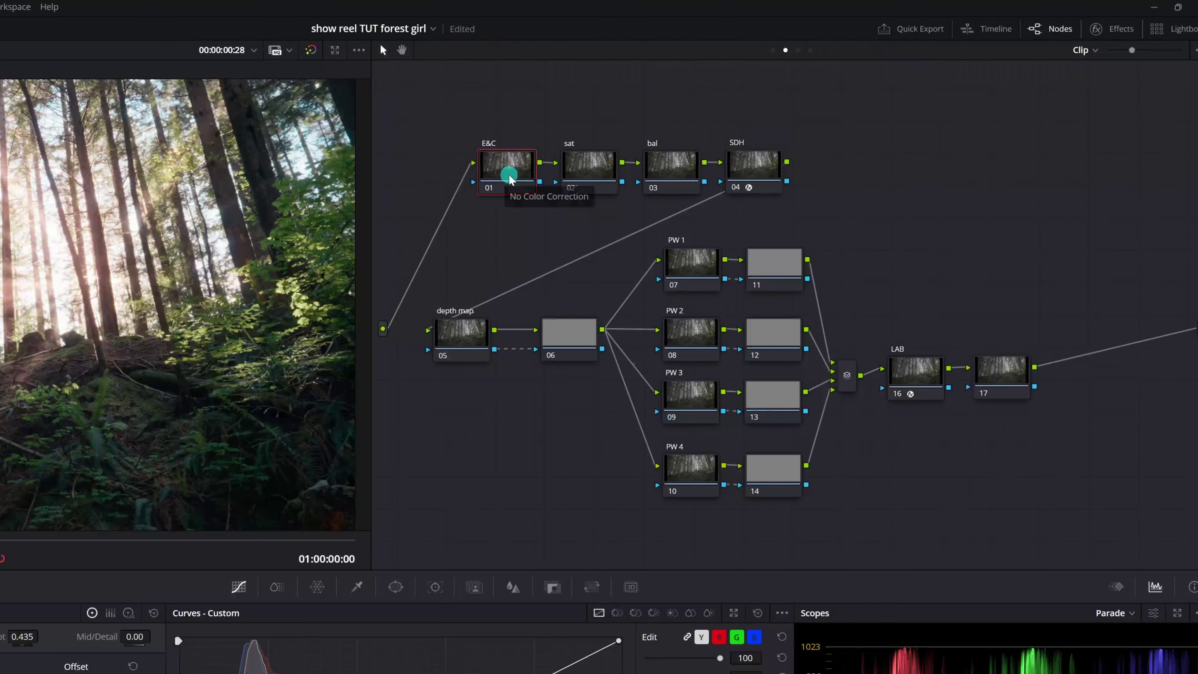
click(587, 171)
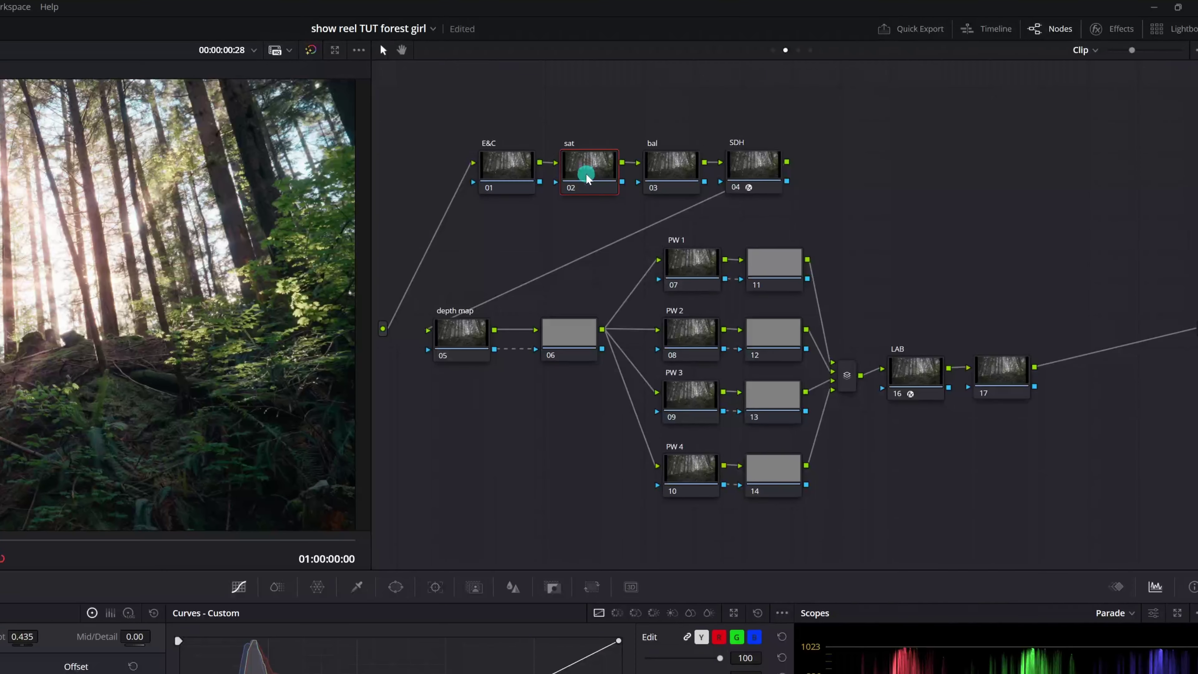
click(679, 171)
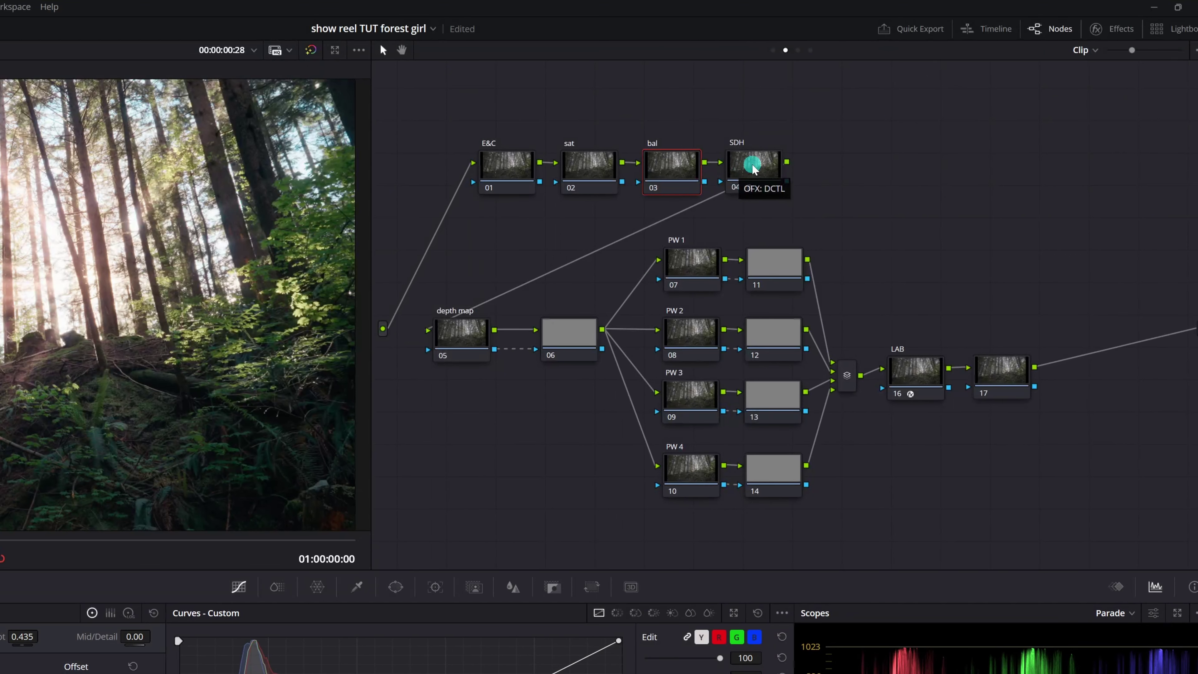
click(748, 172)
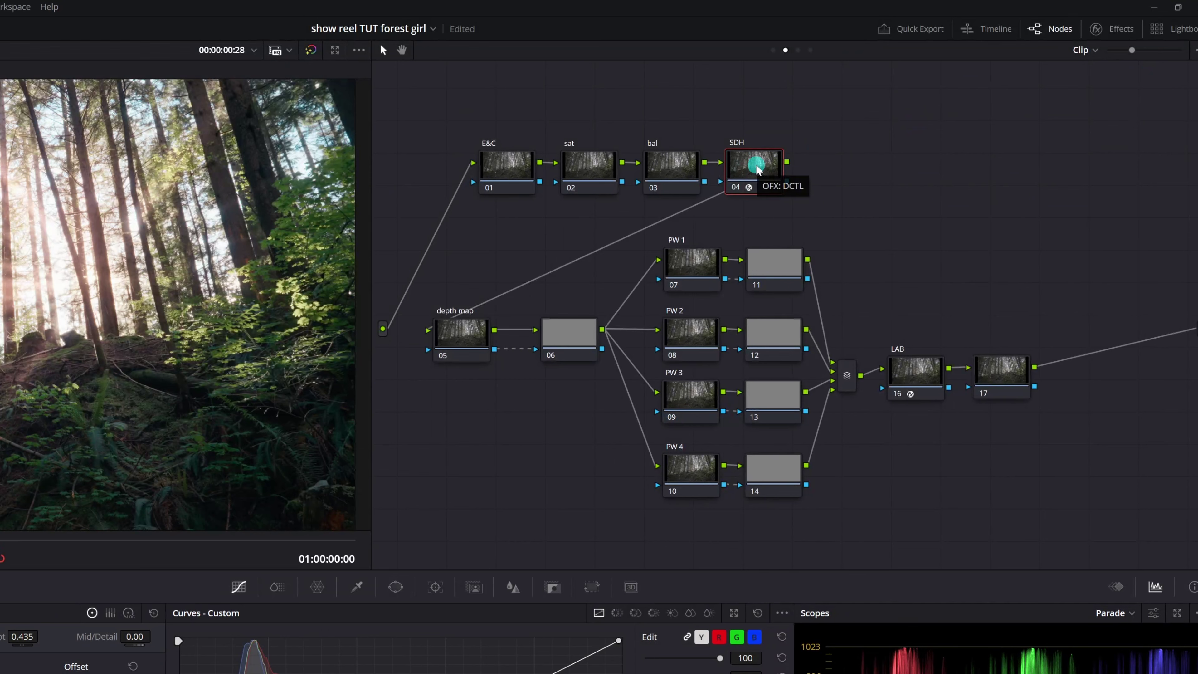
click(1099, 29)
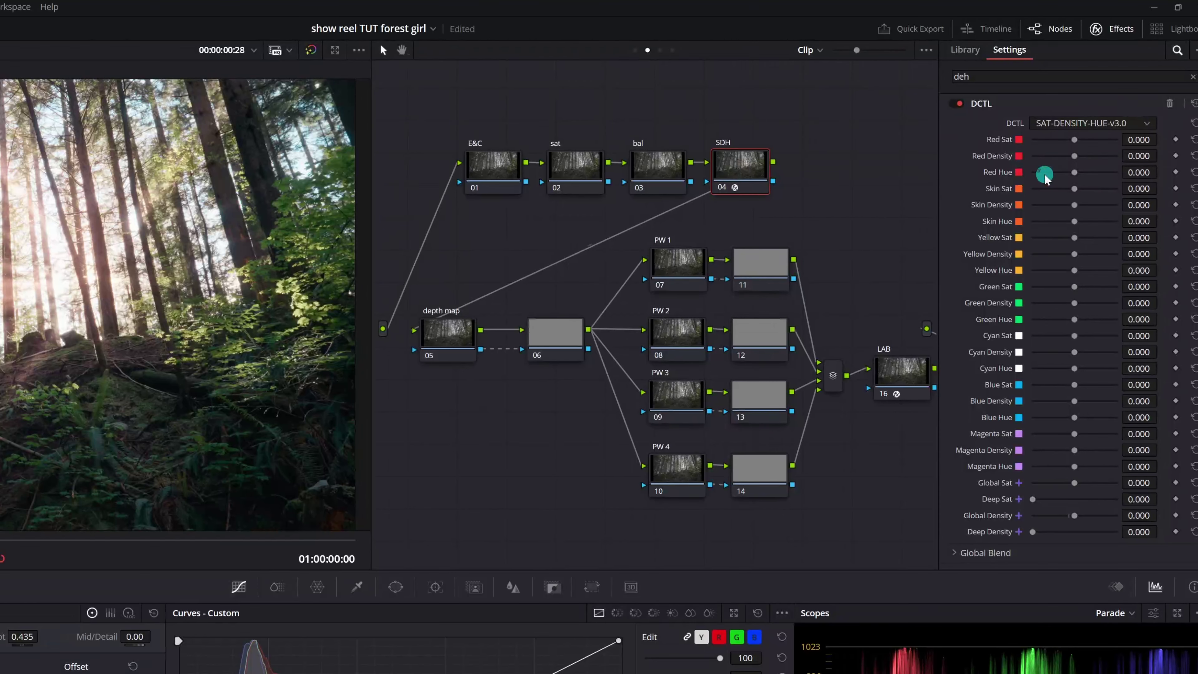
click(1123, 31)
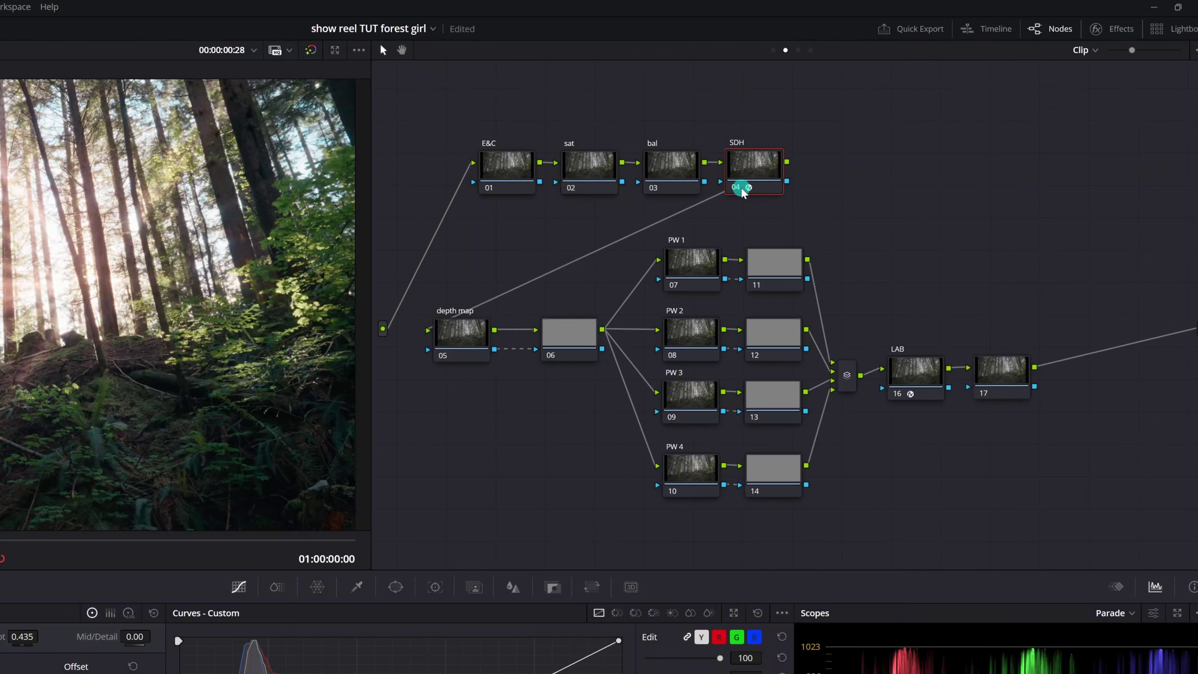
- Move node 06 slightly closer to the depth map node and save the project
drag(444, 275, 555, 361)
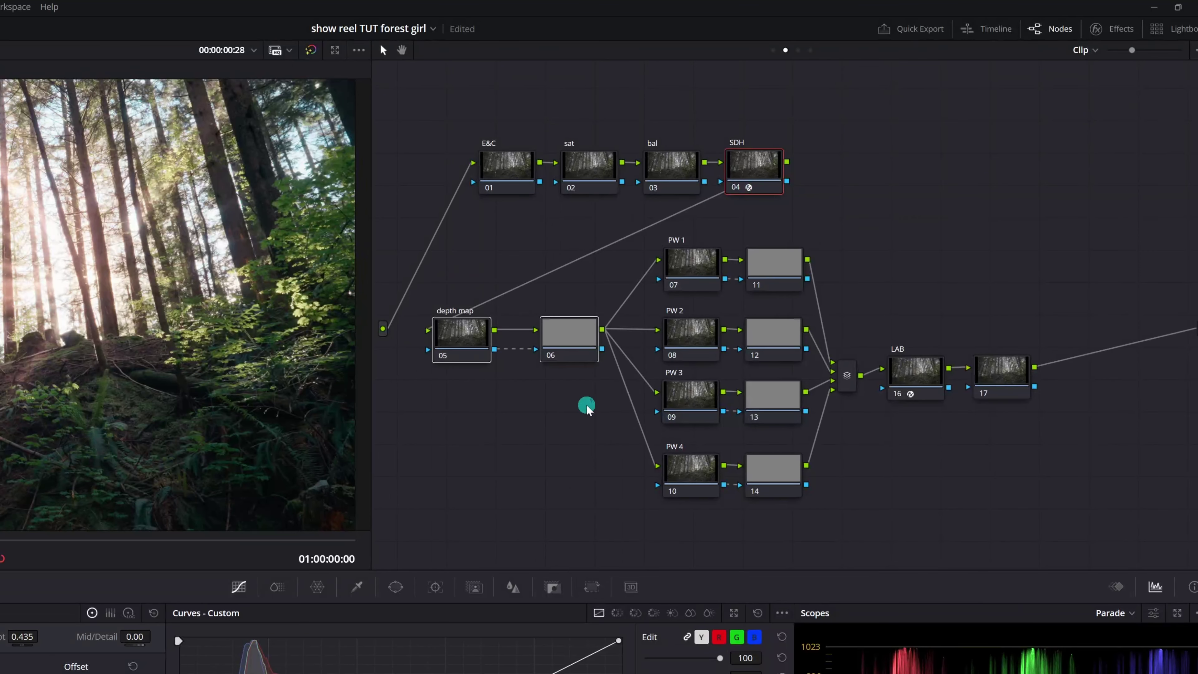
click(513, 403)
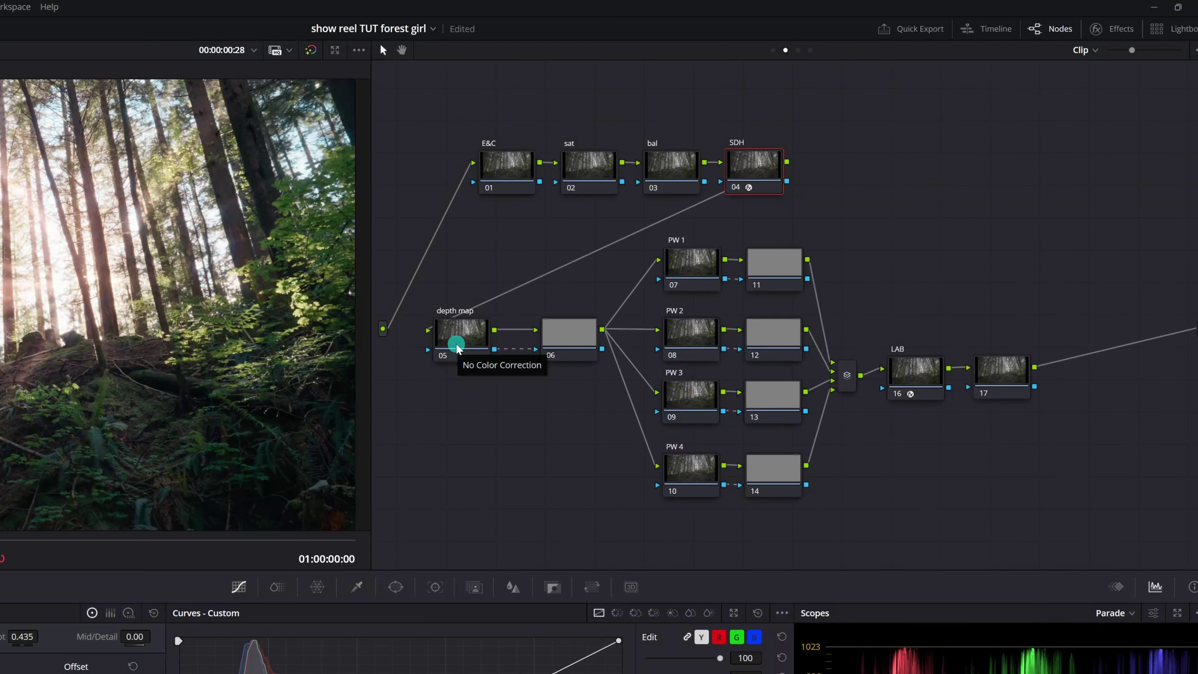
drag(564, 331, 553, 331)
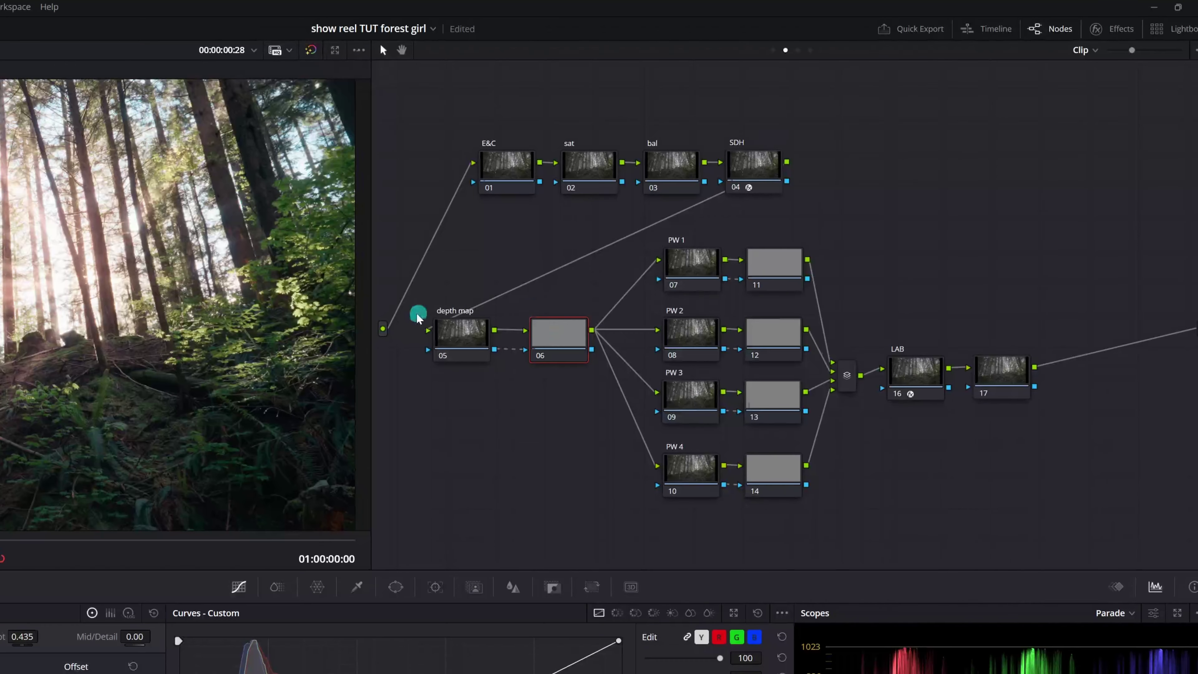
key(ctrl+s)
- Examine the parallel PW 1 to PW 4 nodes and the nodes paired with them
drag(842, 225, 678, 513)
click(690, 262)
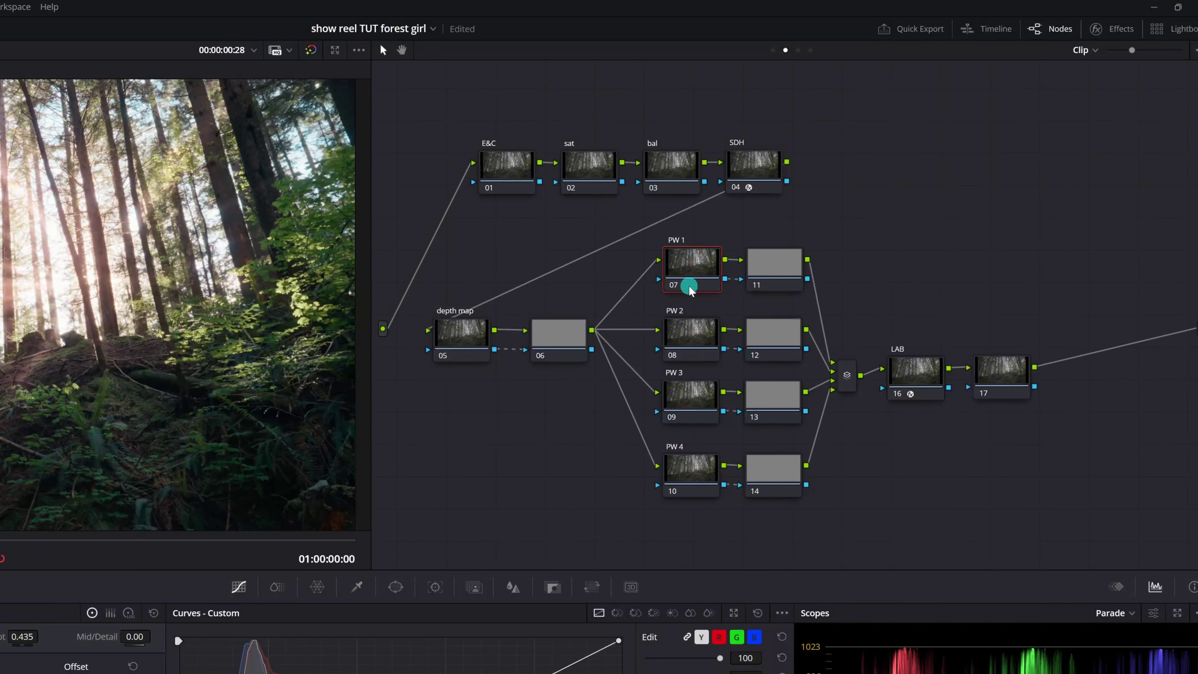
click(682, 336)
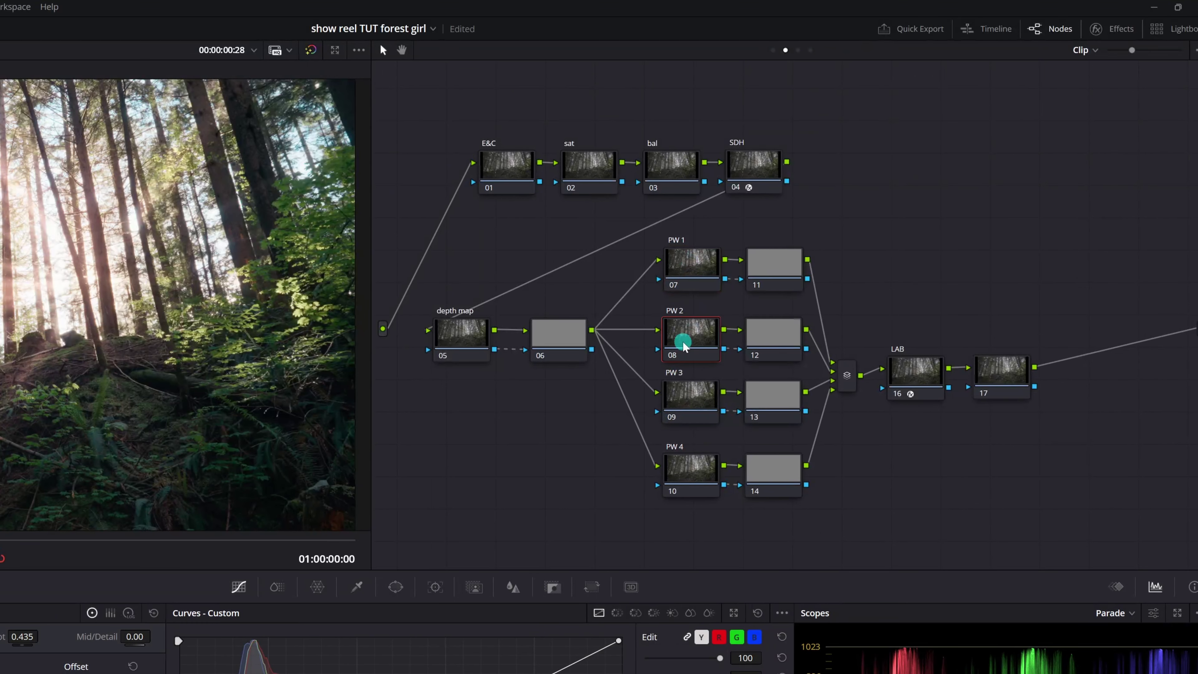
click(695, 275)
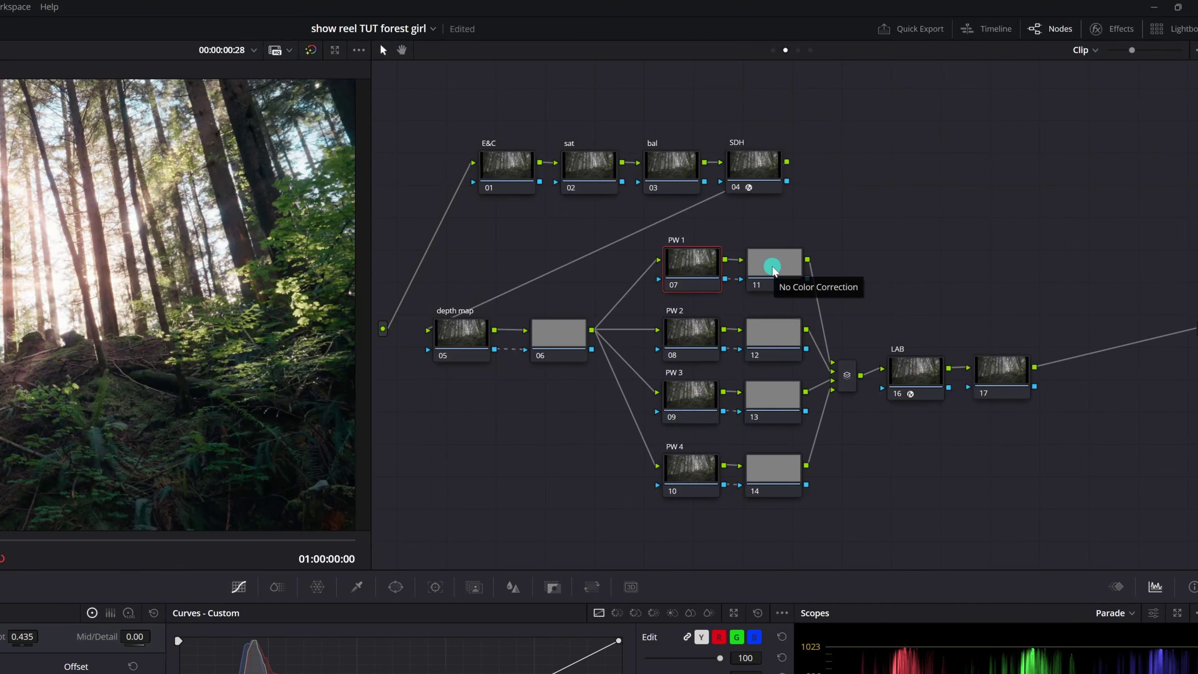
drag(817, 212, 687, 528)
click(850, 501)
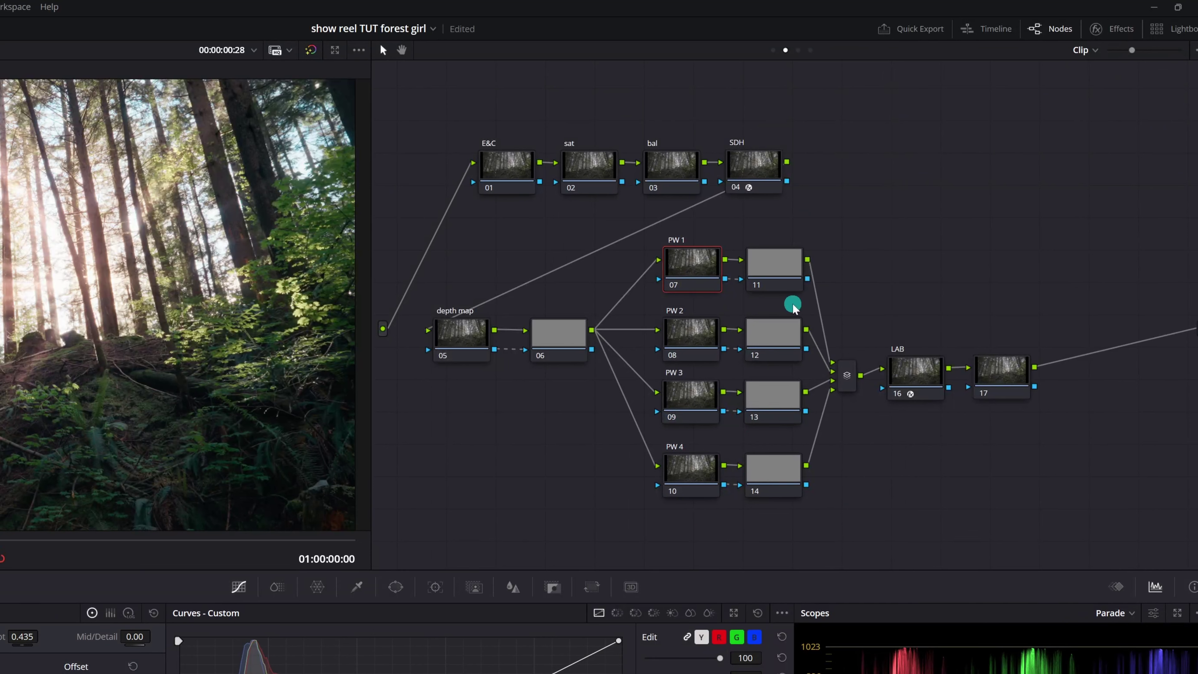
- Look at the LAB node and open the effects controls to inspect it
click(906, 370)
click(1096, 28)
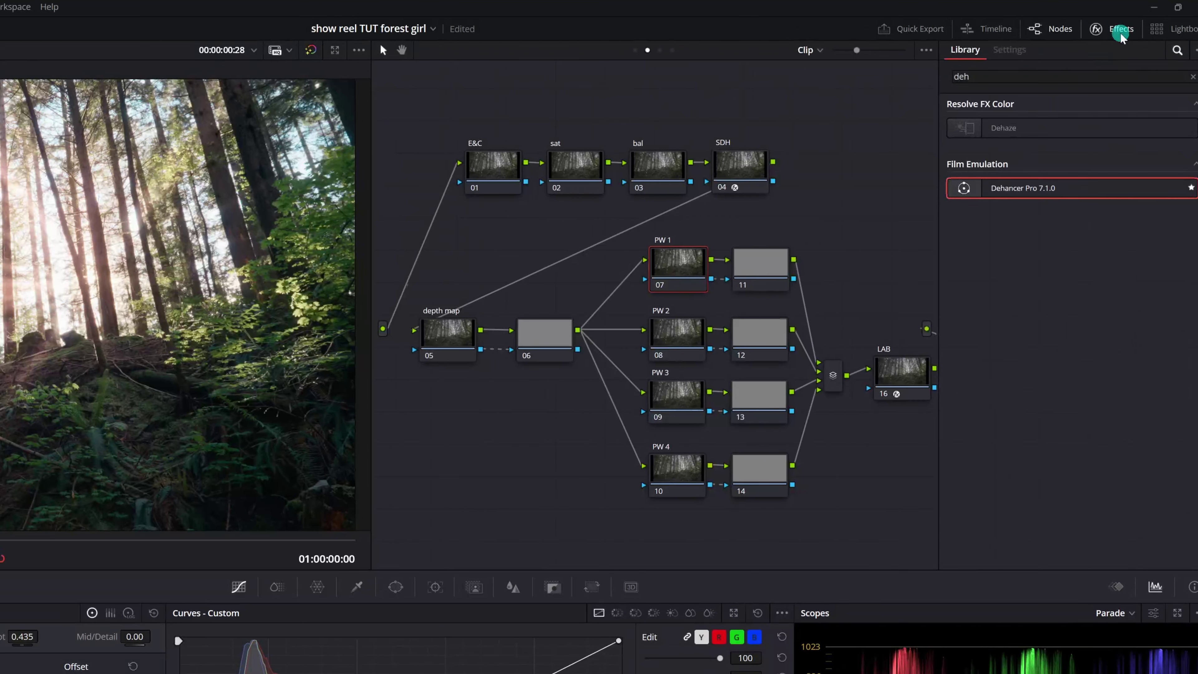
click(1035, 177)
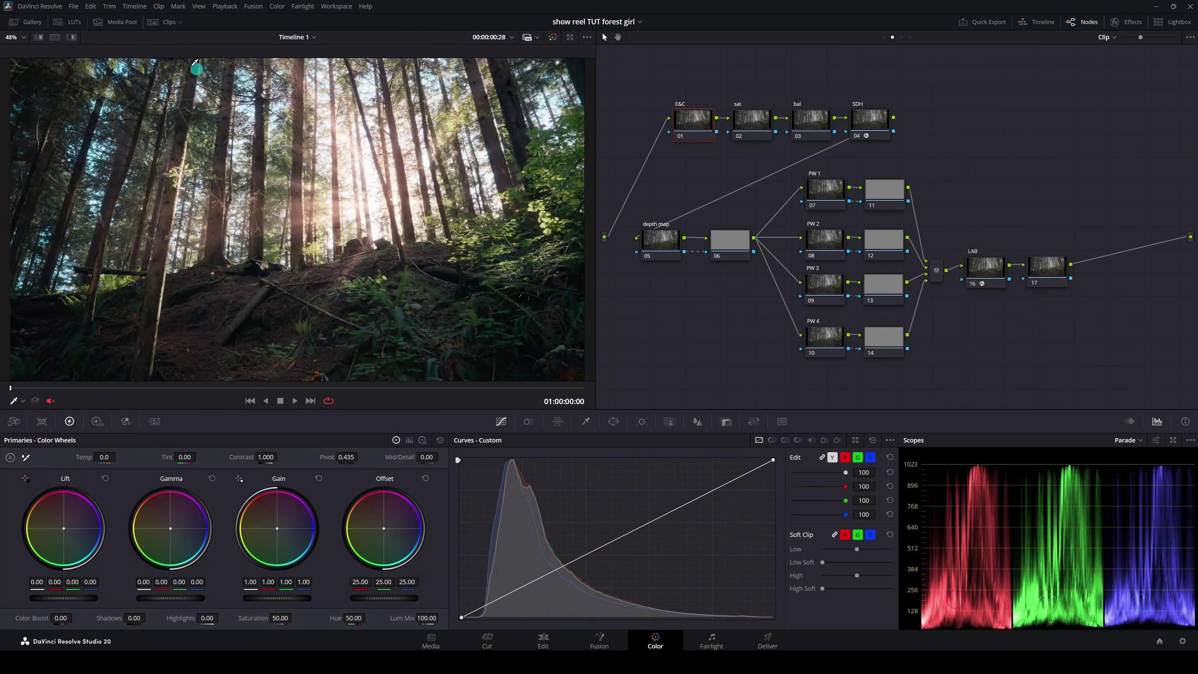
- Copy clip 01's grade to all 16 clips, replacing their existing active grades
click(171, 22)
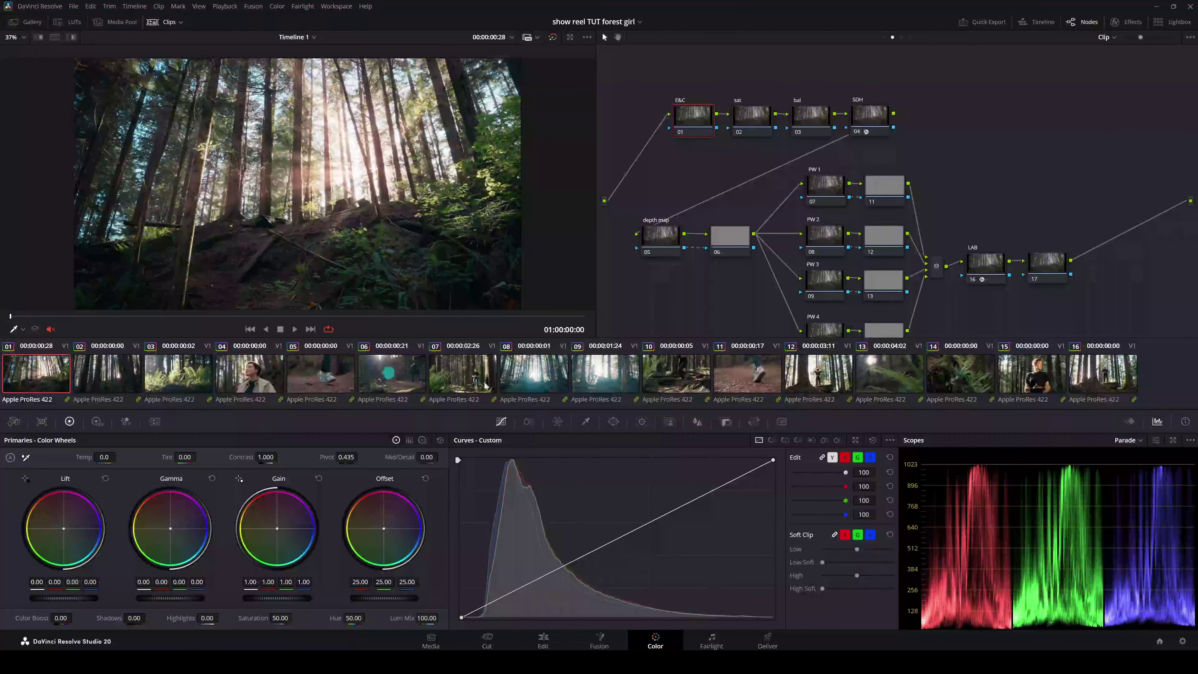
click(1119, 381)
shift+click(56, 379)
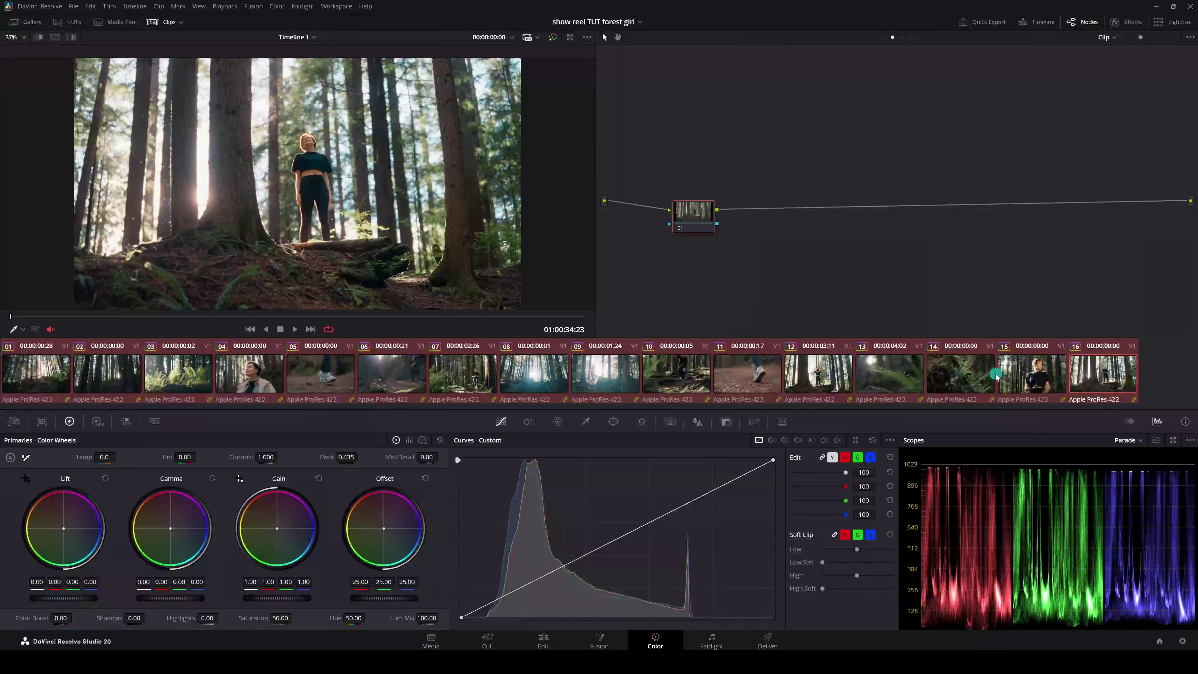
middle_click(36, 371)
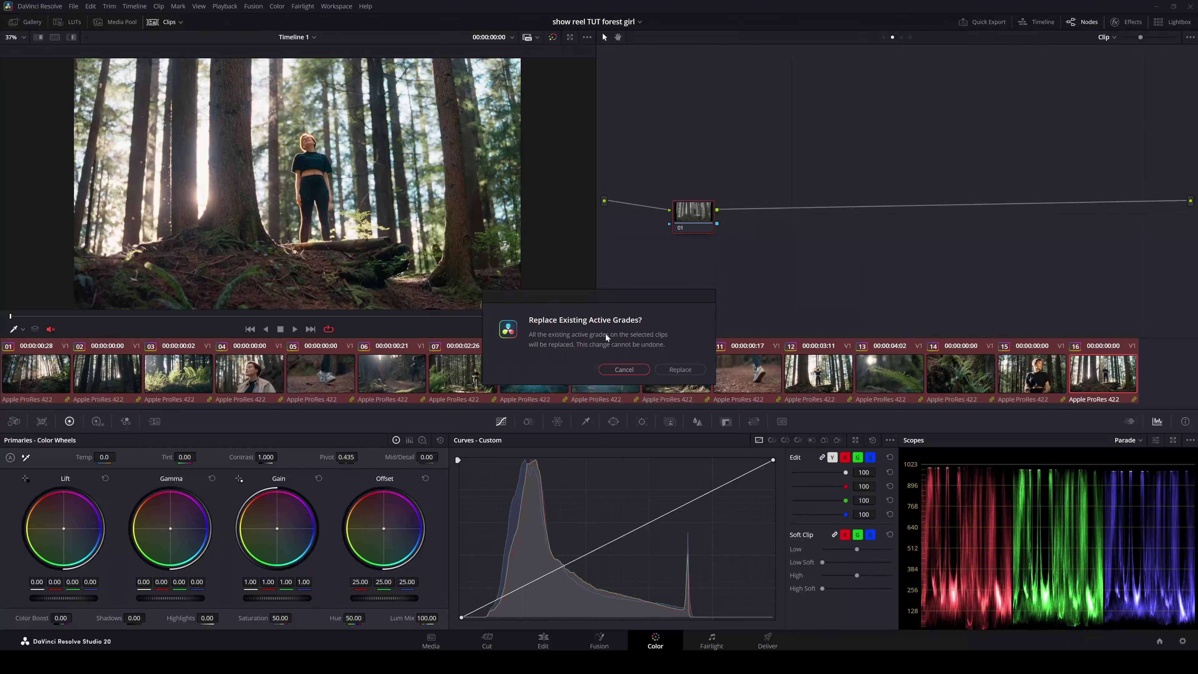
click(674, 371)
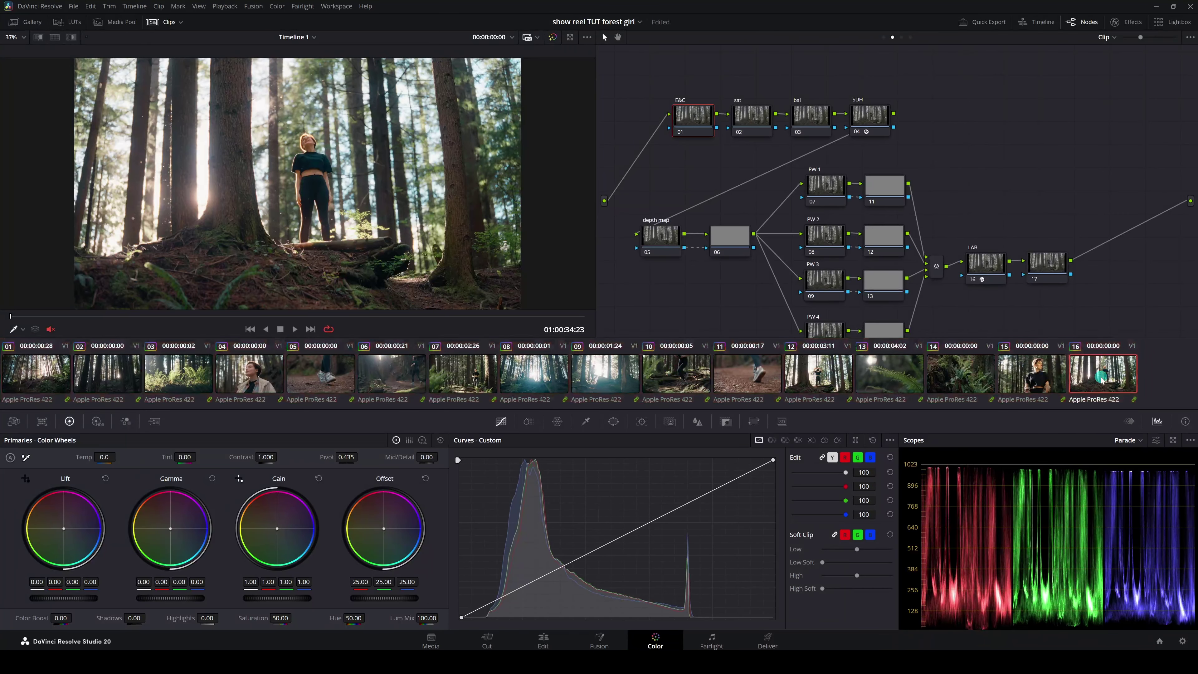
- Check the copied node tree on several clips, including clips 12 and 10
click(1019, 375)
click(886, 375)
click(843, 375)
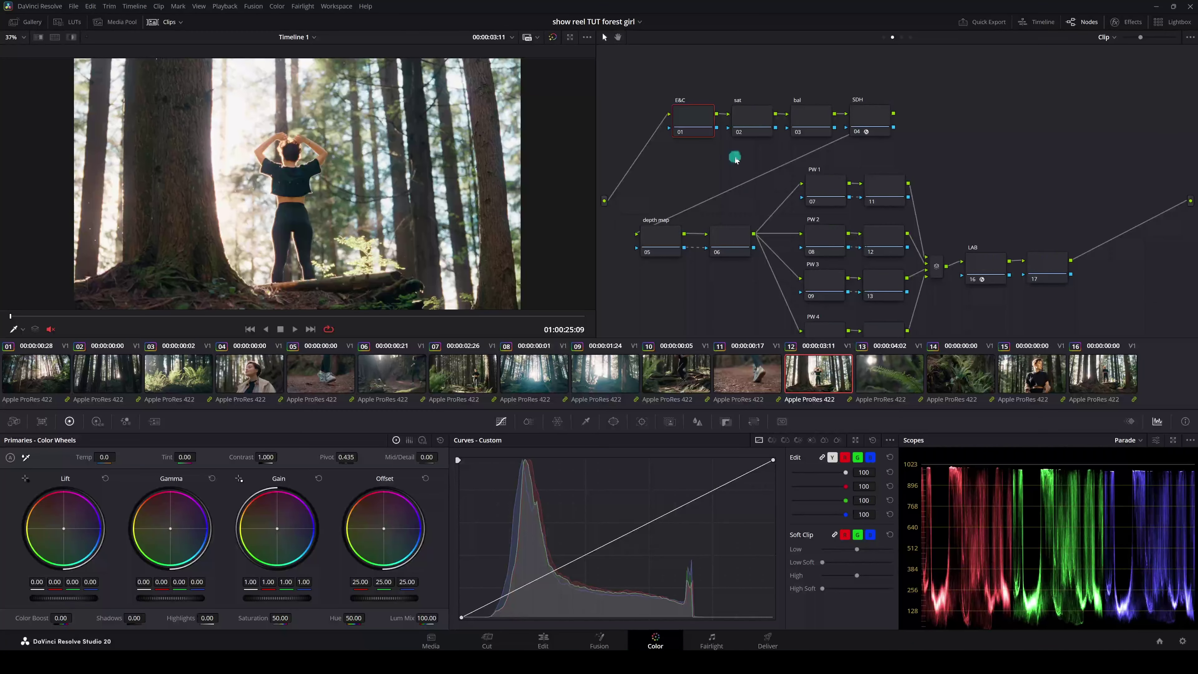
click(680, 374)
click(557, 376)
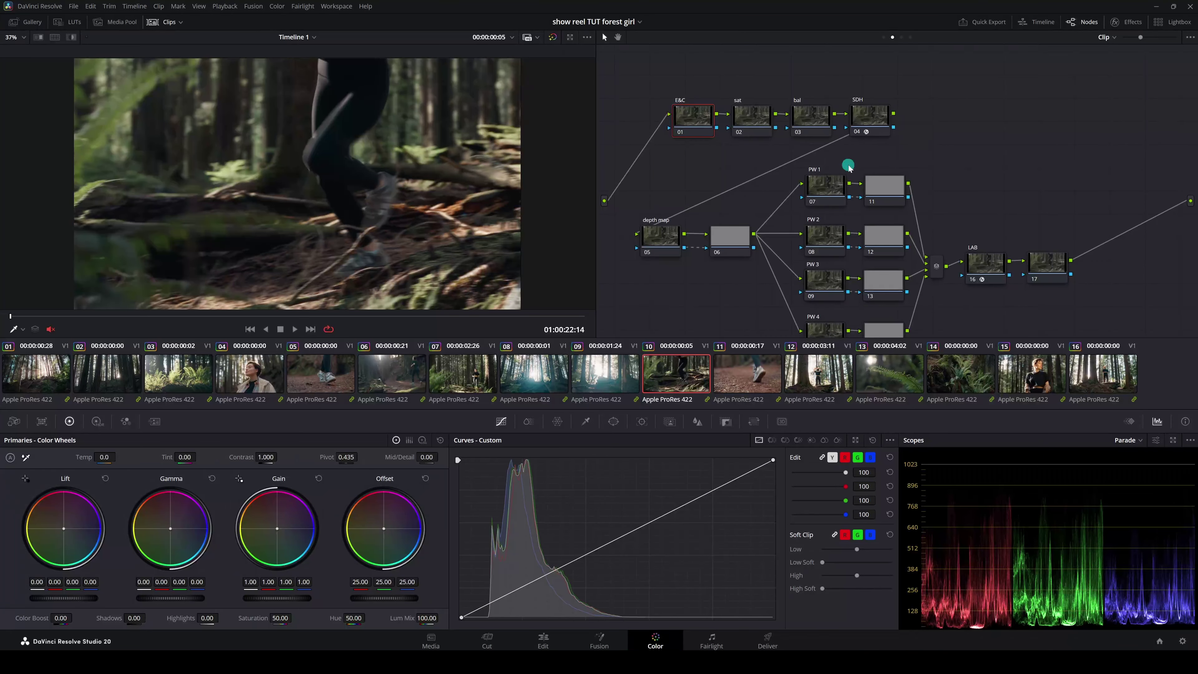
- Return to clip 01 with the clip thumbnails hidden, and float the parade and vectorscope in a separate scopes window
click(47, 385)
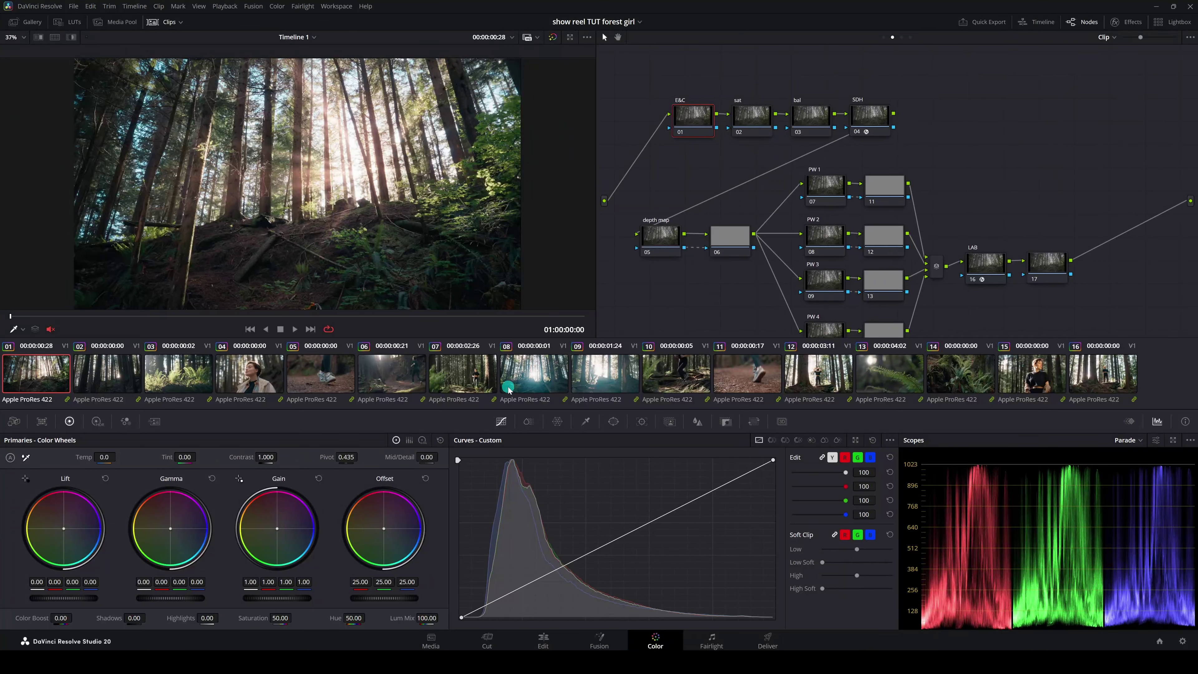
drag(645, 78, 1069, 337)
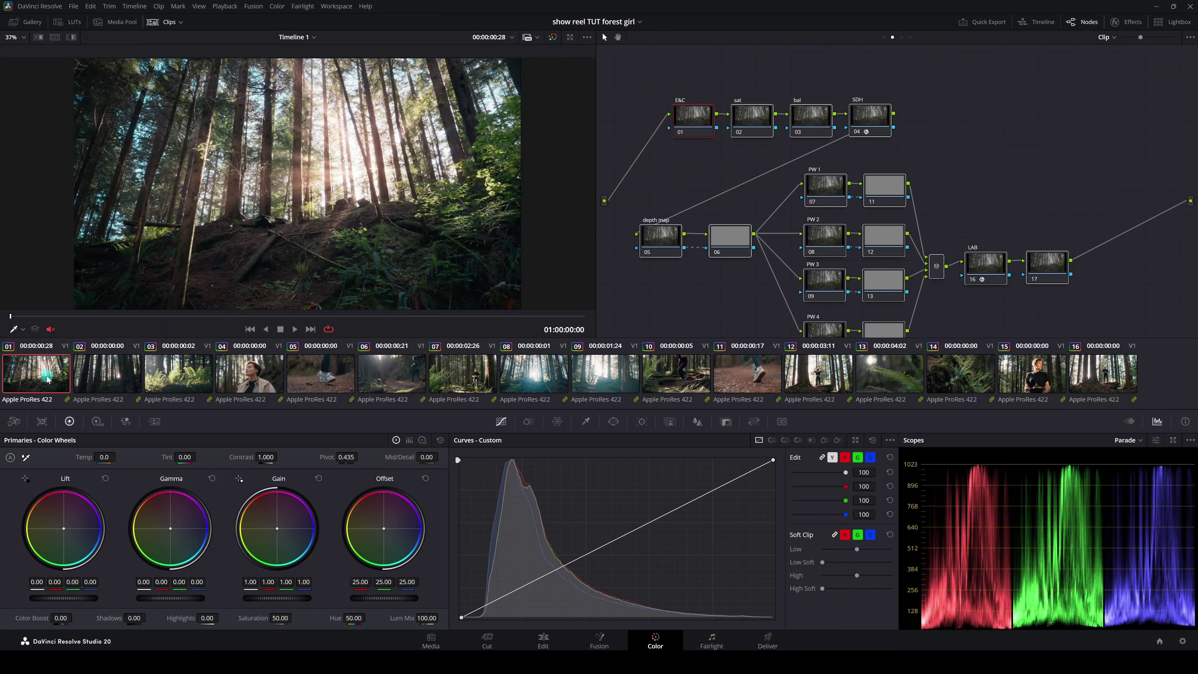
click(684, 321)
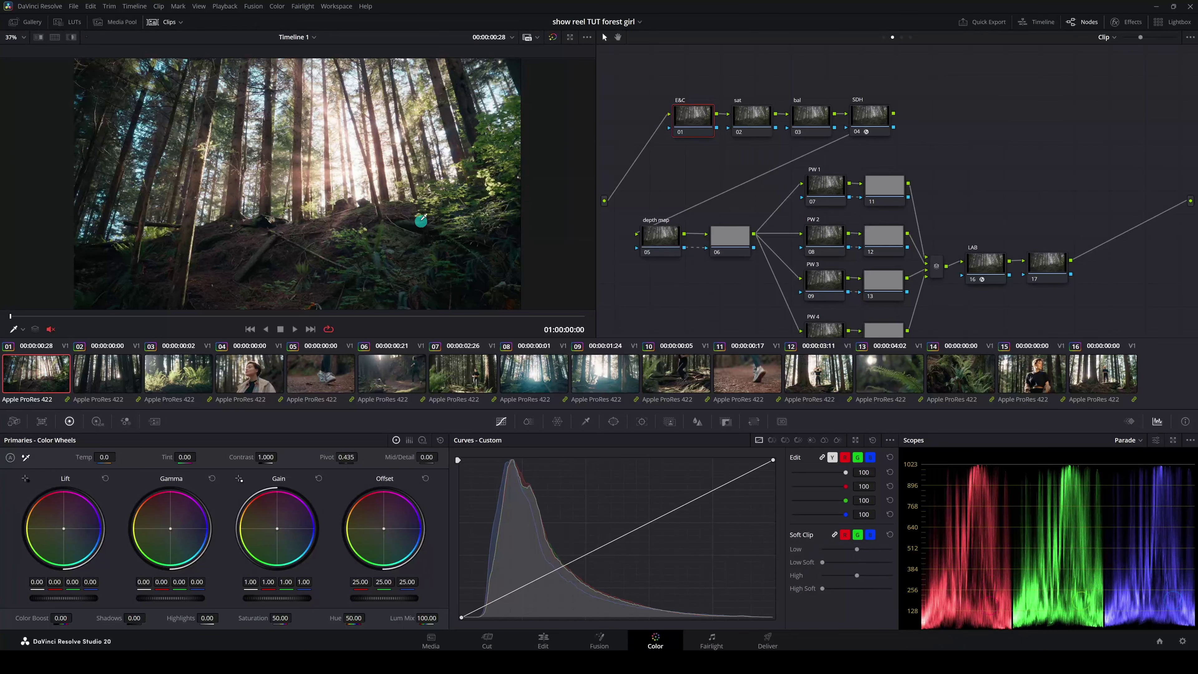
click(170, 22)
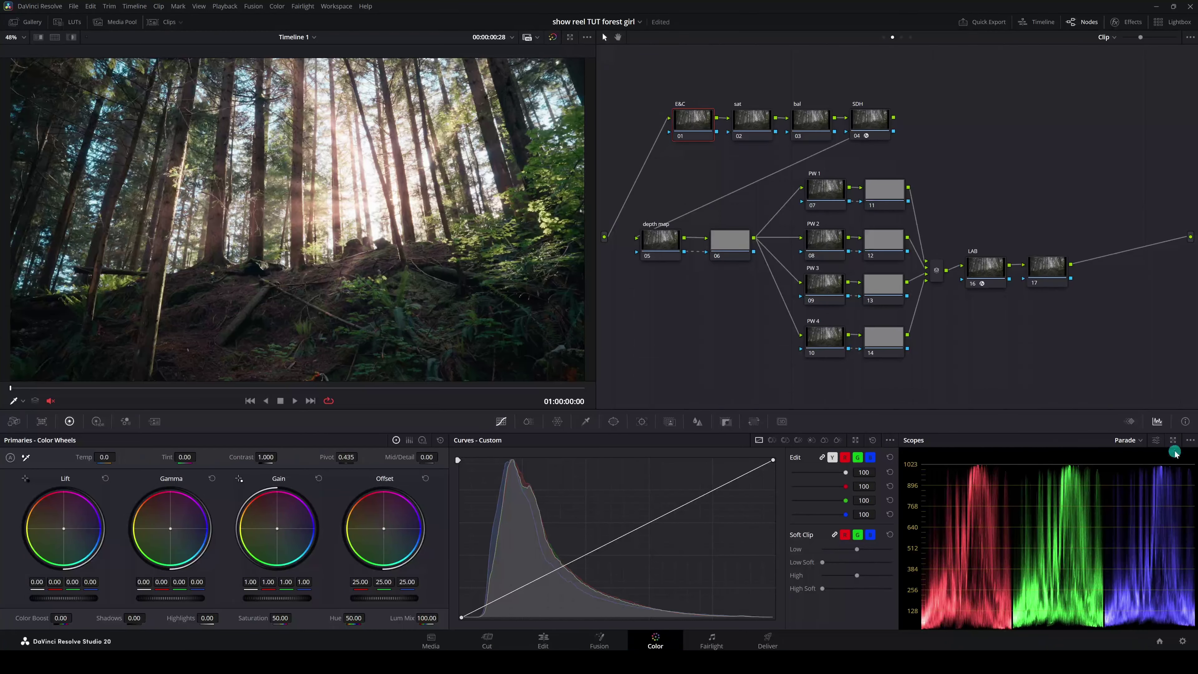
click(1172, 440)
drag(868, 462, 863, 424)
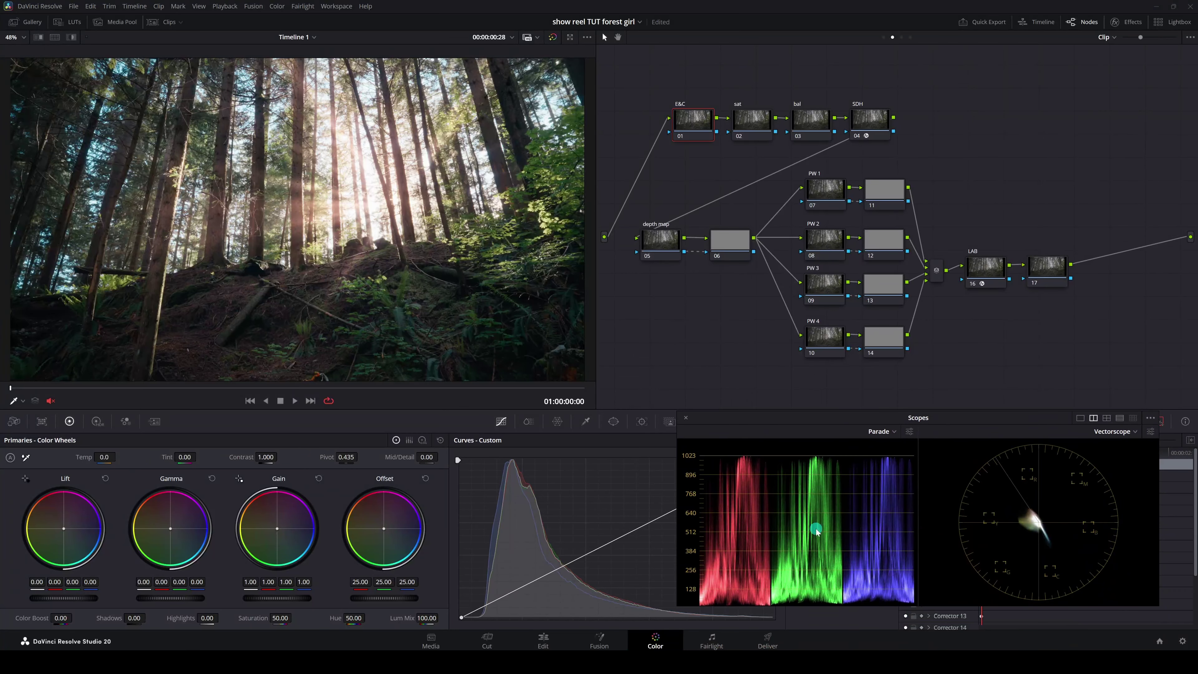
- Lower the Global exposure of the E&C node to -0.71 with the HDR color wheels
click(399, 203)
click(97, 422)
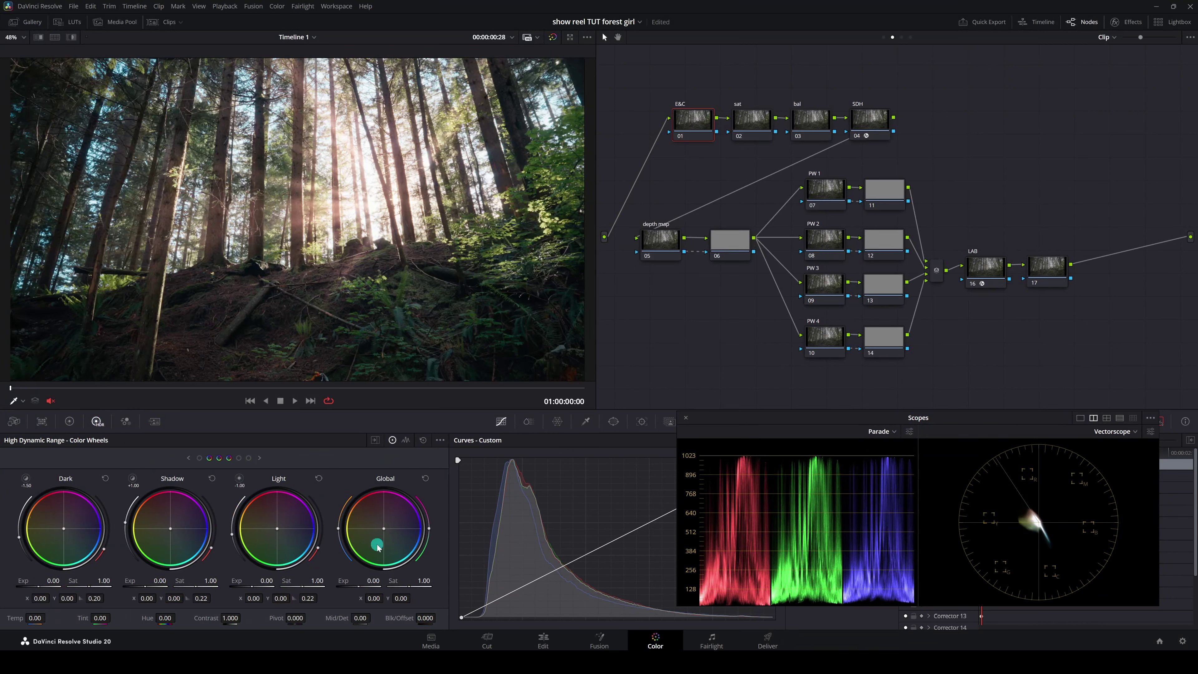
drag(336, 585, 216, 583)
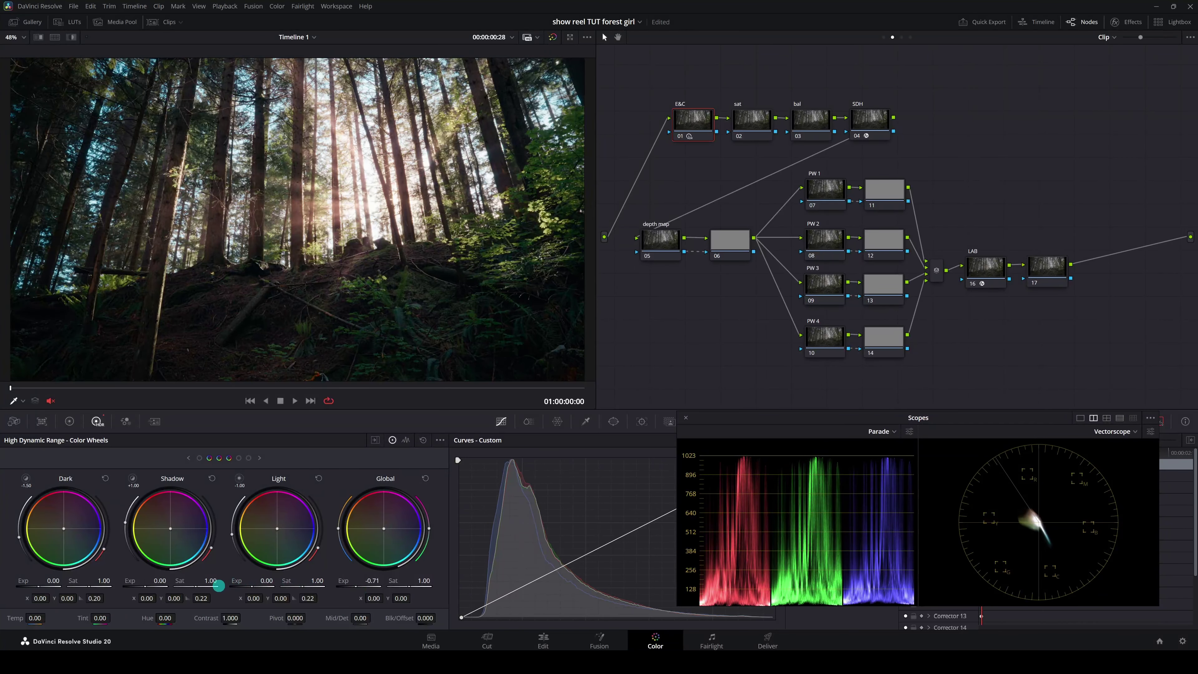
scroll(404, 173, down, 2)
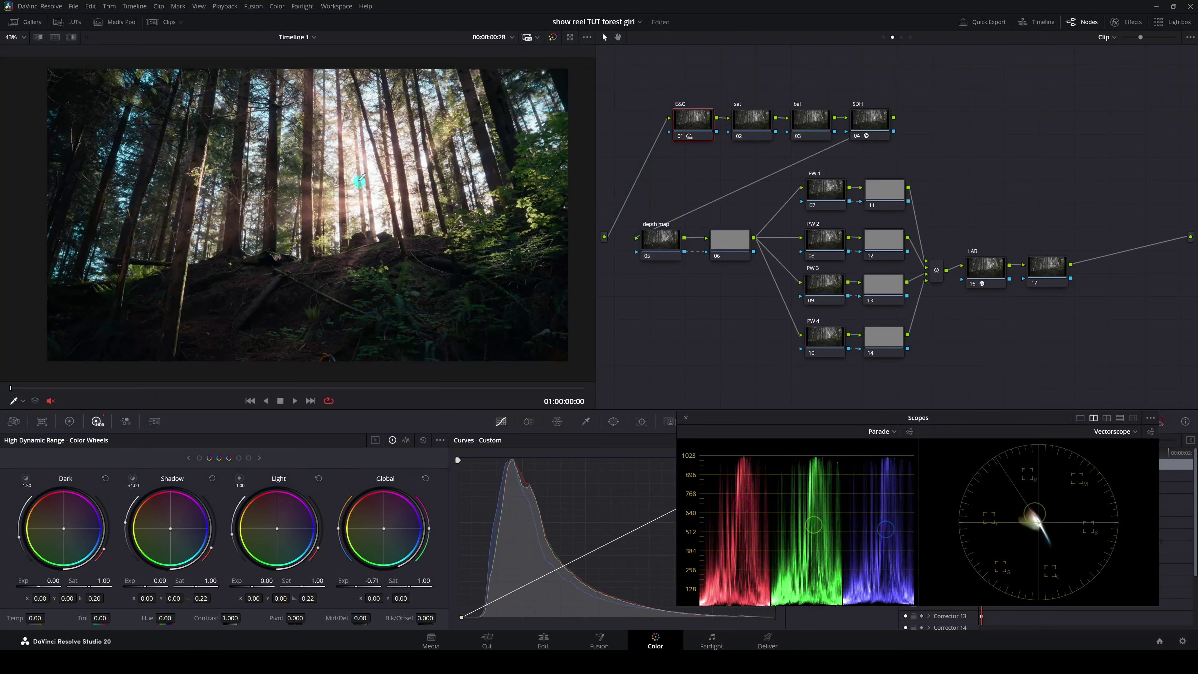
- Set the E&C node's primary contrast to 0.930 and fine-tune its pivot
click(69, 421)
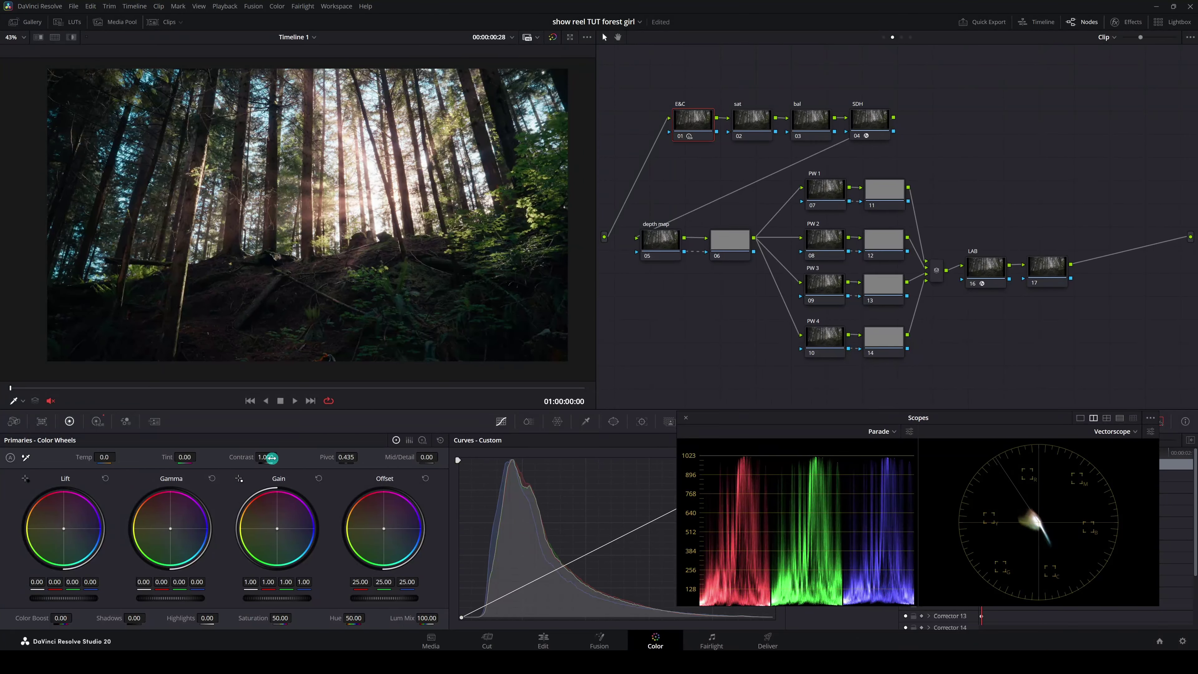
drag(271, 457, 255, 458)
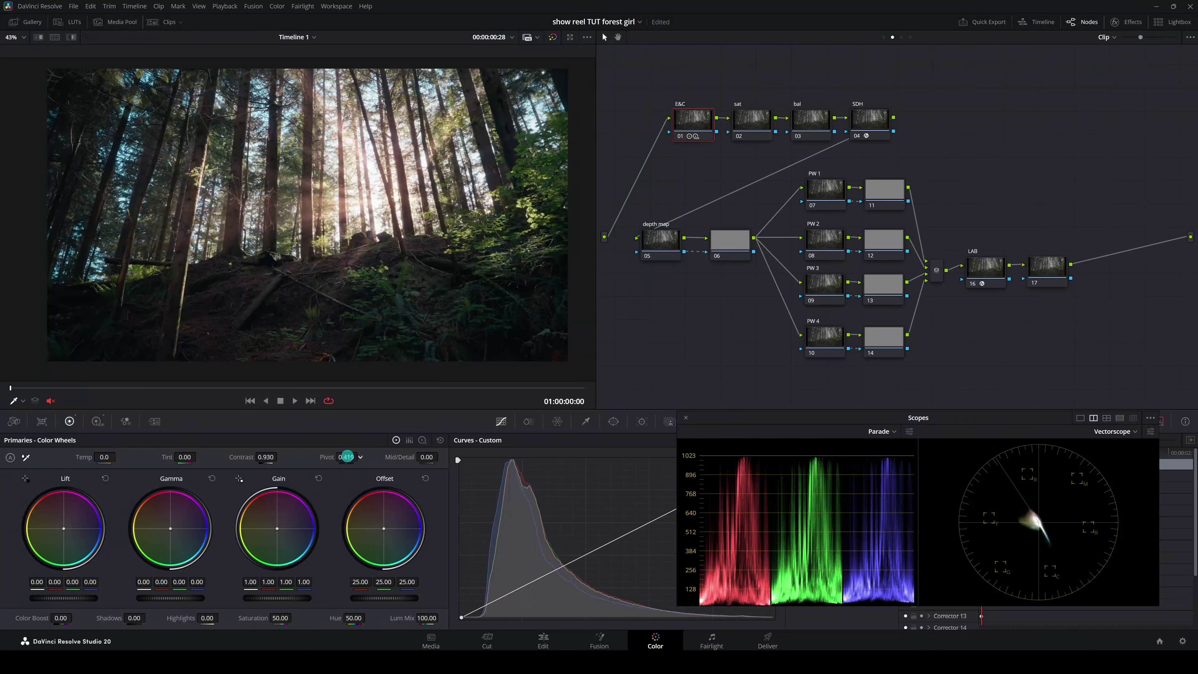
mouse_move(346, 457)
mouse_down()
mouse_move(394, 457)
mouse_move(364, 463)
mouse_up()
- Balance the highlights in the bal node by lowering the blue Gain to 0.98 with the primary color bars
click(752, 123)
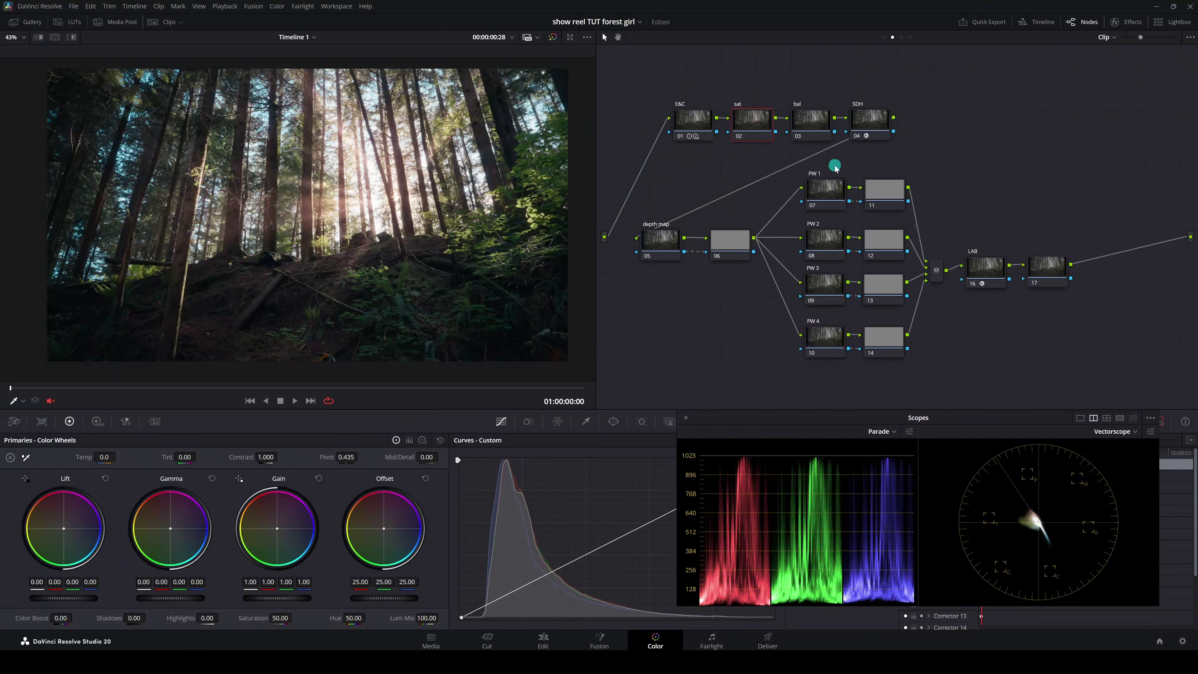
click(810, 122)
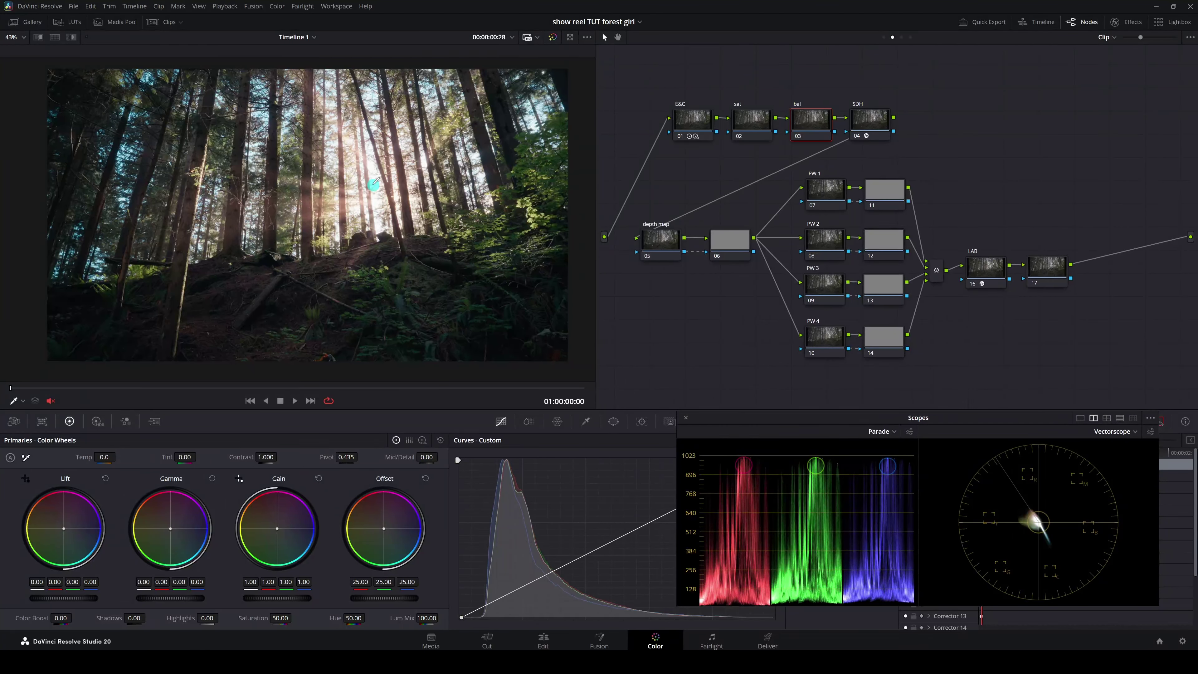
key(alt+z)
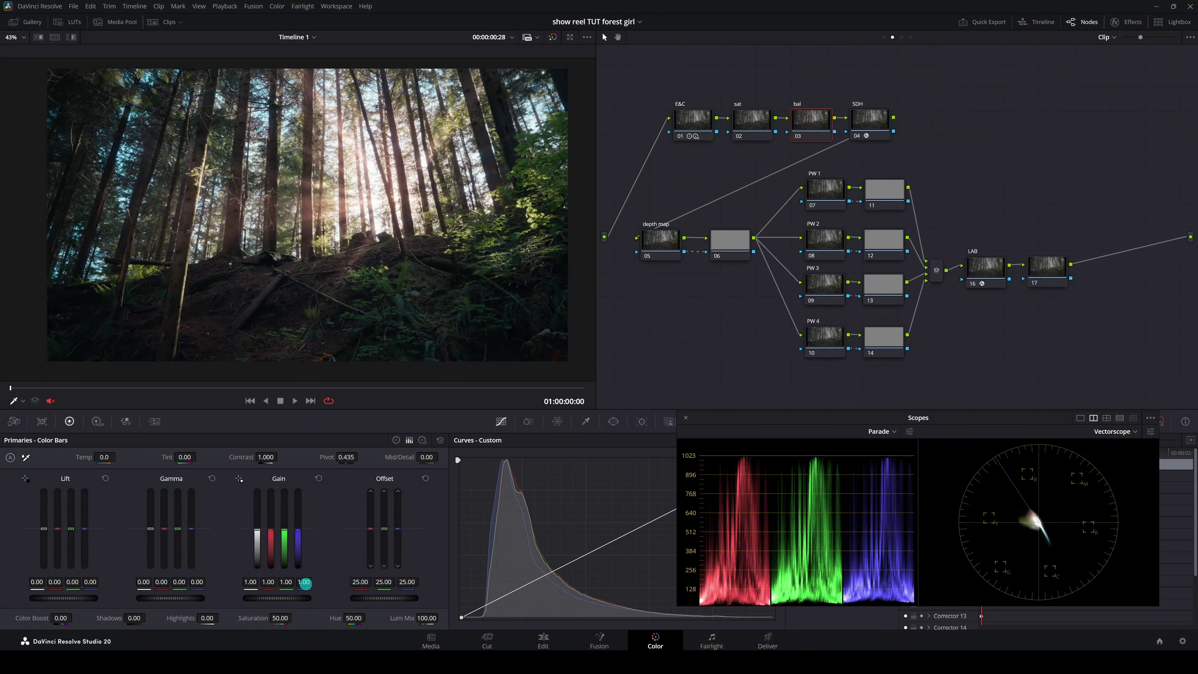
drag(305, 583, 301, 585)
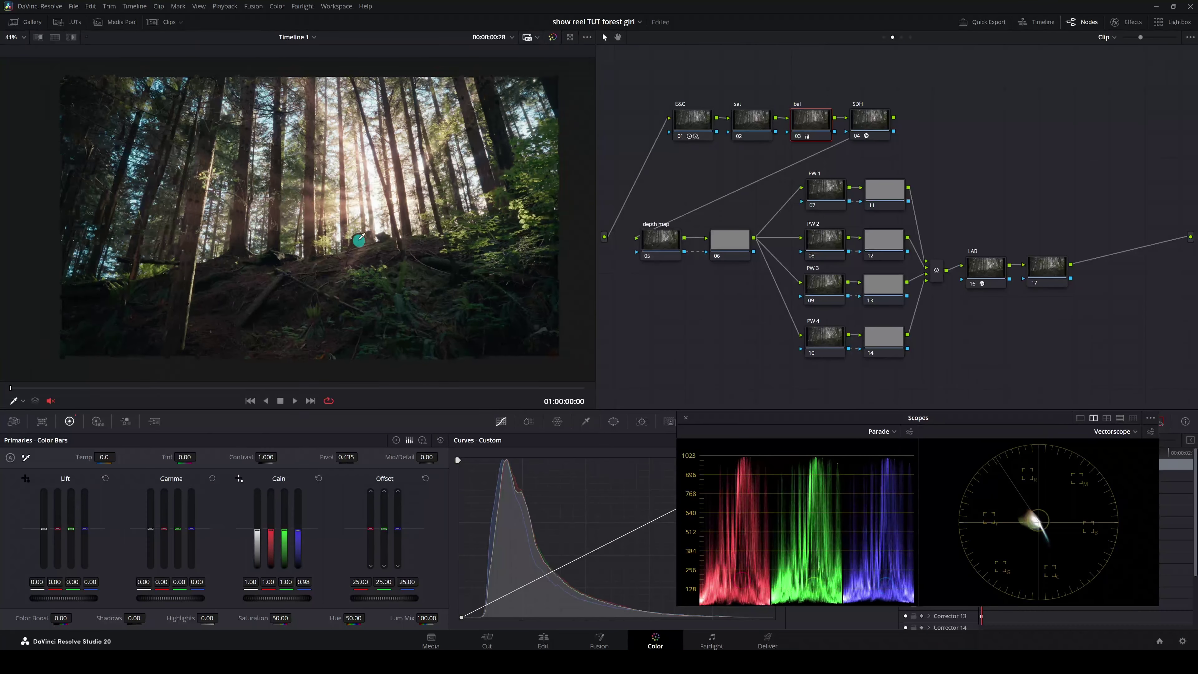
scroll(355, 235, up, 1)
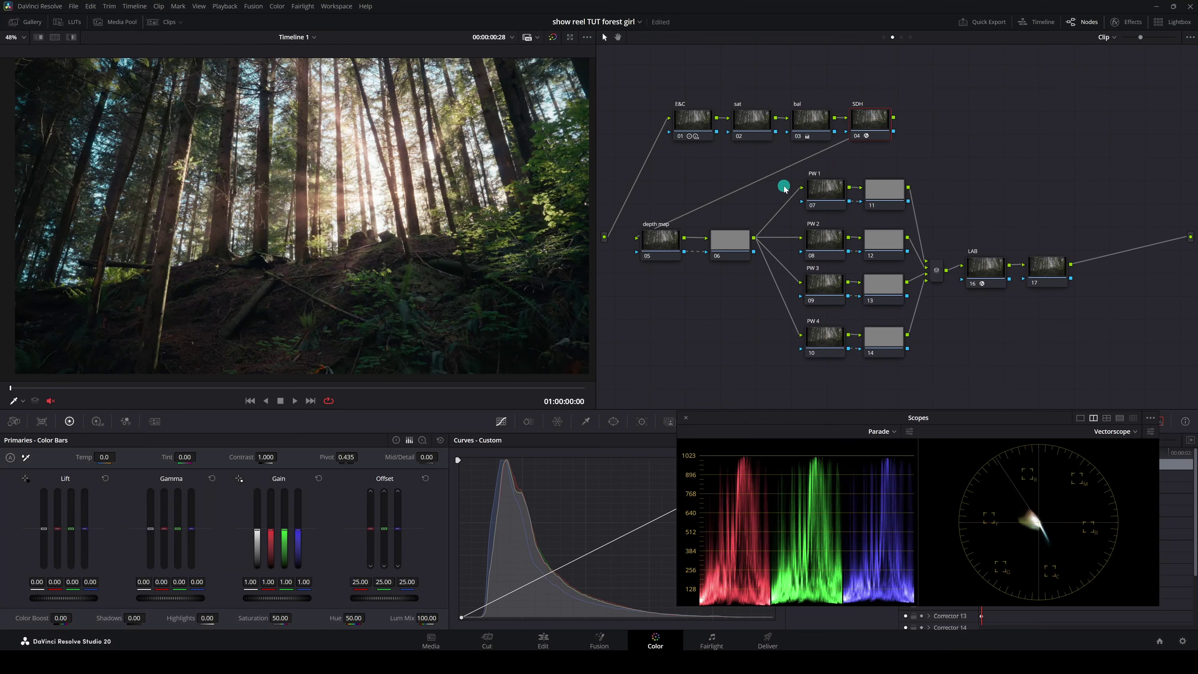
- Enlarge and reposition the floating scopes window, and inspect the tints in the sky gaps between the trees on the vectorscope
drag(837, 418, 682, 336)
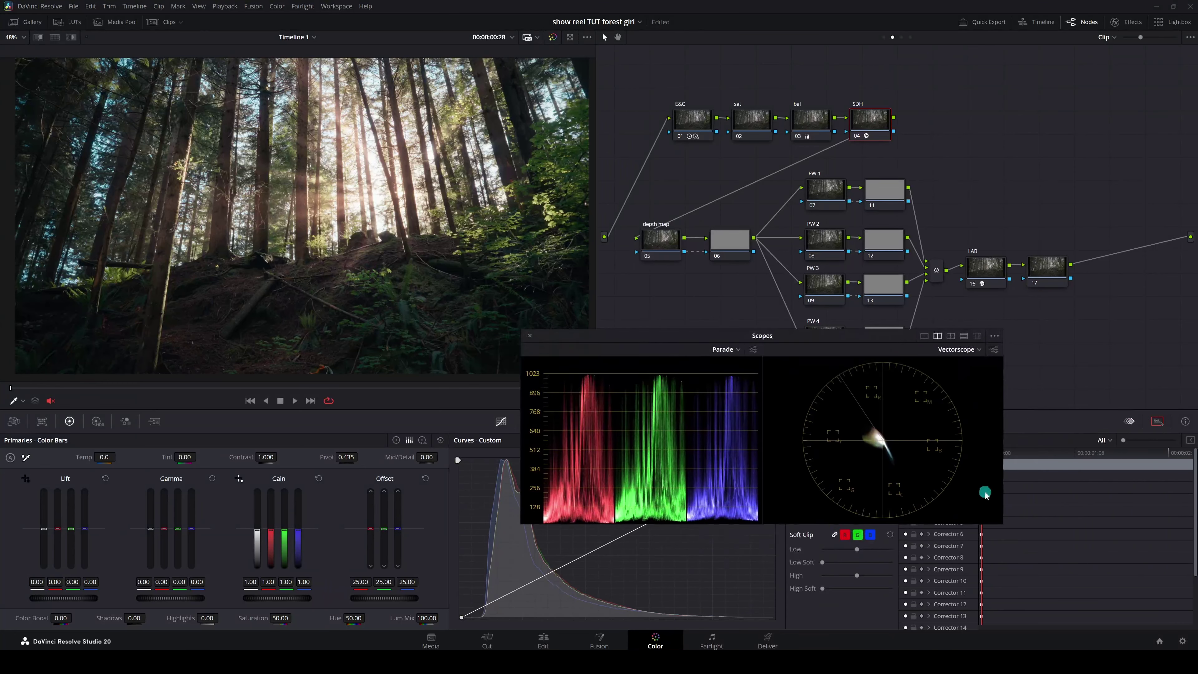
drag(998, 518, 1051, 547)
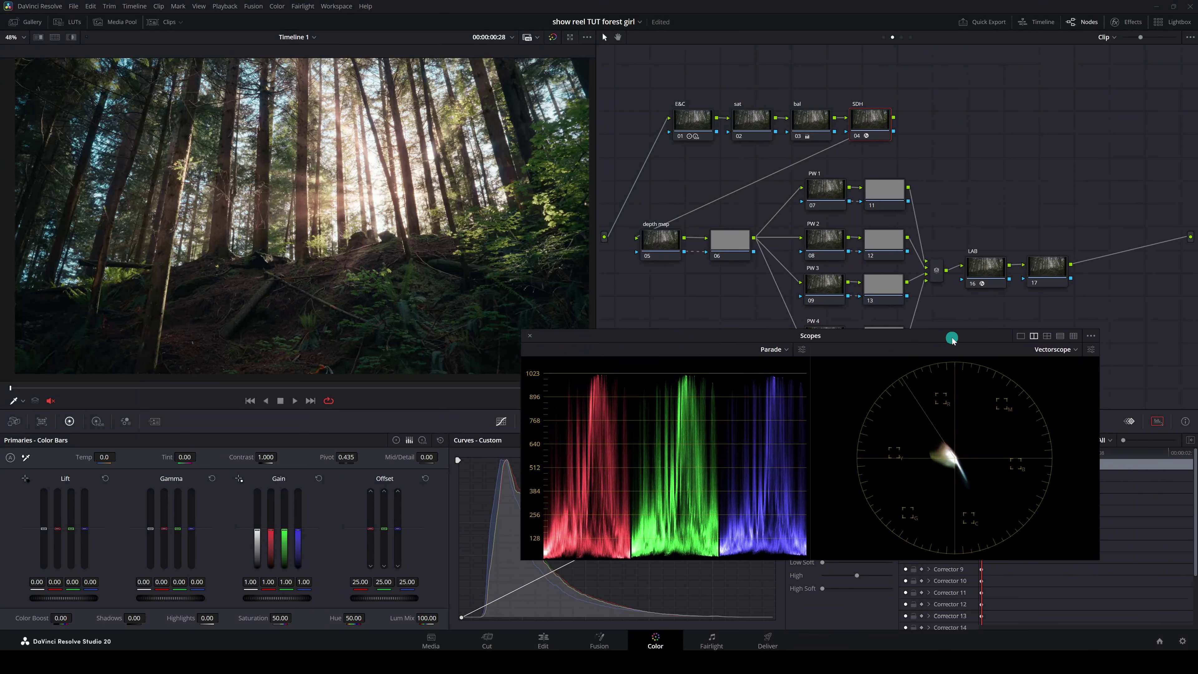
drag(952, 339, 947, 396)
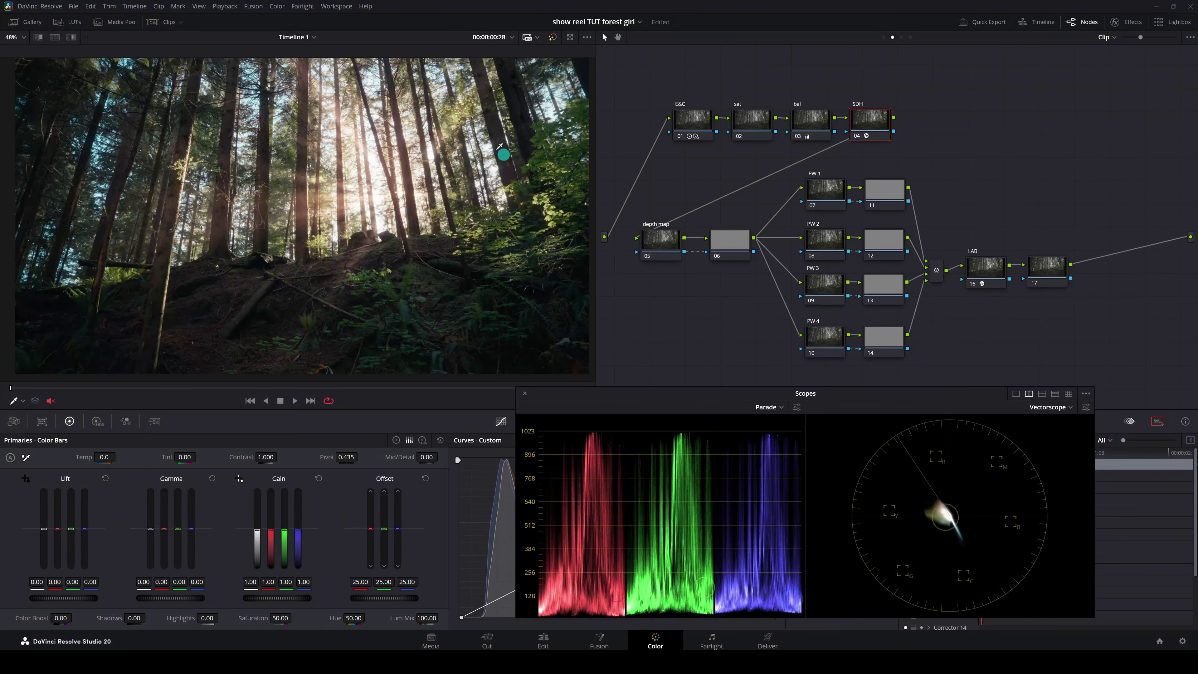
scroll(580, 103, up, 3)
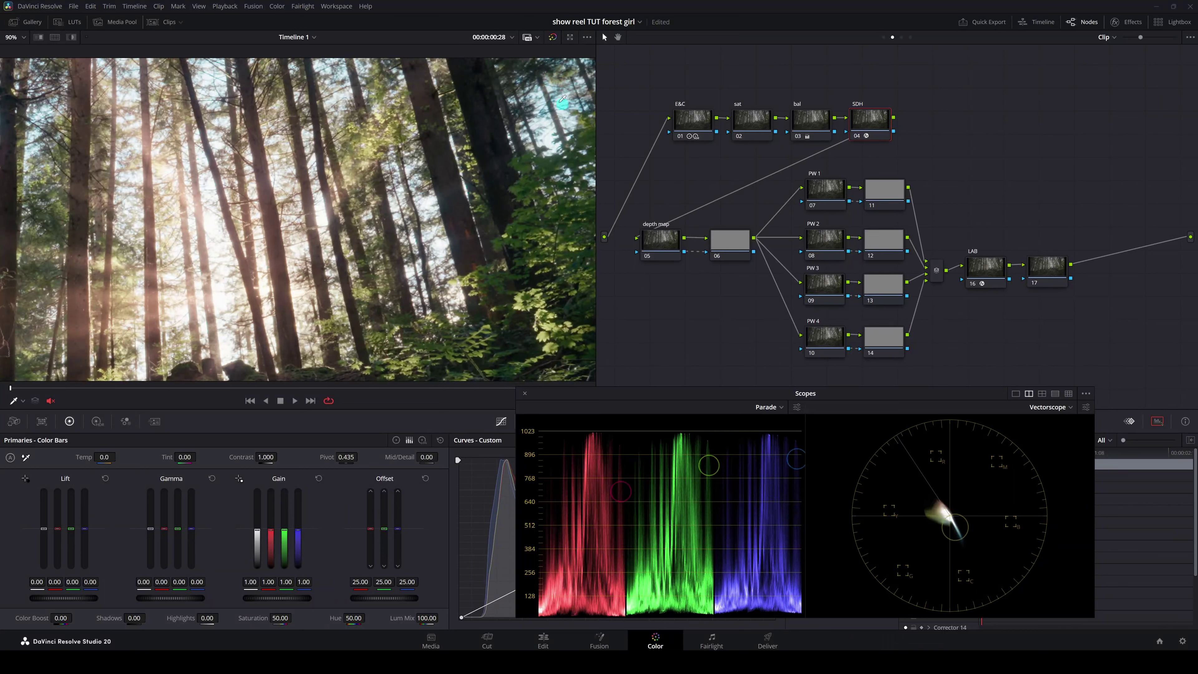
scroll(562, 101, down, 3)
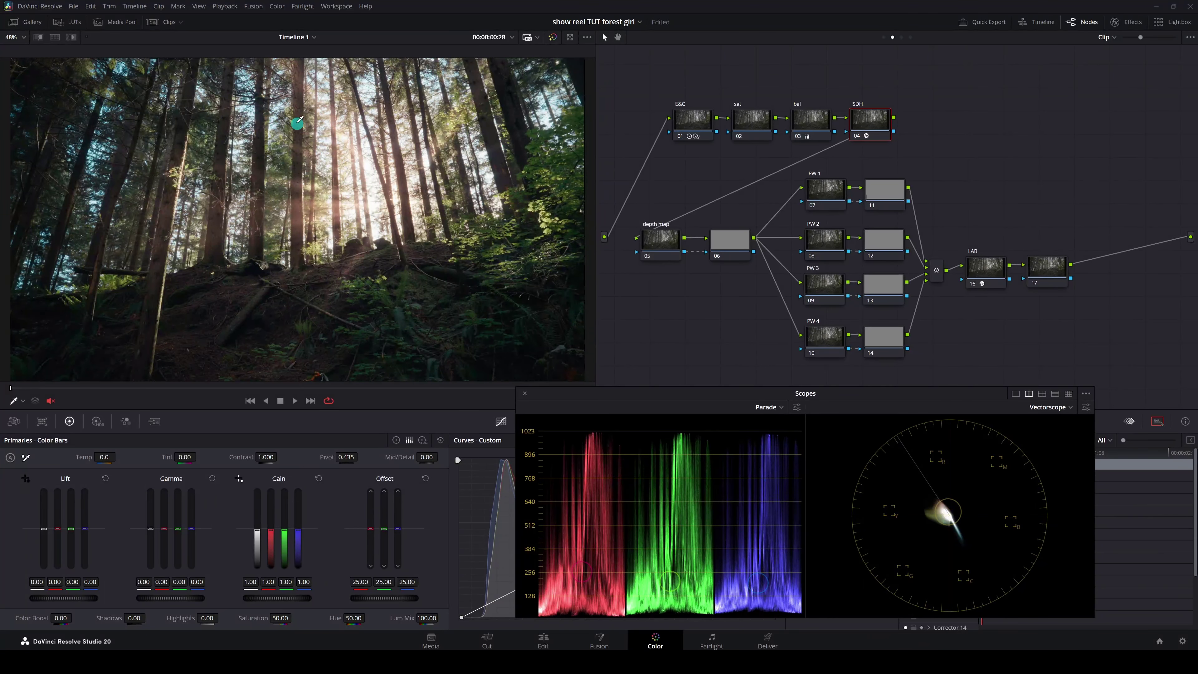
- Lower Cyan Sat to -0.513 and Blue Sat to -0.468 in the SDH node's DCTL effect, comparing the image with the node bypassed
click(1132, 22)
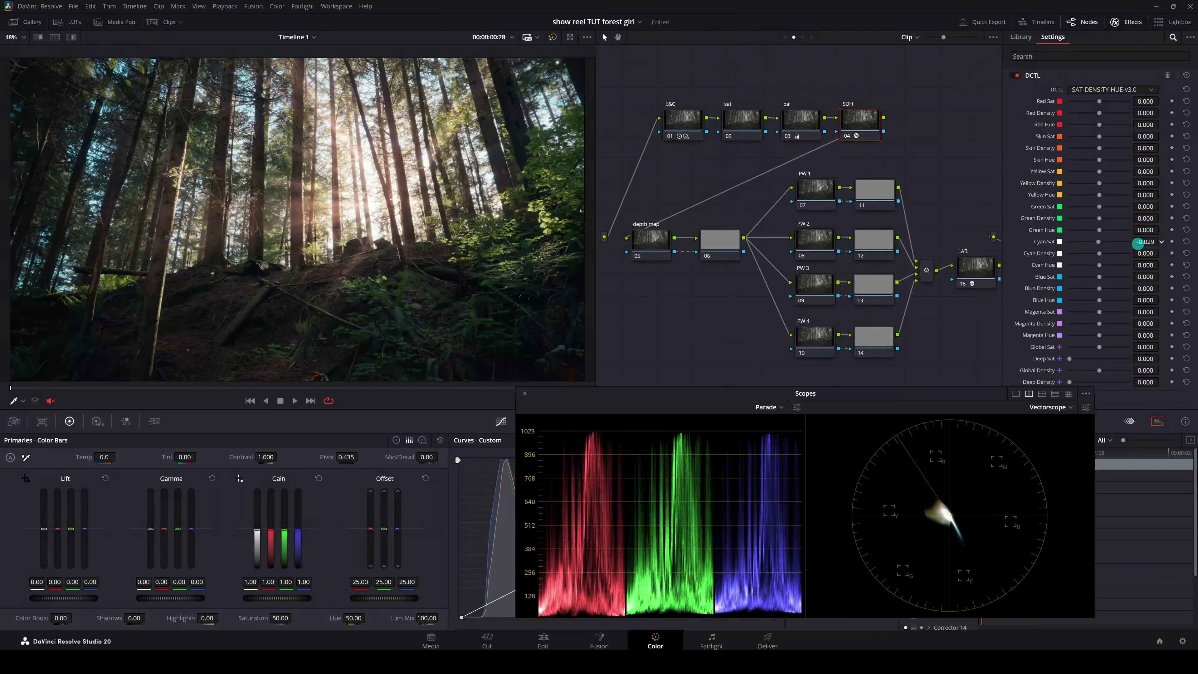
drag(1103, 247, 1072, 247)
drag(1148, 278, 992, 278)
scroll(519, 158, up, 4)
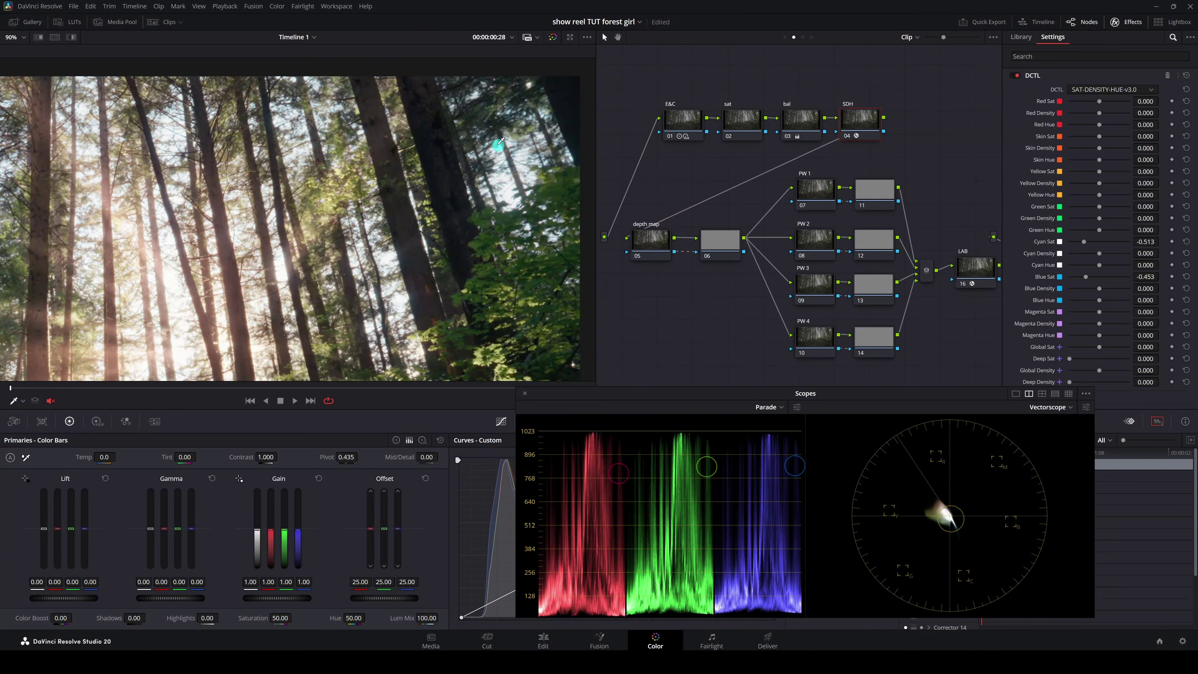
scroll(537, 152, up, 2)
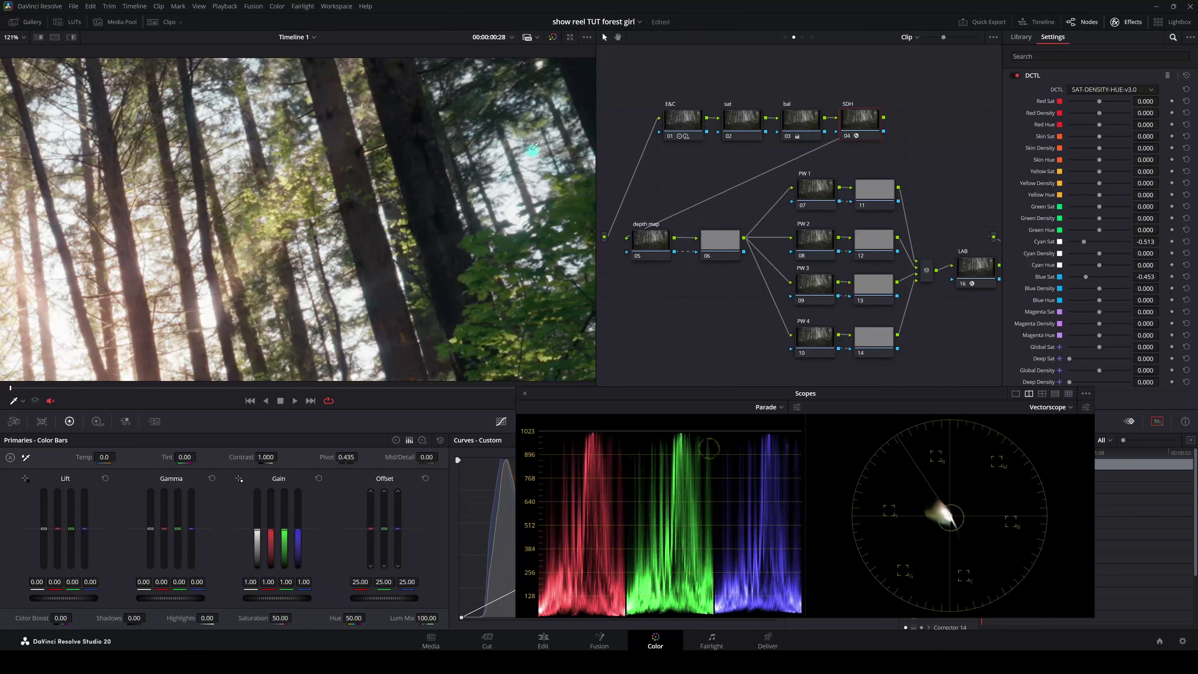
click(847, 136)
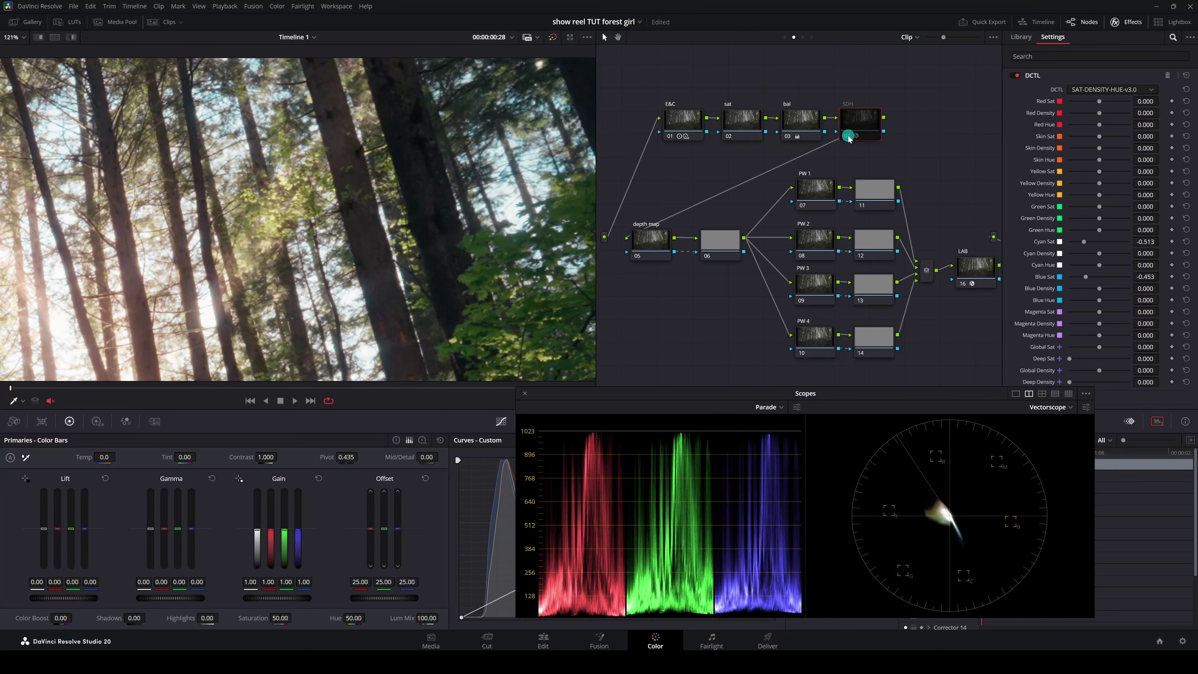
click(848, 136)
key(shift+z)
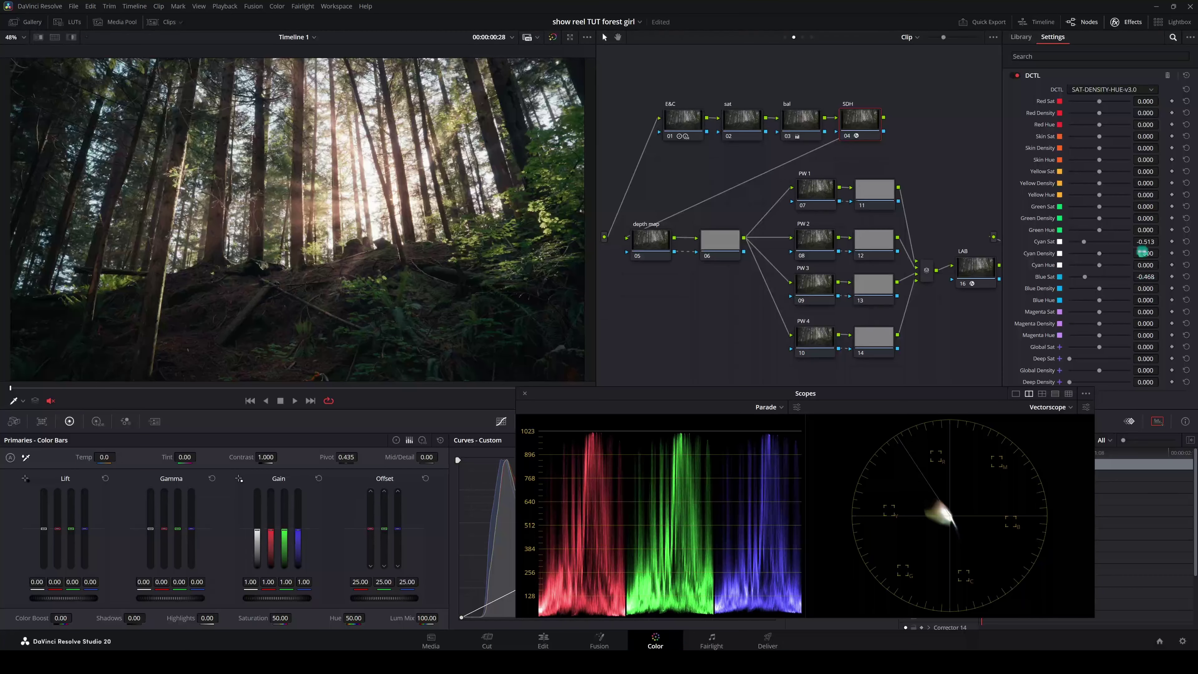
click(1127, 22)
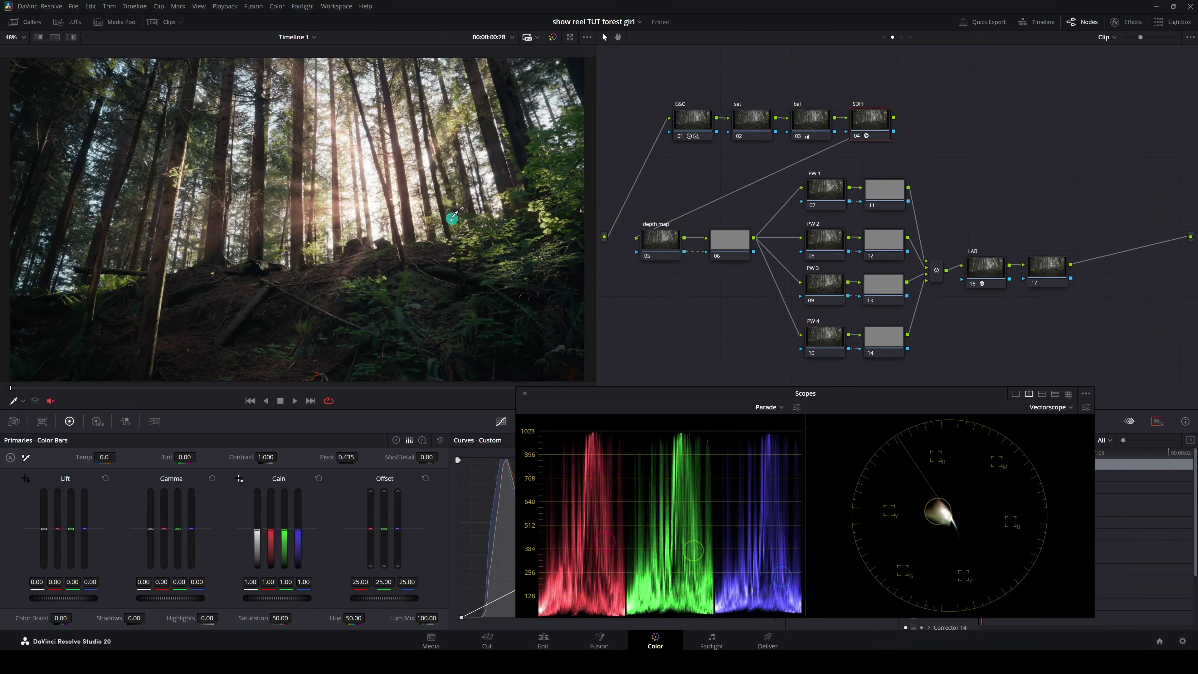
- Close the floating scopes window and add a circular power window to the PW 1 node
click(661, 240)
click(526, 394)
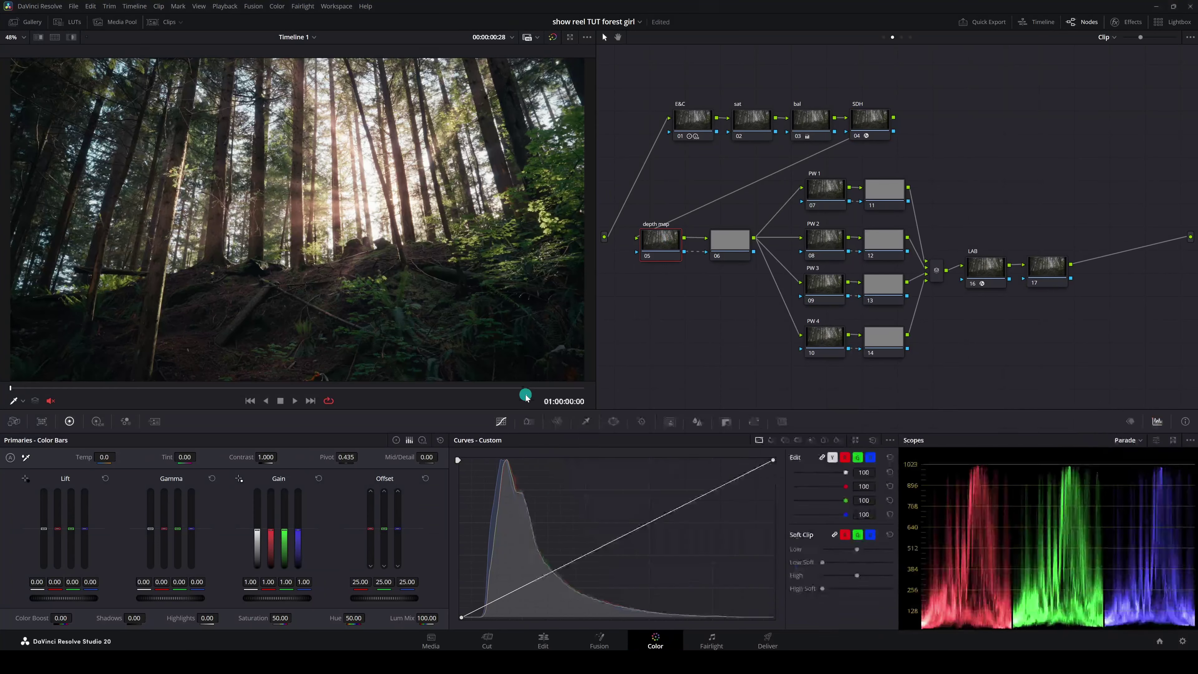
click(613, 422)
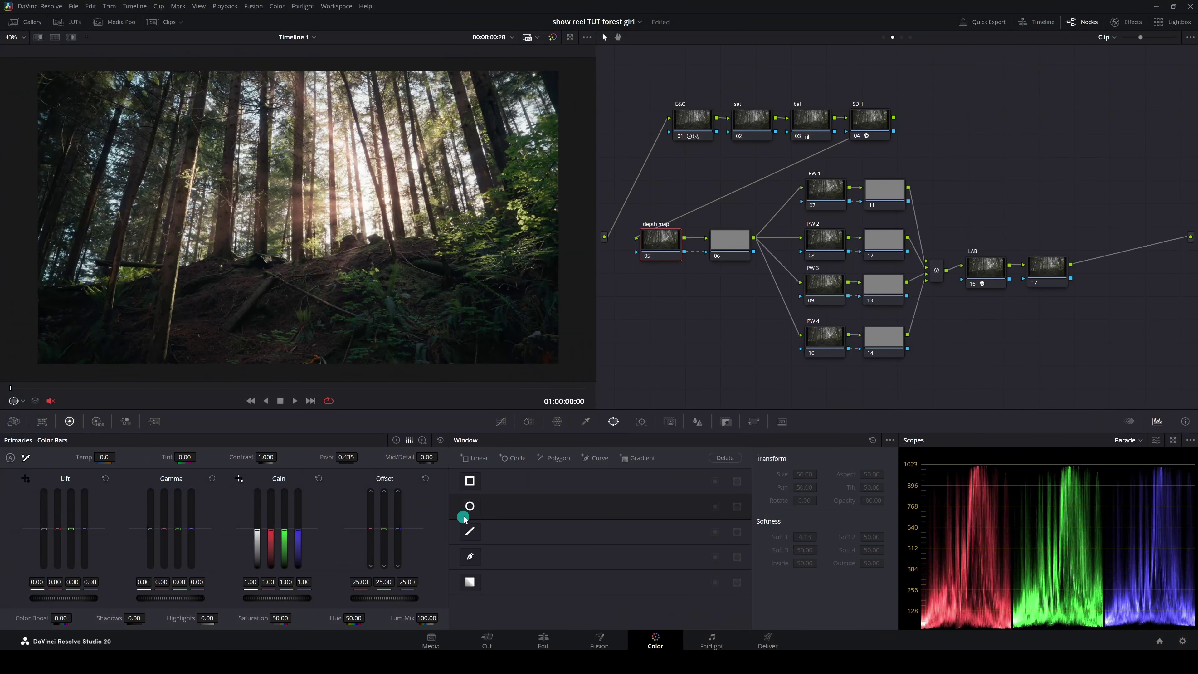
click(467, 512)
click(834, 194)
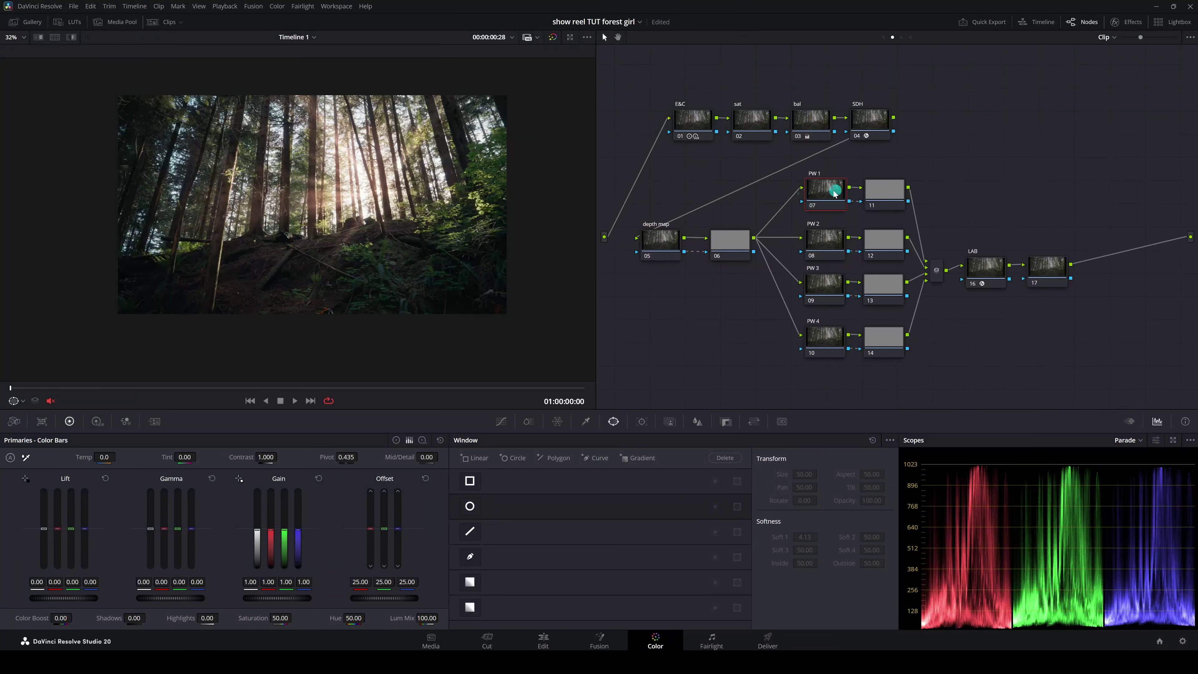
click(471, 508)
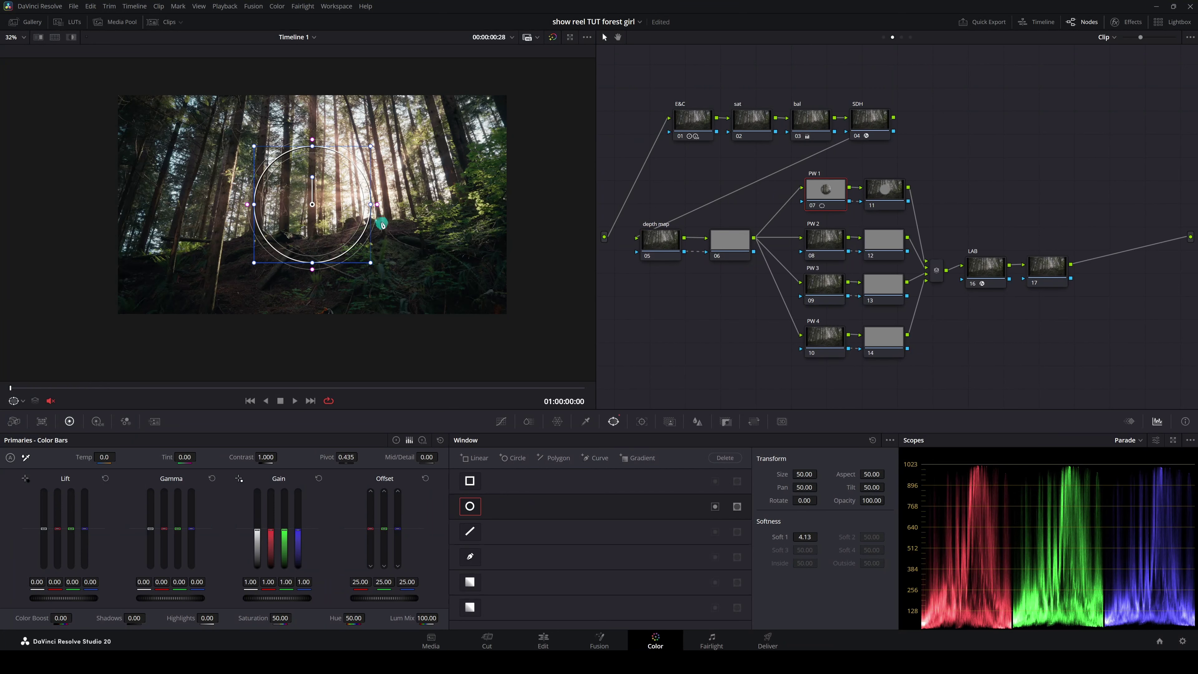
- Stretch the PW 1 circle into a wide, inverted ellipse over the sunlit trees, with Soft 1 at 11.37
drag(372, 206, 523, 204)
drag(309, 206, 329, 185)
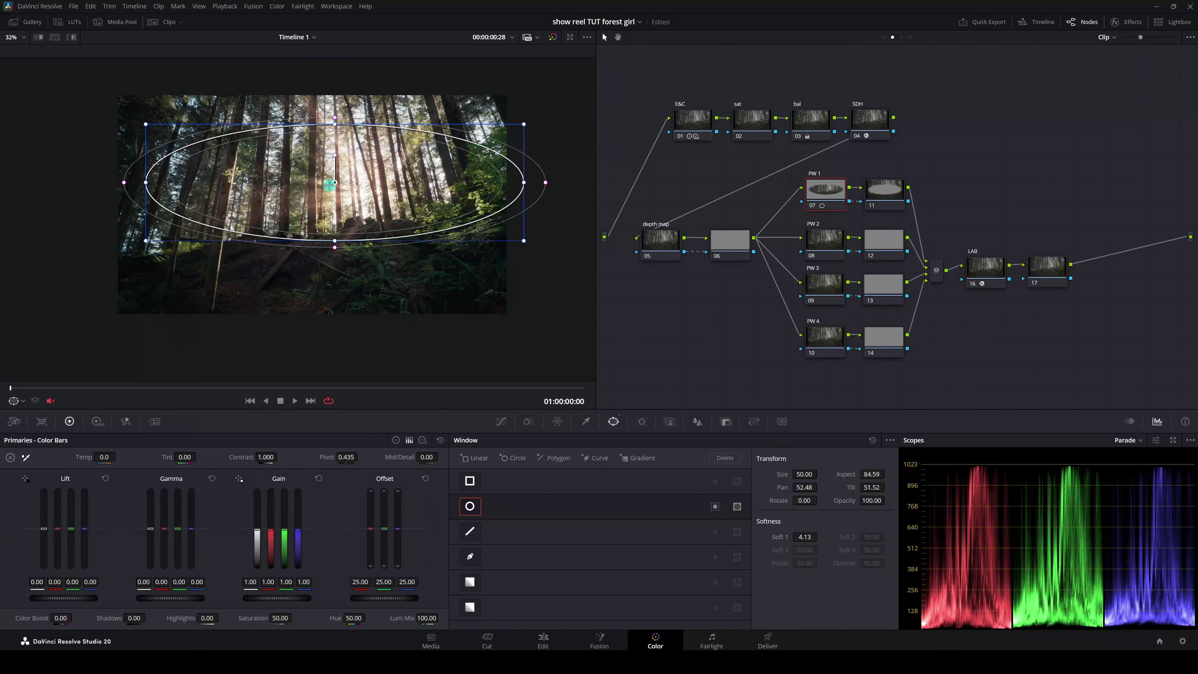
drag(335, 243, 348, 254)
drag(805, 537, 835, 536)
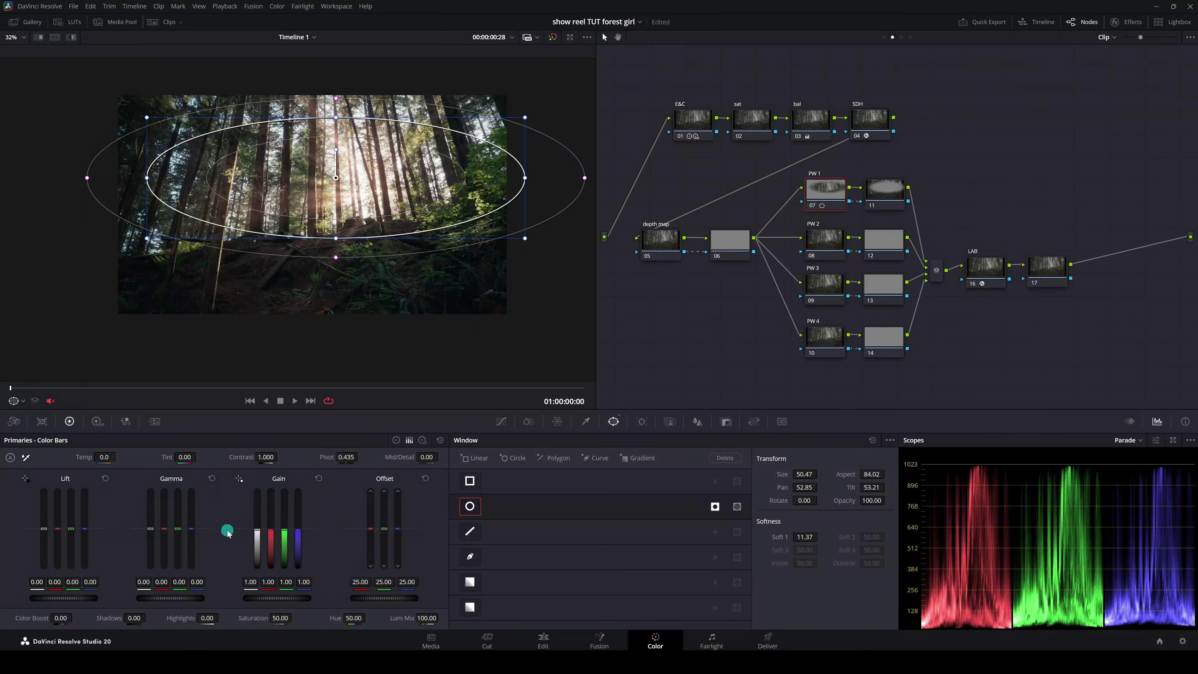
- Lower the PW 1 Gain to 0.94, make its ellipse taller at size 54.06, and compare with the node disabled
drag(287, 598, 186, 597)
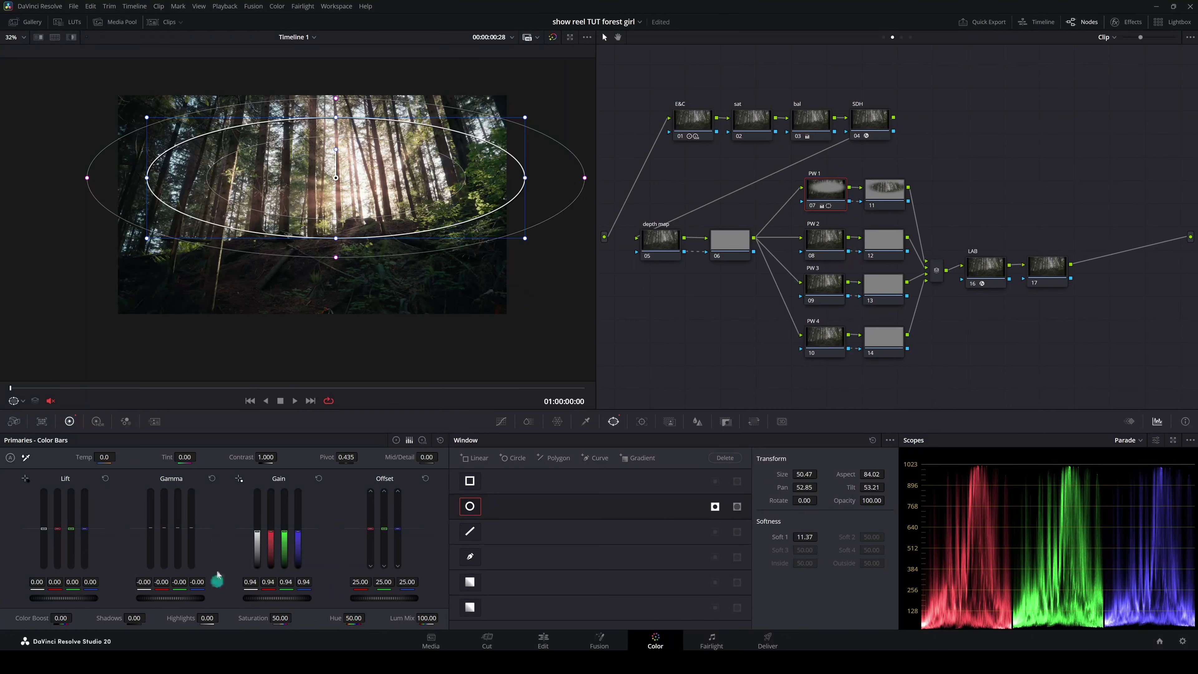
drag(350, 235, 349, 255)
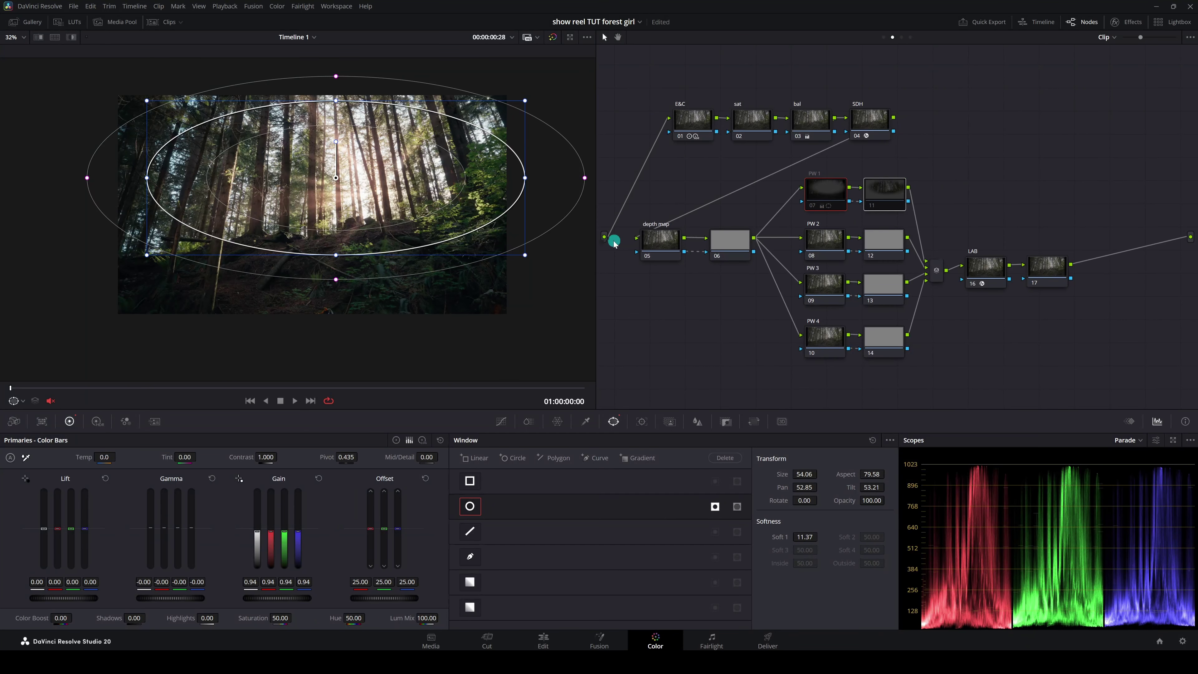
scroll(499, 227, up, 2)
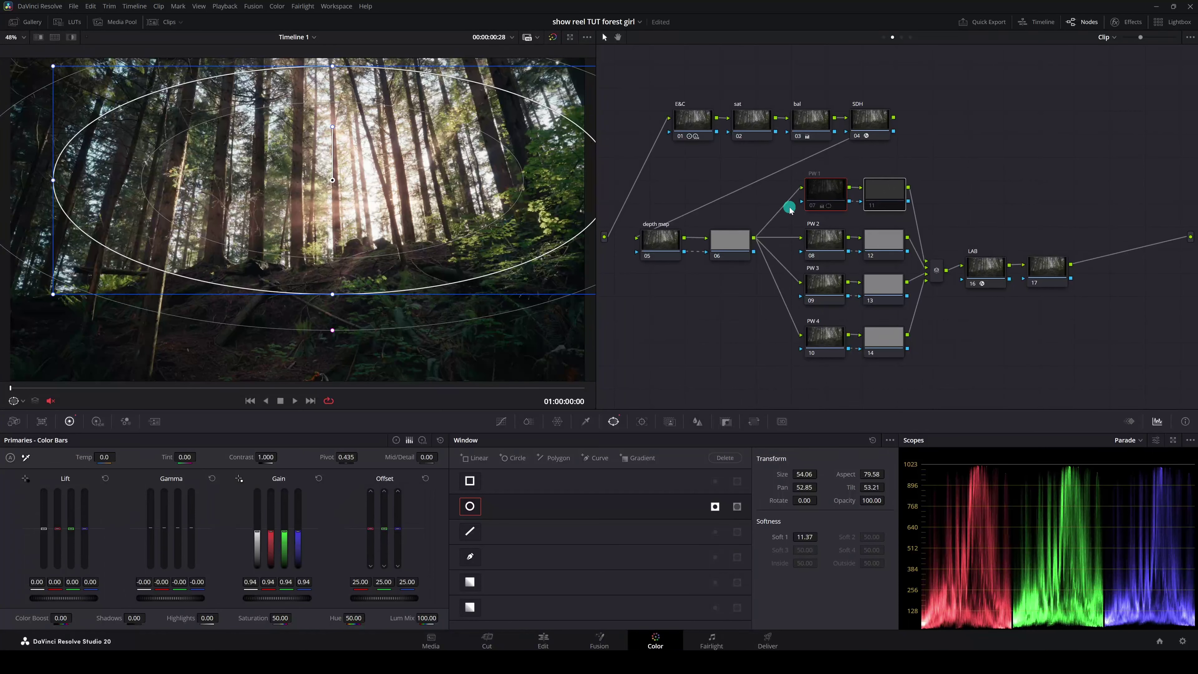
key(ctrl+d)
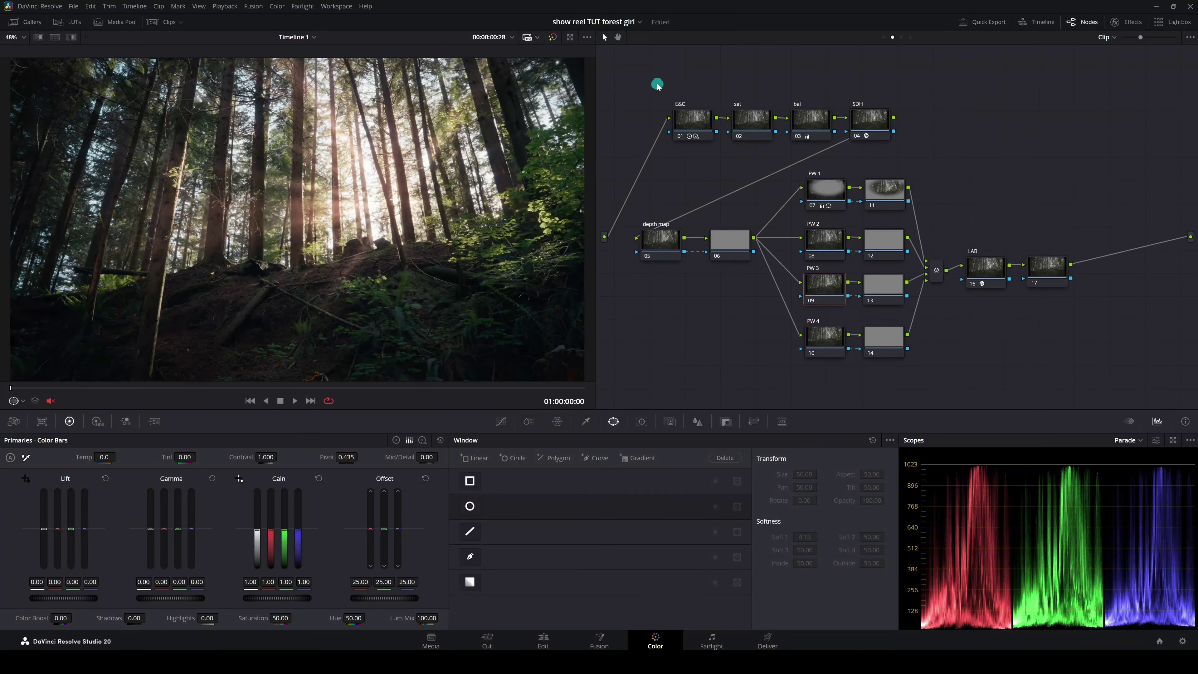
- Select all the clip nodes and toggle them off and on to compare the image before and after the grade
drag(643, 81, 1055, 384)
key(ctrl+d)
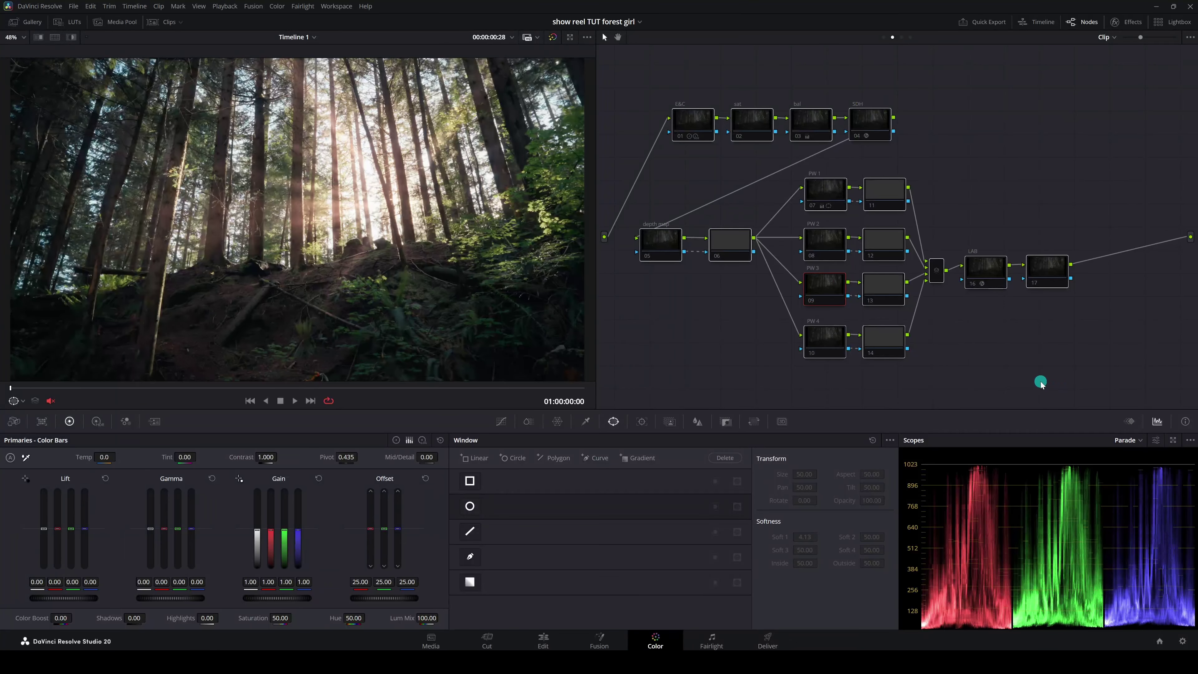
key(ctrl+d)
key(ctrl+d)
key(ctrl+d)
key(ctrl+d)
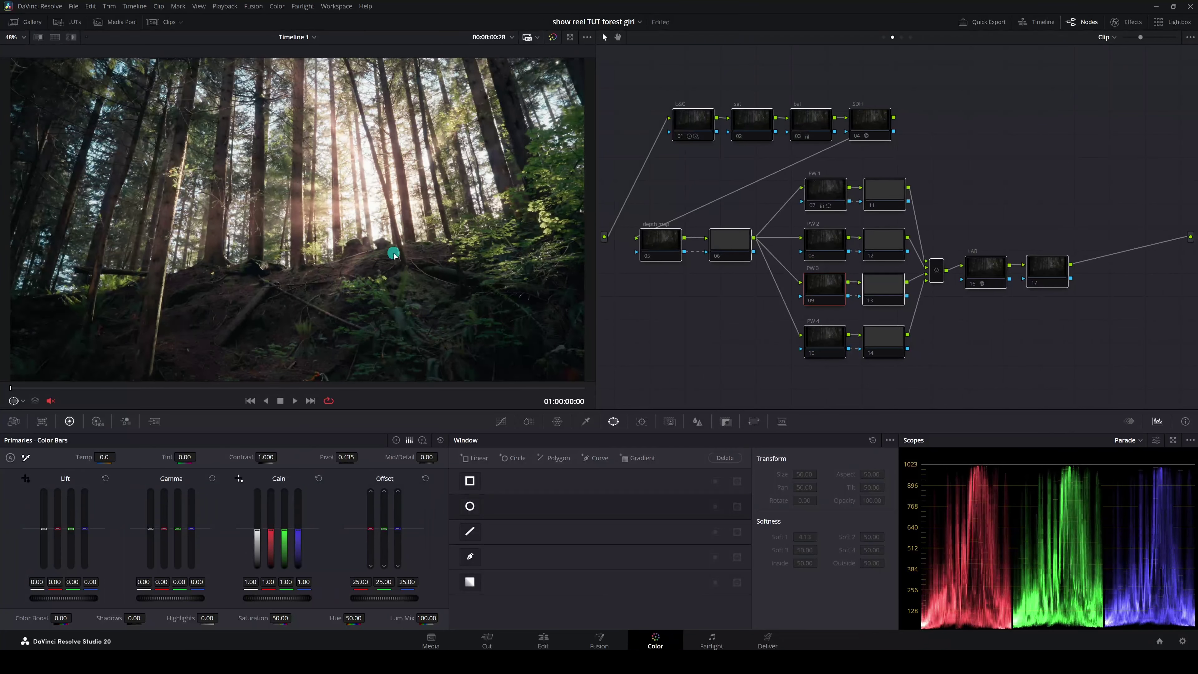
key(ctrl+d)
- Float the parade and vectorscope in their own window again and place it just below the PW 3 node
click(1169, 448)
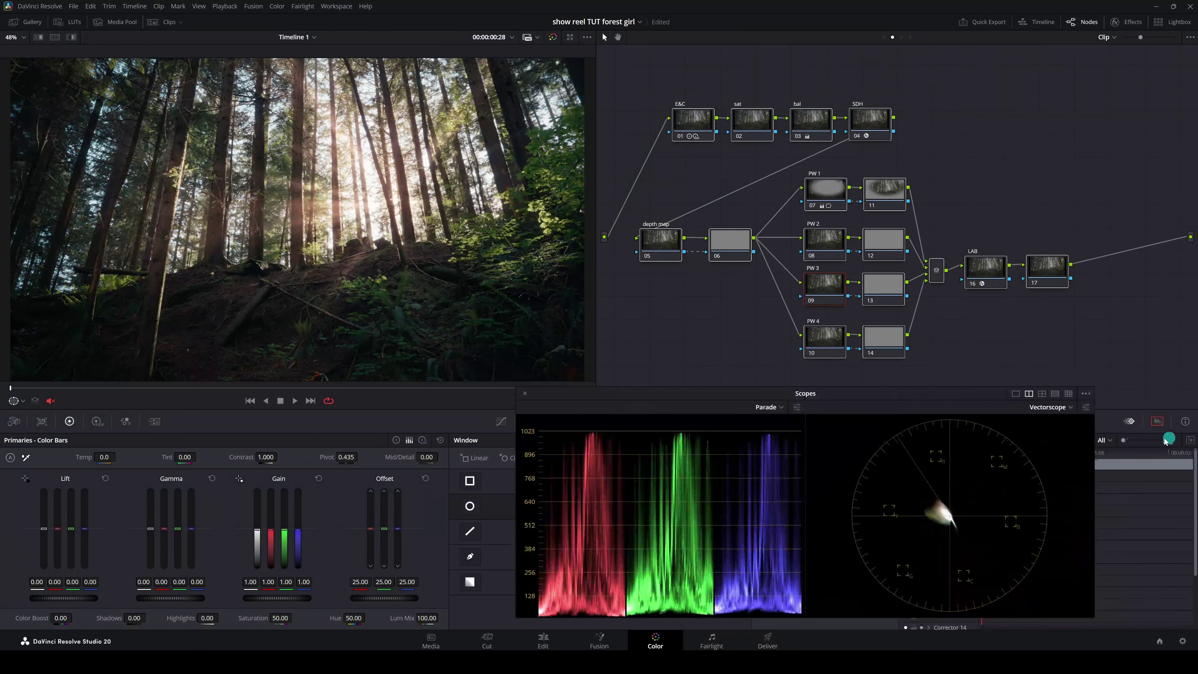
drag(894, 398, 862, 332)
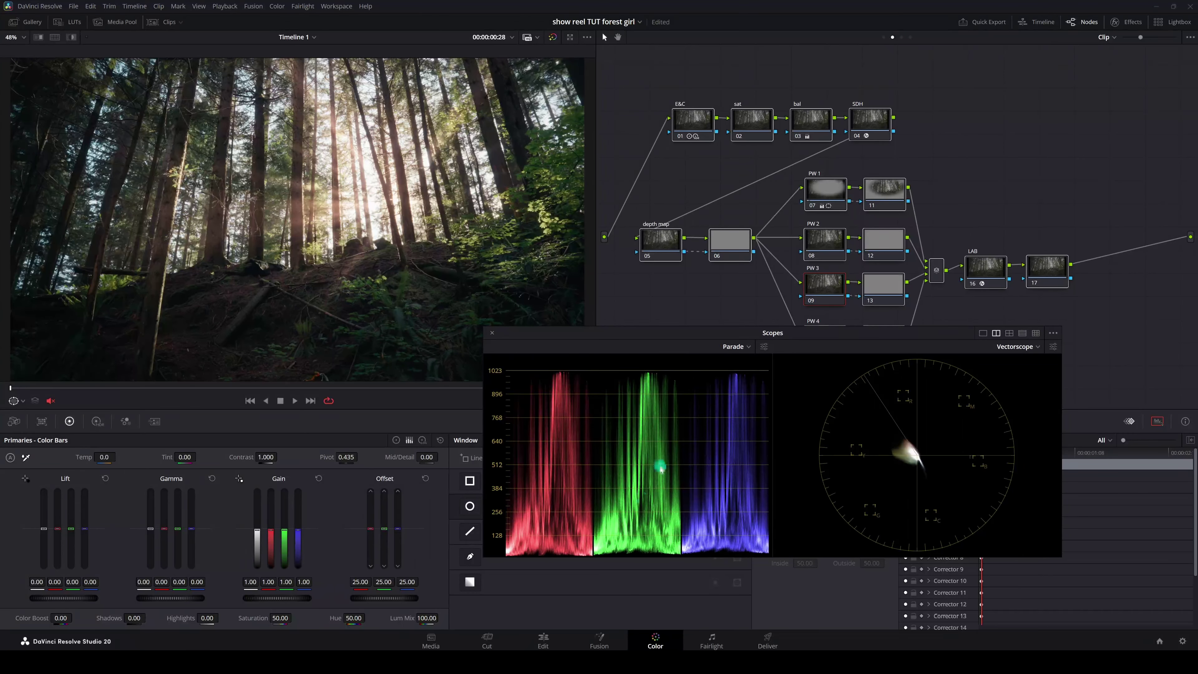
- Examine the black levels in the parade and compare the ungraded clip 02 with the graded clip 01
scroll(659, 467, down, 2)
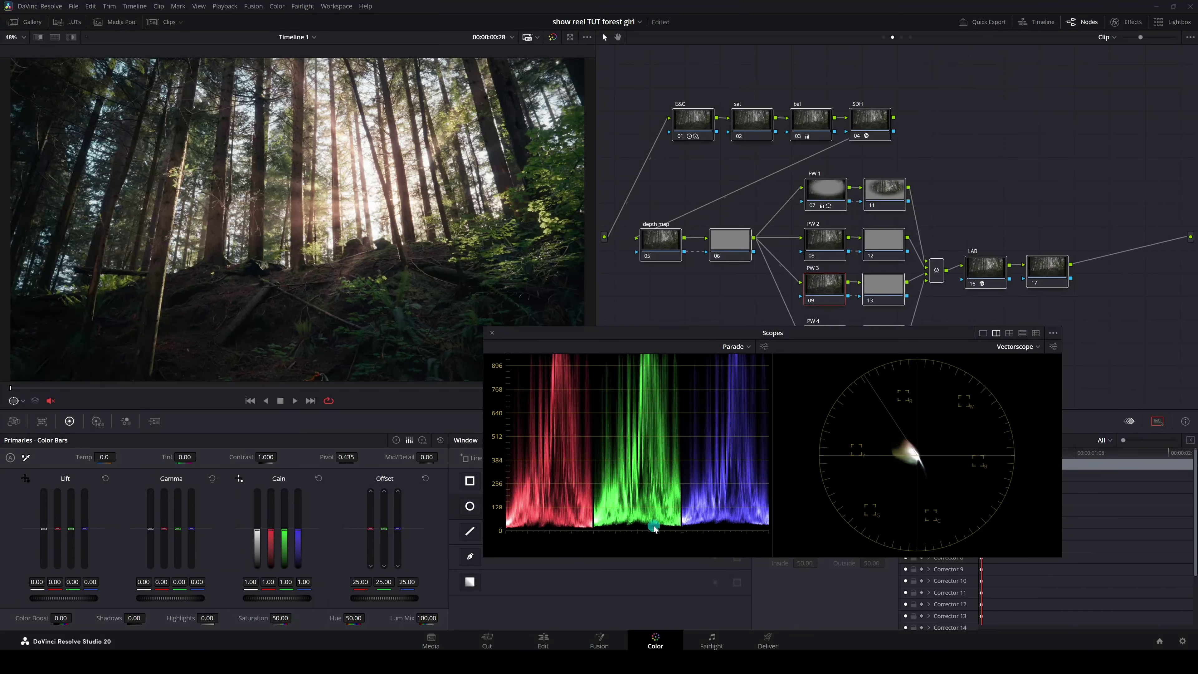
scroll(652, 523, up, 4)
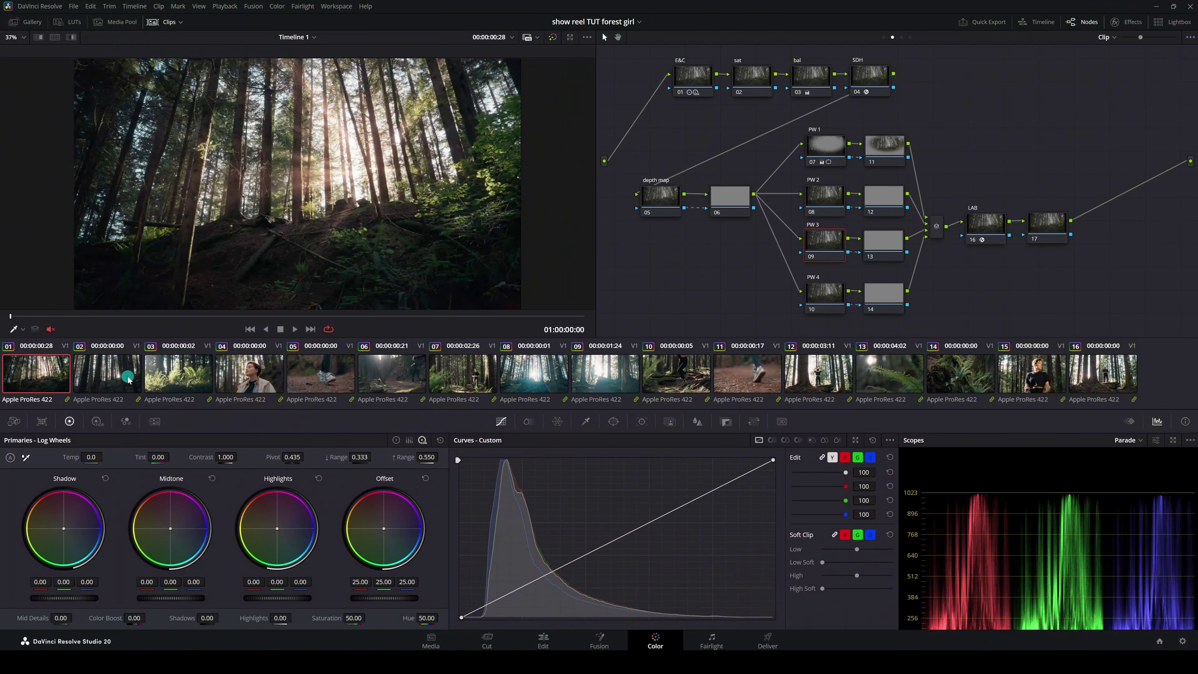
click(98, 370)
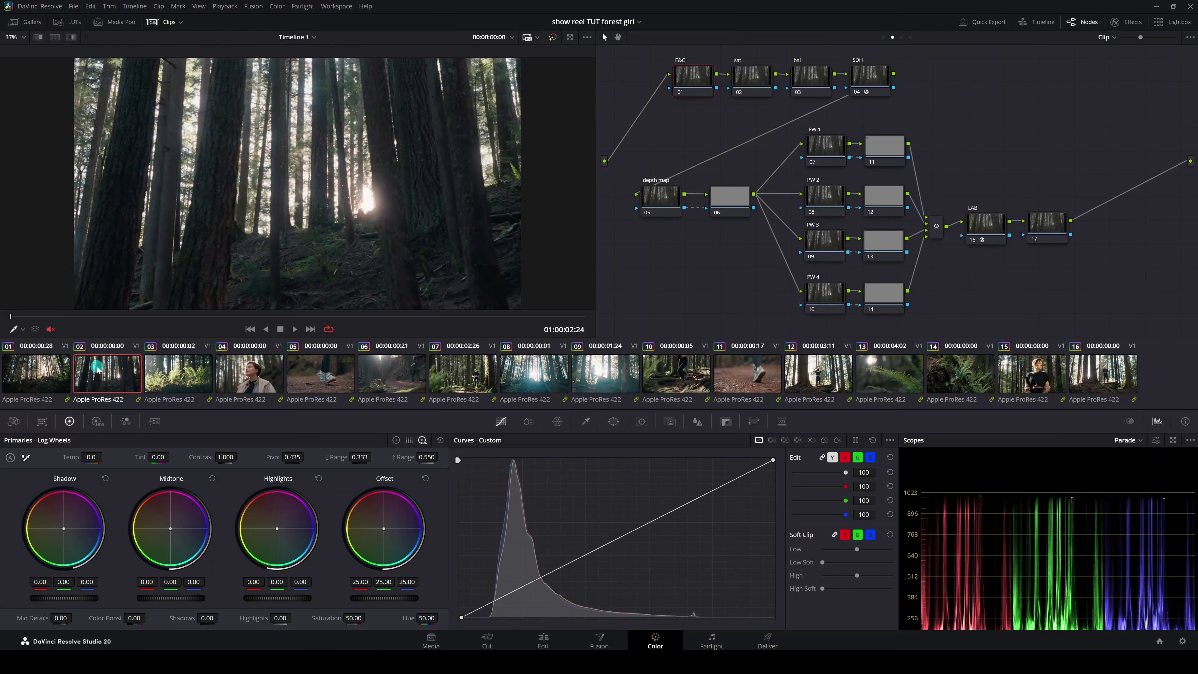
key(Up)
key(Down)
key(Up)
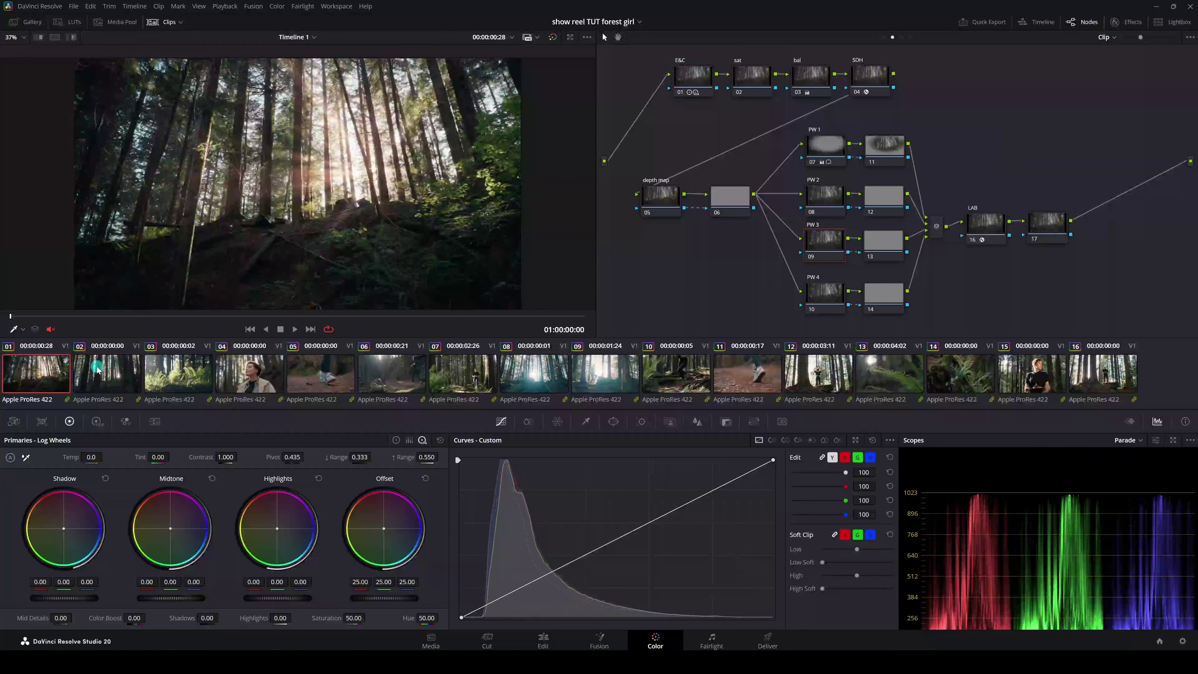
key(Down)
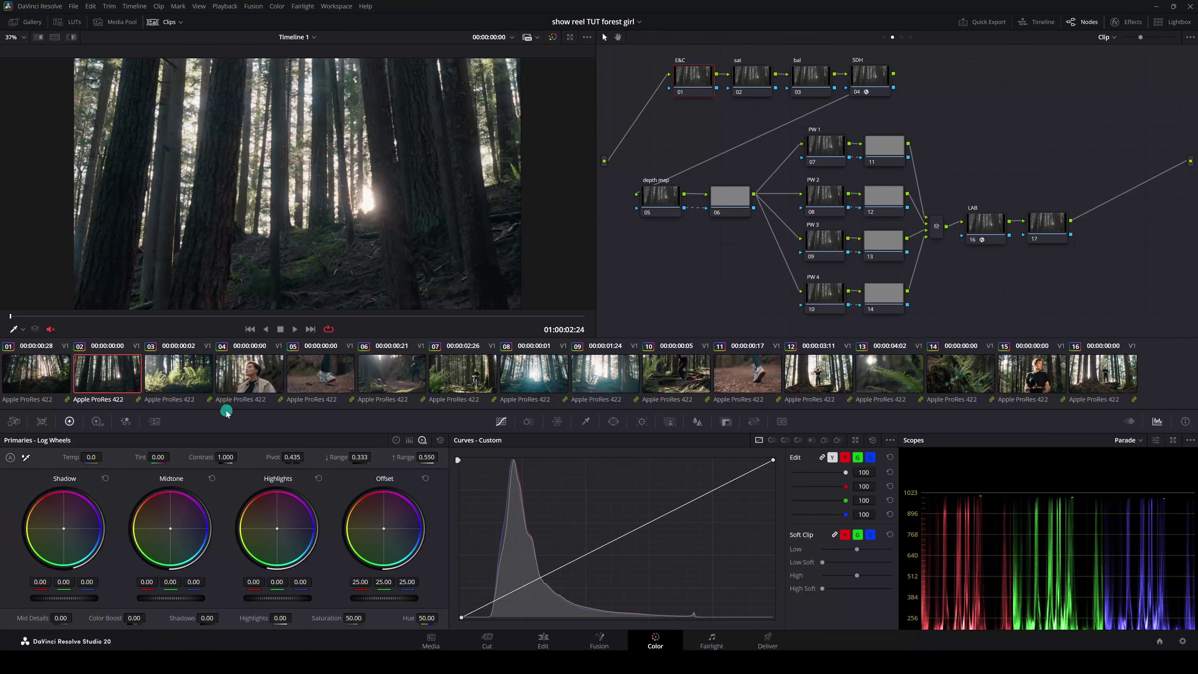
- On clip 02's E&C node, set the HDR Global exposure to 0.51 and raise the primaries contrast with the pivot at 0.499
click(97, 423)
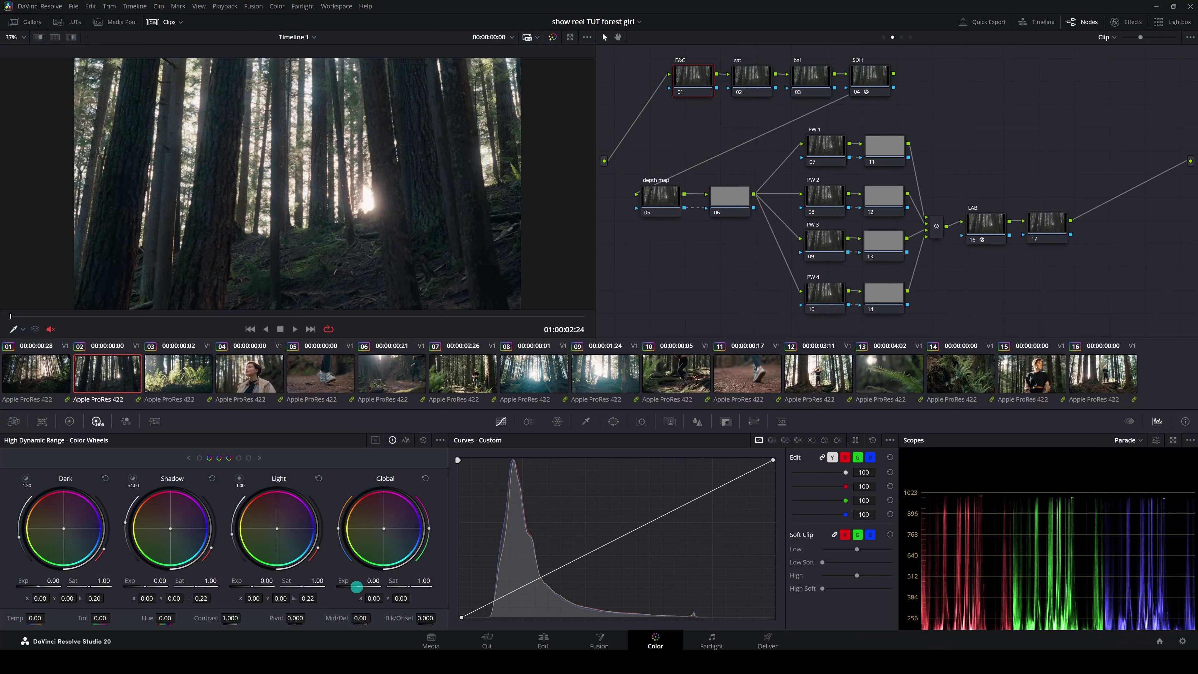
drag(357, 587, 463, 590)
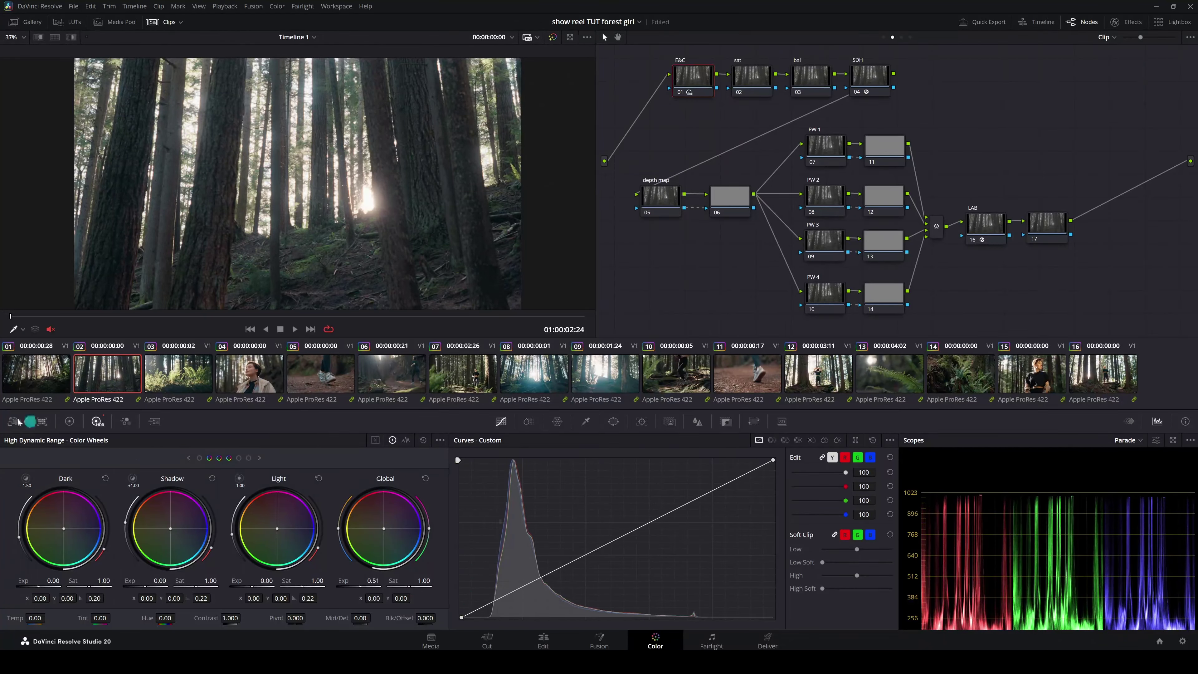
click(67, 422)
drag(225, 456, 315, 458)
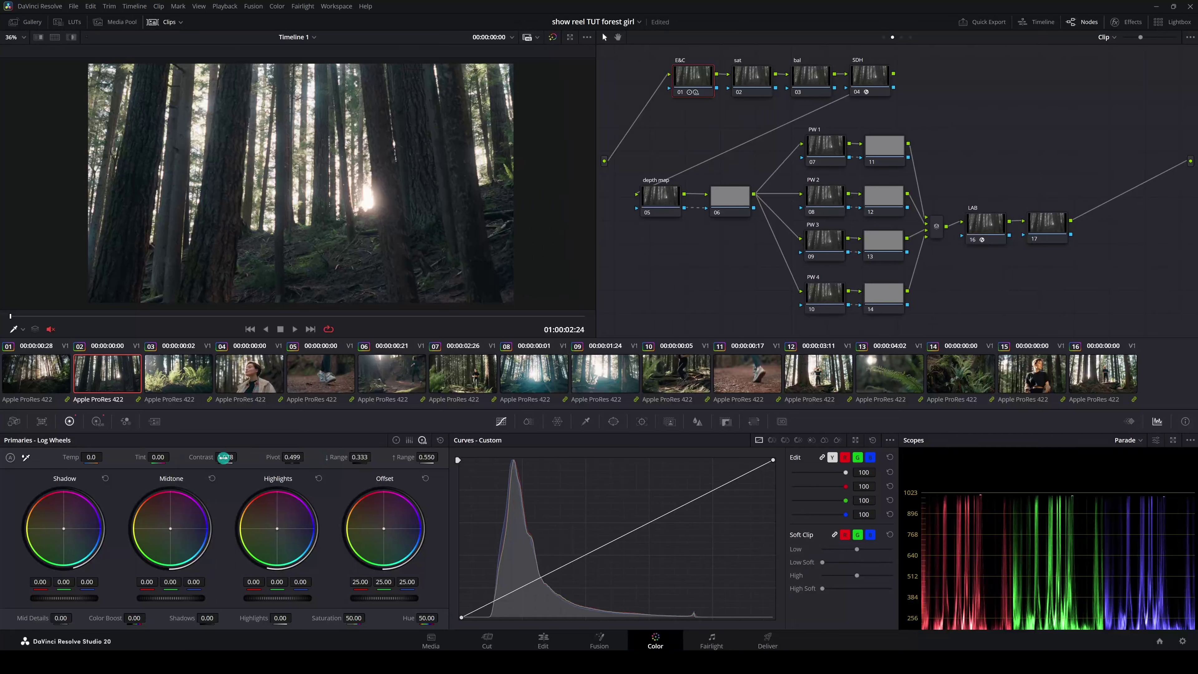
- Warm clip 02 on the bal node by setting the red Gain to 1.03 and the blue Gain to 0.95
click(735, 84)
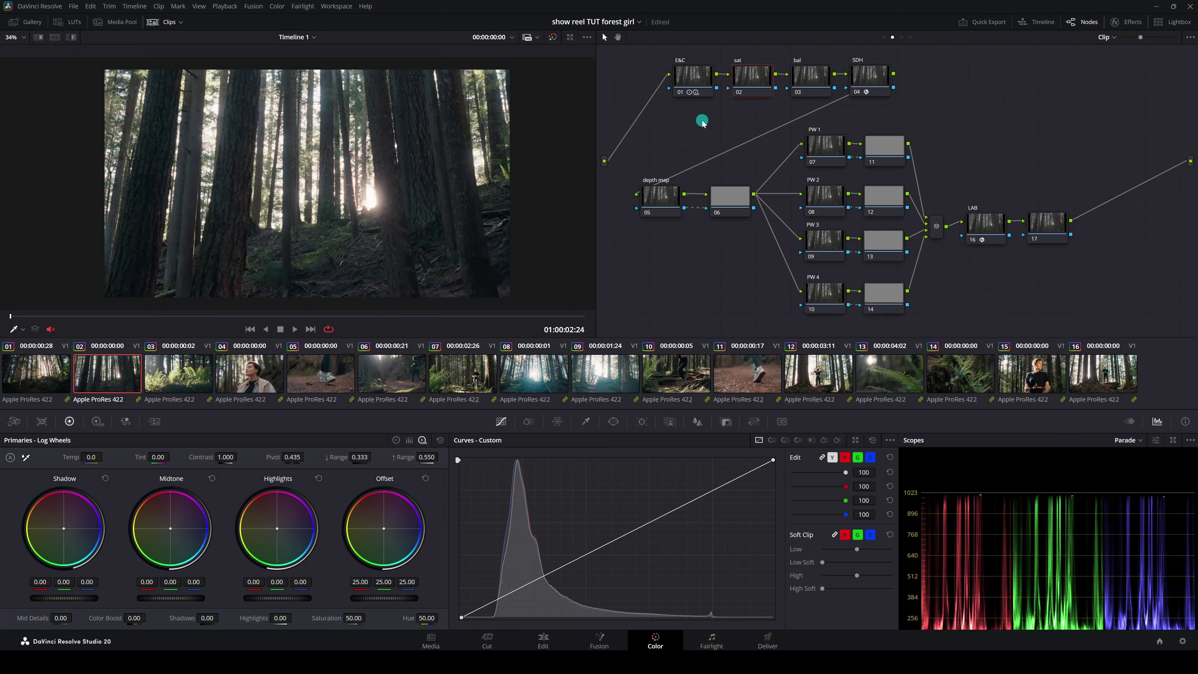
click(815, 81)
click(408, 439)
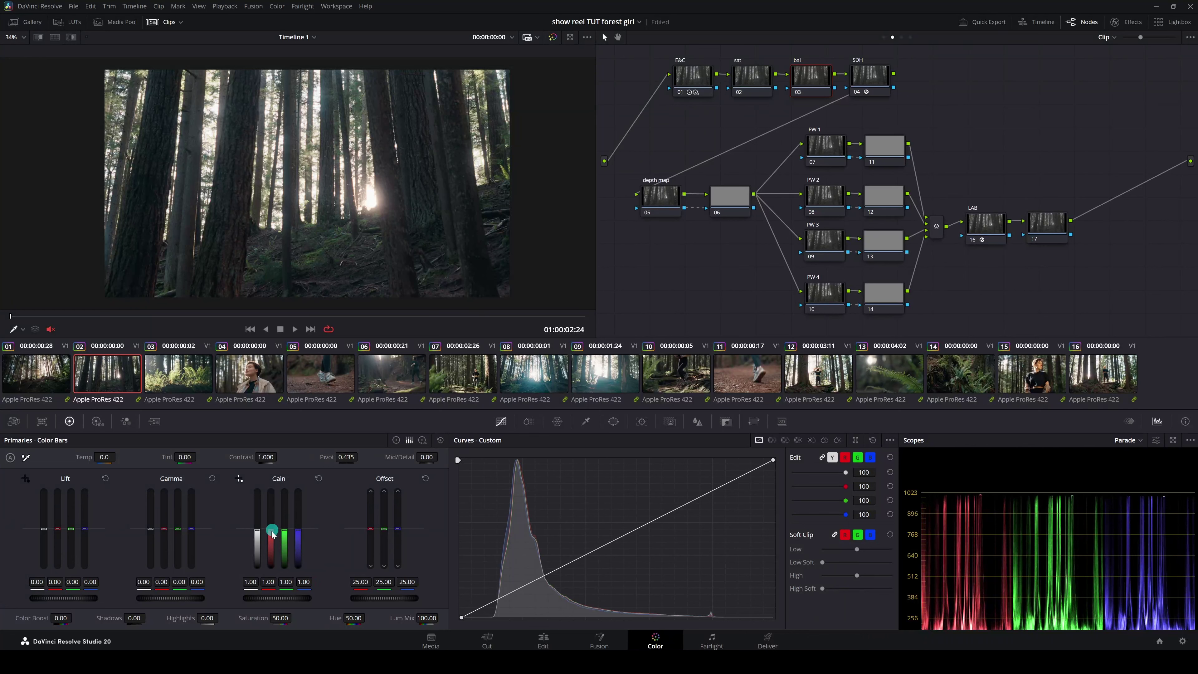
drag(267, 582, 269, 581)
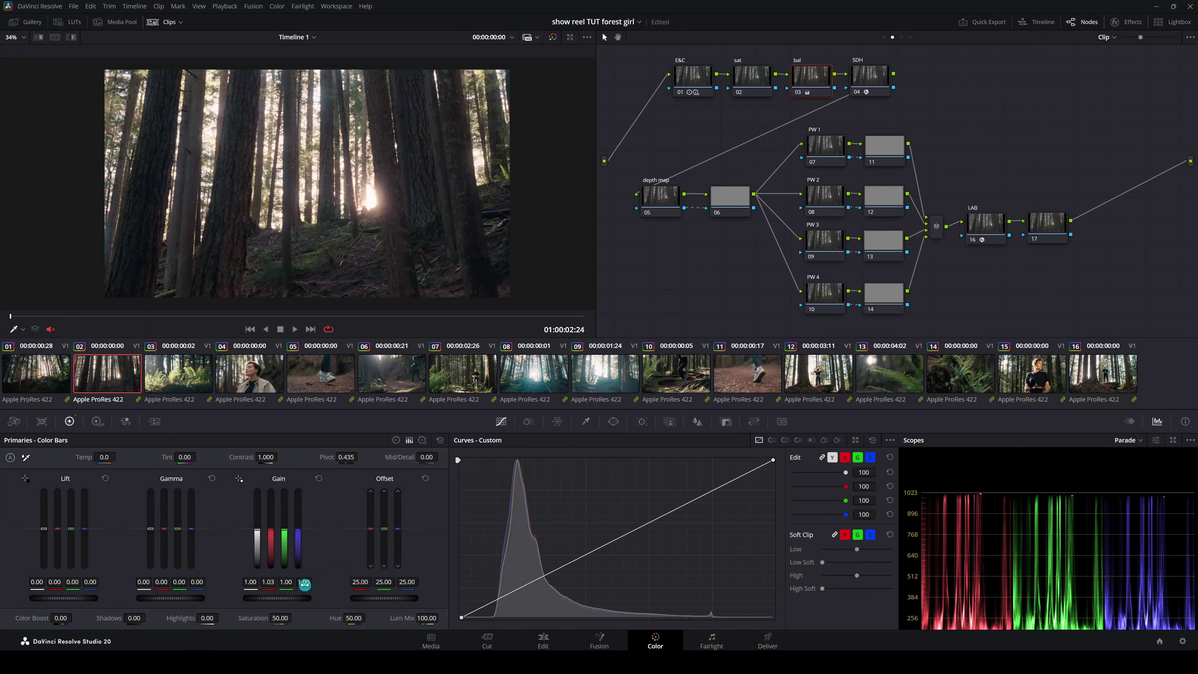
drag(306, 585, 303, 583)
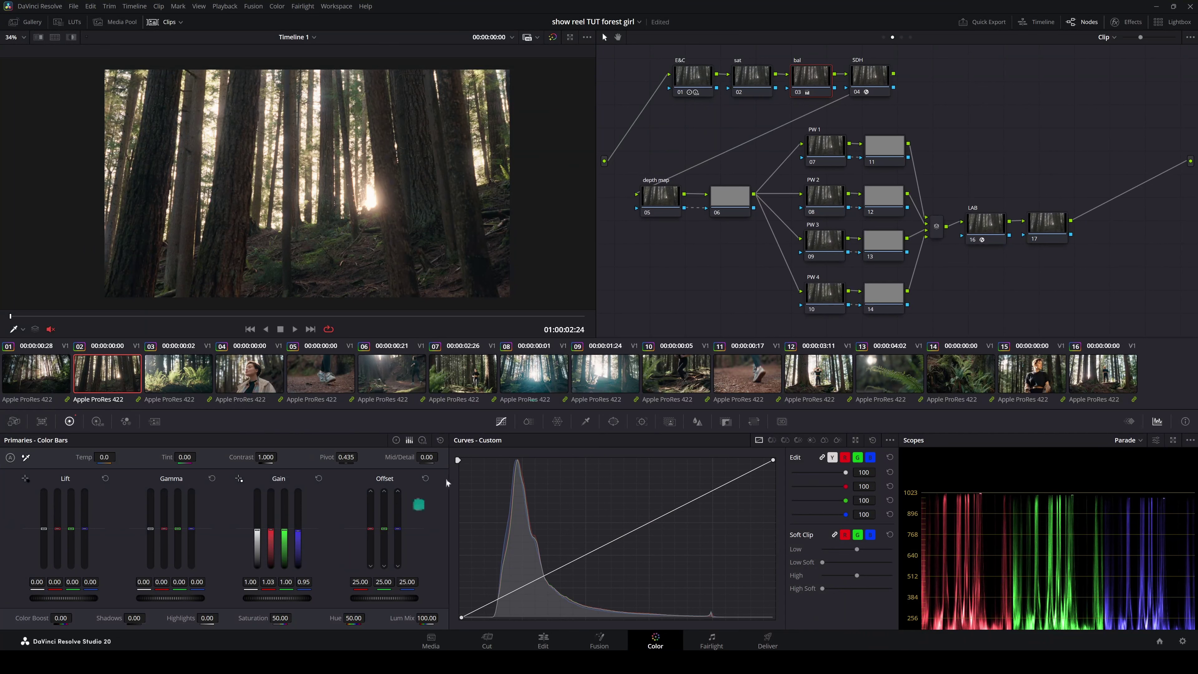
click(797, 93)
click(472, 253)
- Float the scopes in their own window and open the SDH node's SAT-DENSITY-HUE DCTL settings
click(870, 78)
click(1173, 440)
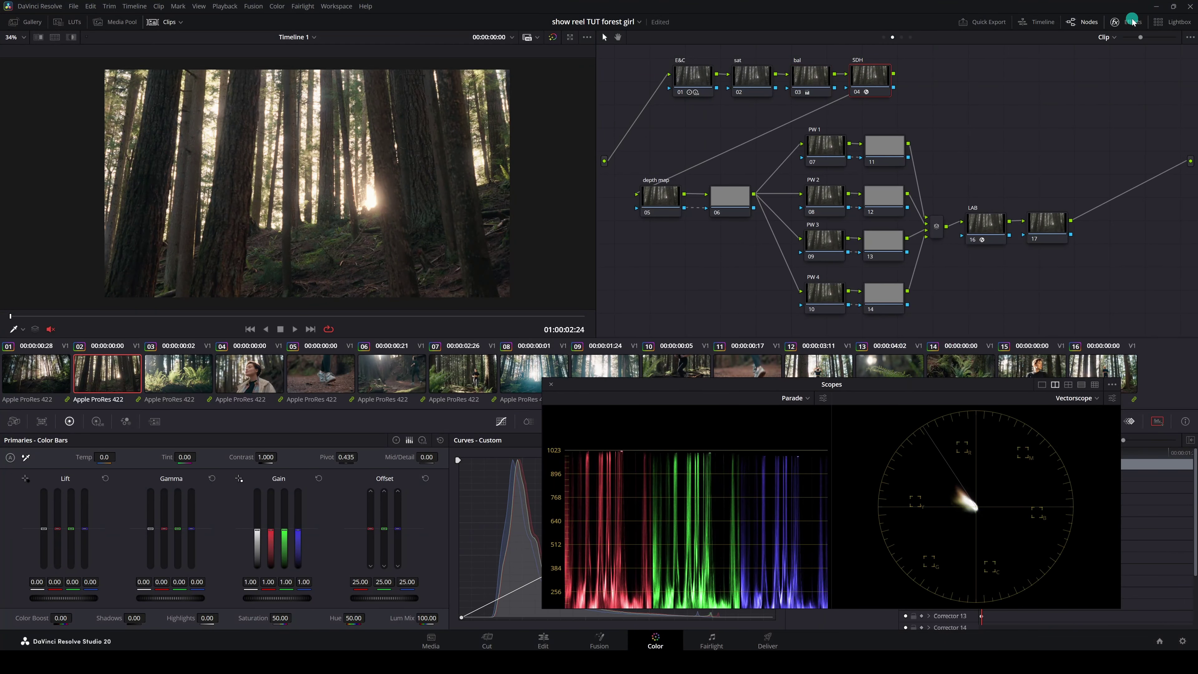
click(1132, 22)
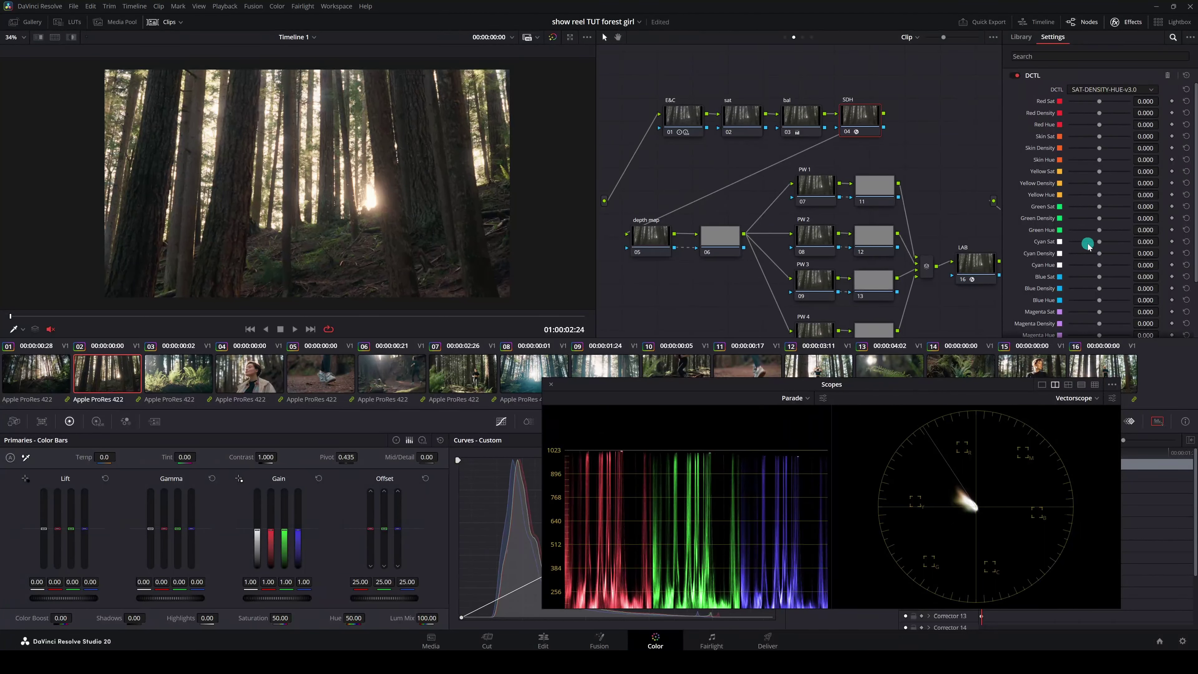
drag(724, 386, 843, 391)
- Draw a closed four-point curve window on the PW 1 node around the sunlit gaps between the trees, keeping the scopes clear of the window controls
click(825, 186)
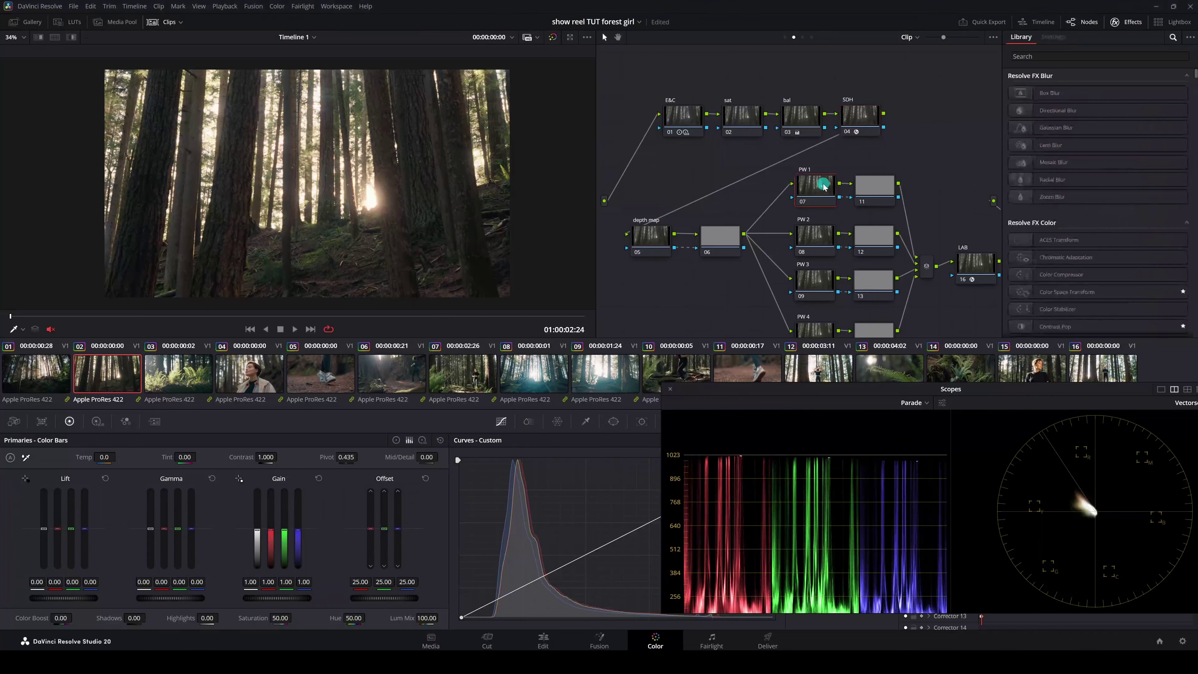
drag(714, 399, 947, 395)
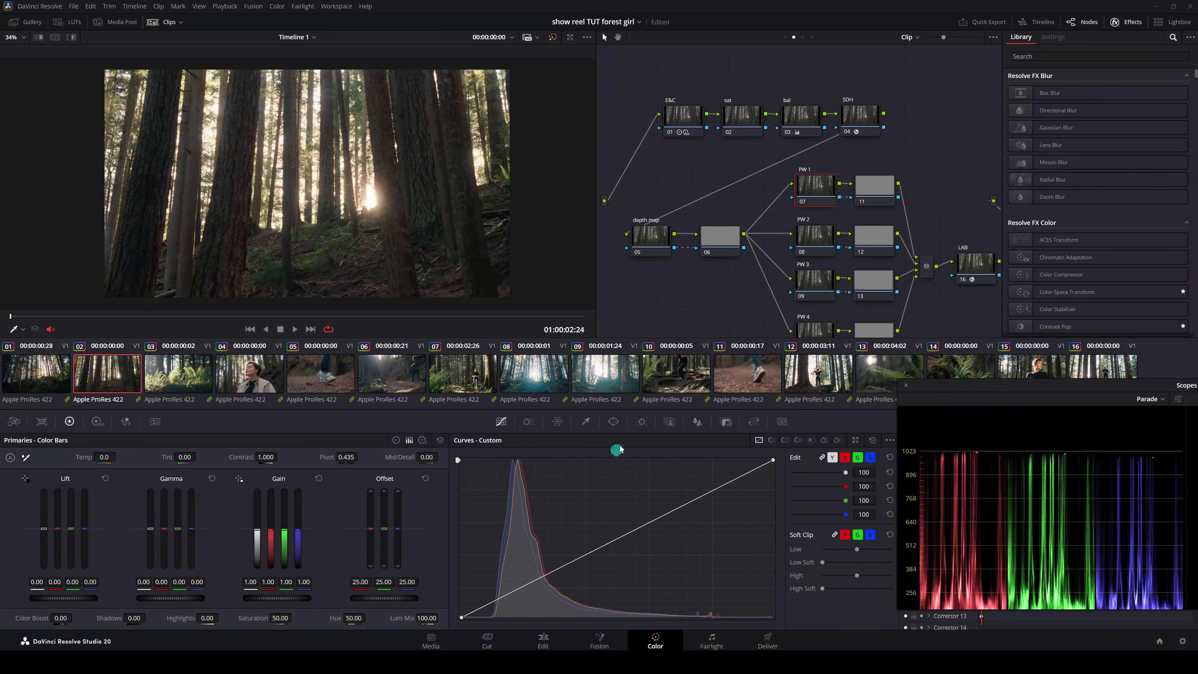
click(613, 421)
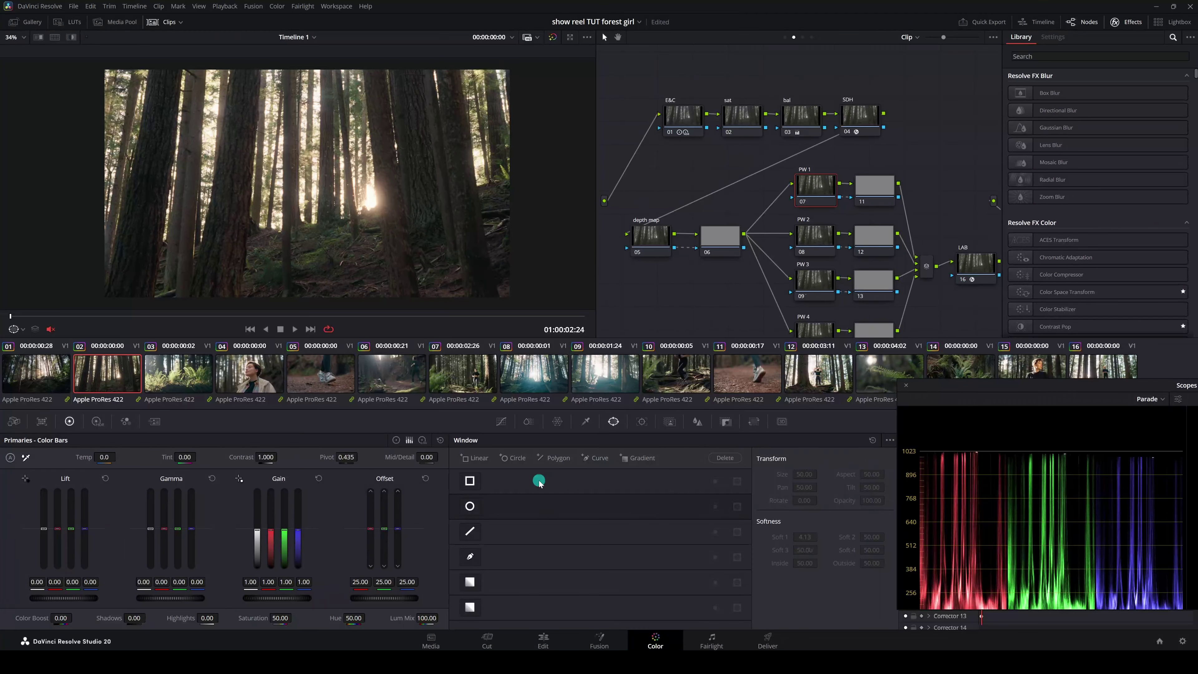
click(468, 557)
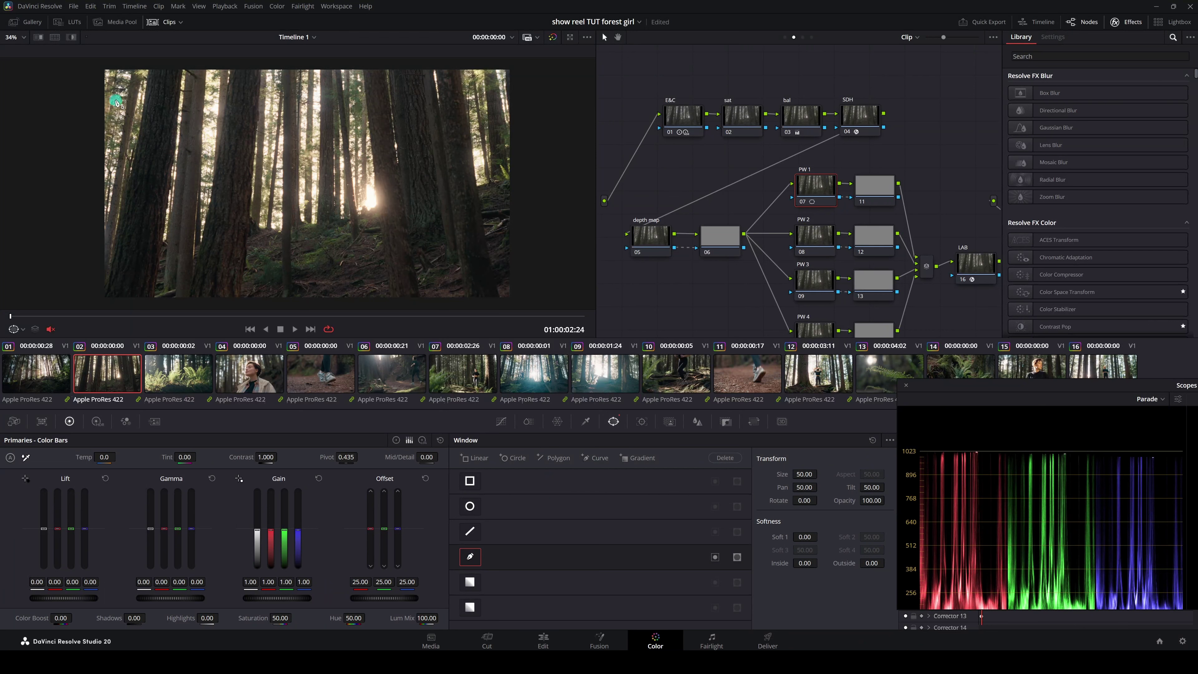
click(112, 86)
click(412, 176)
click(398, 229)
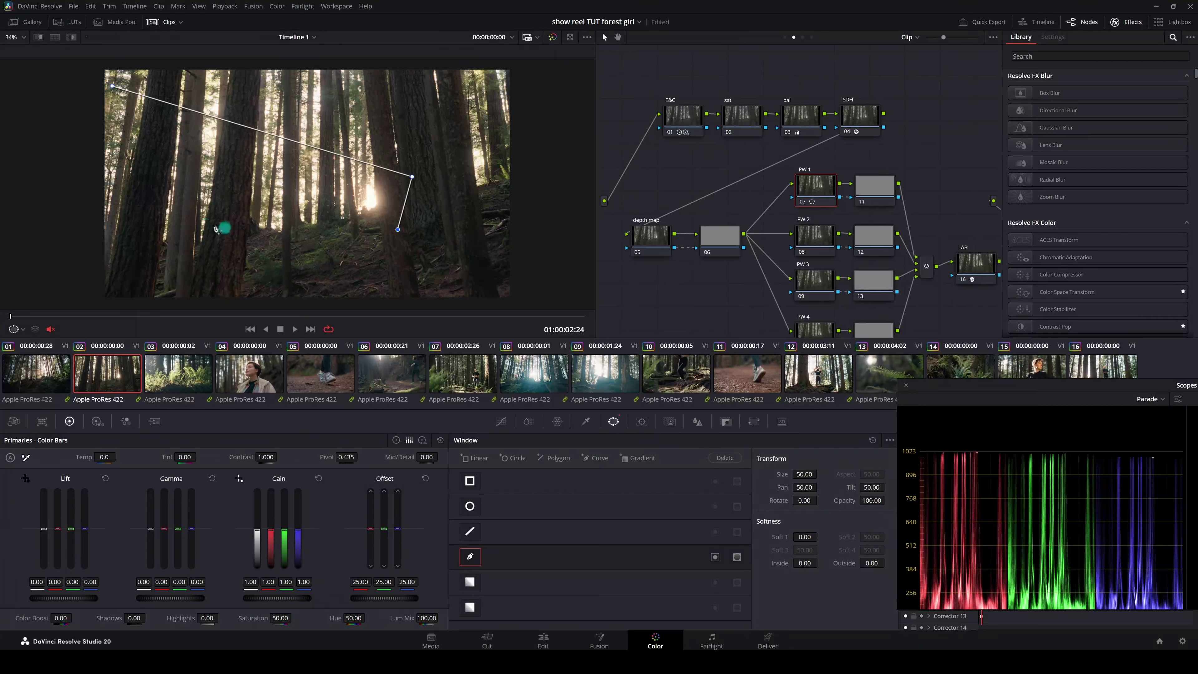
click(82, 219)
click(113, 86)
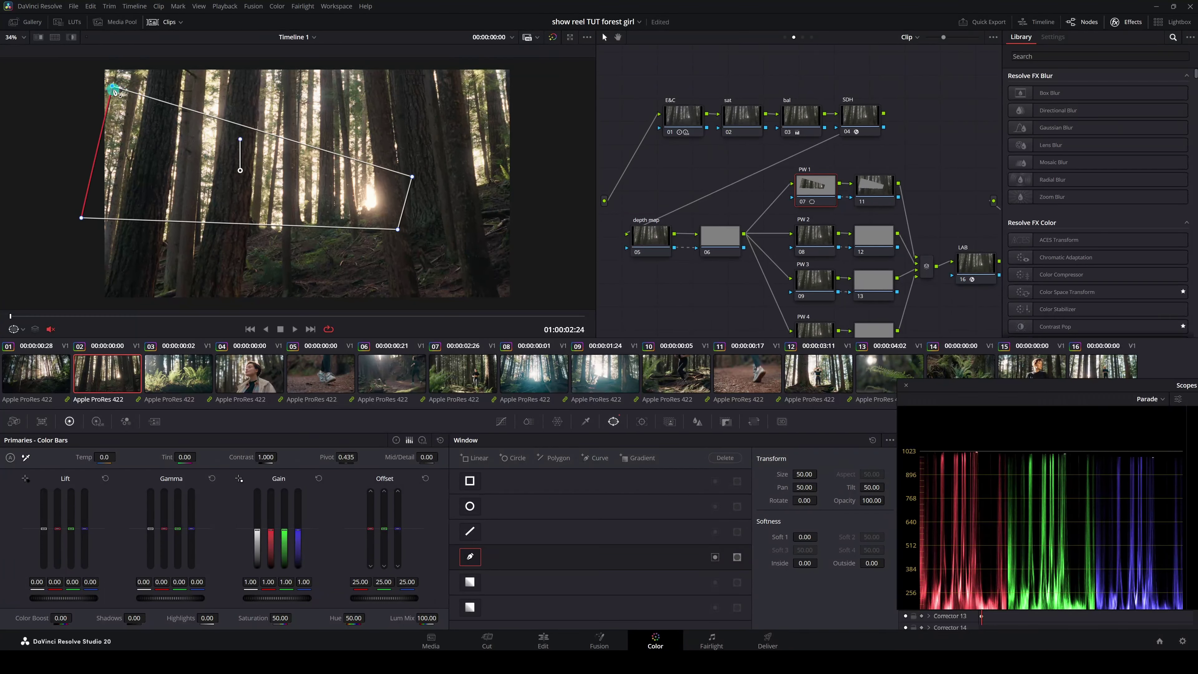
- Refine the PW 1 curve window's corners while moving through clip 02, extending its left corners beyond the image edge
drag(409, 180, 406, 181)
drag(152, 325, 413, 329)
click(303, 174)
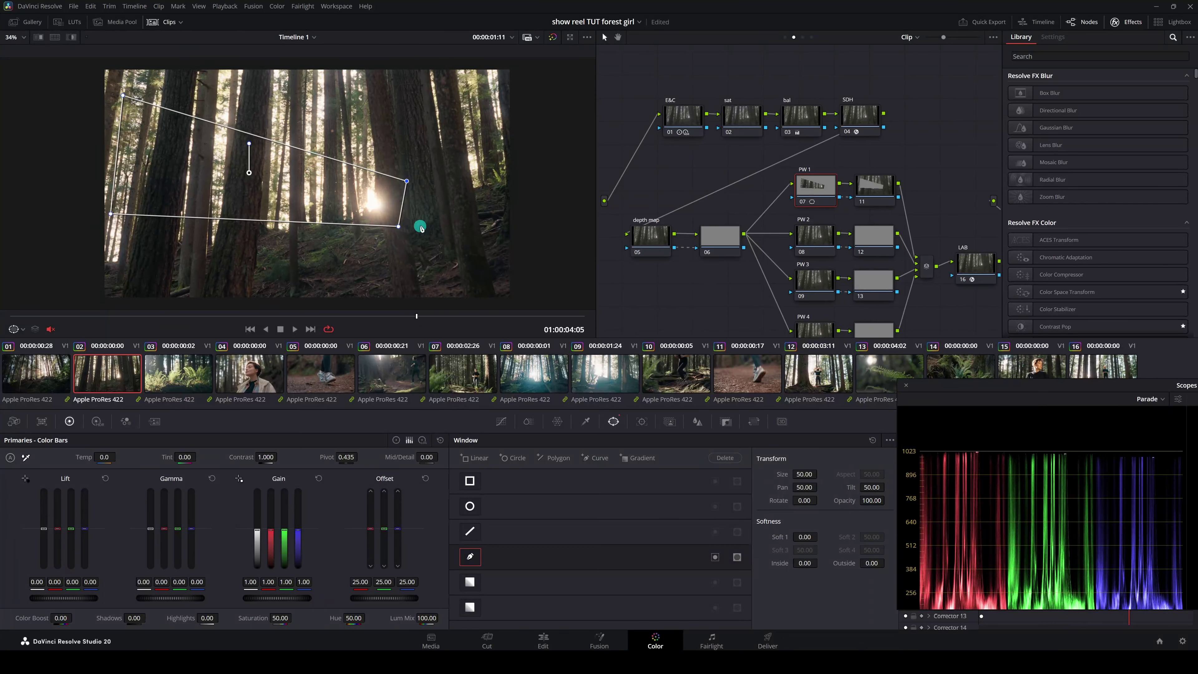
click(110, 215)
drag(110, 215, 89, 218)
drag(122, 95, 86, 88)
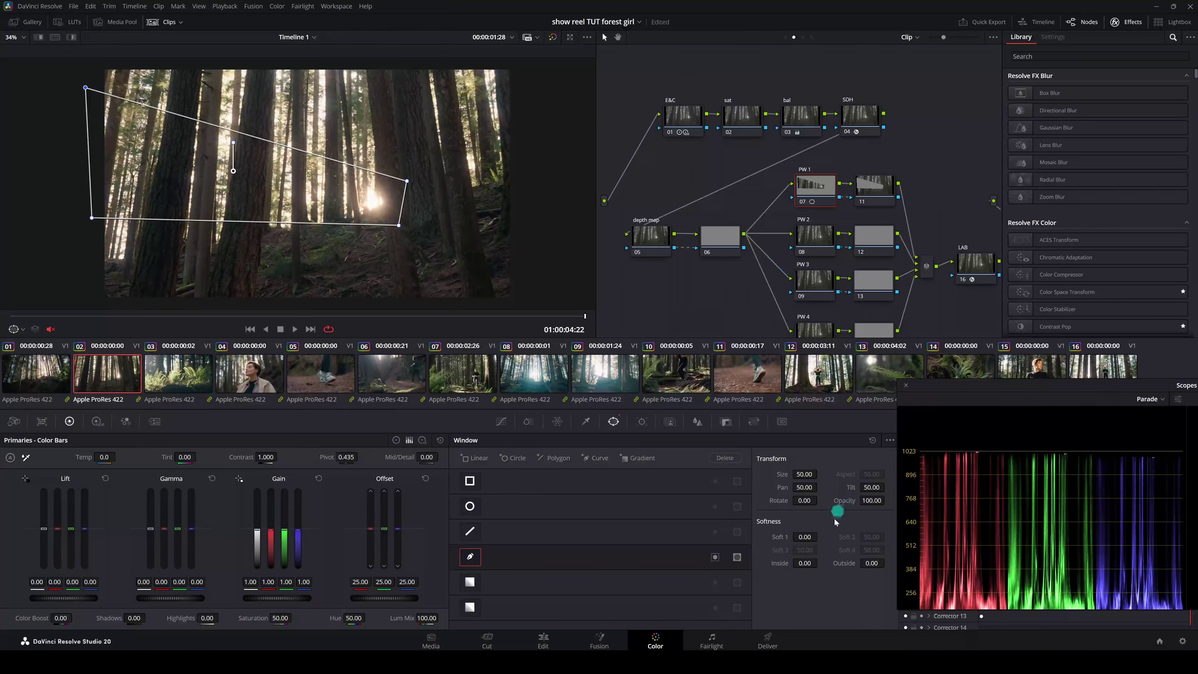
- Invert the PW 1 window with Soft 1 4.02, Inside 6.26 and Outside 5.74, and lower Gamma to -0.02 and Gain to 0.95
drag(802, 537, 983, 563)
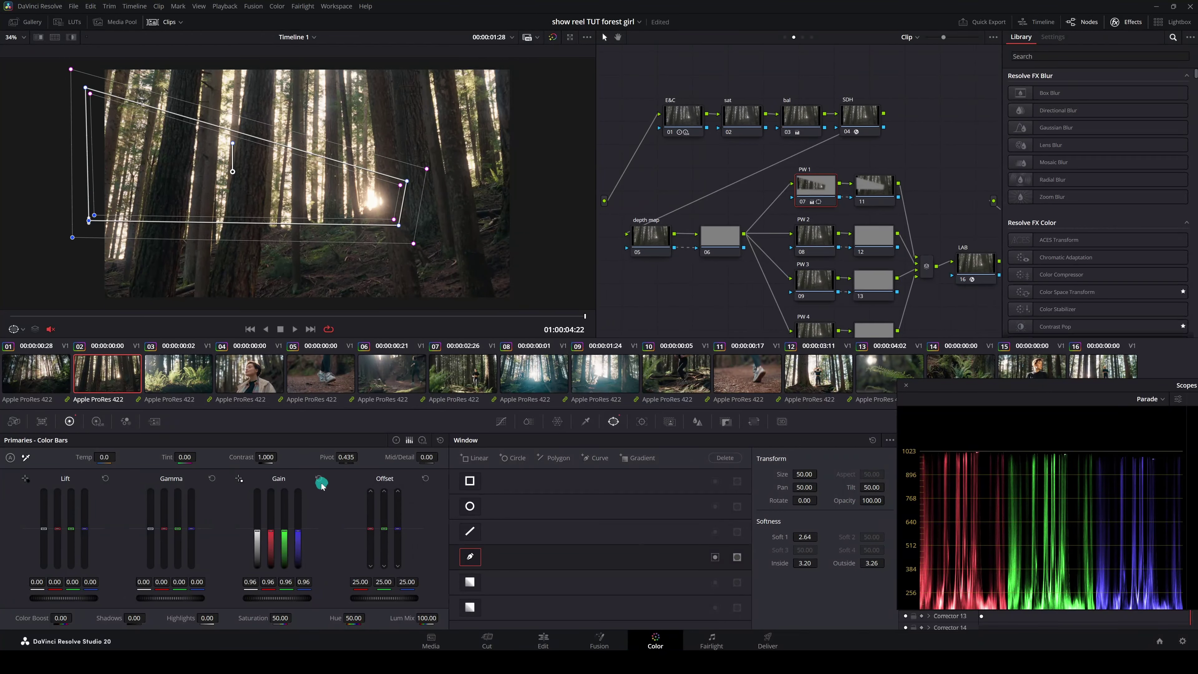
click(320, 481)
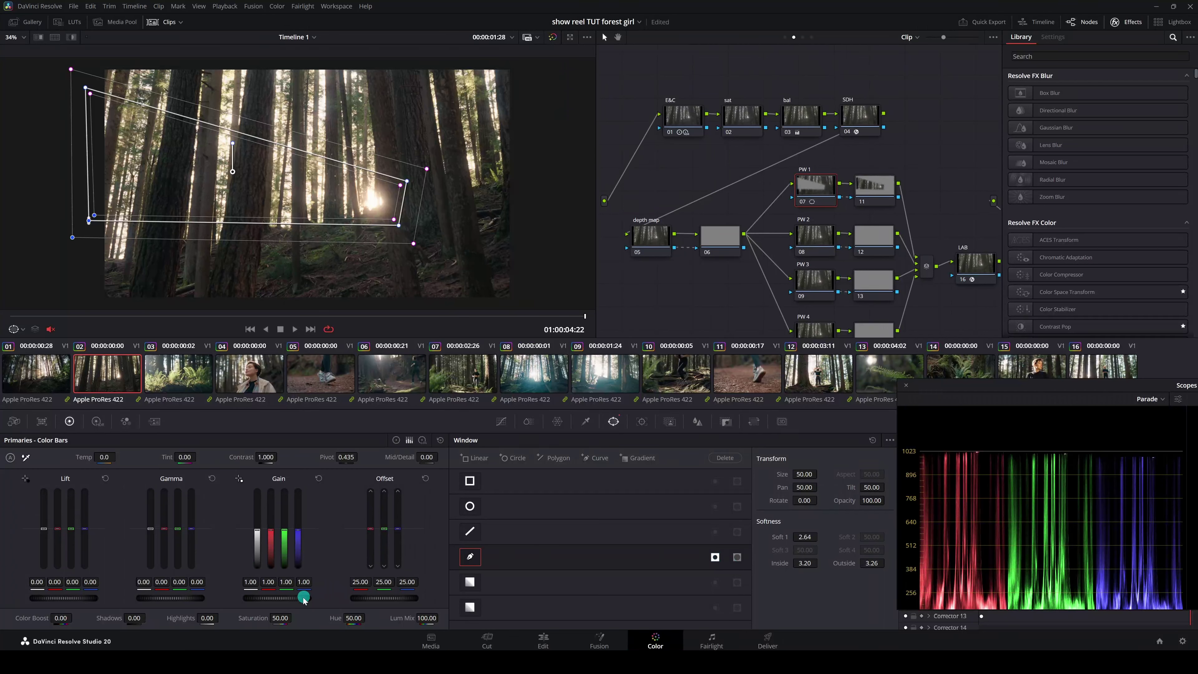
drag(304, 599, 281, 598)
drag(193, 597, 162, 597)
drag(796, 563, 894, 562)
drag(785, 538, 837, 538)
drag(283, 599, 266, 600)
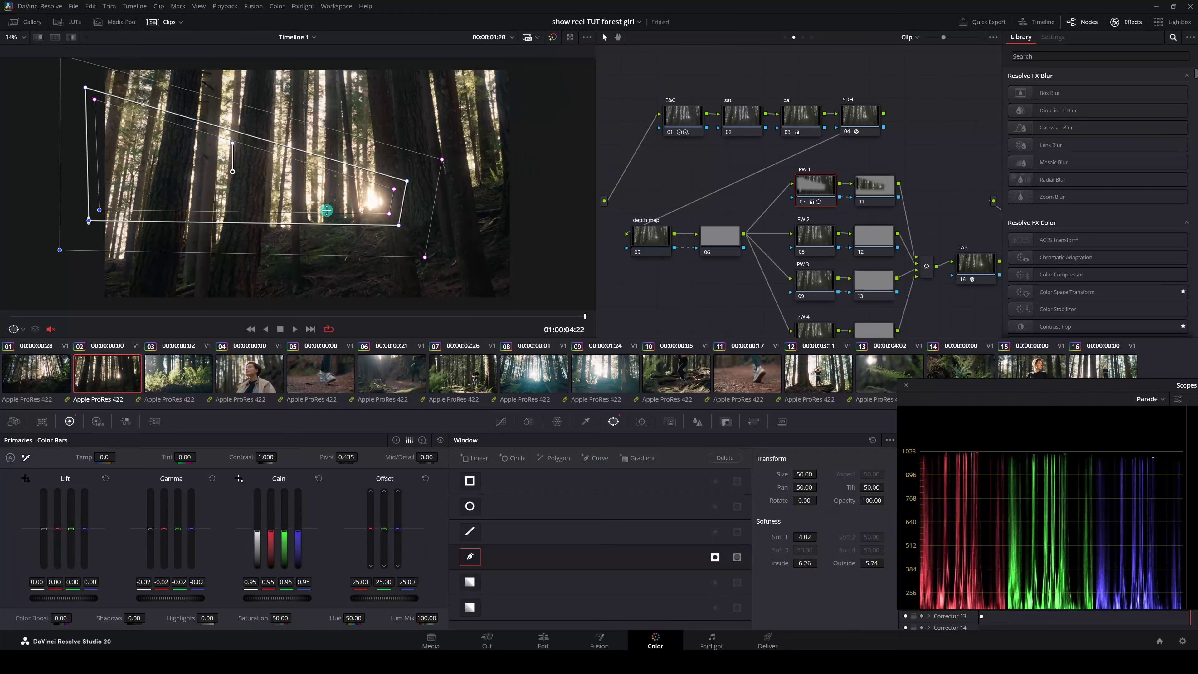
- Inspect the sunlit area up close and set node 11's contrast to 1.126 and pivot to 0.465
click(877, 190)
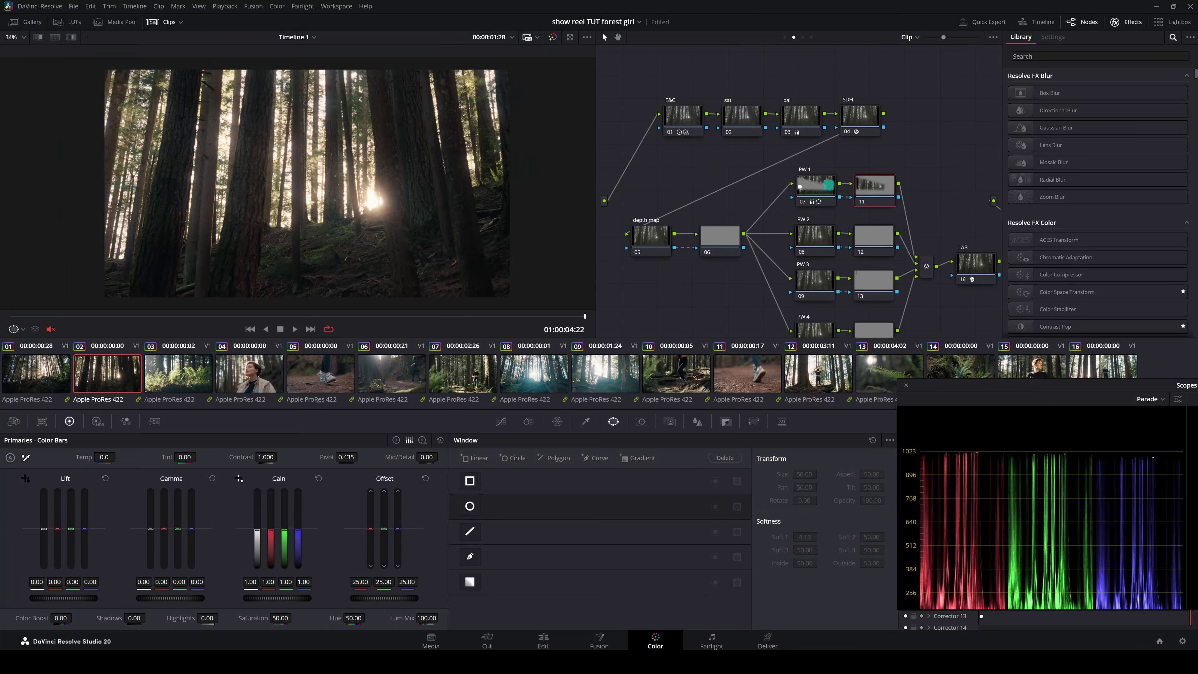
scroll(350, 232, up, 2)
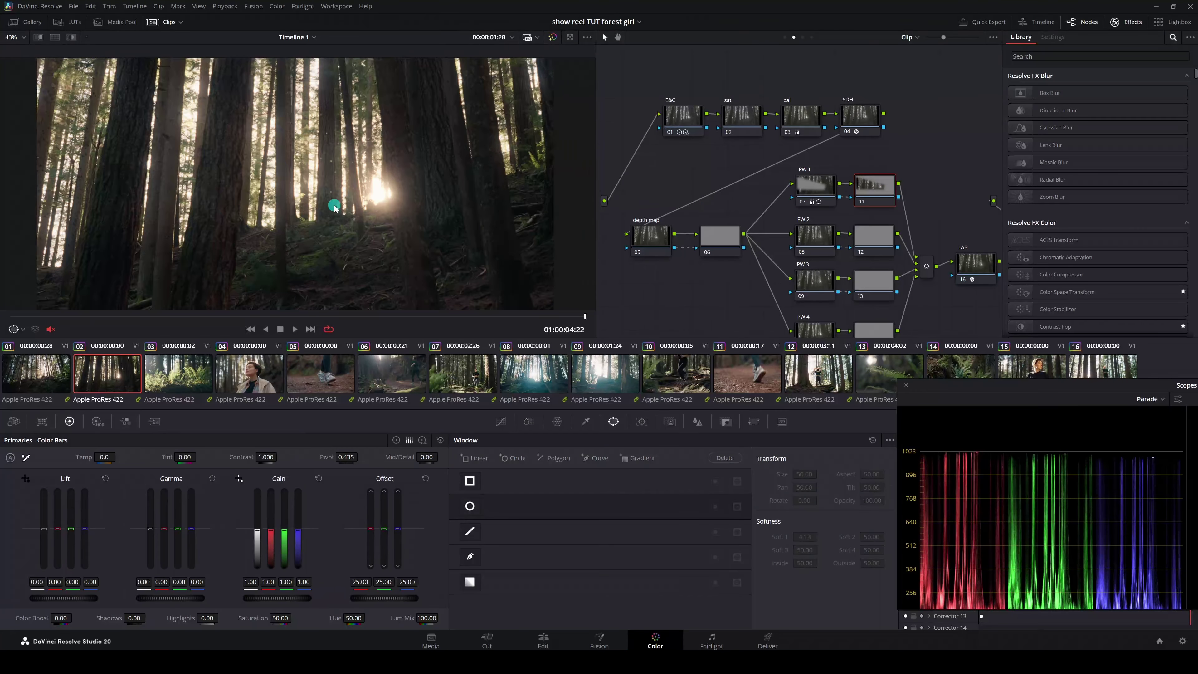
scroll(345, 188, up, 1)
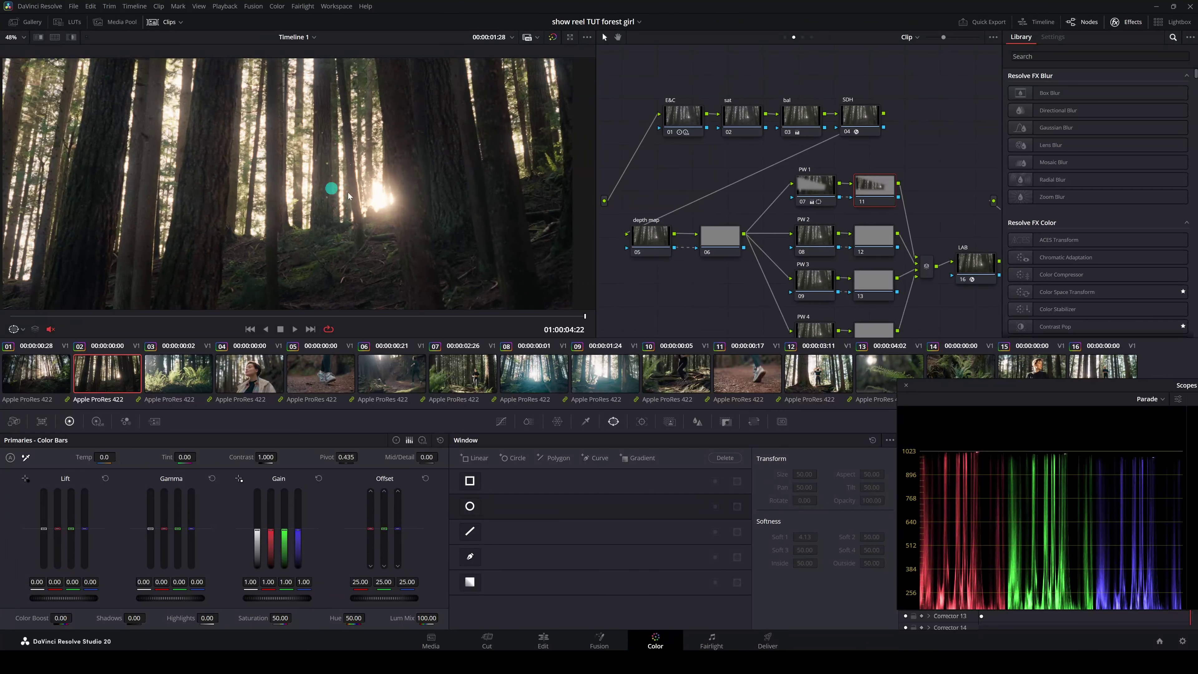
click(383, 205)
scroll(279, 180, up, 2)
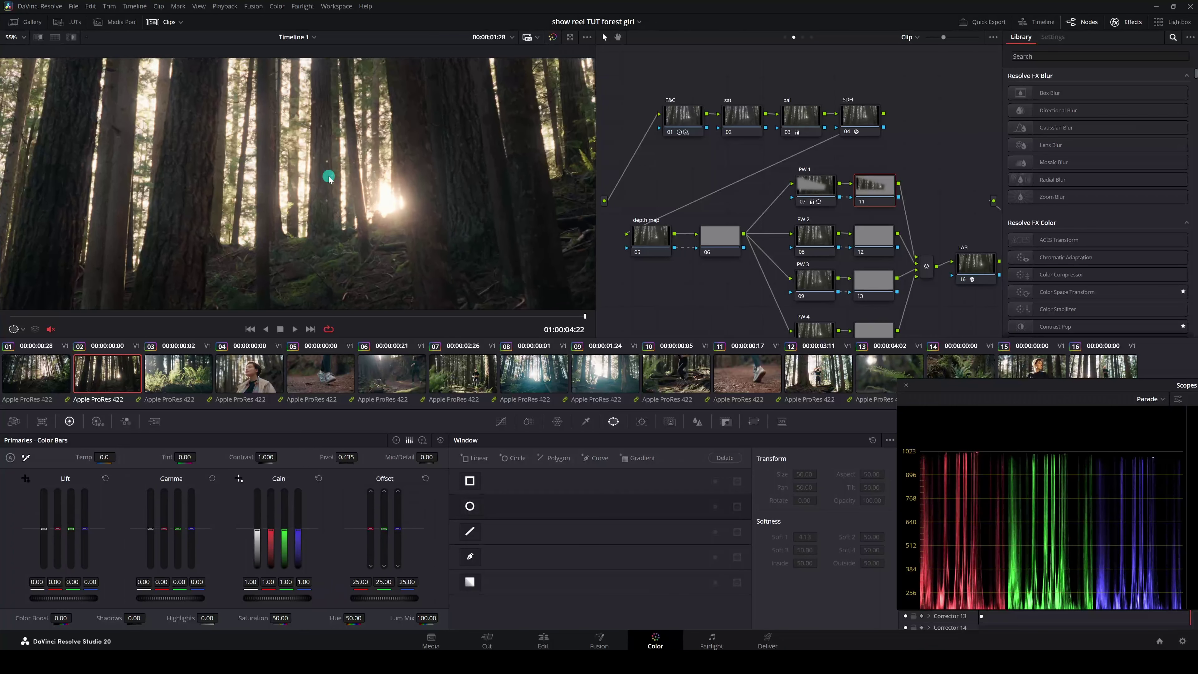
scroll(394, 205, down, 3)
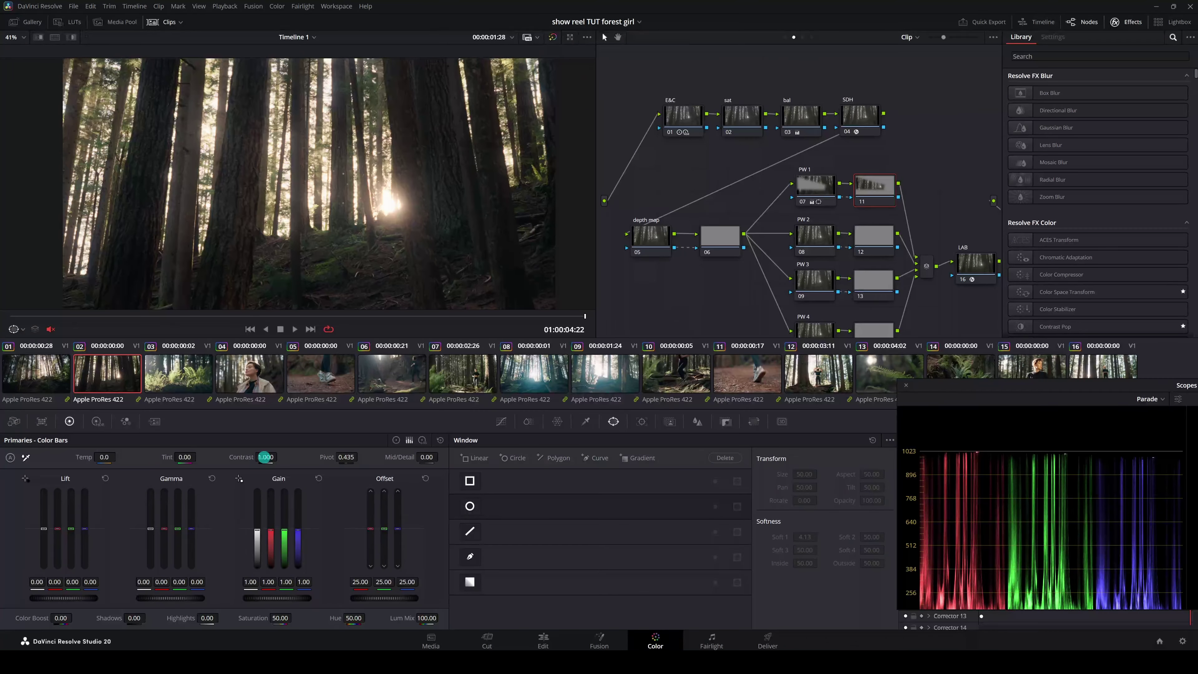
mouse_move(275, 457)
mouse_down()
mouse_move(286, 458)
mouse_move(267, 456)
mouse_up()
mouse_move(361, 457)
mouse_down()
mouse_move(321, 457)
mouse_move(365, 460)
mouse_up()
drag(265, 457, 285, 457)
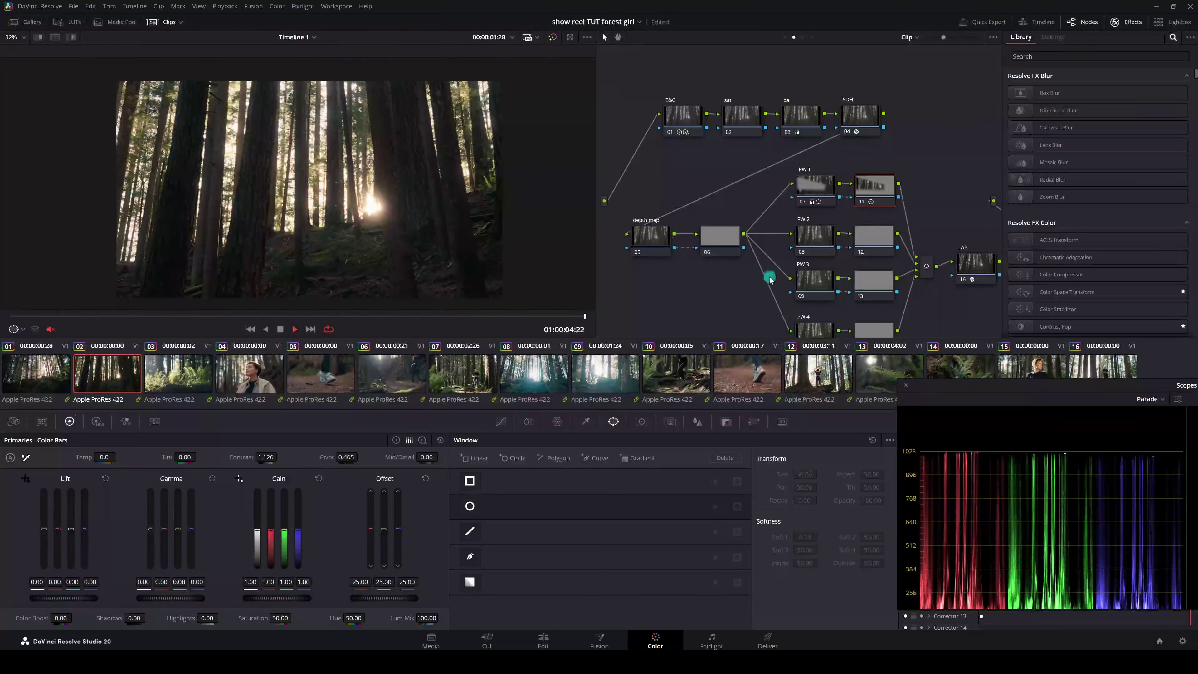
- Lower the HDR Global exposure on clip 03's E&C node to -0.58
click(175, 383)
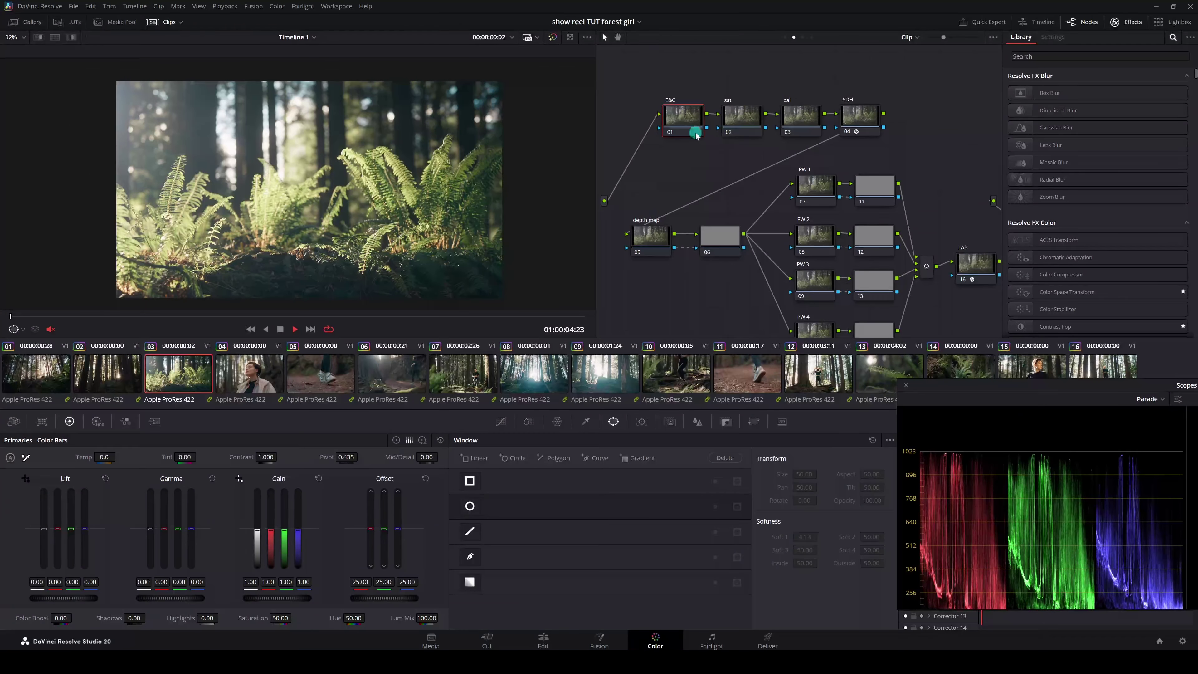
click(97, 422)
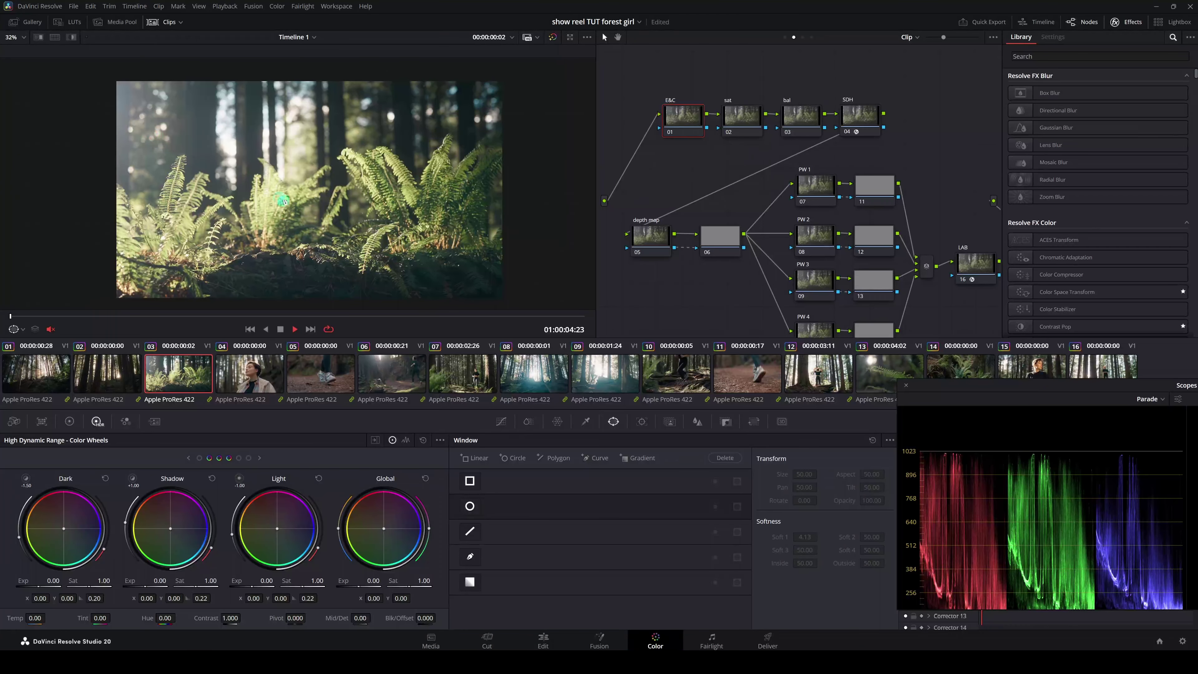
drag(359, 586, 278, 583)
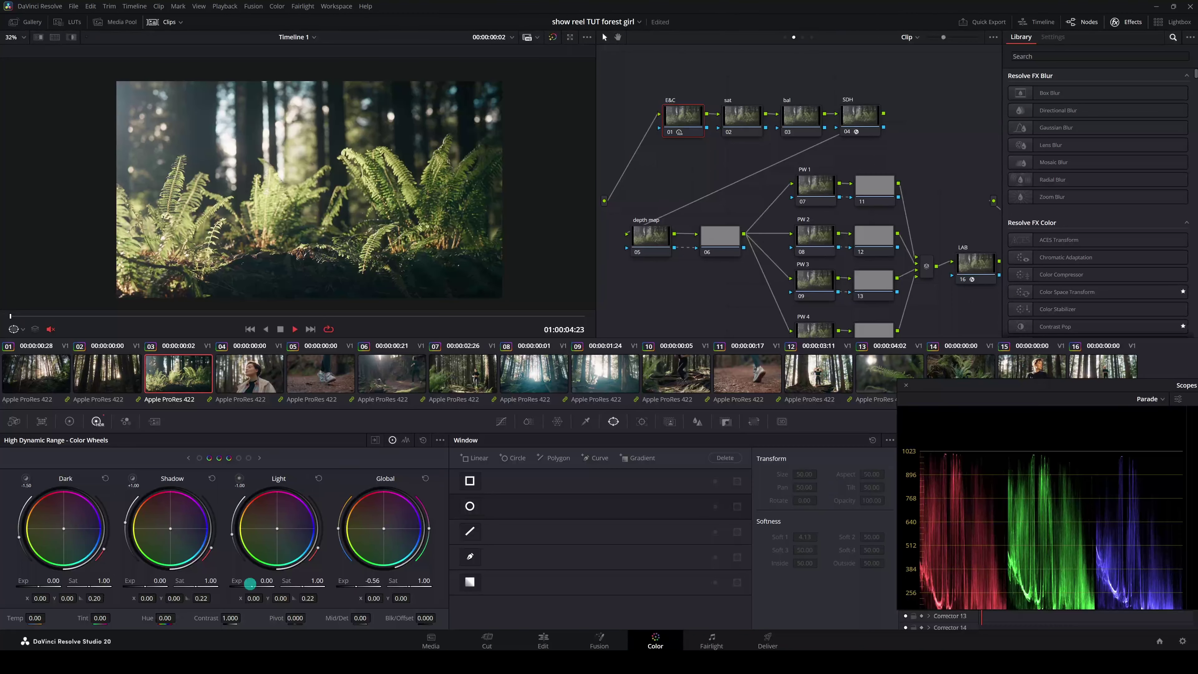
scroll(198, 164, up, 1)
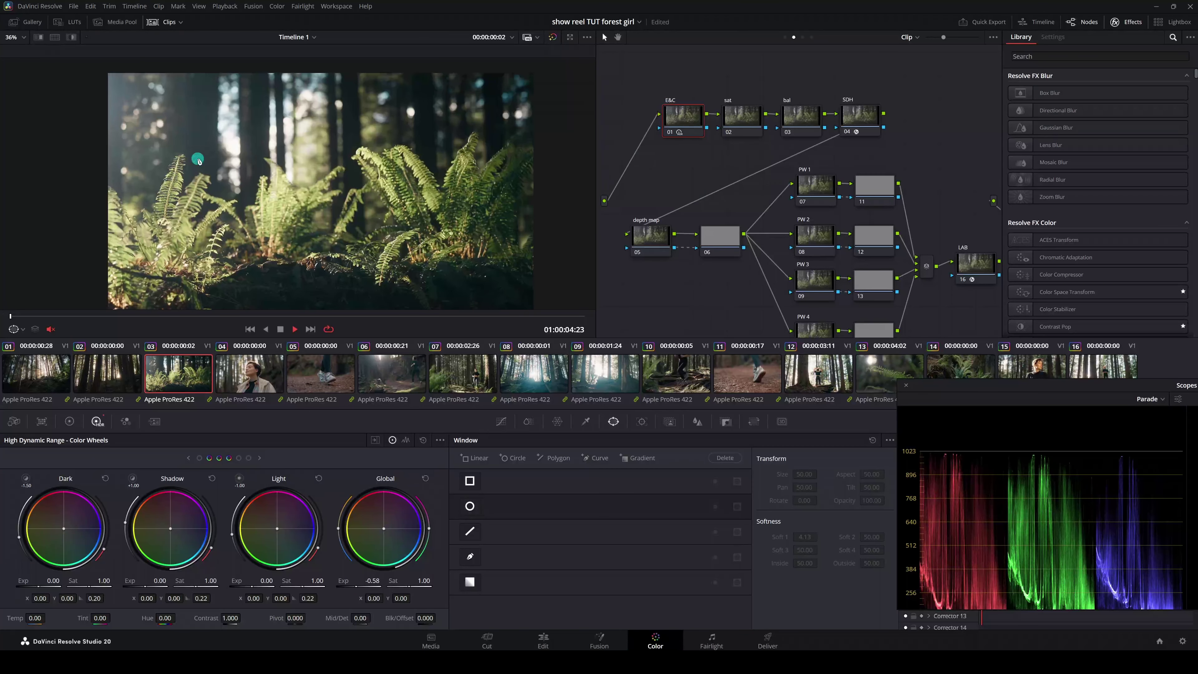
- Select clip 03's bal node, move the scopes window to reveal the vectorscope, and switch the primaries to Log Wheels
click(798, 116)
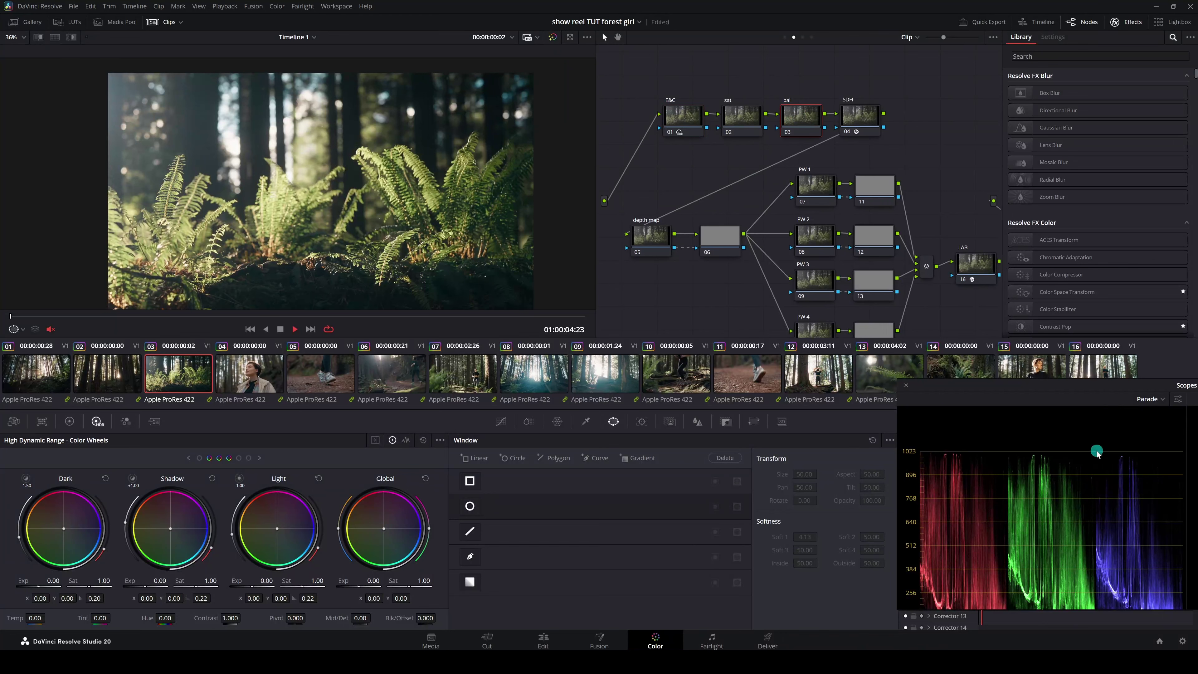
drag(1070, 387, 851, 387)
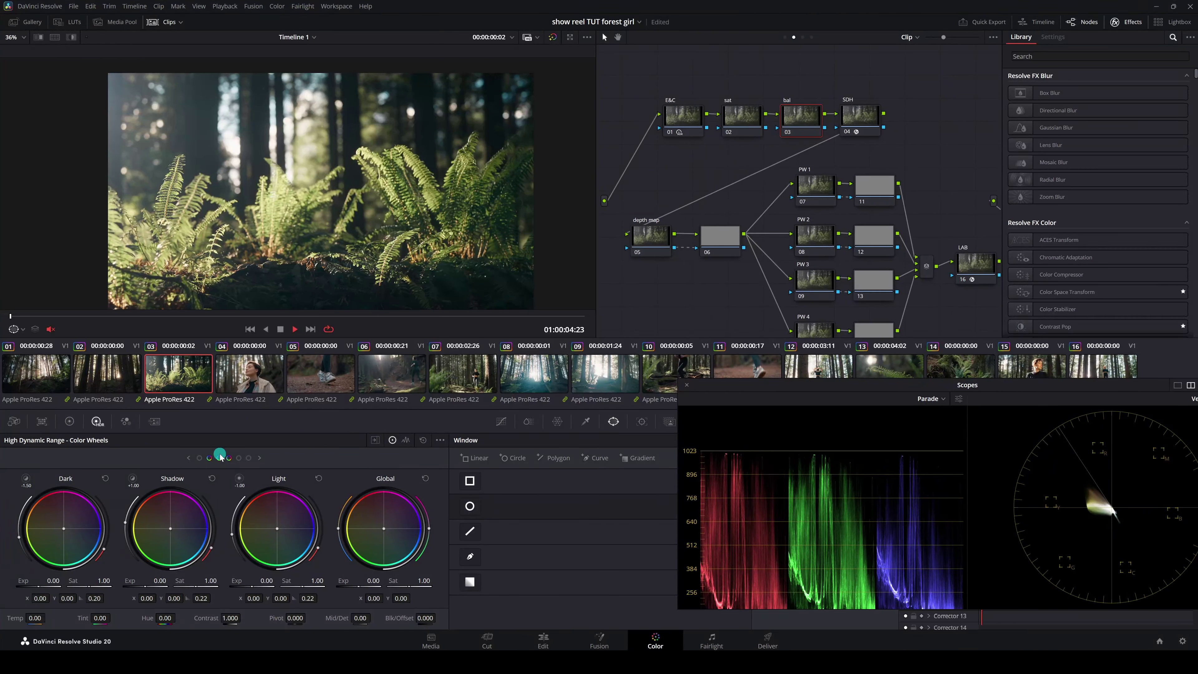
click(69, 422)
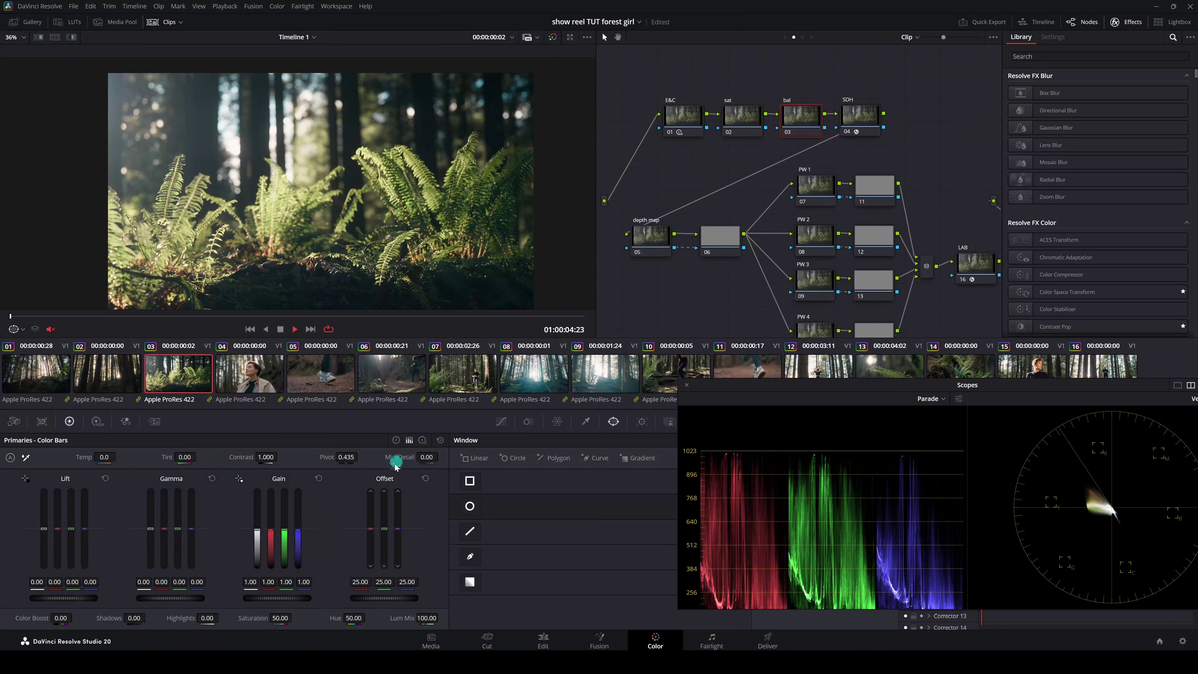
click(422, 439)
- Inspect the ferns and dark foreground up close and raise the red value of the log Shadow wheel to 0.04
scroll(158, 99, up, 2)
scroll(189, 113, up, 3)
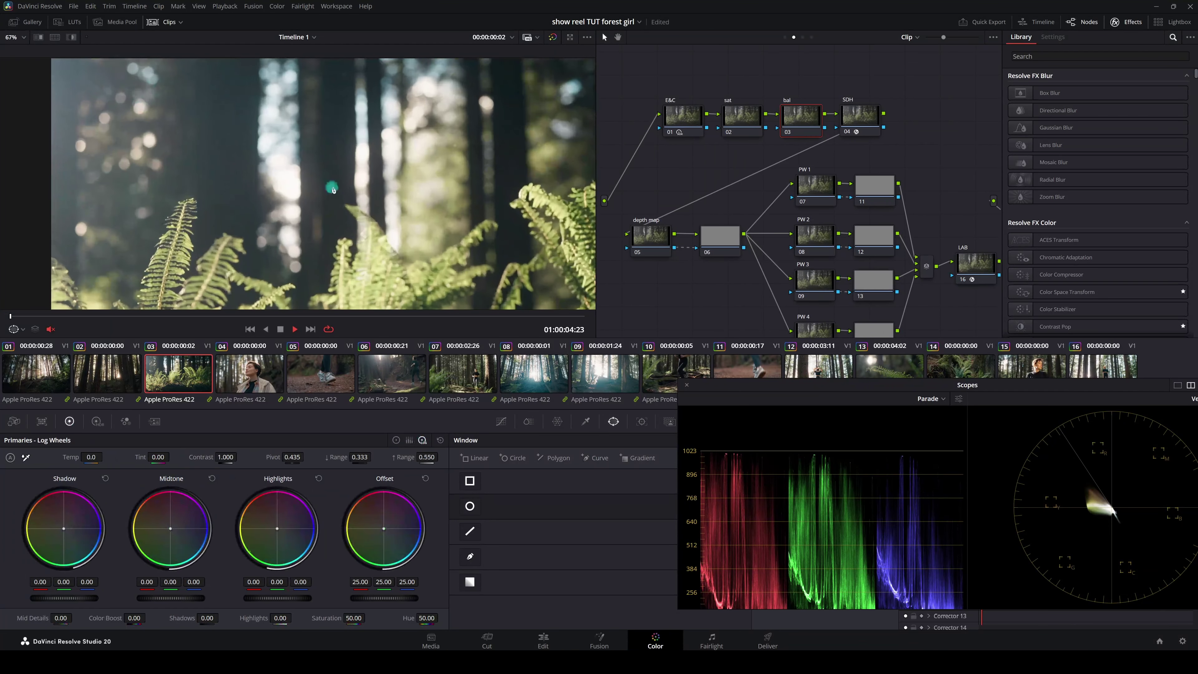
scroll(391, 233, down, 3)
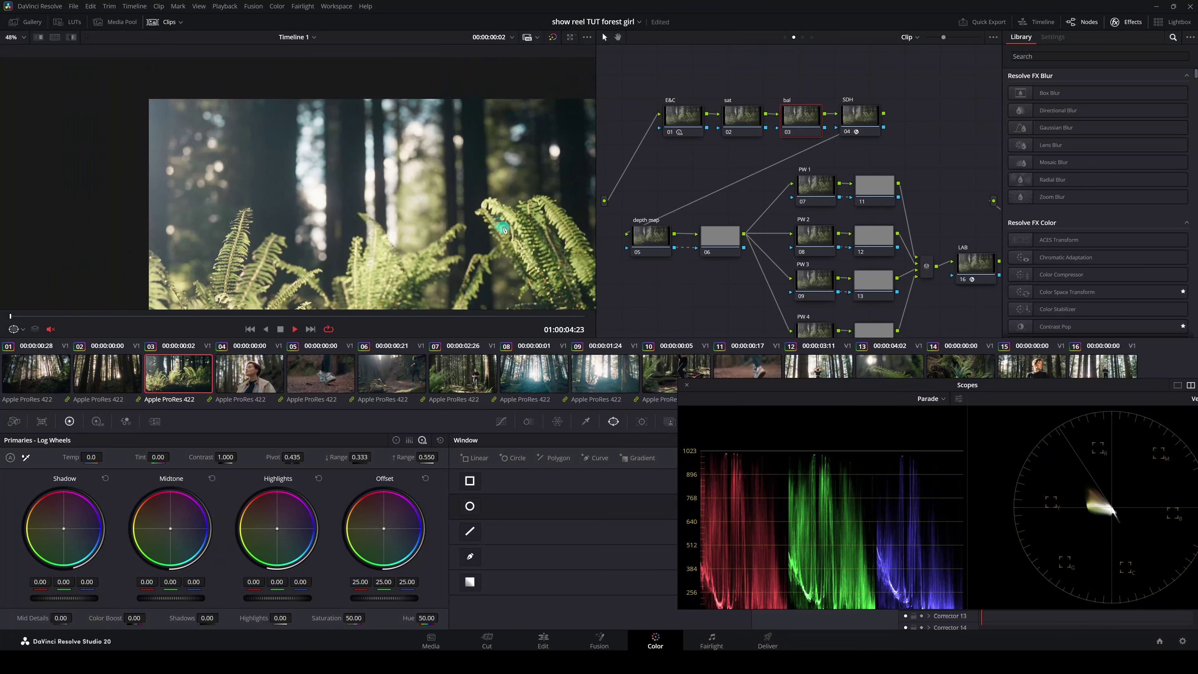
scroll(526, 287, up, 2)
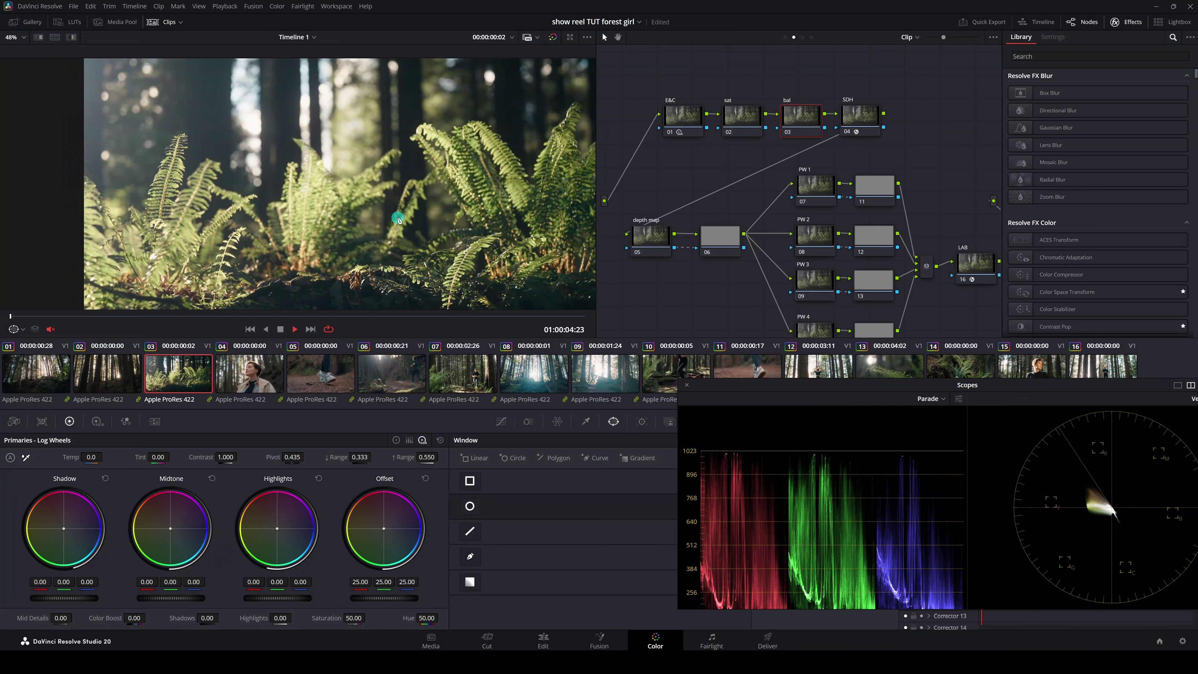
scroll(397, 218, down, 2)
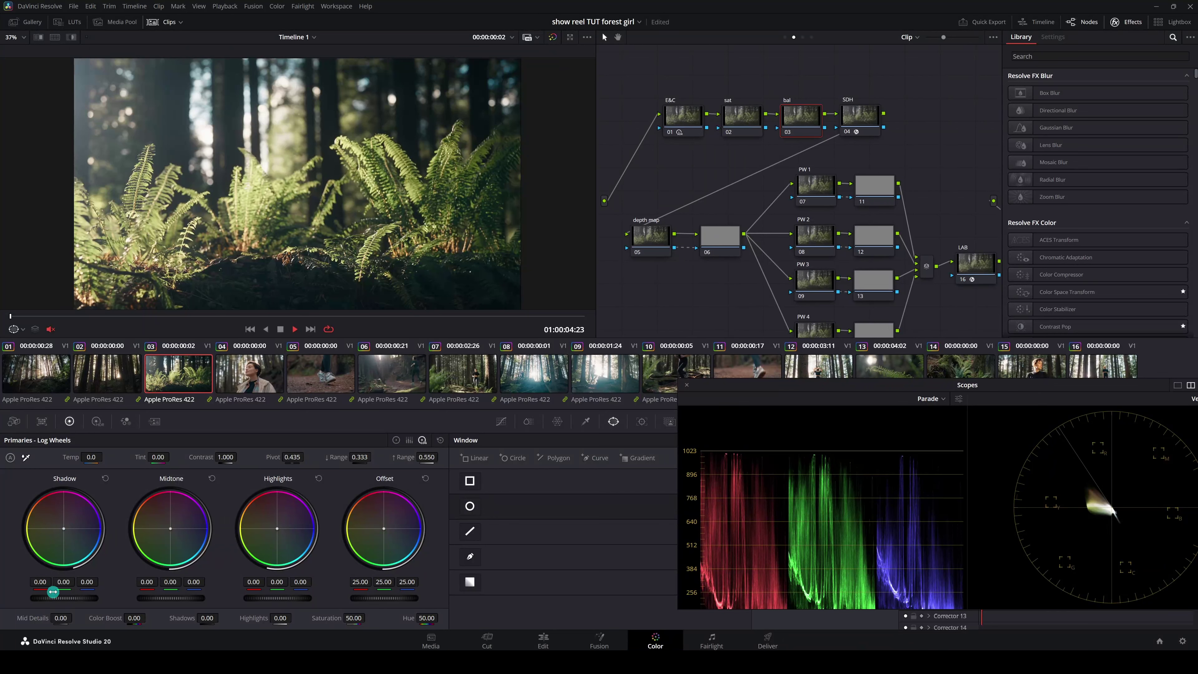
scroll(233, 294, up, 5)
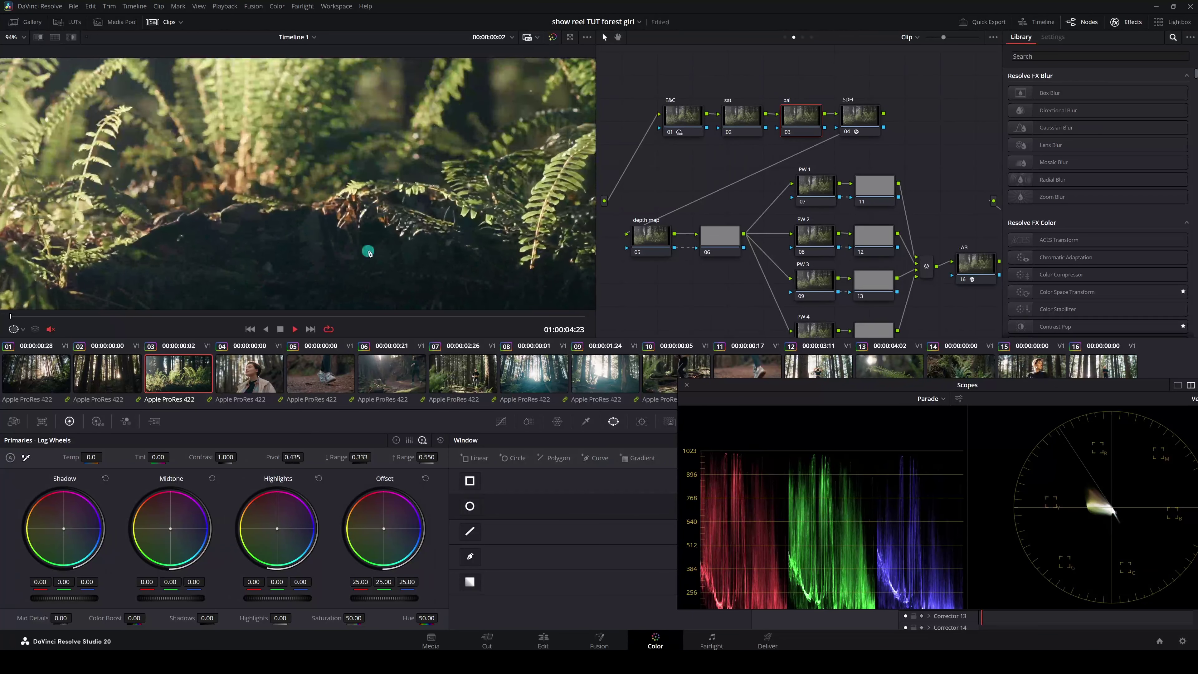
scroll(340, 265, down, 5)
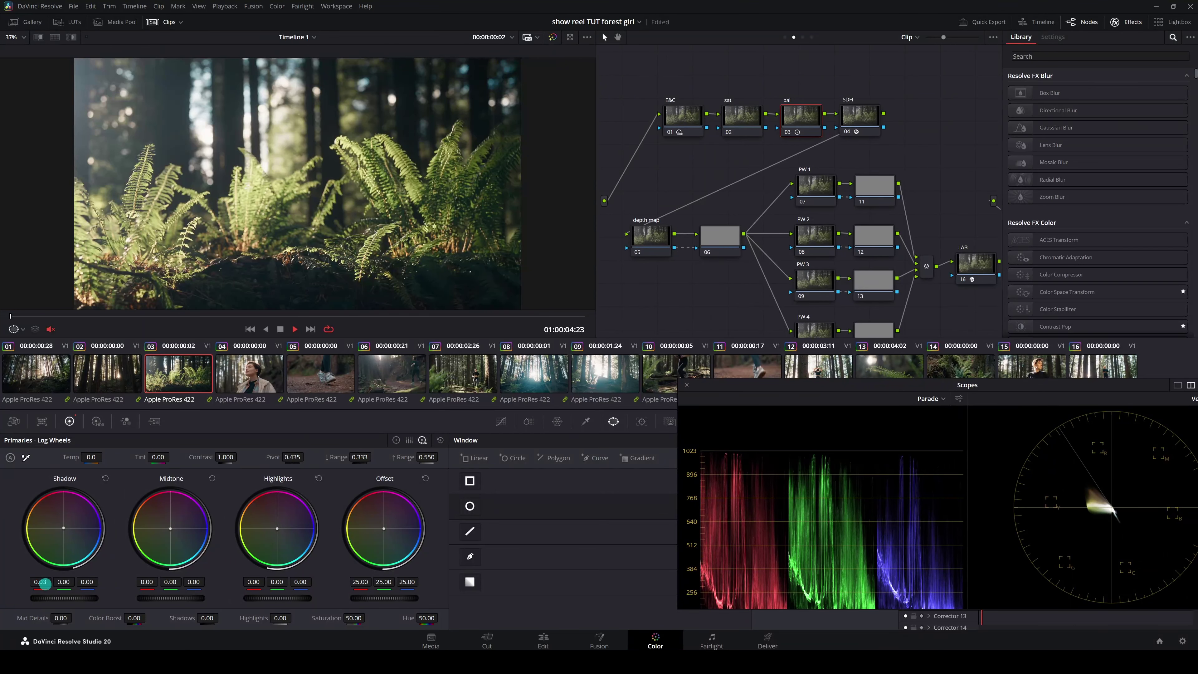
drag(42, 581, 44, 582)
- Compare the dark foreground up close with and without the bal node's correction
scroll(270, 270, up, 5)
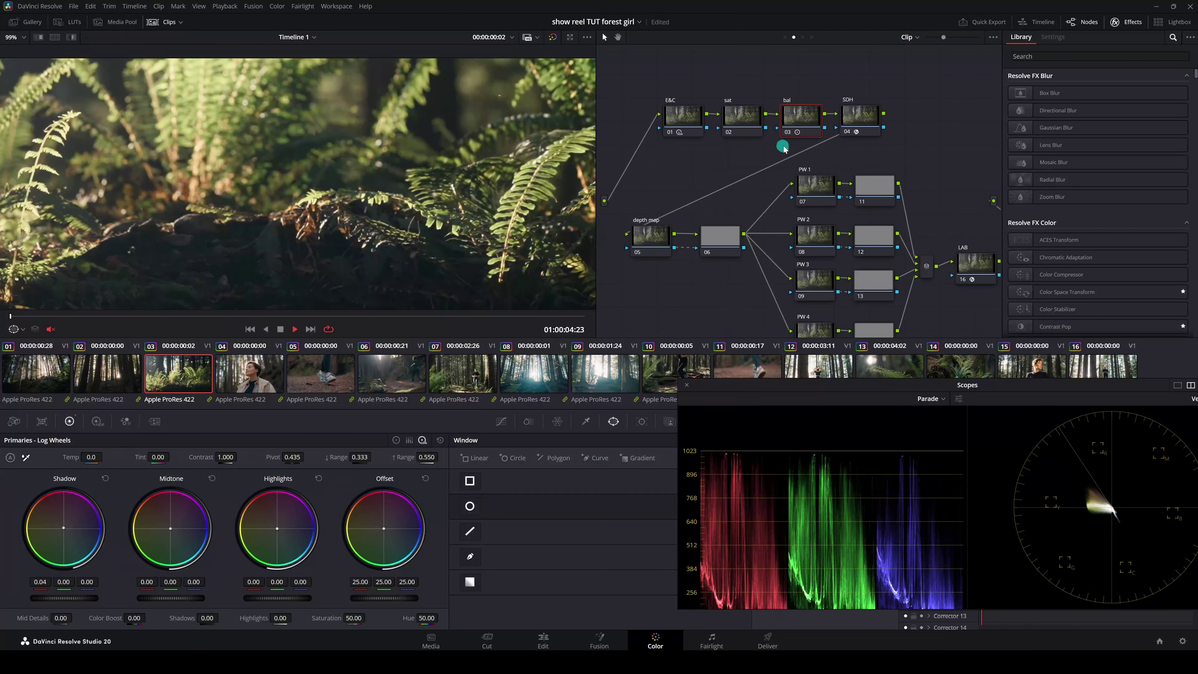
click(787, 133)
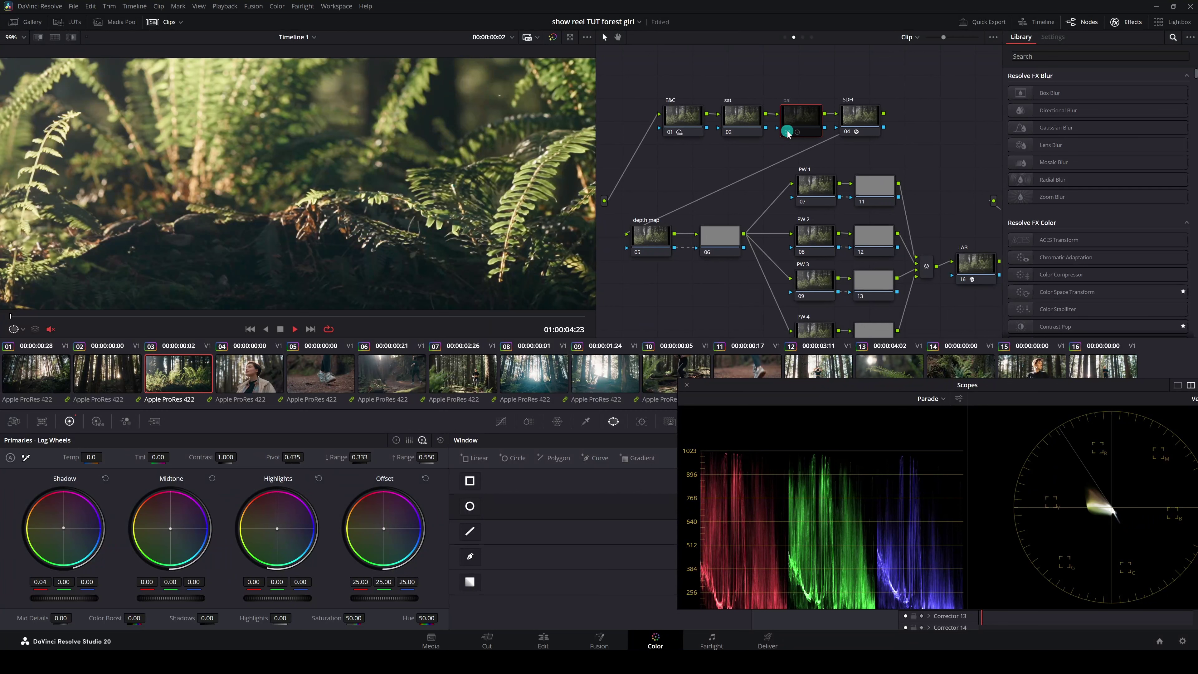
click(787, 132)
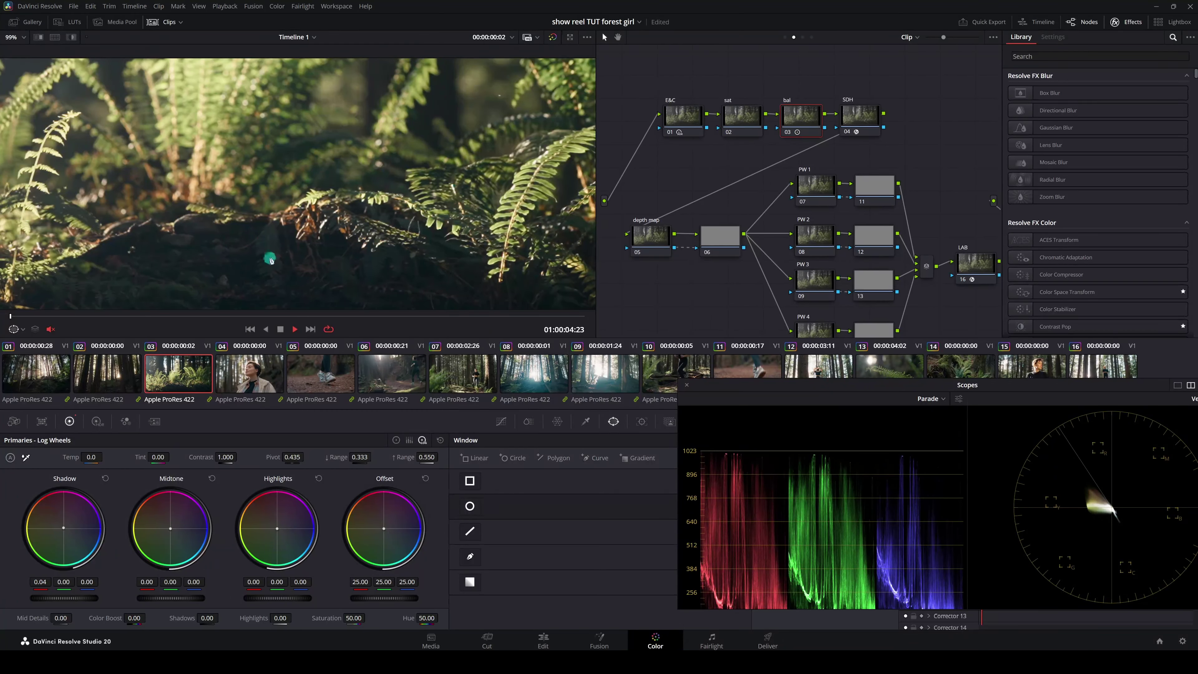
key(shift+z)
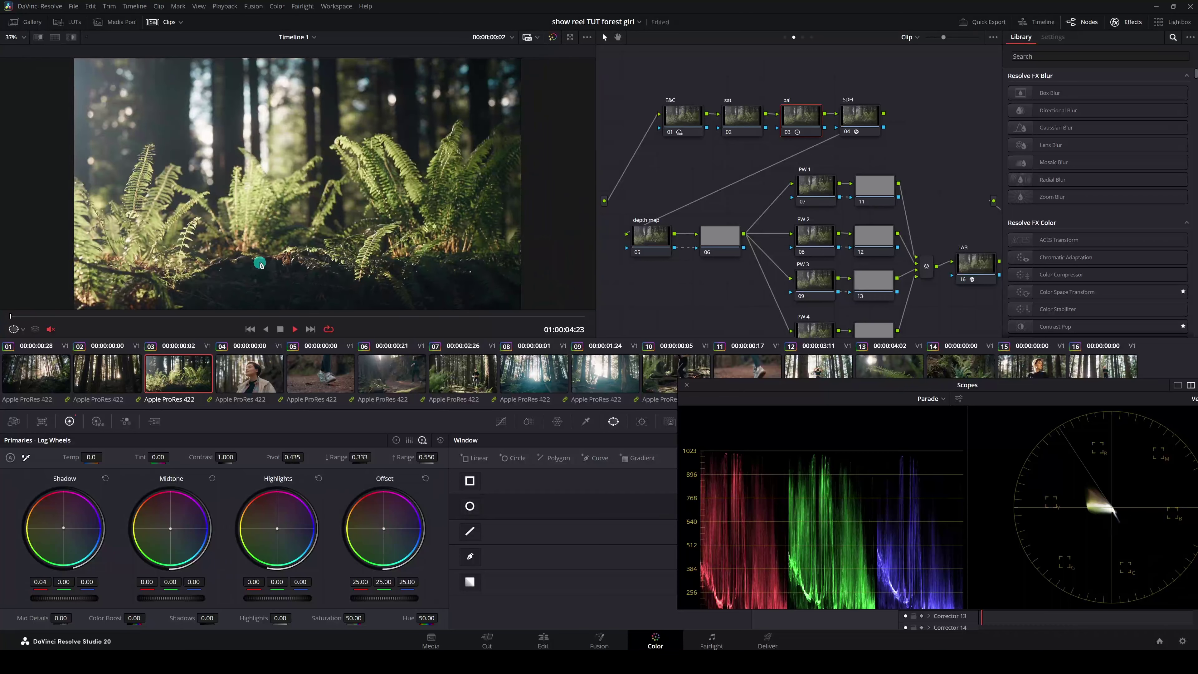
- Set Yellow Hue to -0.079 and Yellow Sat to -0.065 in the SDH node's SAT-DENSITY-HUE DCTL
click(861, 121)
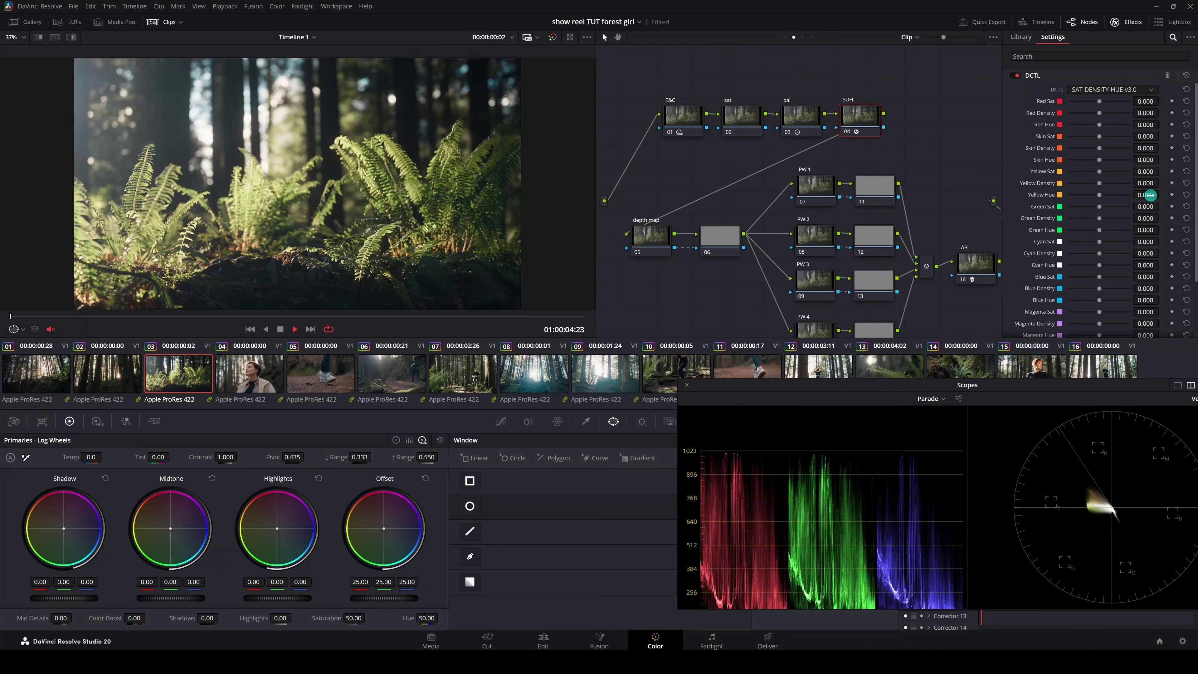
drag(1142, 196, 1135, 199)
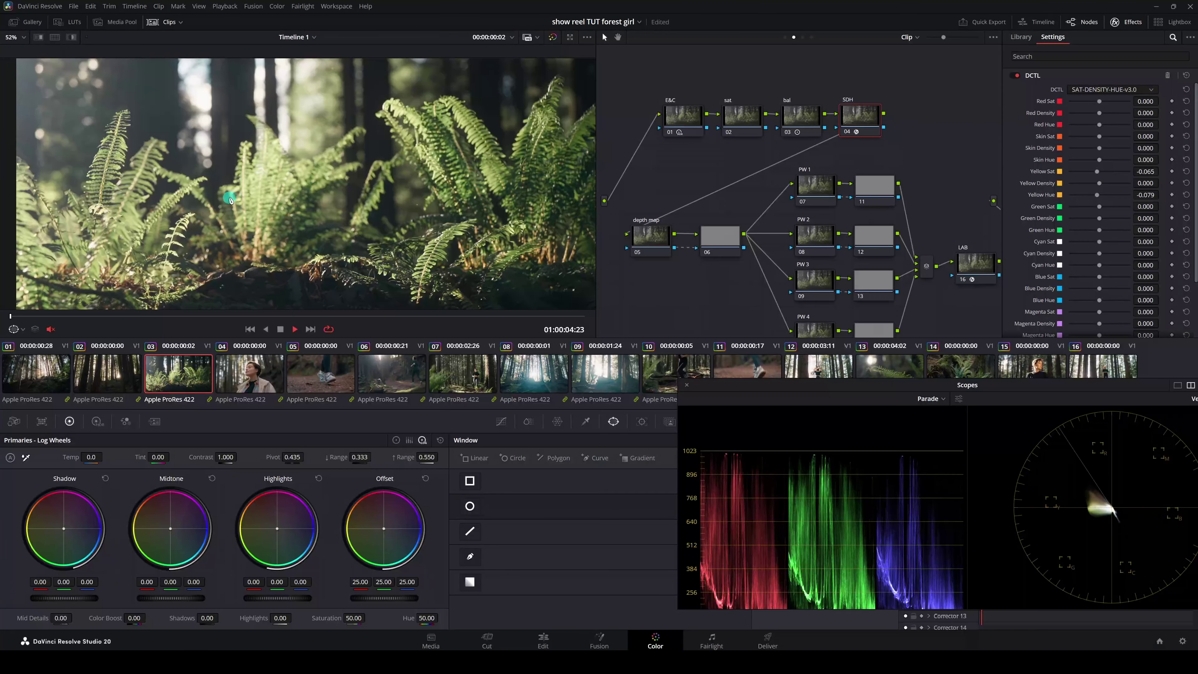
scroll(230, 199, down, 2)
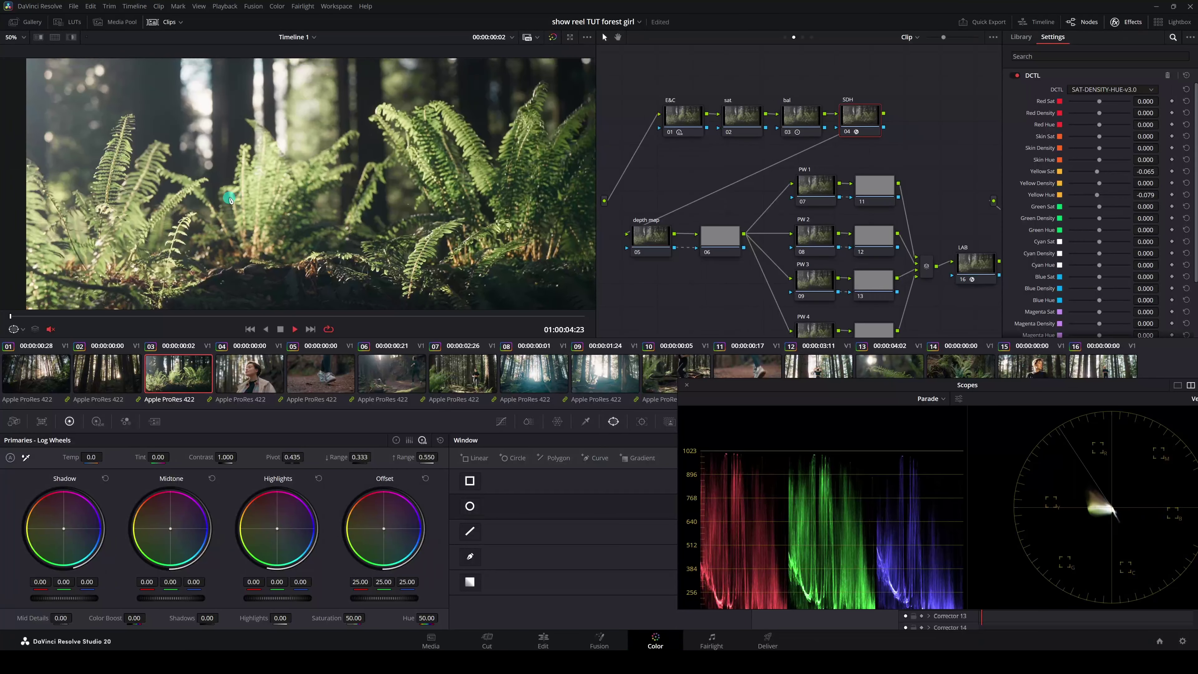
- Compare the fern greens on clip 03 with and without the SDH node's correction
click(846, 133)
click(846, 134)
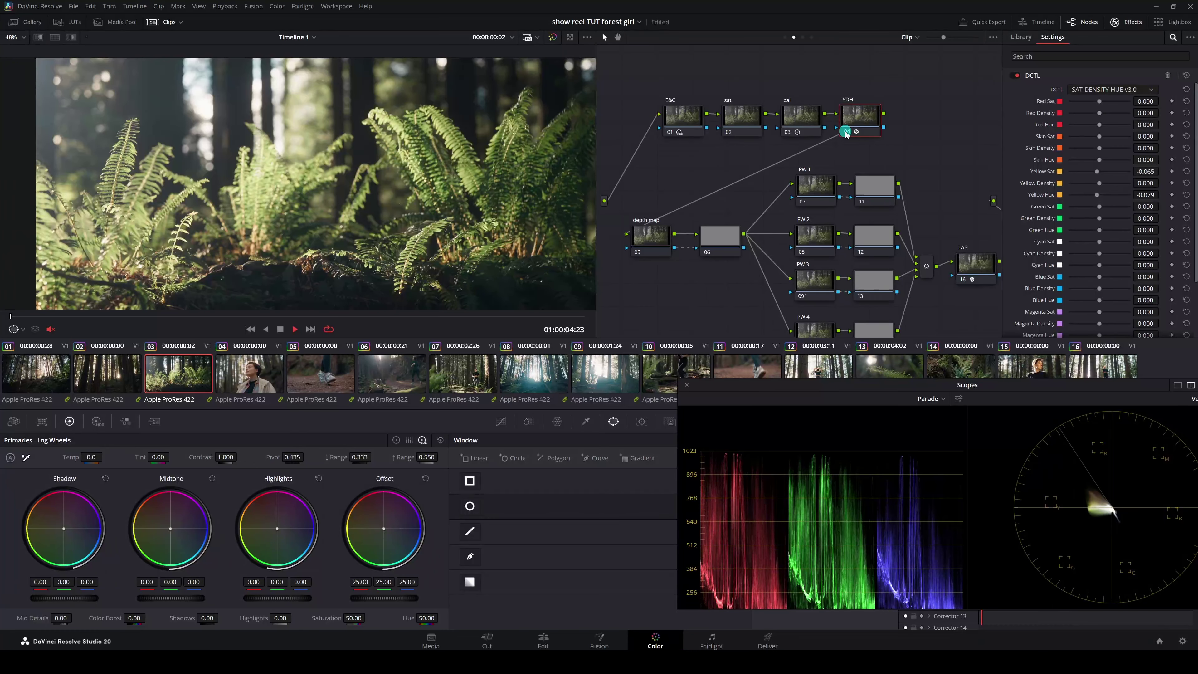
click(845, 134)
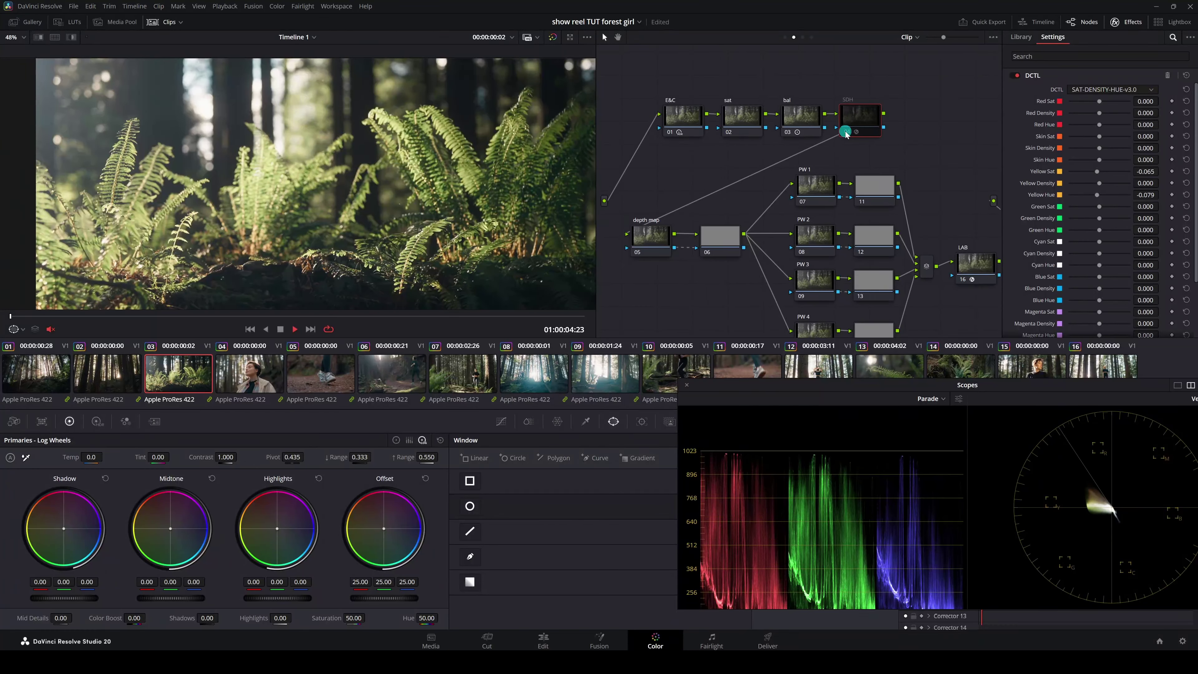
click(846, 133)
click(384, 127)
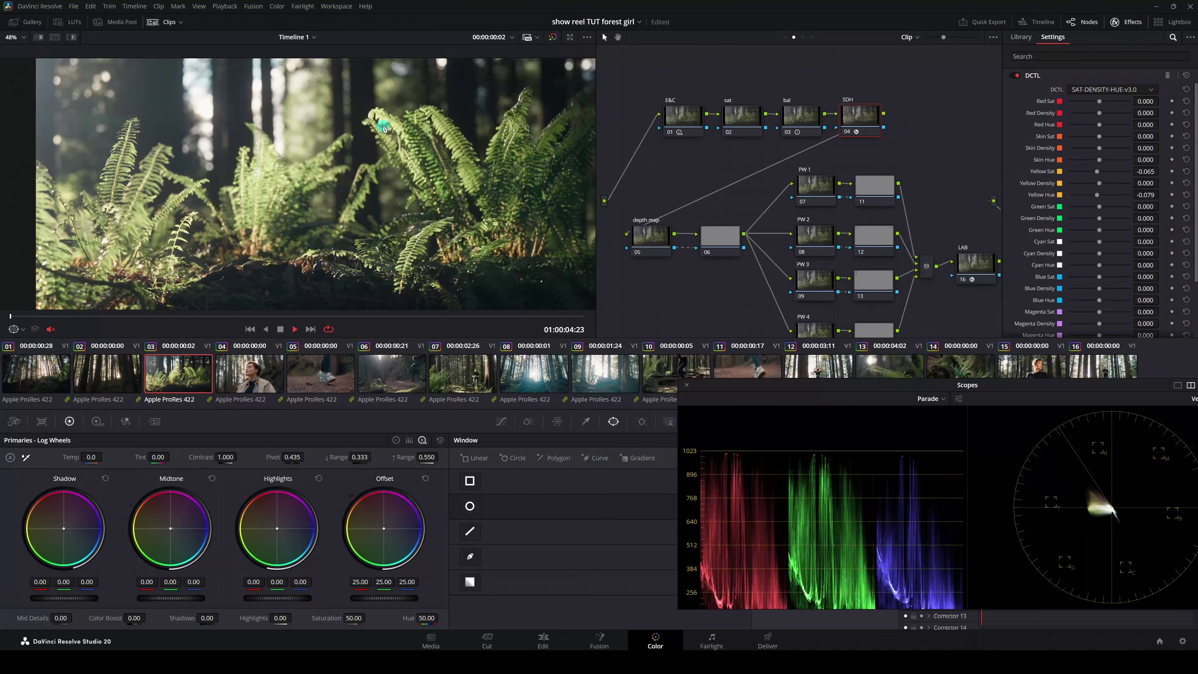
scroll(385, 128, down, 2)
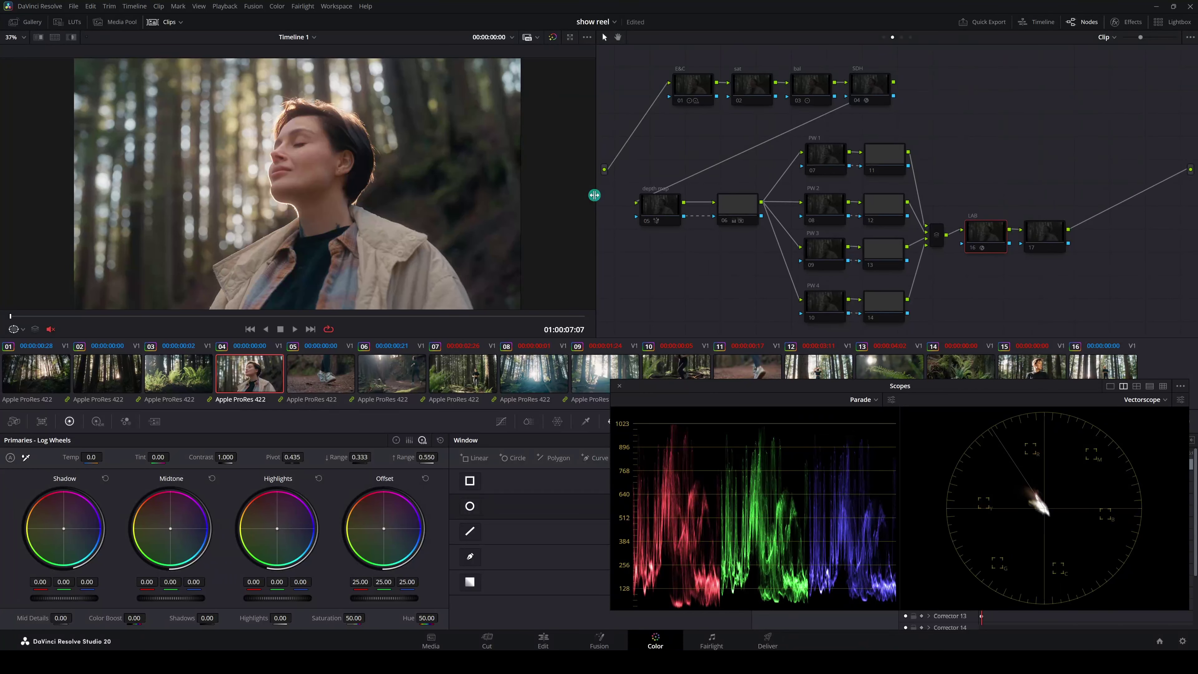
- Review clip 03 once more, return to clip 04, and enable its E&C and sat nodes
click(199, 378)
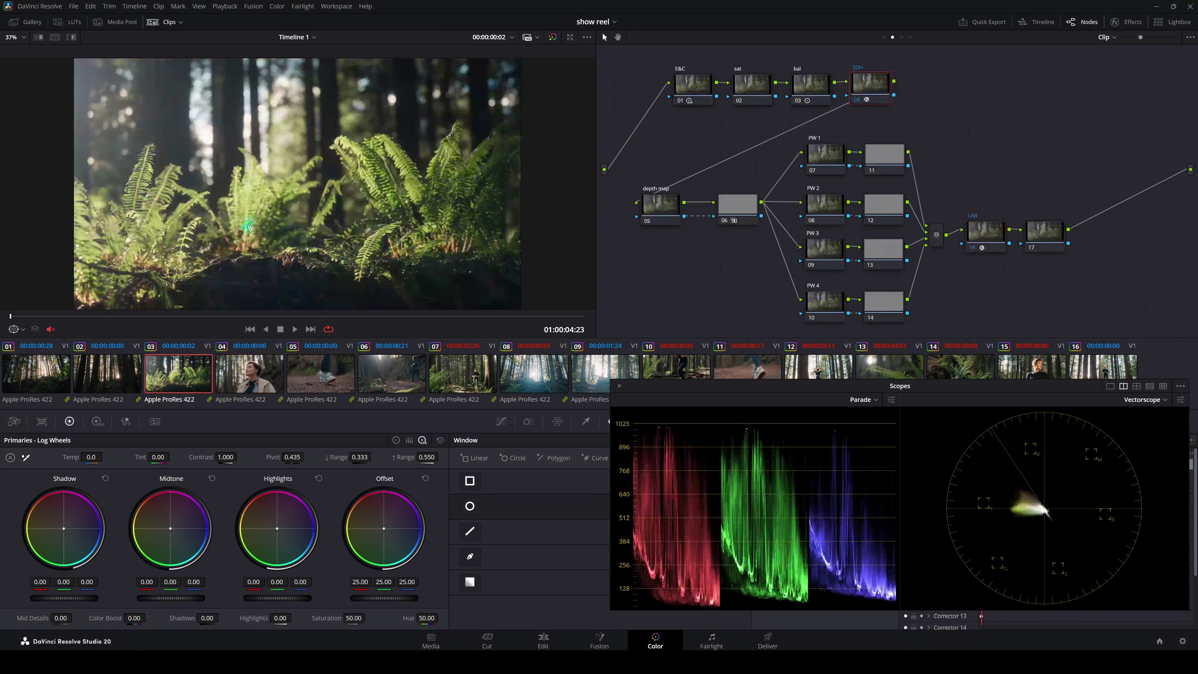
click(267, 387)
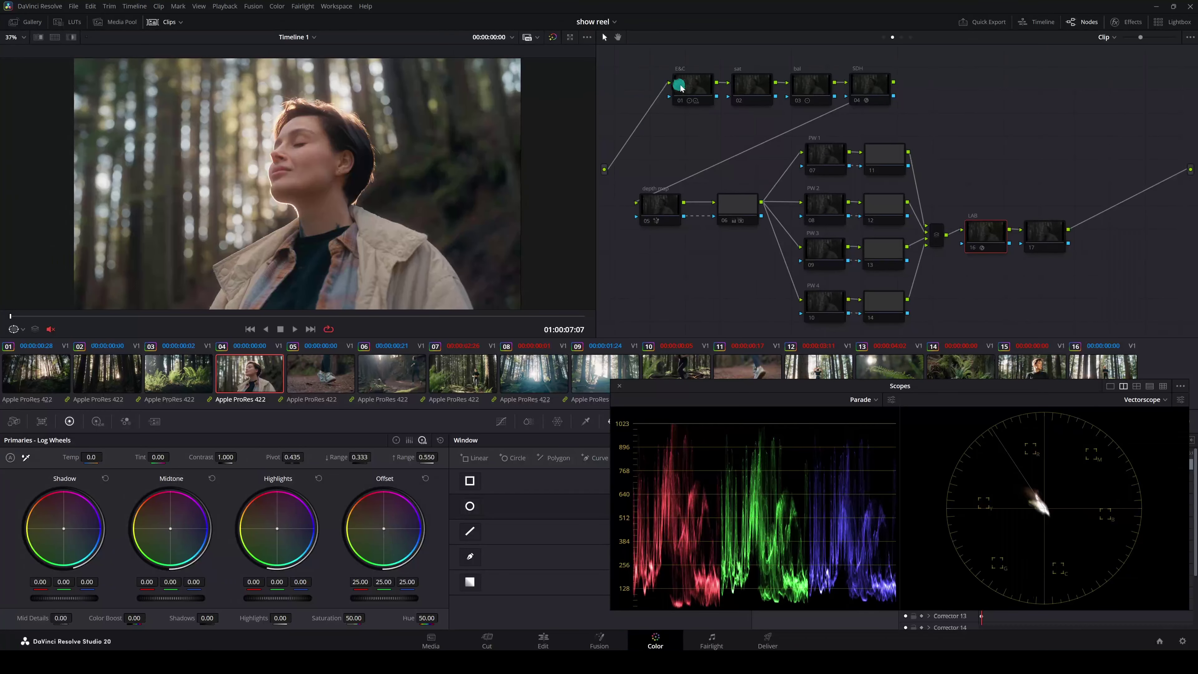
click(682, 101)
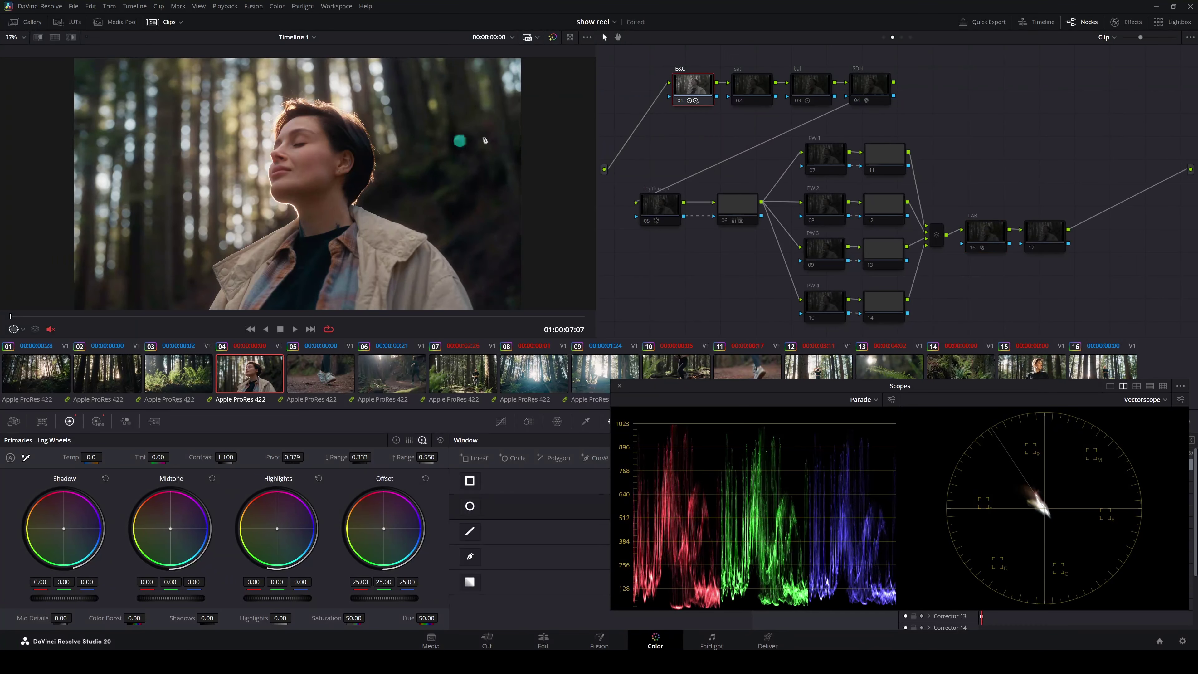
click(755, 89)
click(739, 100)
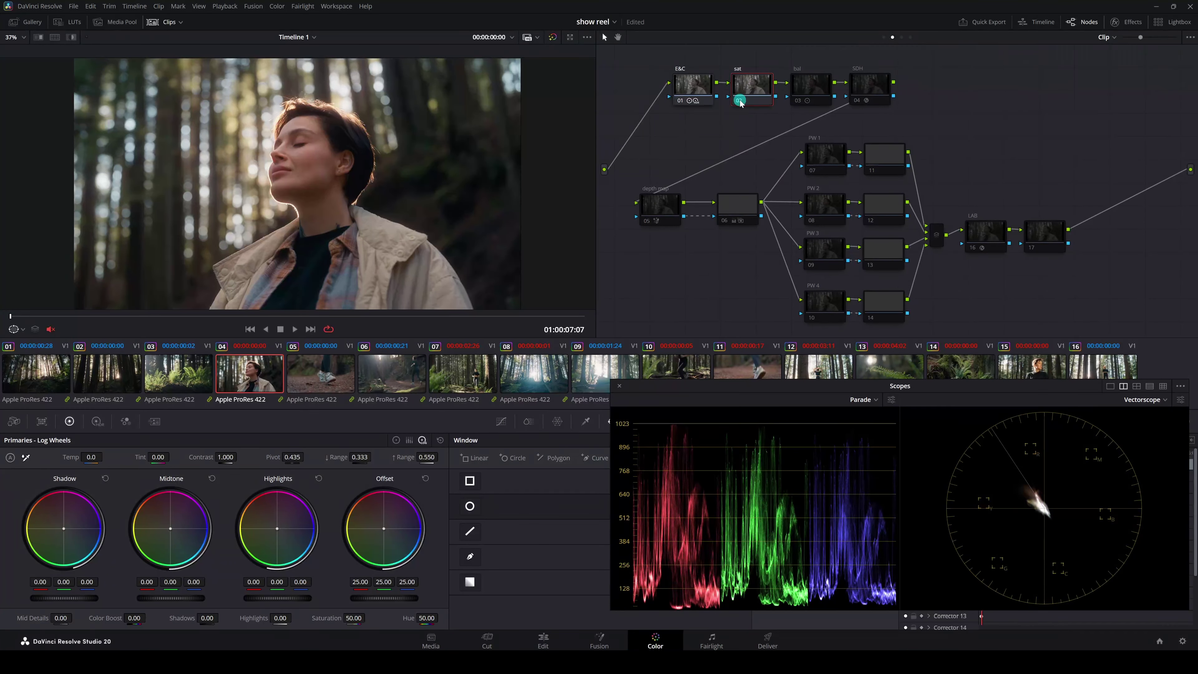
- Enable clip 04's bal node, comparing the dark background up close with and without its correction
click(798, 101)
click(798, 101)
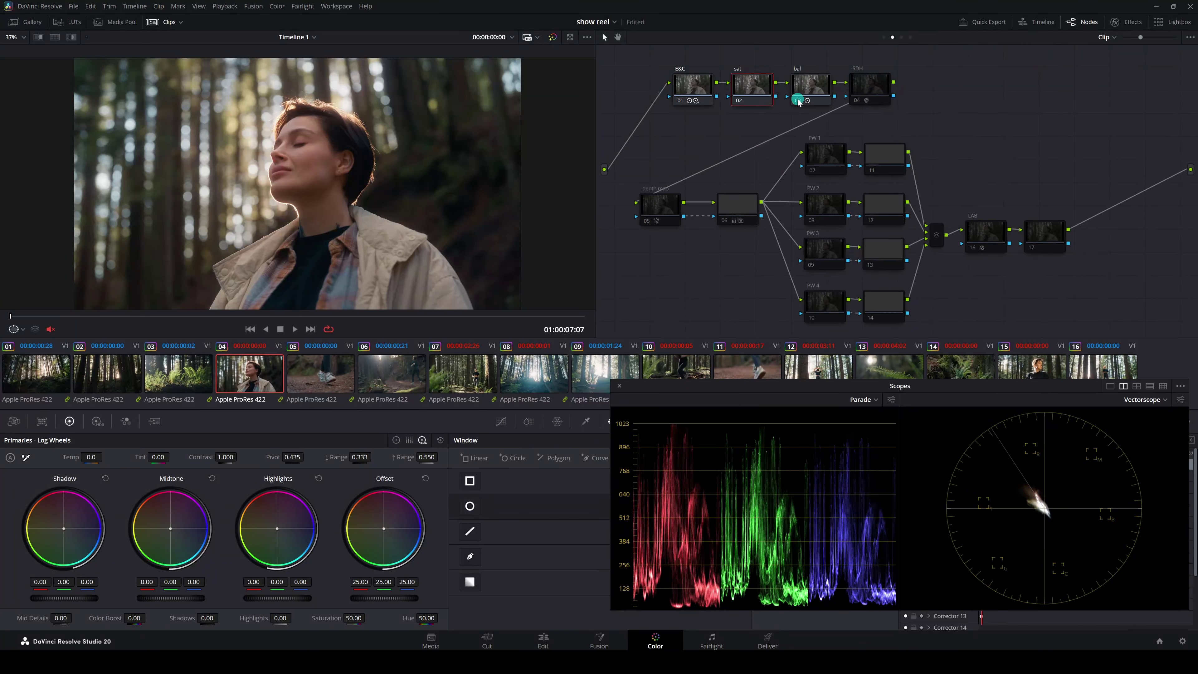
click(798, 101)
click(797, 100)
click(797, 100)
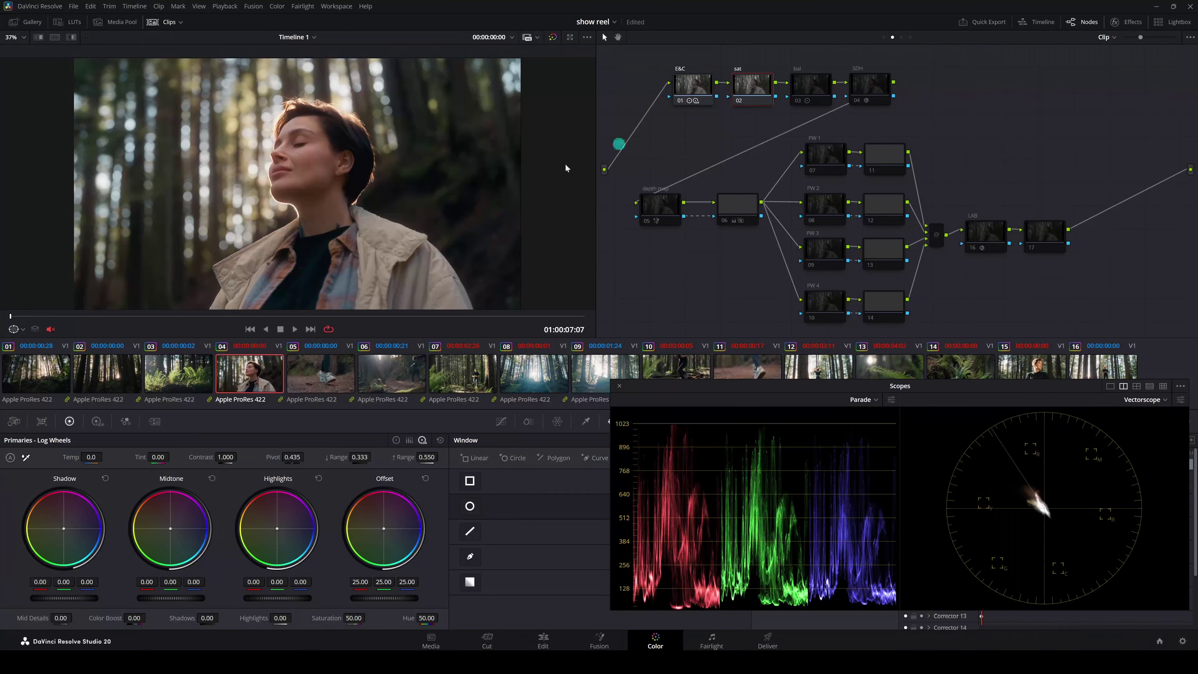
scroll(491, 227, up, 5)
click(797, 100)
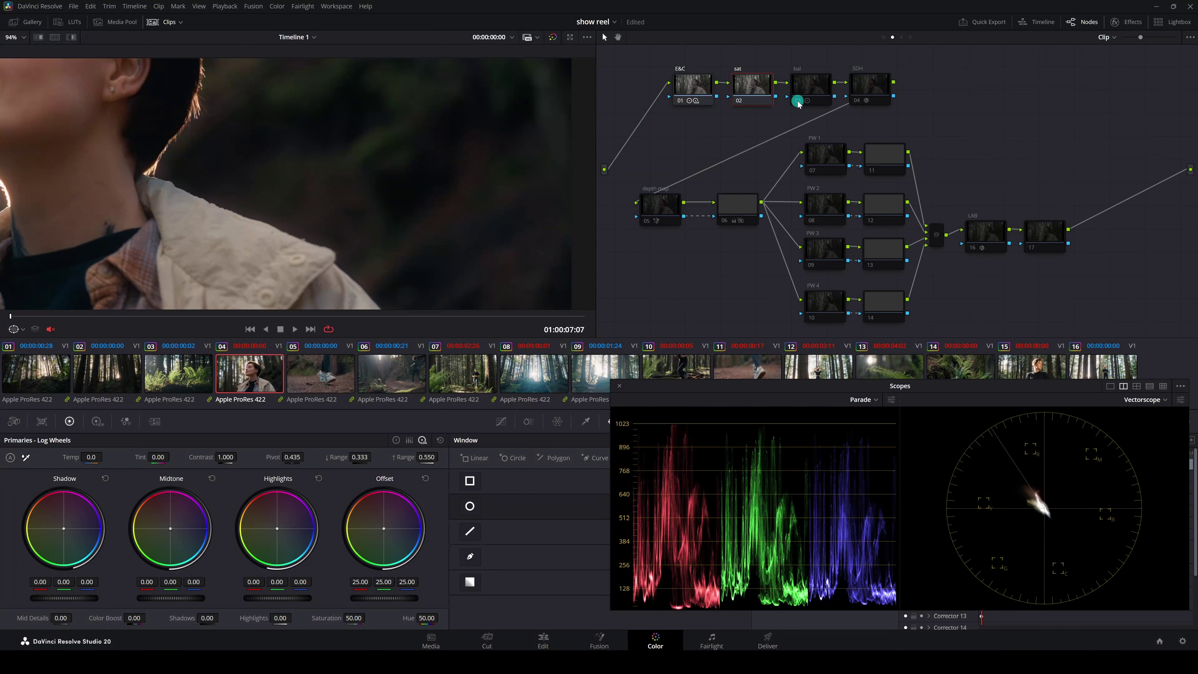
click(797, 100)
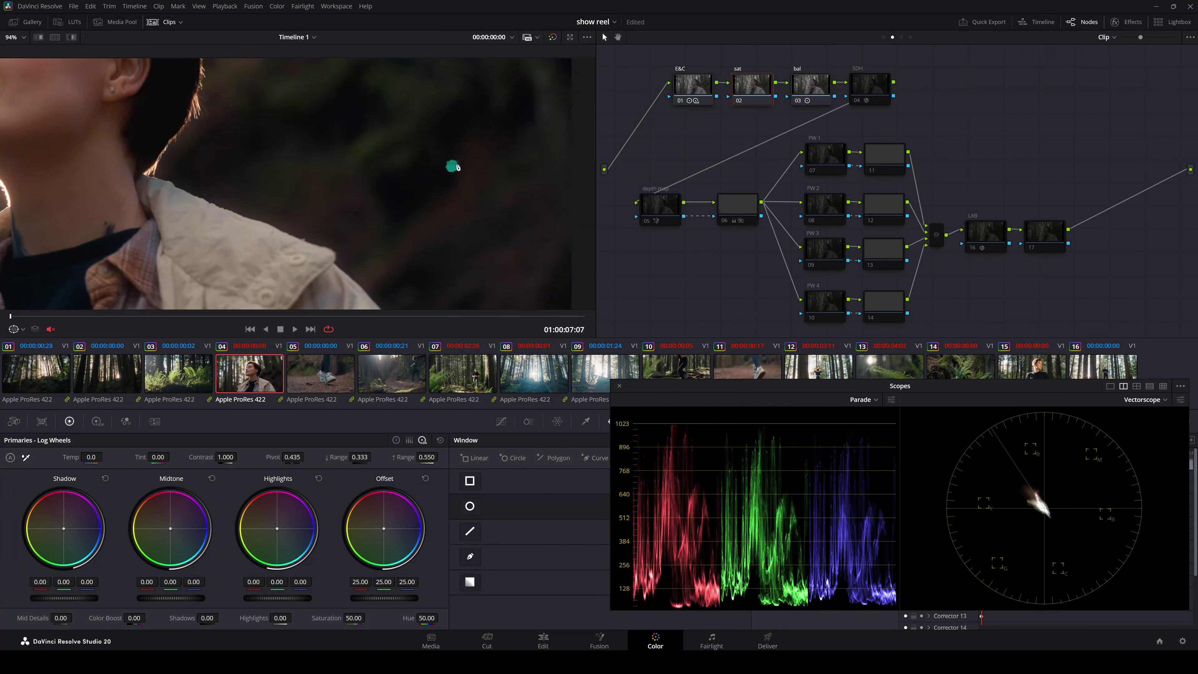
key(shift+z)
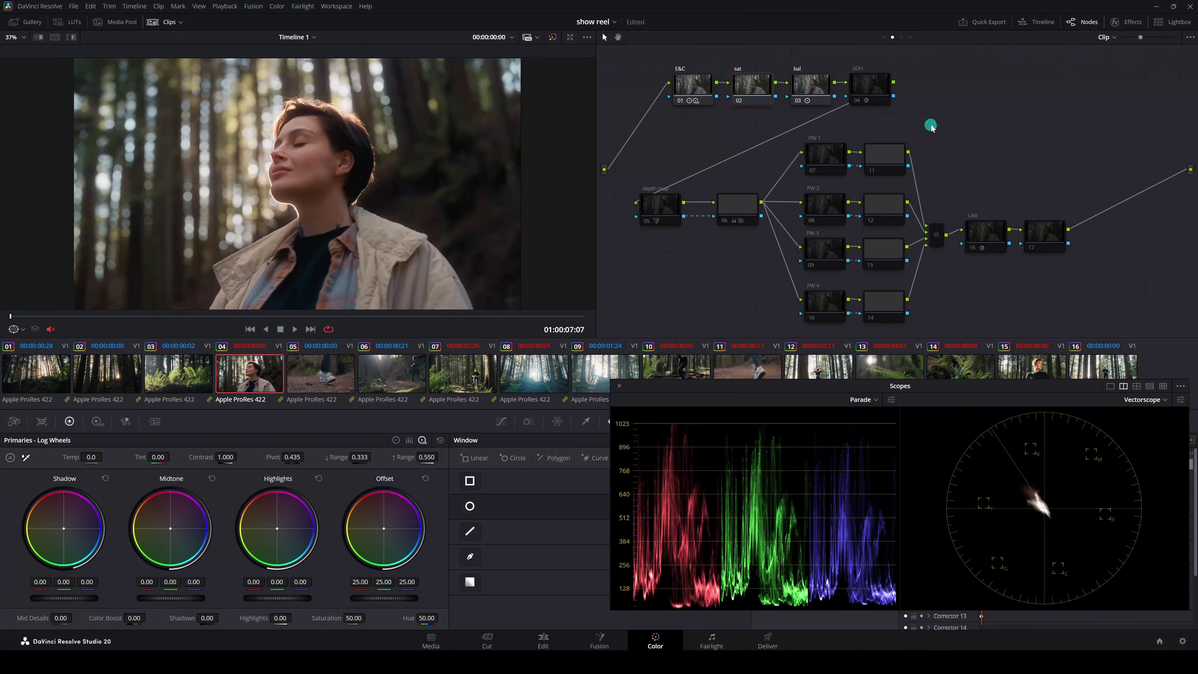
- Enable clip 04's SDH node and compare the woman and forest background with and without it
click(865, 87)
click(857, 101)
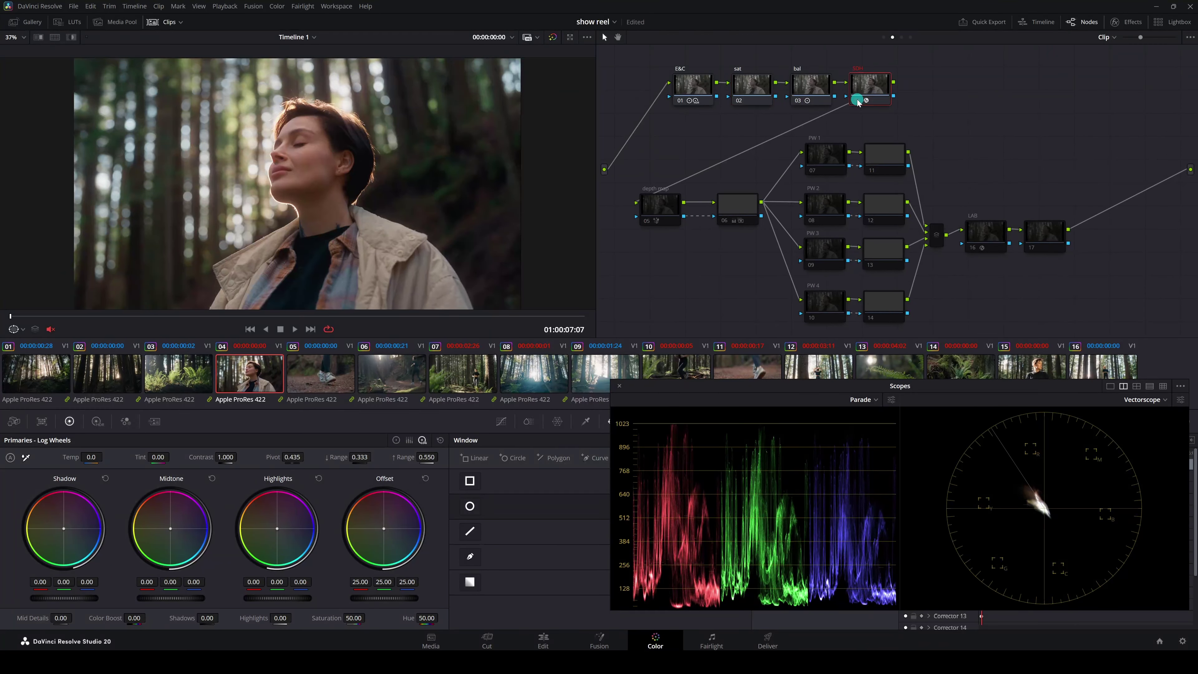
scroll(224, 124, up, 5)
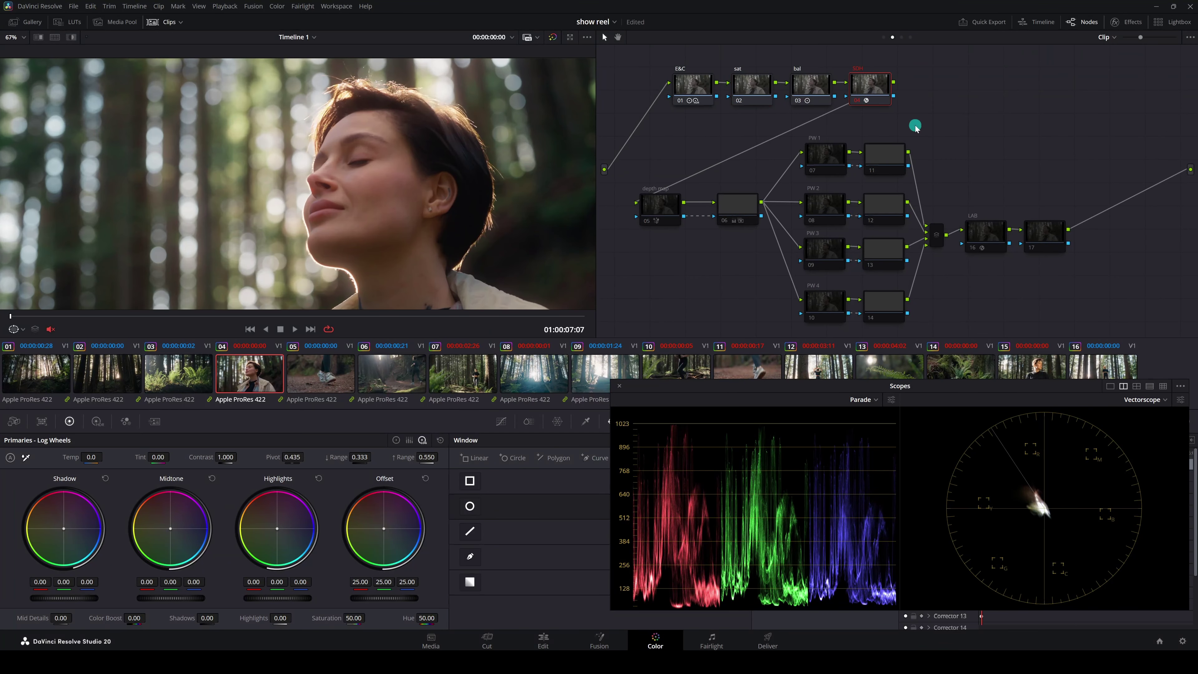
click(857, 100)
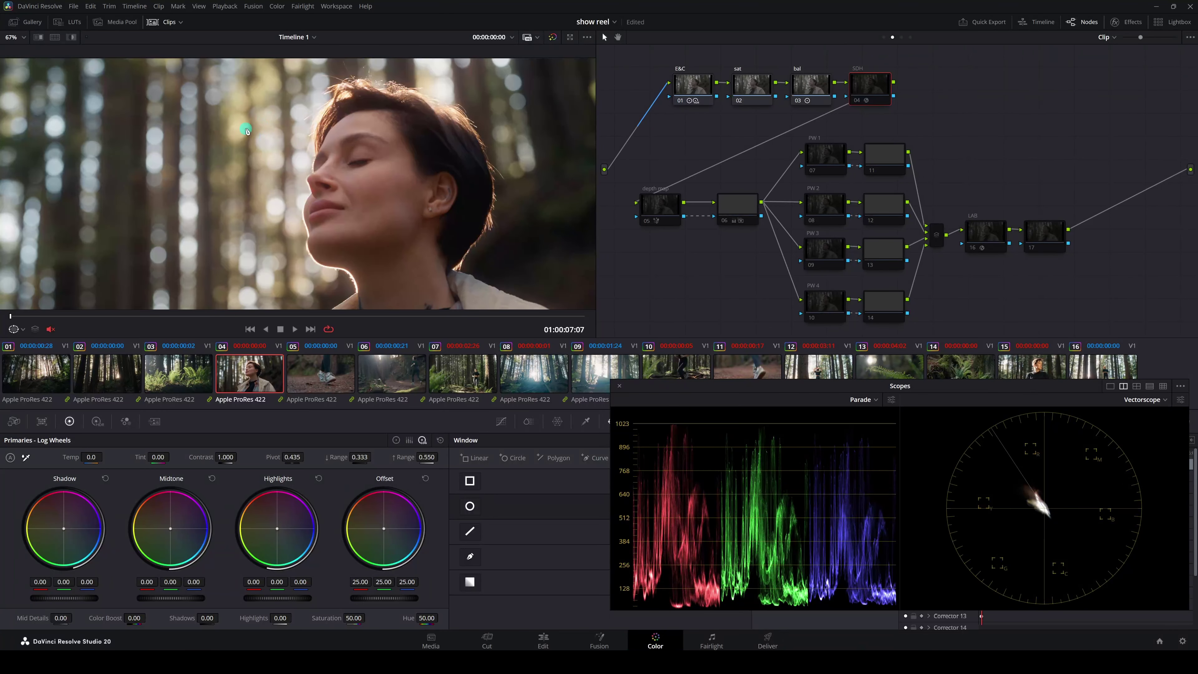
key(ctrl+d)
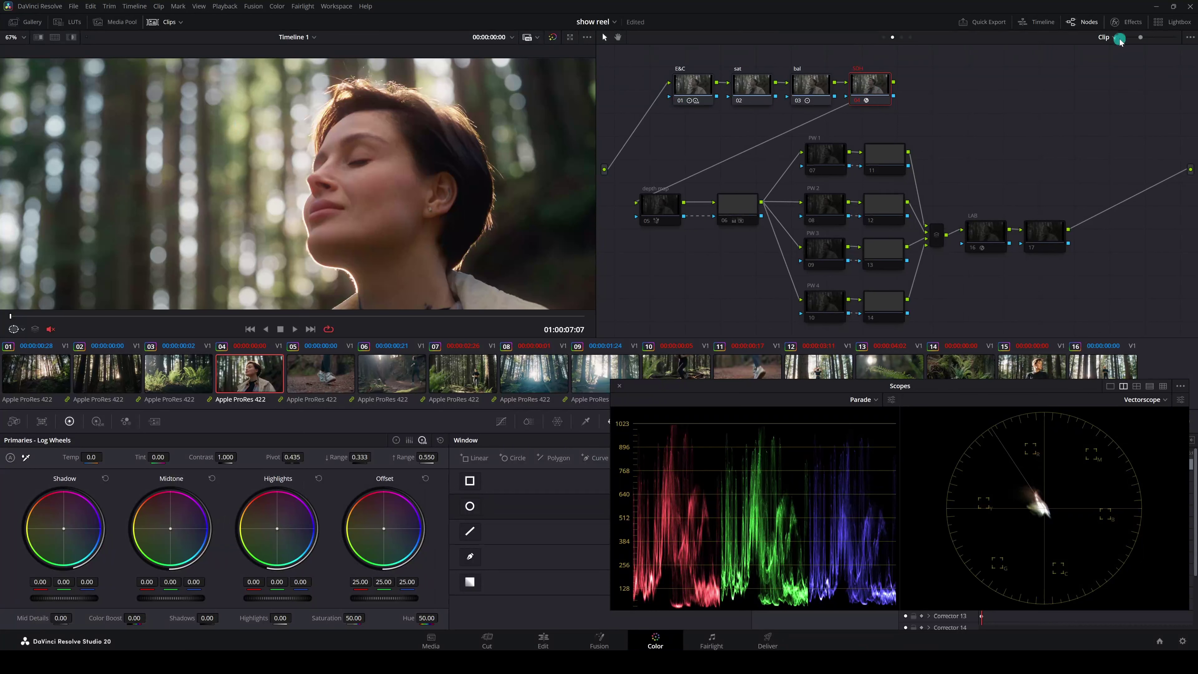
- Enable clip 04's depth map node and the masked node 06, comparing the forest background with and without them
click(1132, 22)
scroll(1073, 206, down, 2)
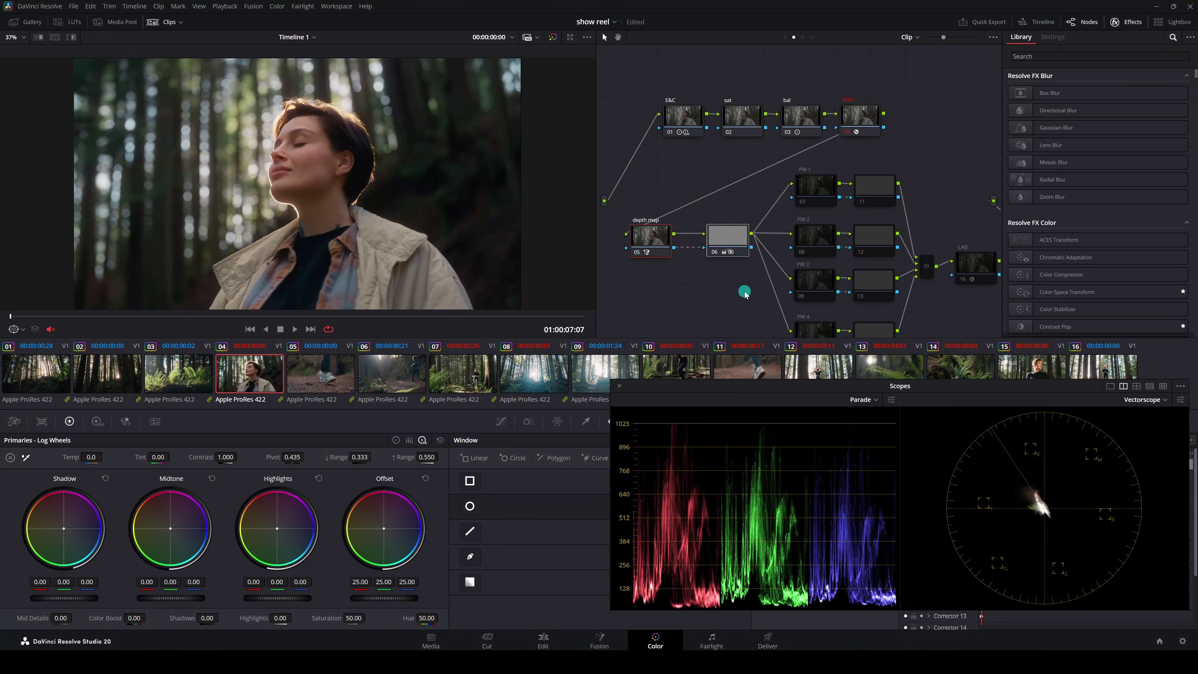
key(ctrl+d)
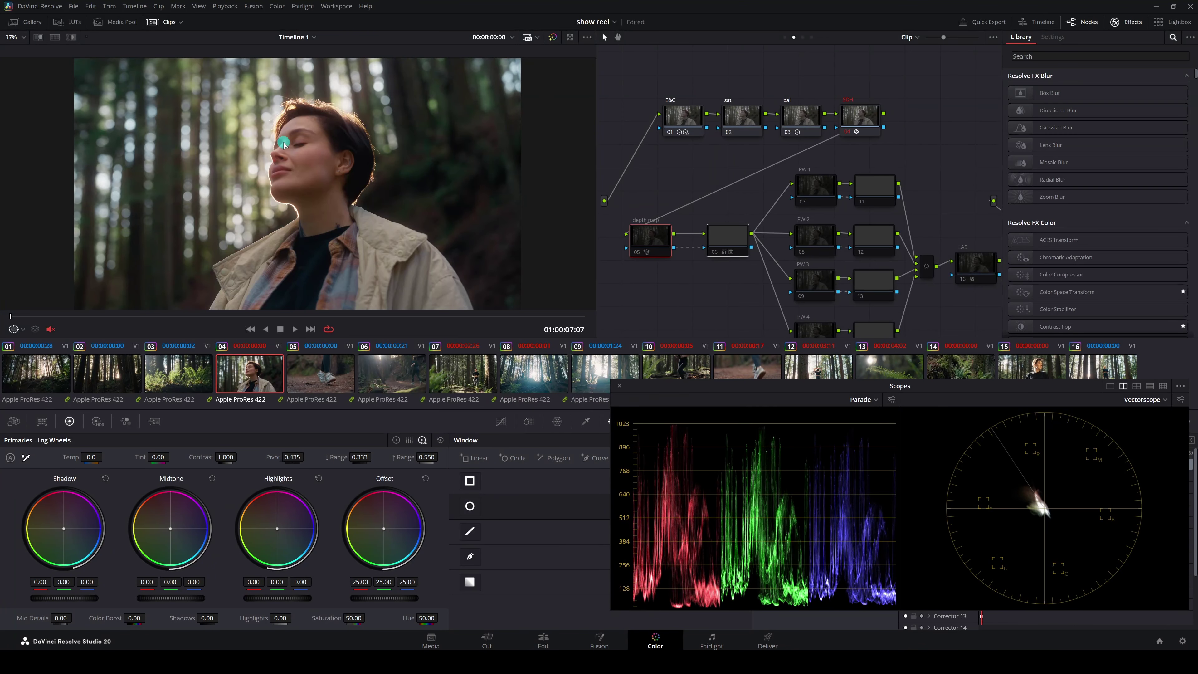
key(ctrl+d)
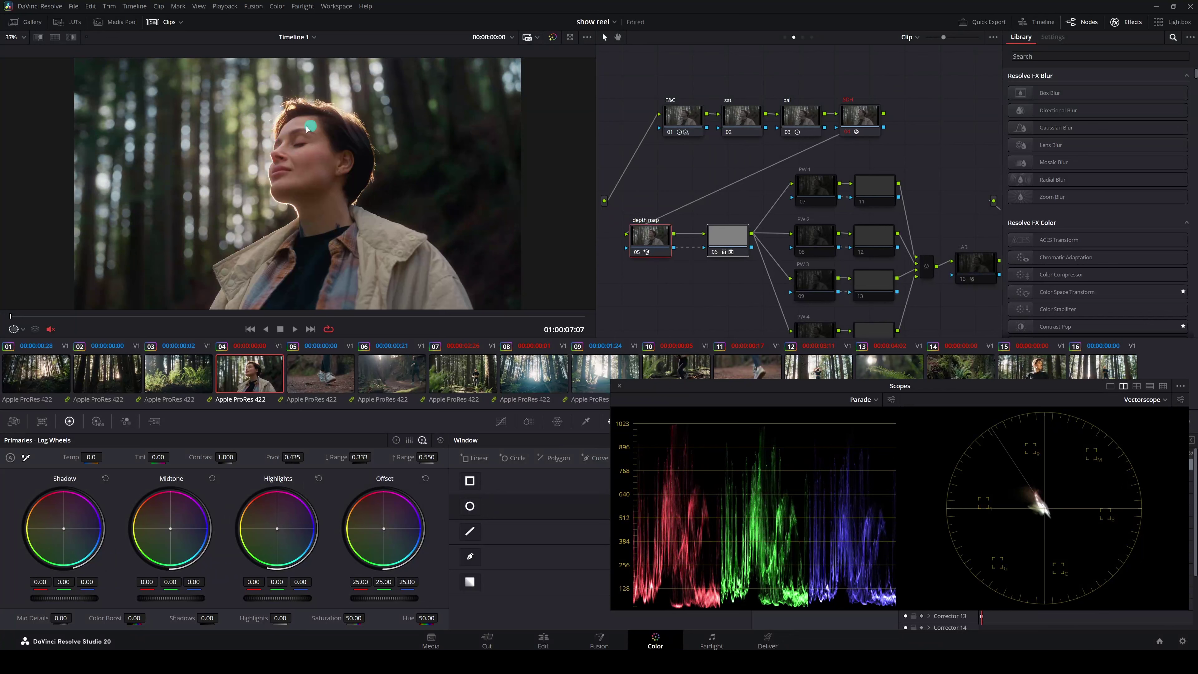
key(ctrl+d)
key(ctrl+d)
key(ctrl+d)
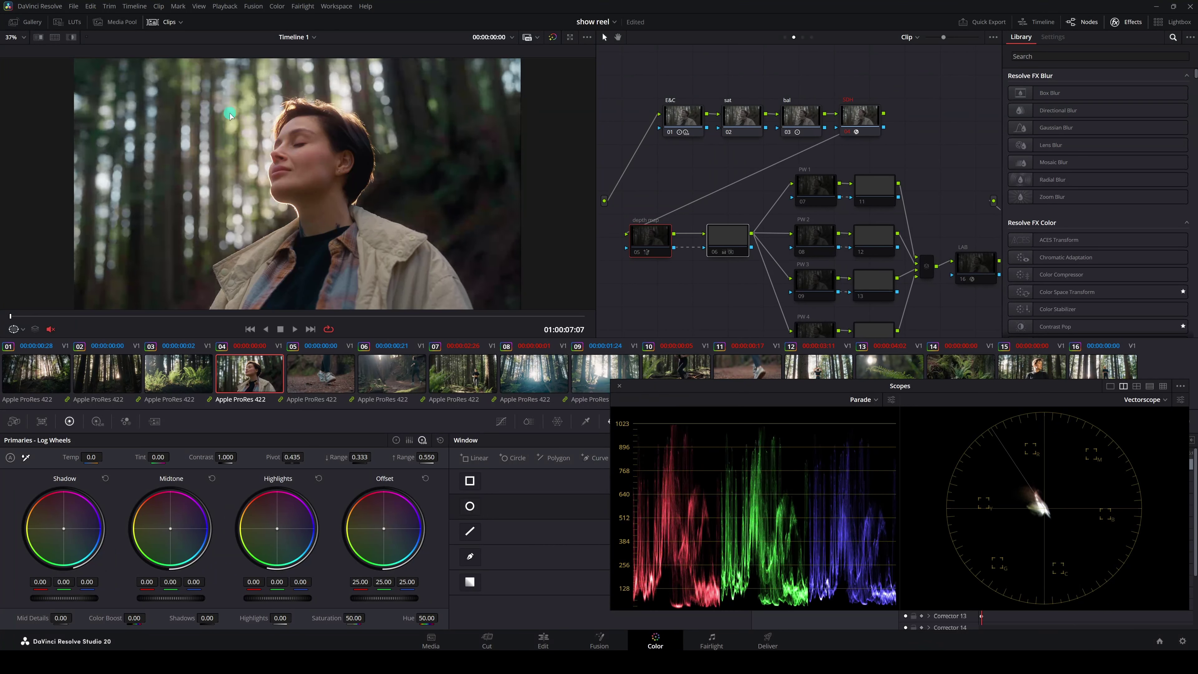
key(ctrl+d)
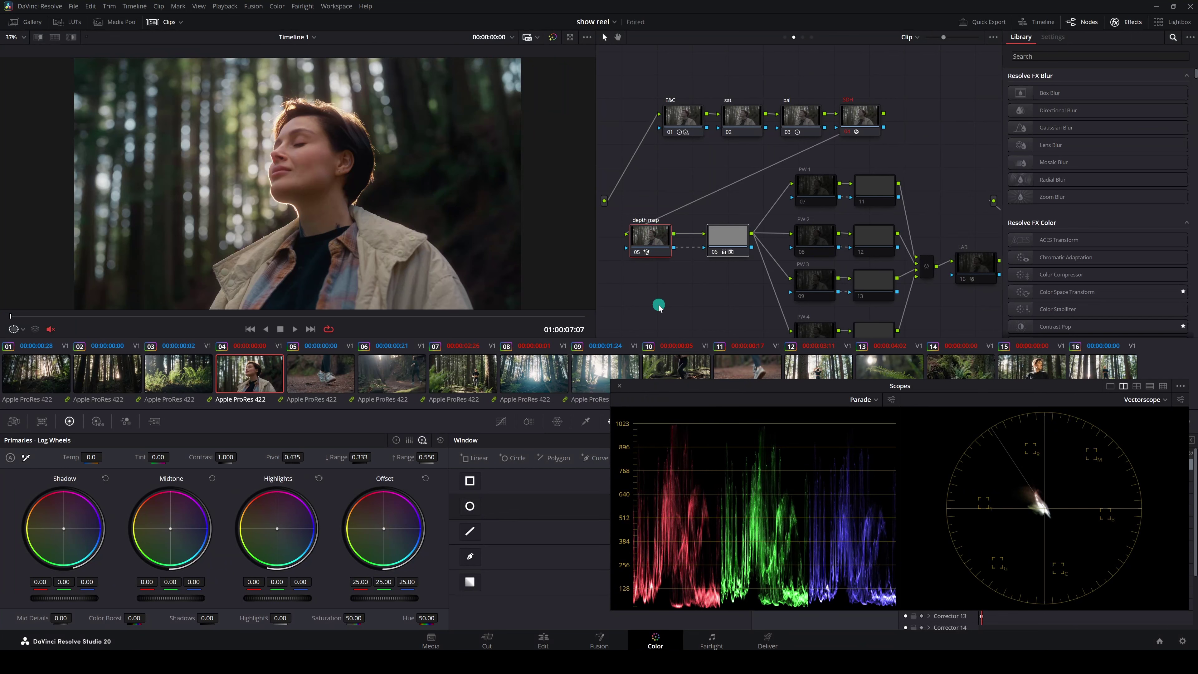
- Open node 06's Magic Mask and display its overlay to examine which area of clip 04 the mask covers
drag(650, 385, 860, 405)
click(670, 422)
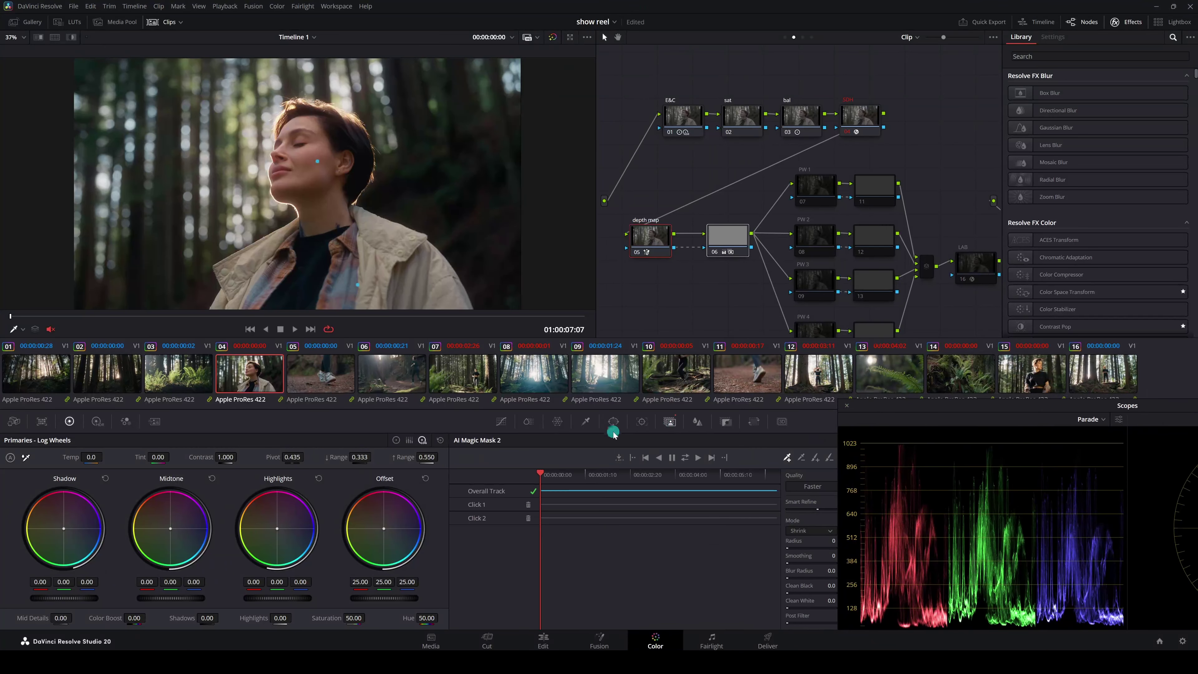
drag(862, 405, 944, 387)
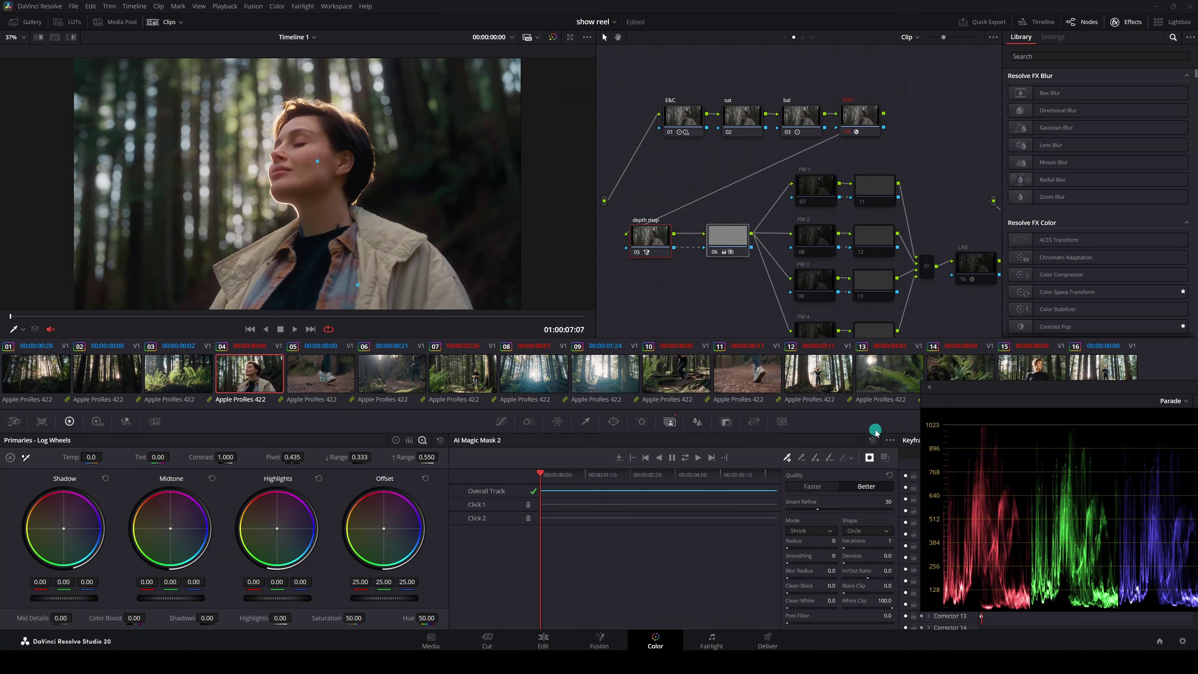
click(885, 457)
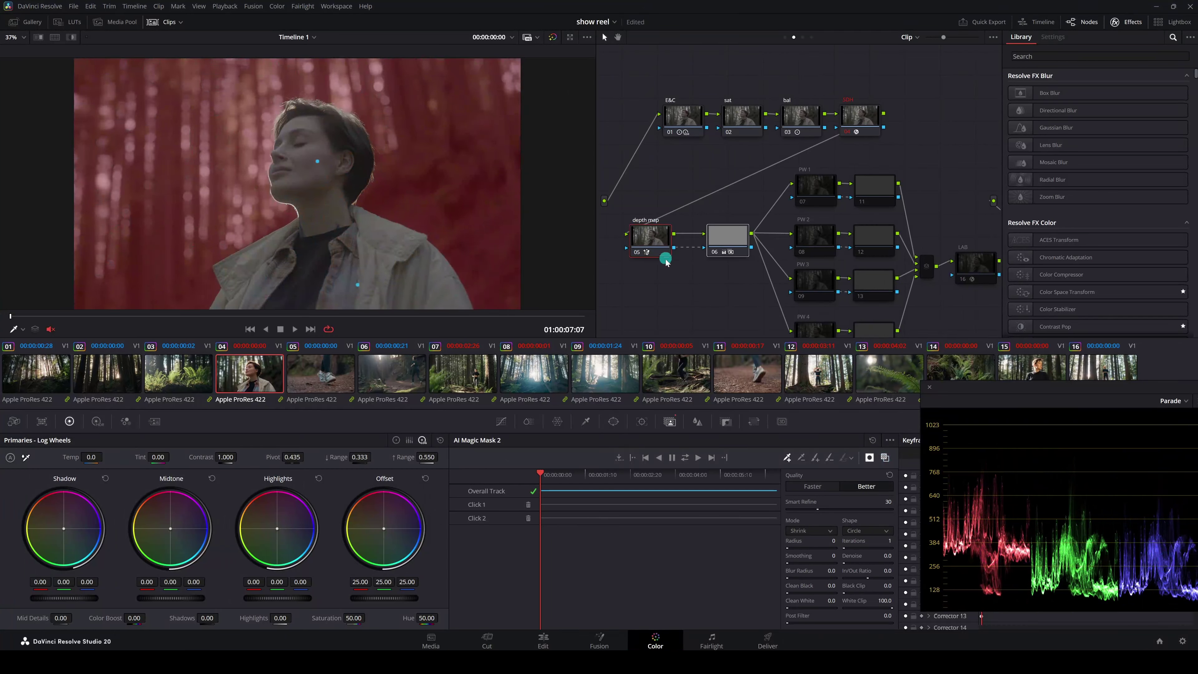
click(728, 241)
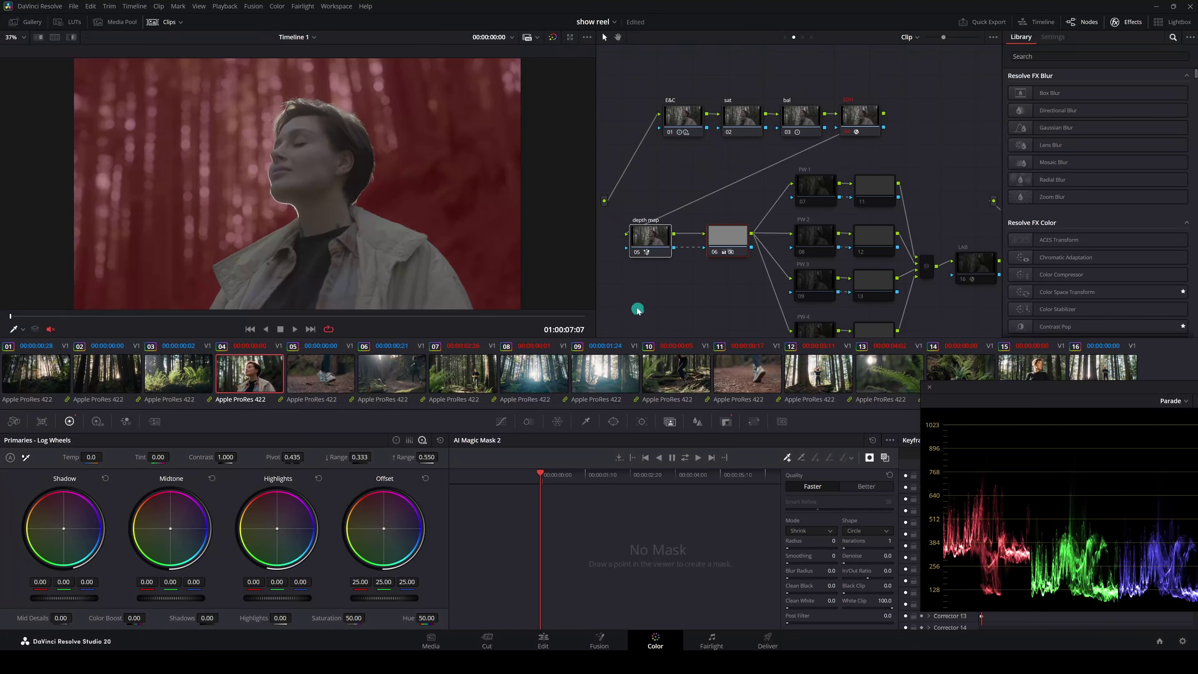
click(881, 458)
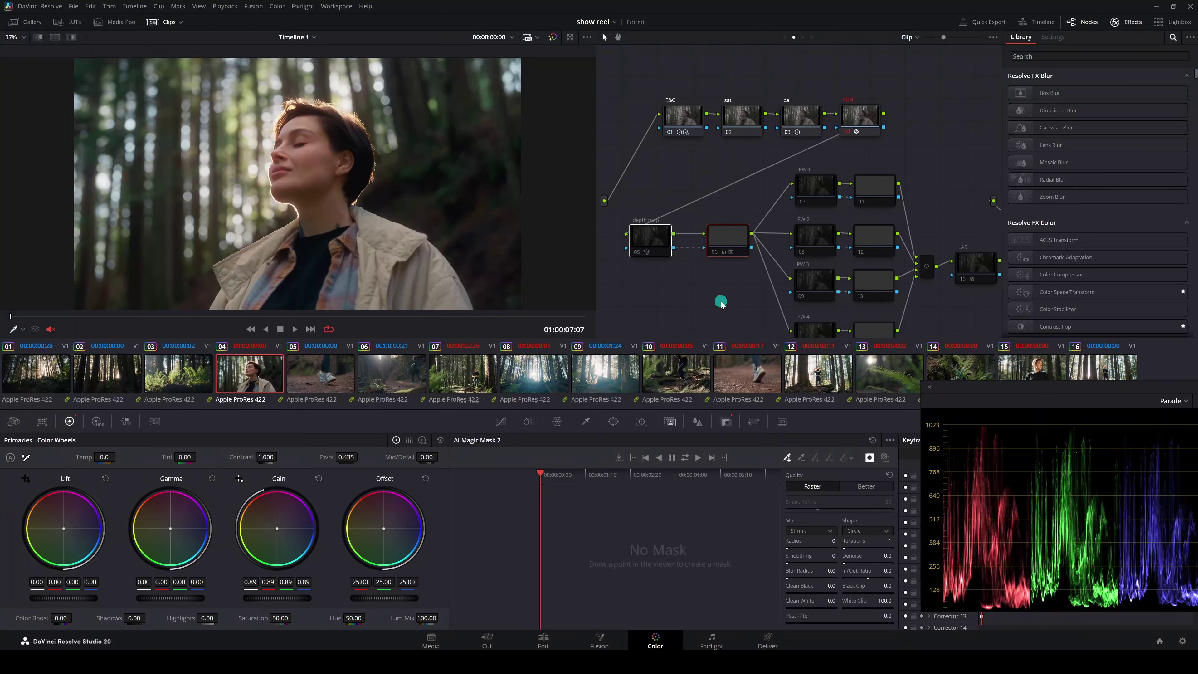
- Enable clip 04's depth map, node 06 and all four PW branches, and scrub through to the clip's end
scroll(721, 299, down, 1)
drag(778, 152, 928, 326)
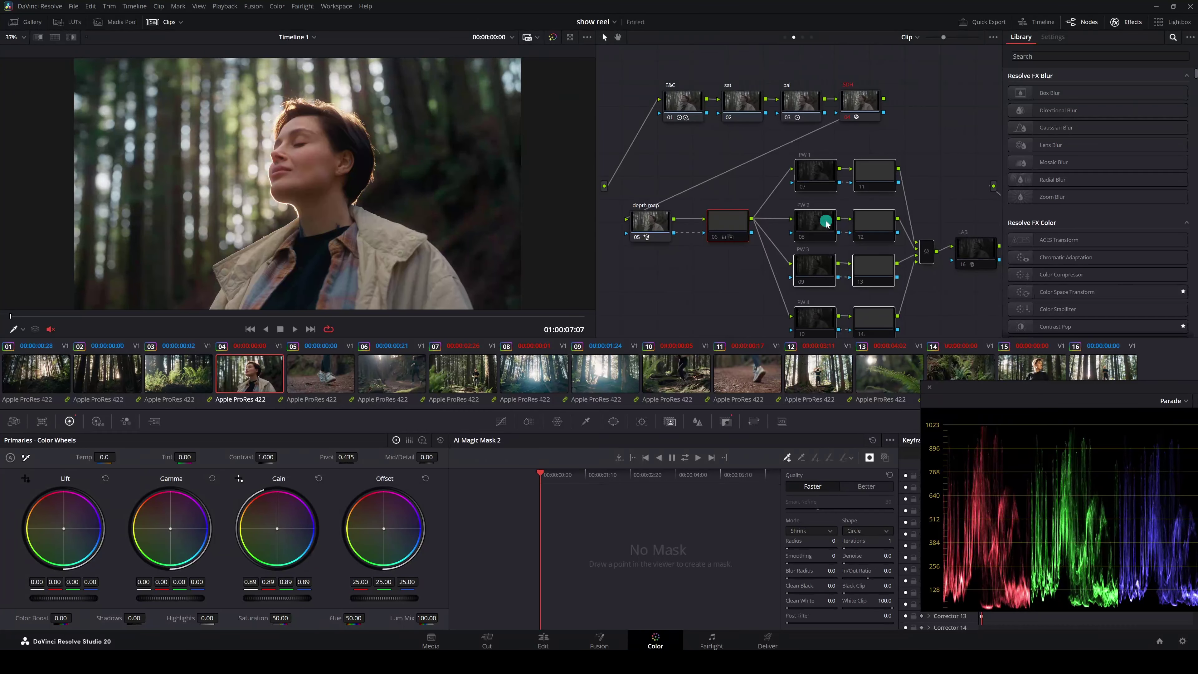
key(ctrl+z)
scroll(348, 176, down, 1)
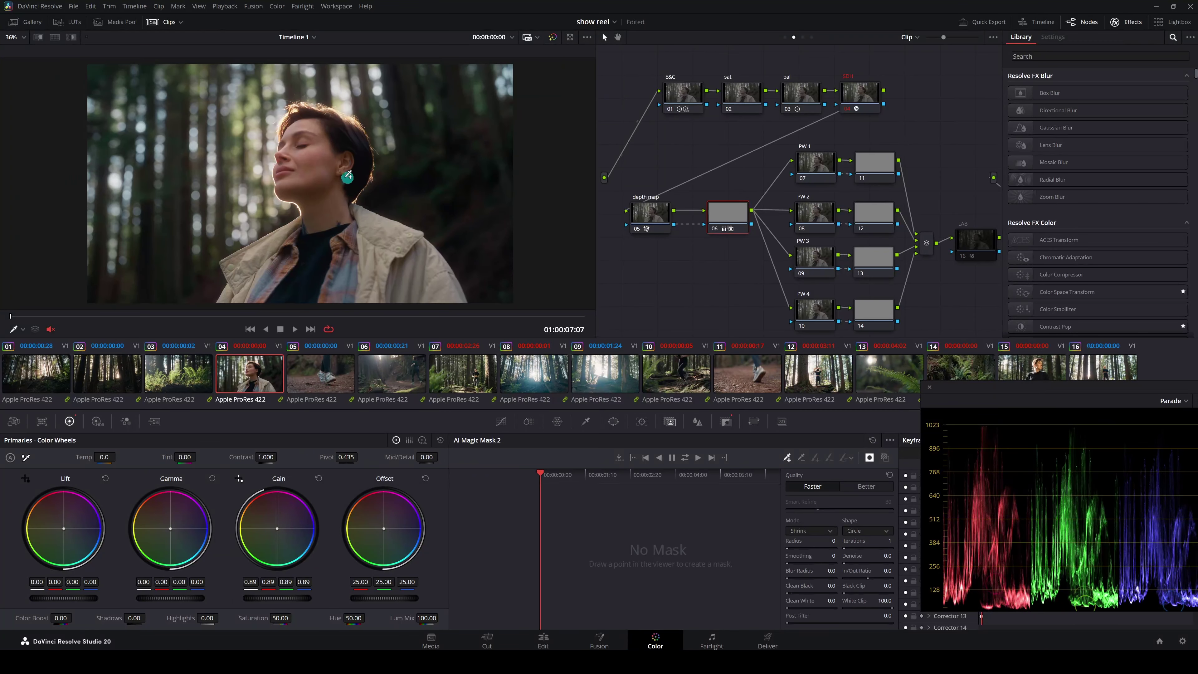
drag(157, 321, 701, 188)
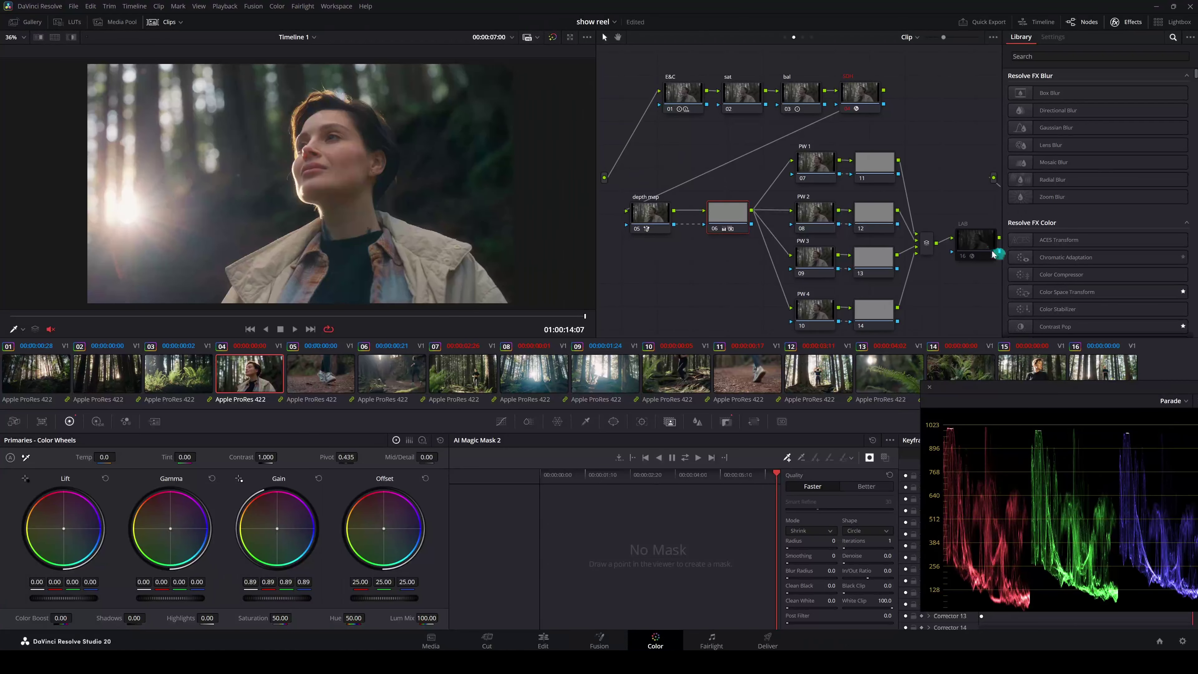
- Switch to clip 05 and enable its E&C, sat, bal and SDH nodes
click(293, 389)
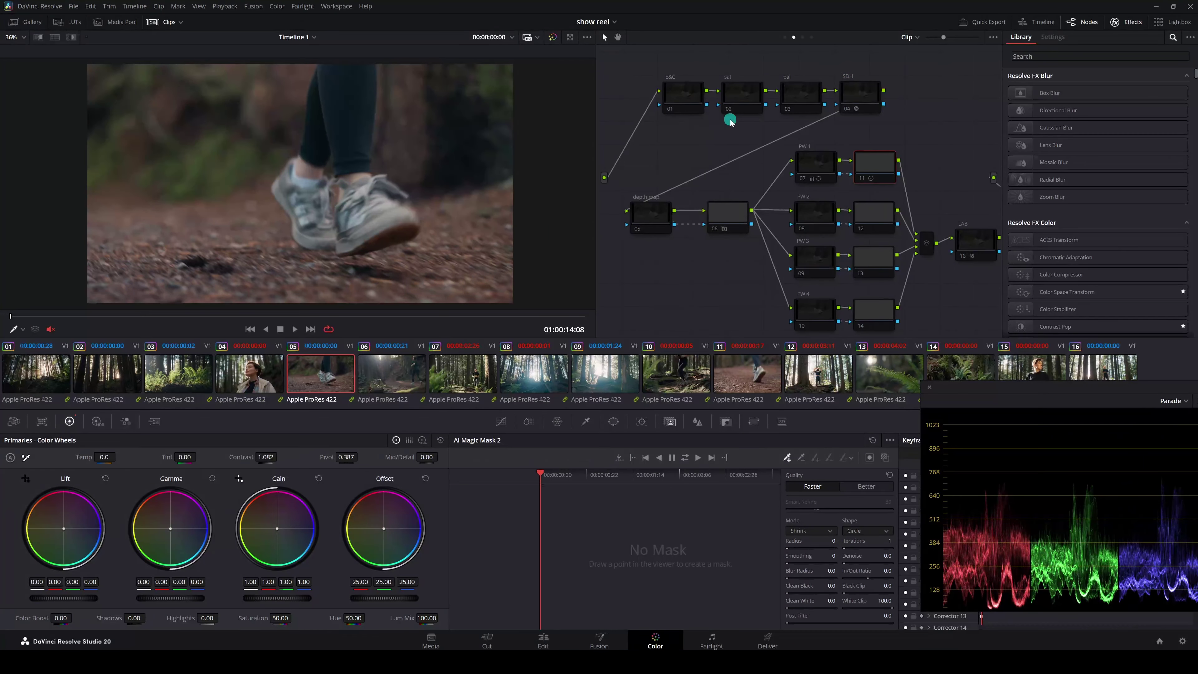
click(683, 101)
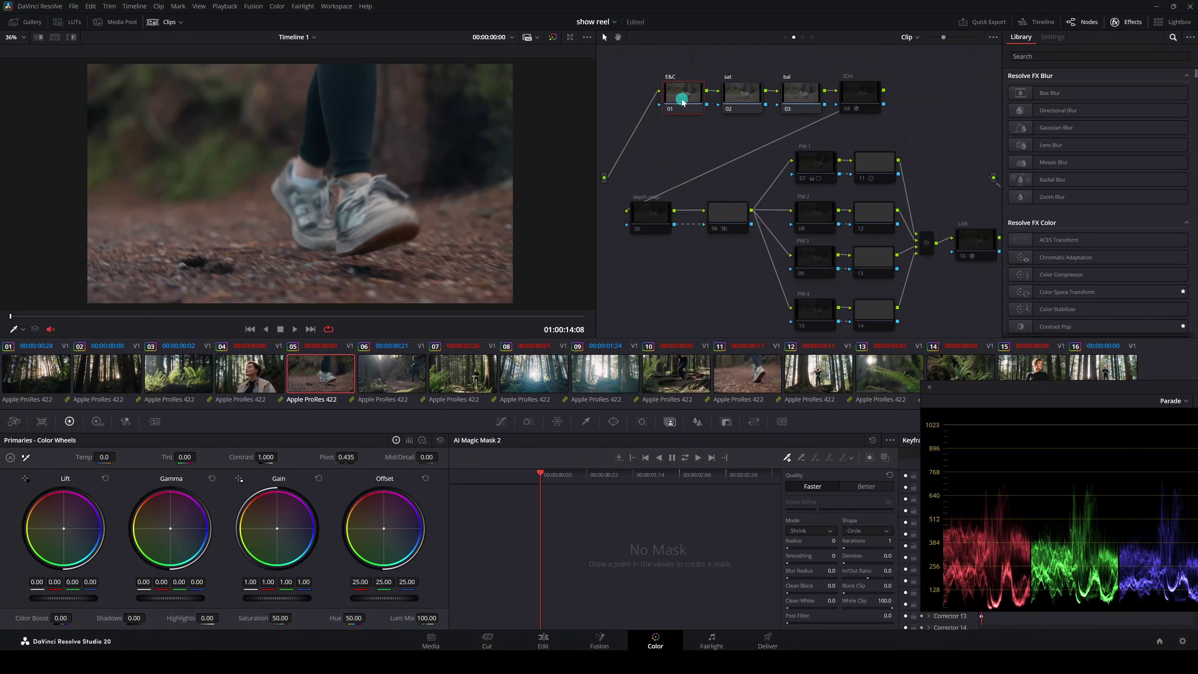
click(851, 92)
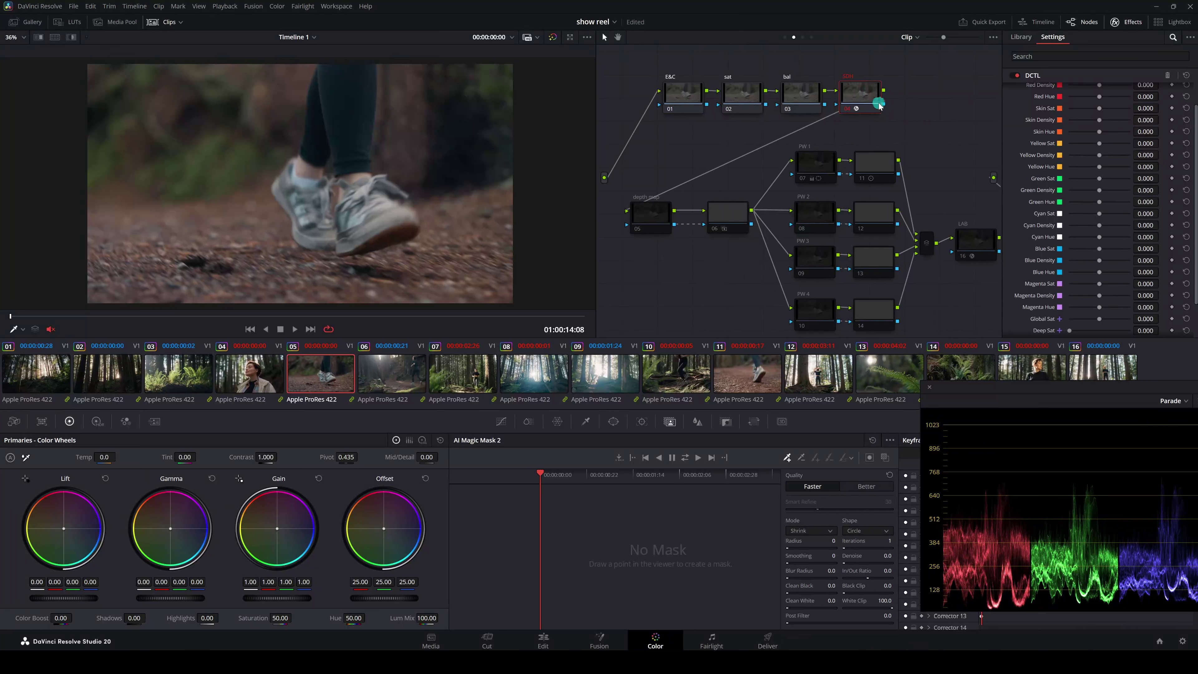
- Enable clip 05's depth map node, node 06, the PW 1 node and its companion node 11
drag(734, 267, 636, 205)
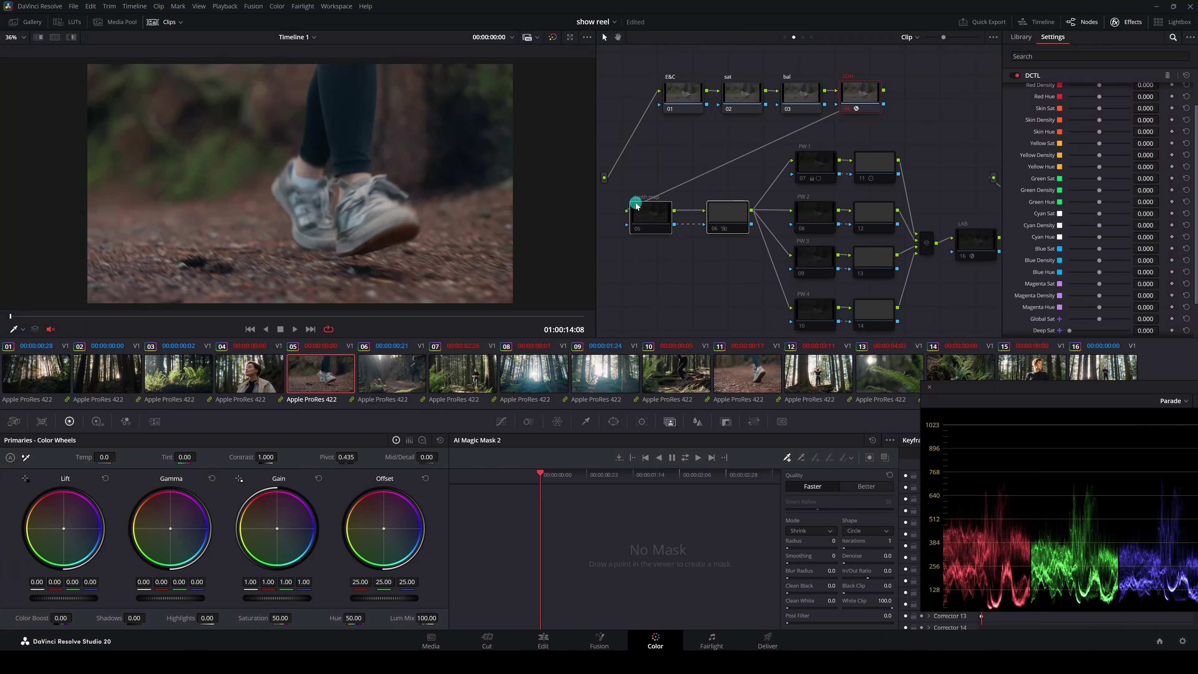
key(ctrl+d)
click(666, 262)
drag(630, 255, 733, 202)
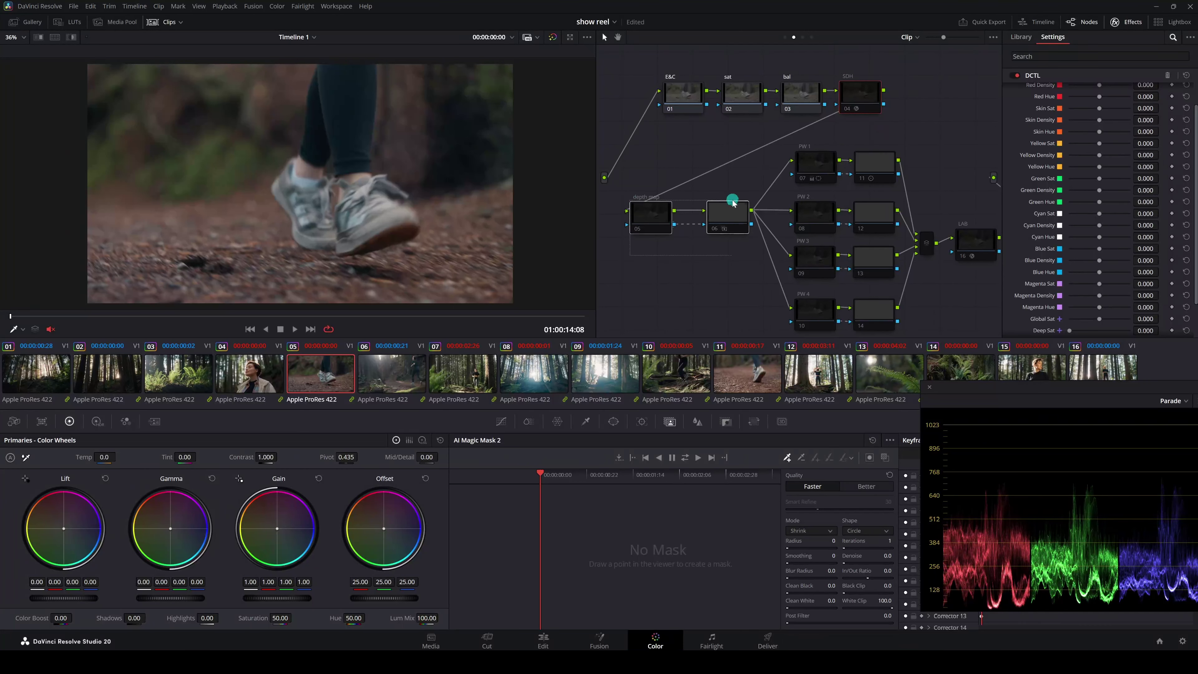
key(ctrl+d)
click(802, 180)
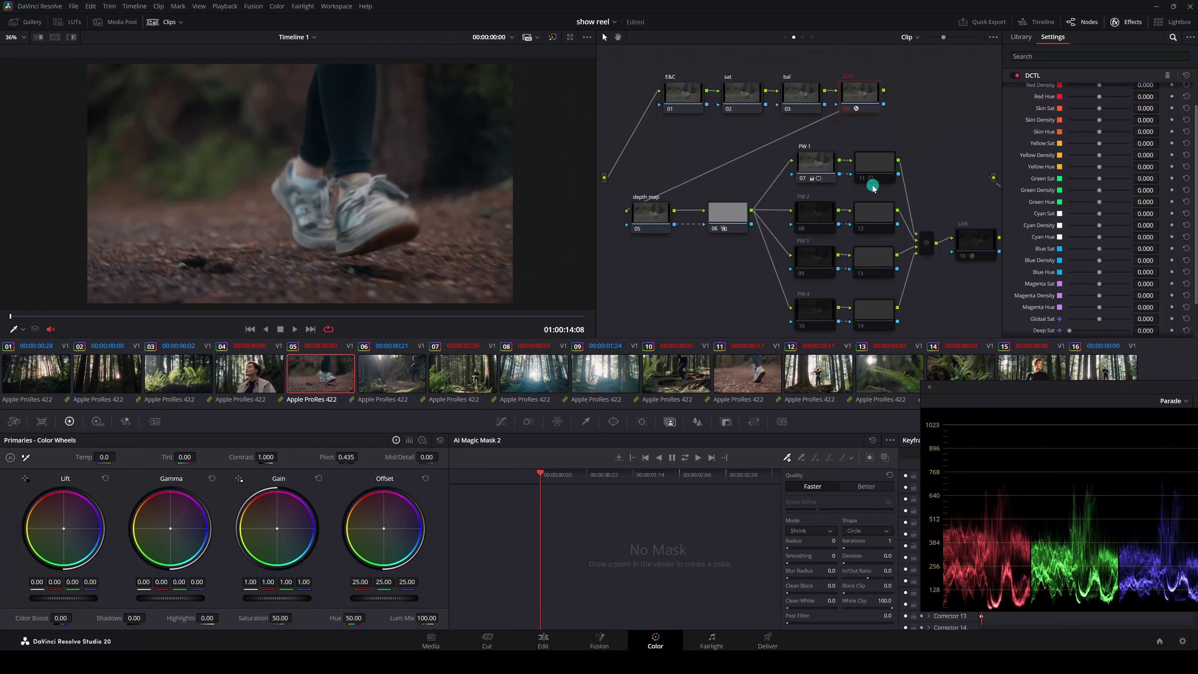
click(861, 179)
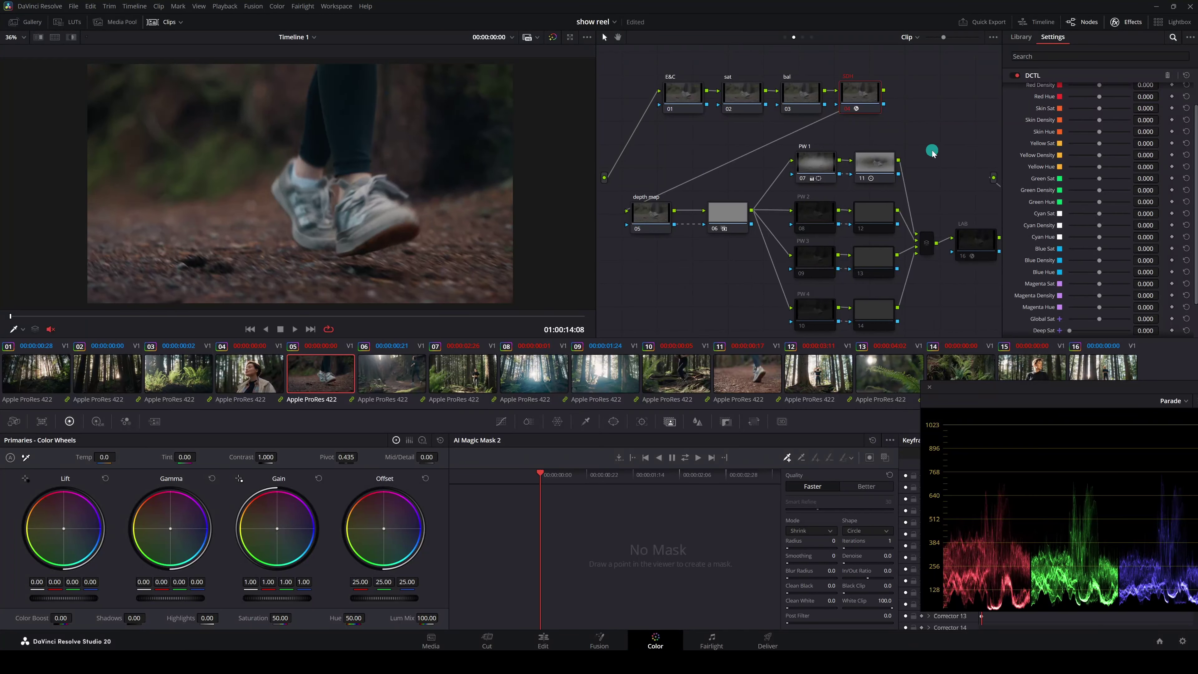
- Compare the shoe shot in clip 05 with and without the PW 1 and node 11 corrections, and scrub through it
click(873, 168)
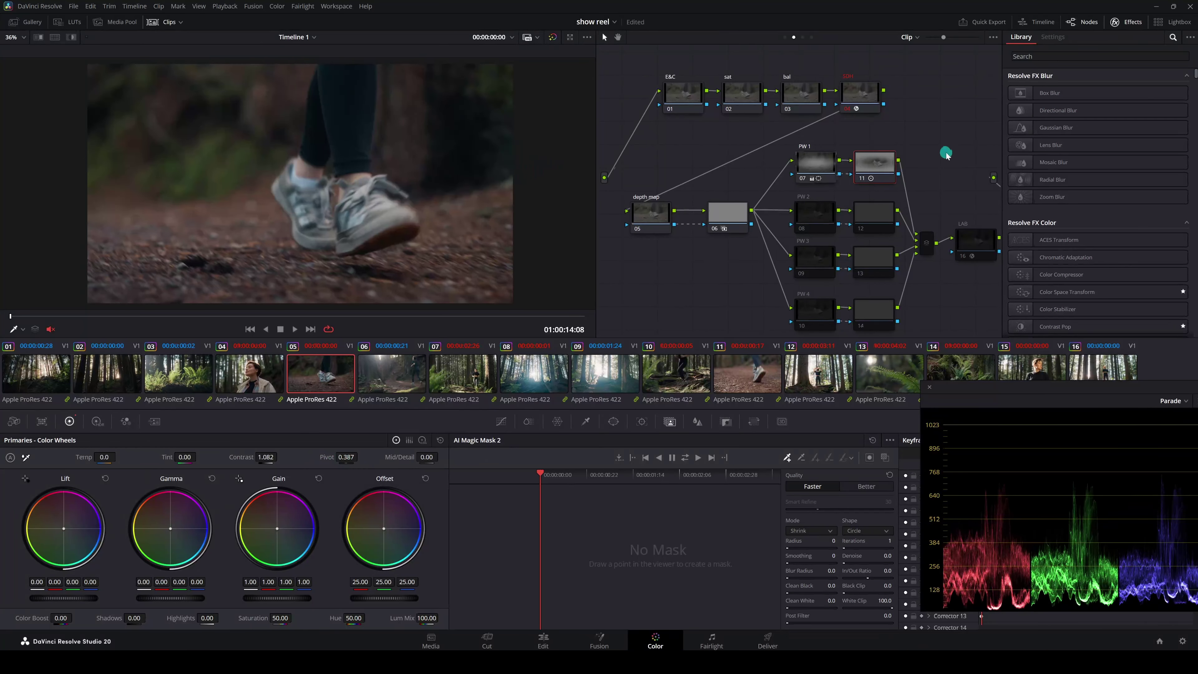
drag(946, 153, 757, 189)
key(ctrl+d)
key(ctrl+d)
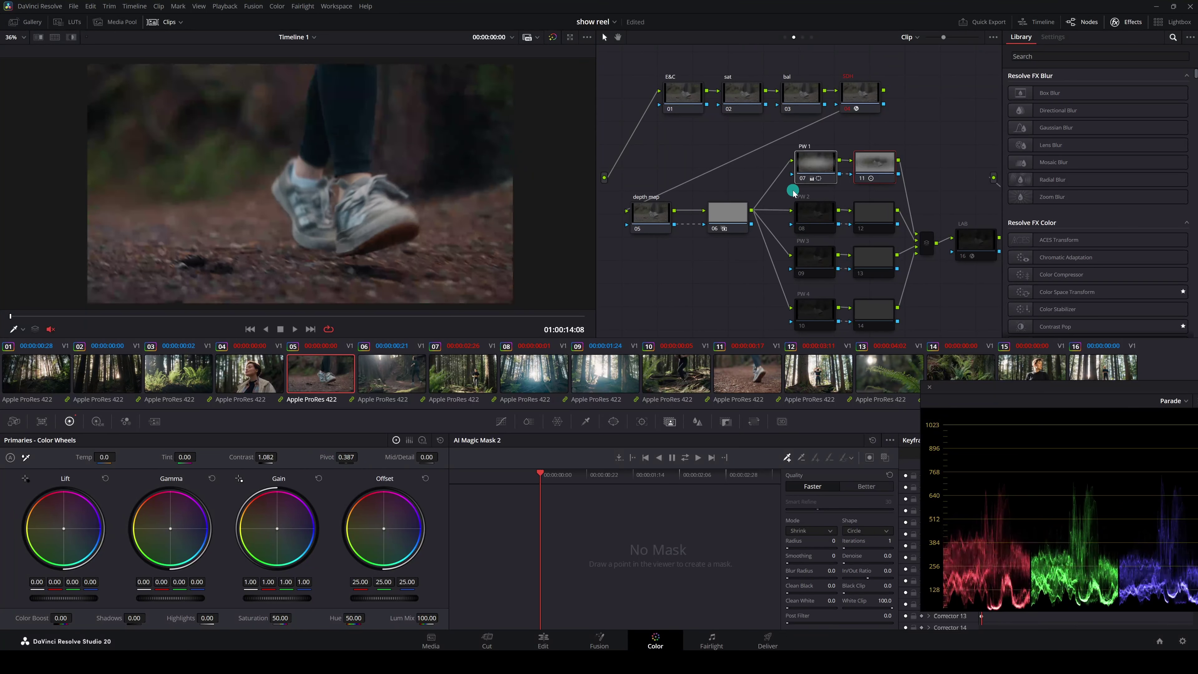
scroll(324, 174, down, 2)
drag(214, 320, 14, 313)
- Switch to clip 06 and enable its E&C node
click(398, 378)
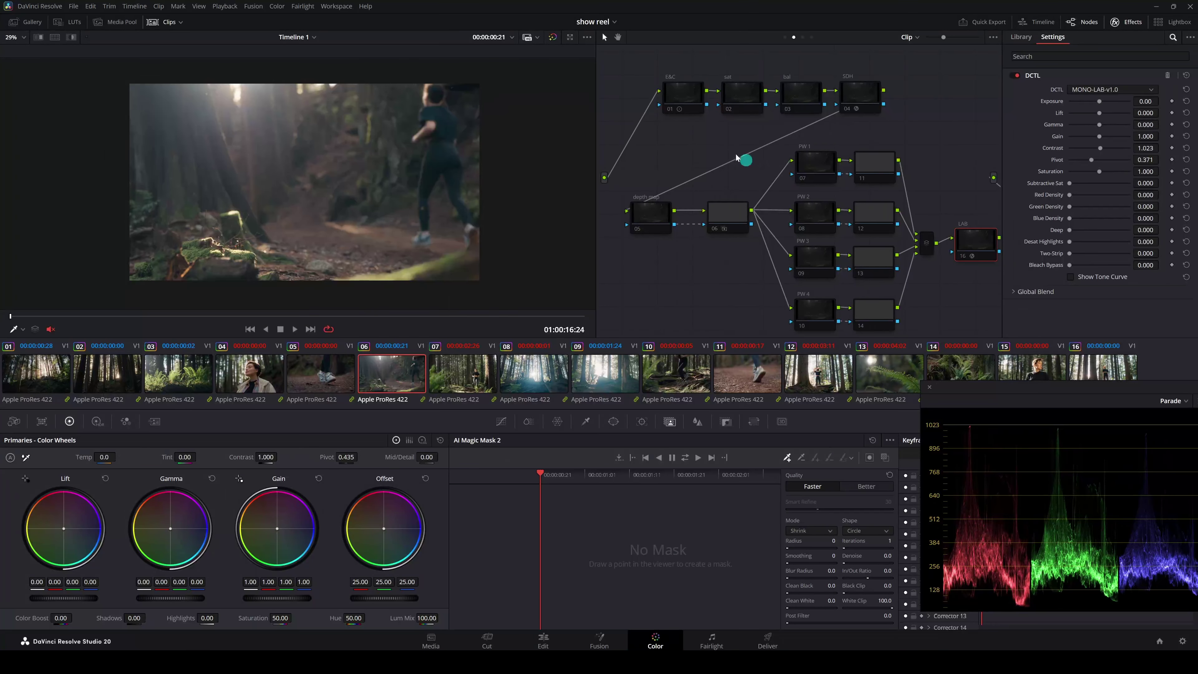
click(682, 97)
click(672, 110)
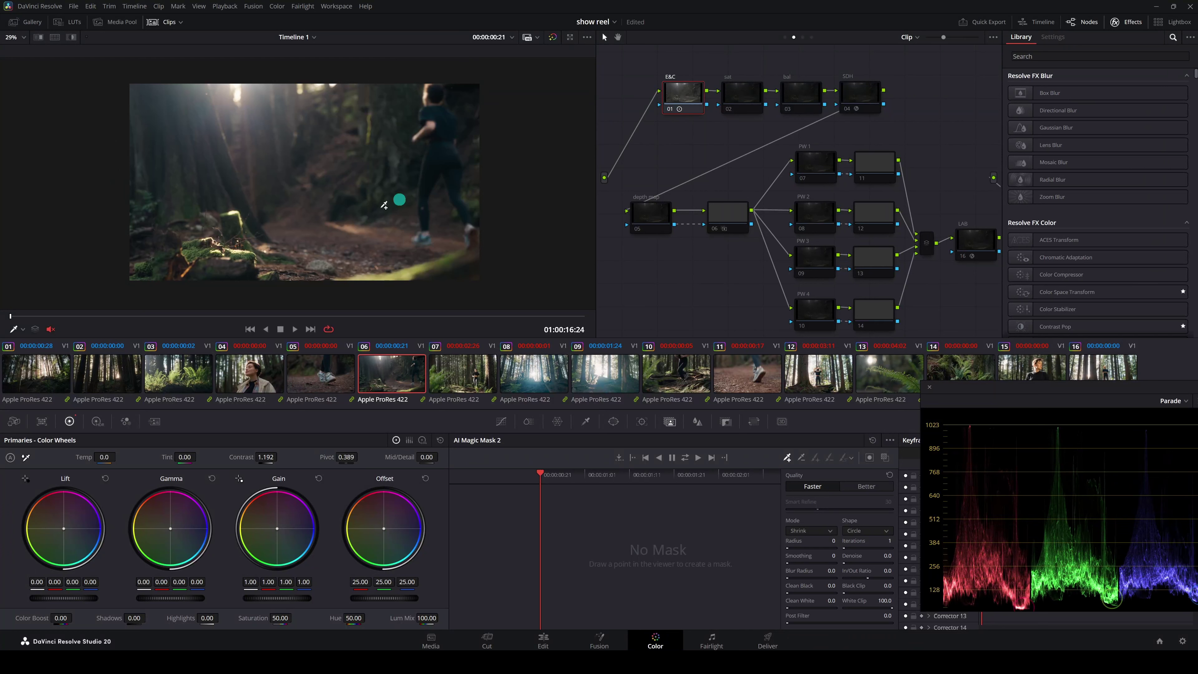
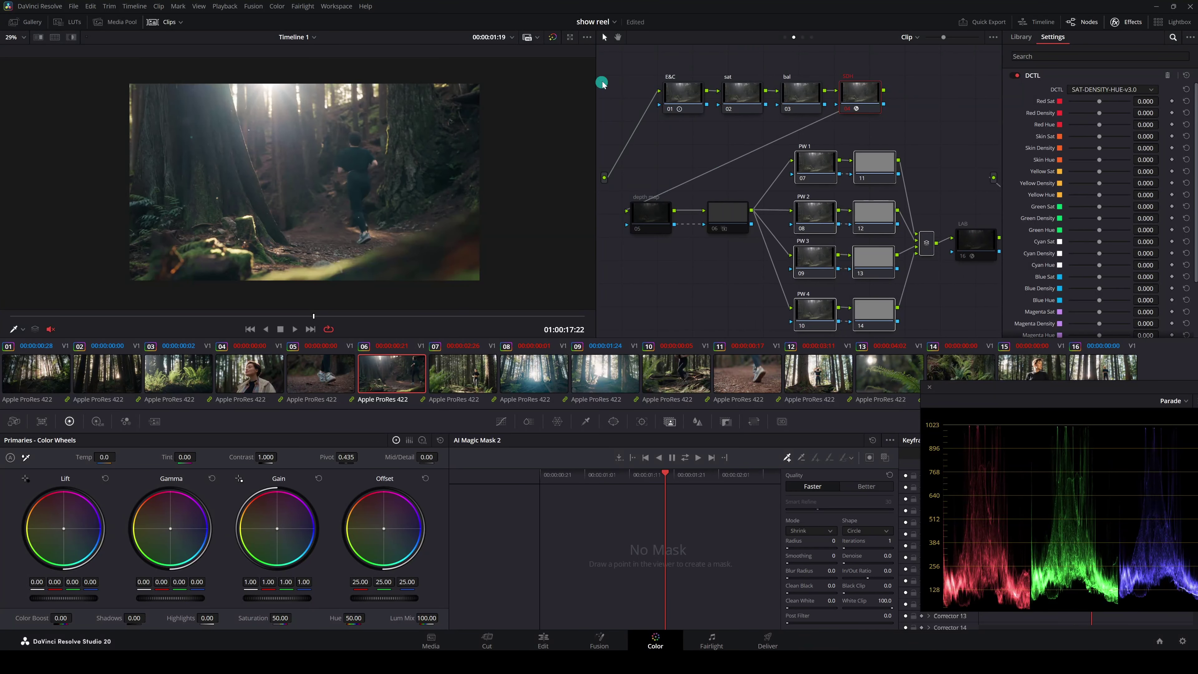
- Enable all of clip 06's remaining nodes, including depth map and LAB, and scrub through the shot
drag(602, 82, 982, 342)
key(ctrl+d)
key(ctrl+d)
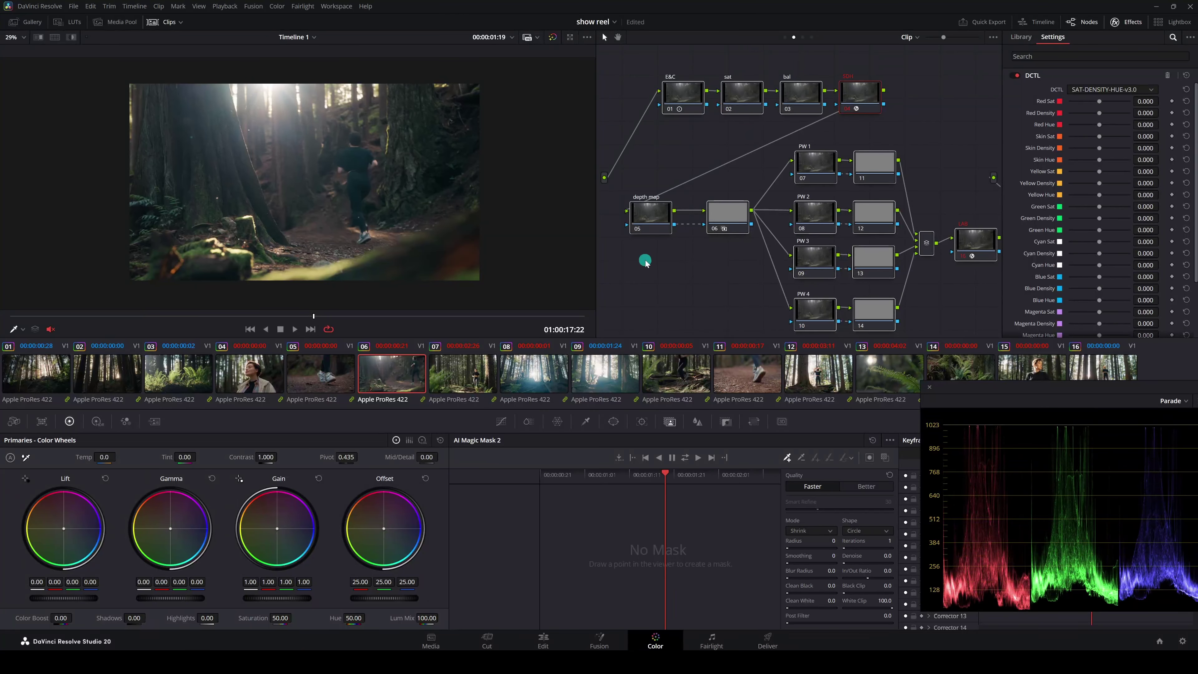
click(816, 164)
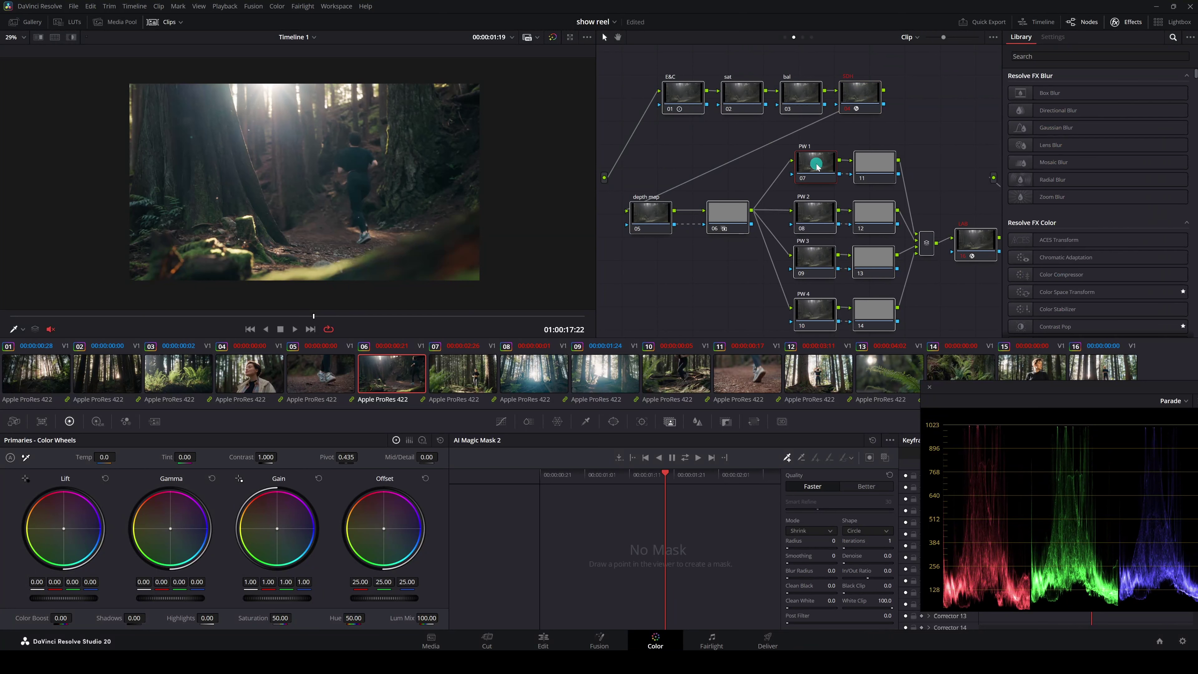
drag(263, 318, 65, 302)
- Move on to clip 07 and enable its entire node tree at once
key(Down)
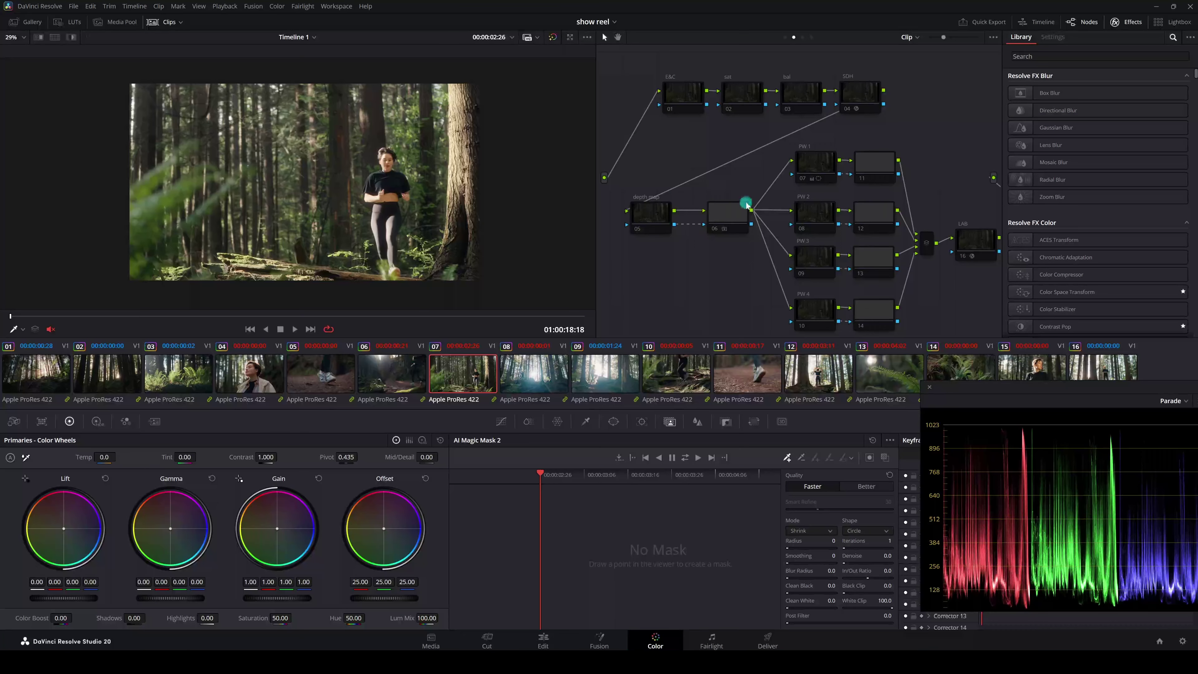
drag(627, 63, 1003, 326)
key(ctrl+d)
click(669, 103)
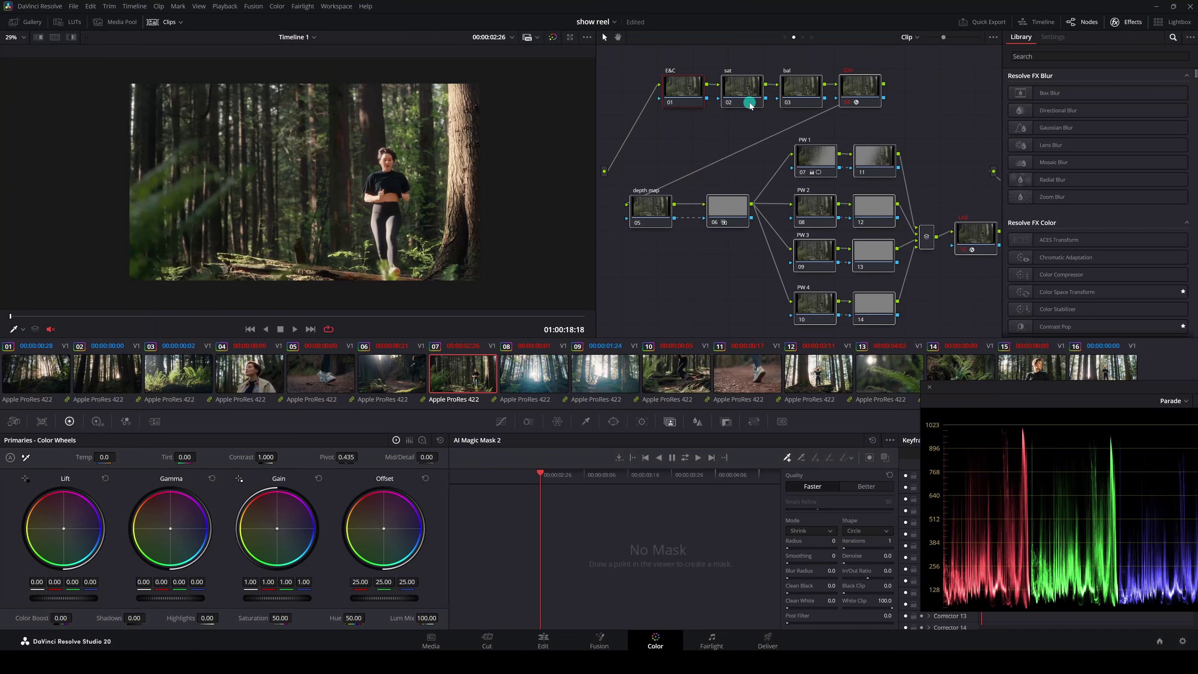
- Compare the running woman's skin tones on clip 07 up close with and without the SDH node, then fit the image again
click(853, 87)
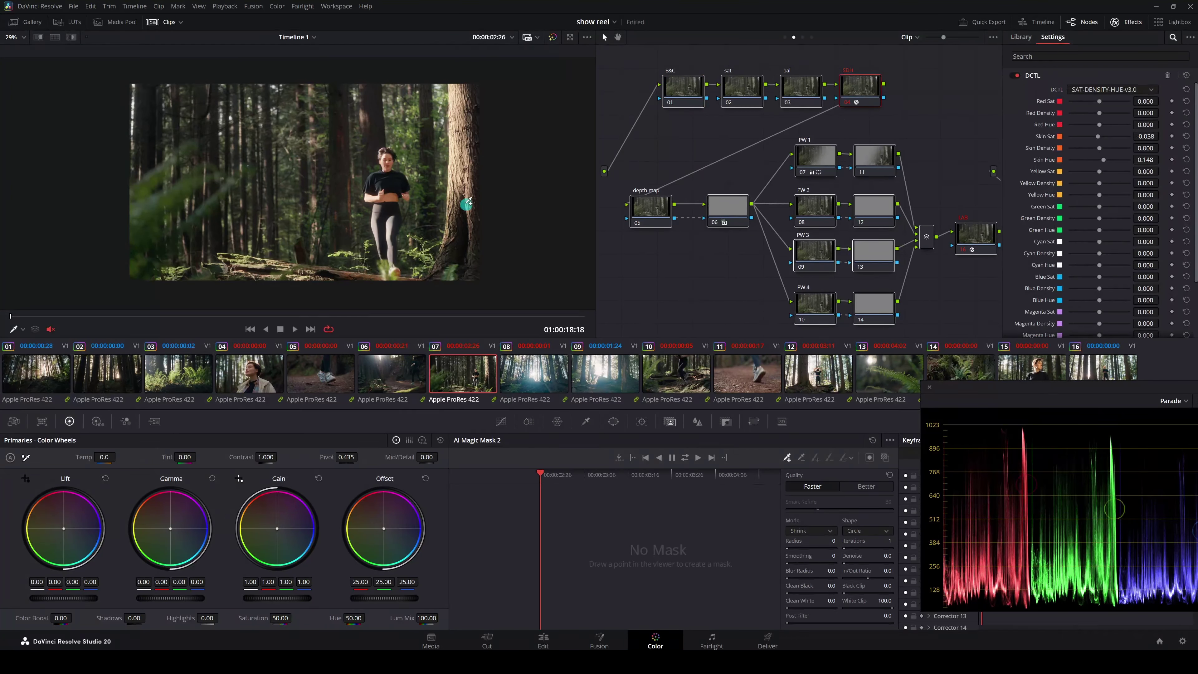
scroll(468, 202, up, 5)
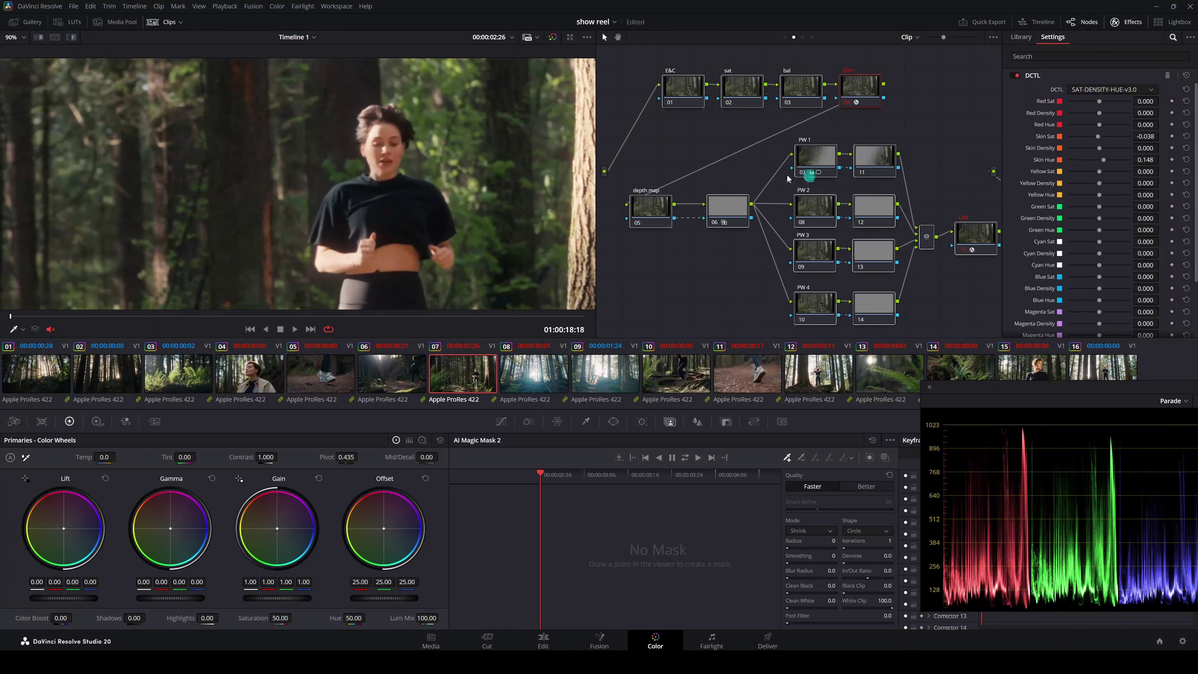
click(846, 104)
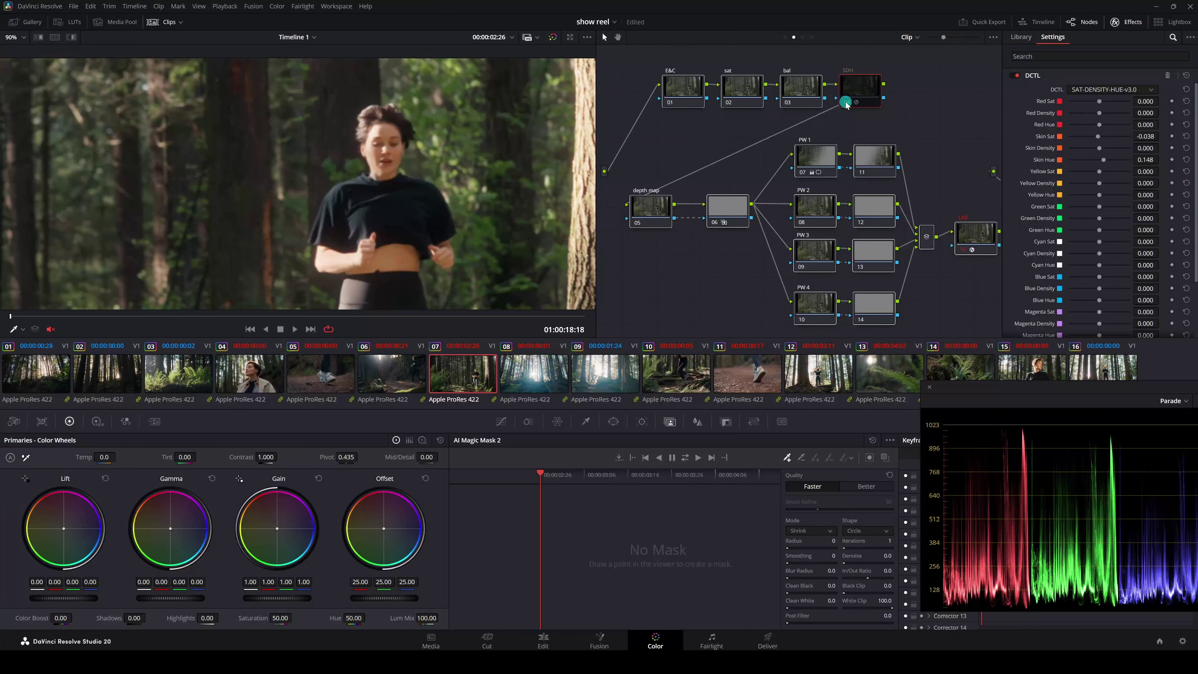
scroll(566, 144, up, 3)
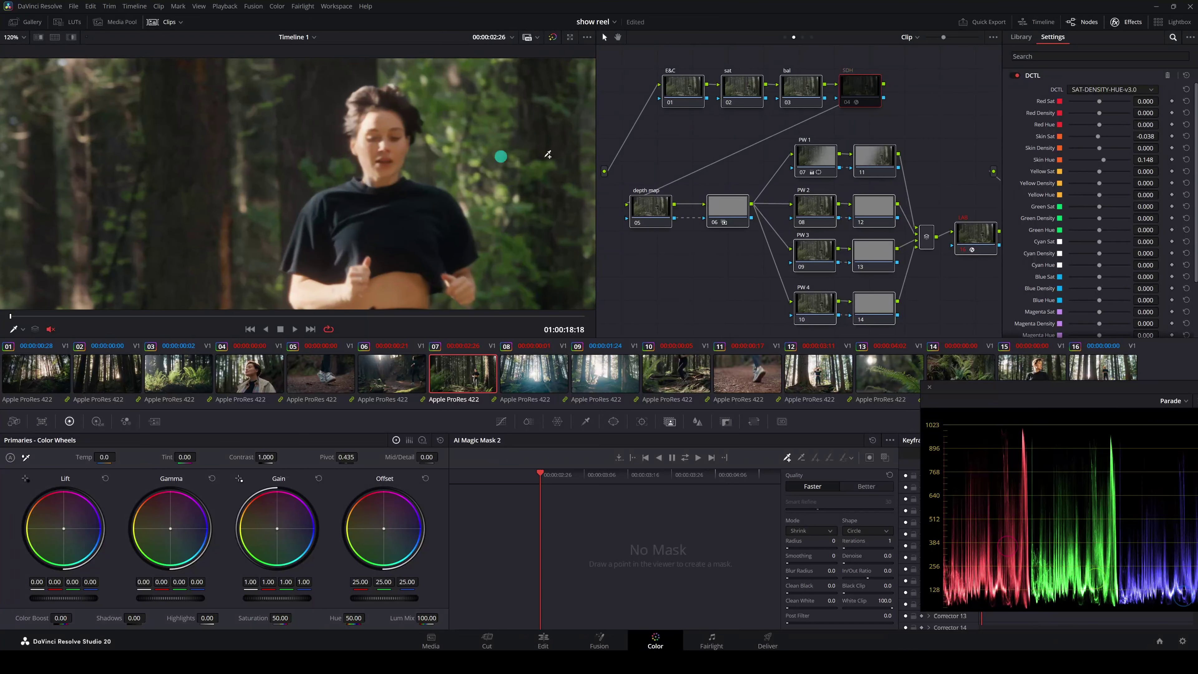
click(846, 104)
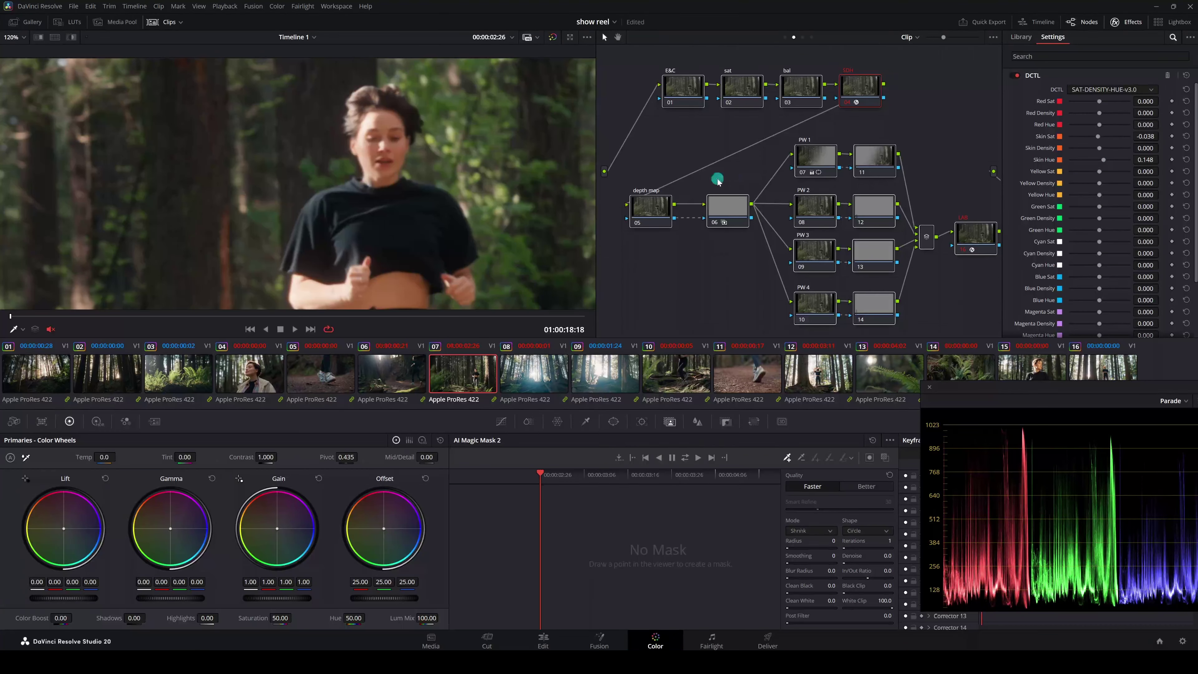
key(shift+z)
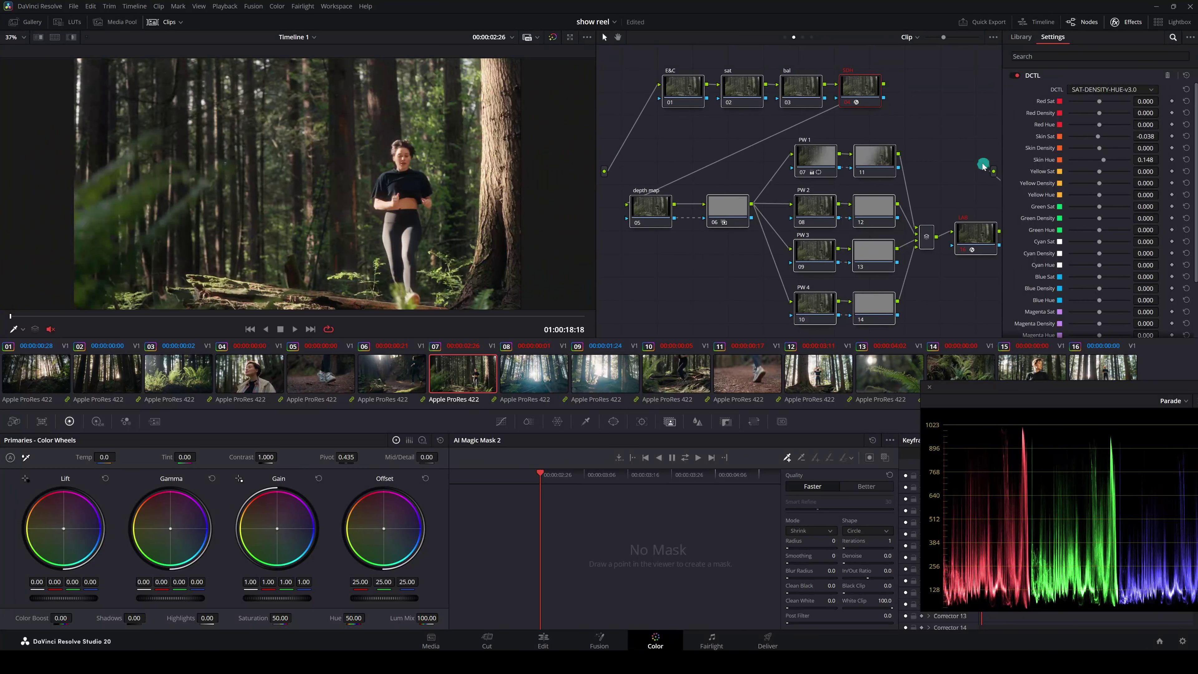
- Compare clip 07 with and without its PW 1 node and node 11, first individually and as a pair
click(801, 172)
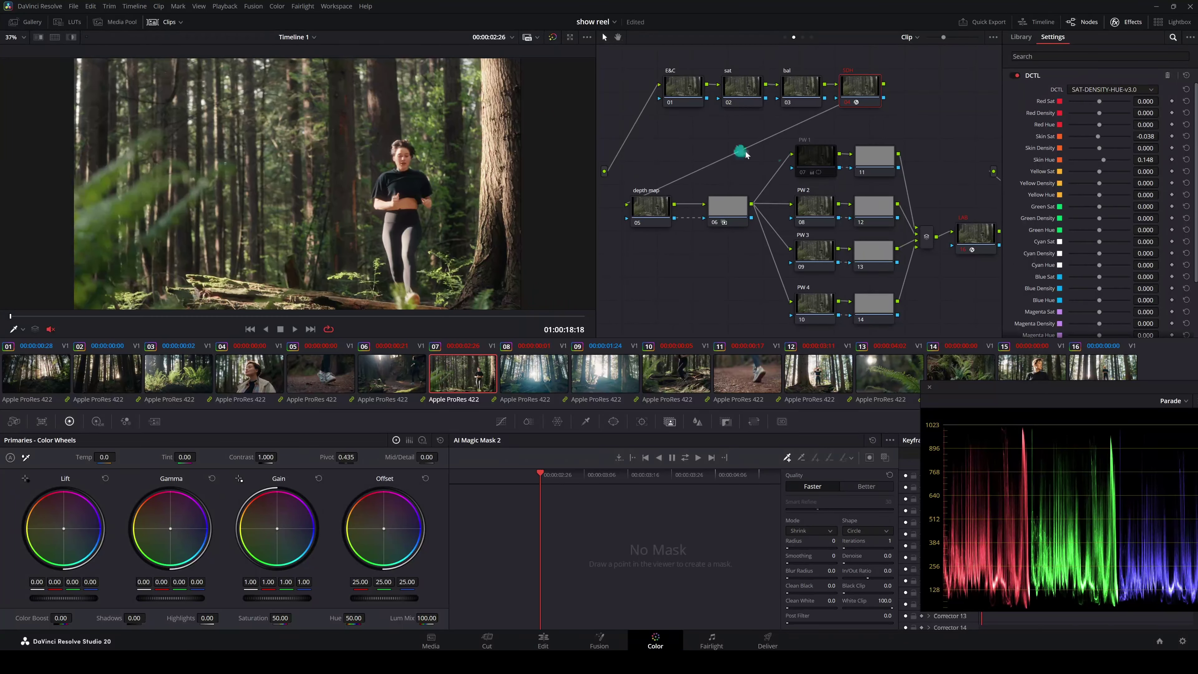
click(801, 173)
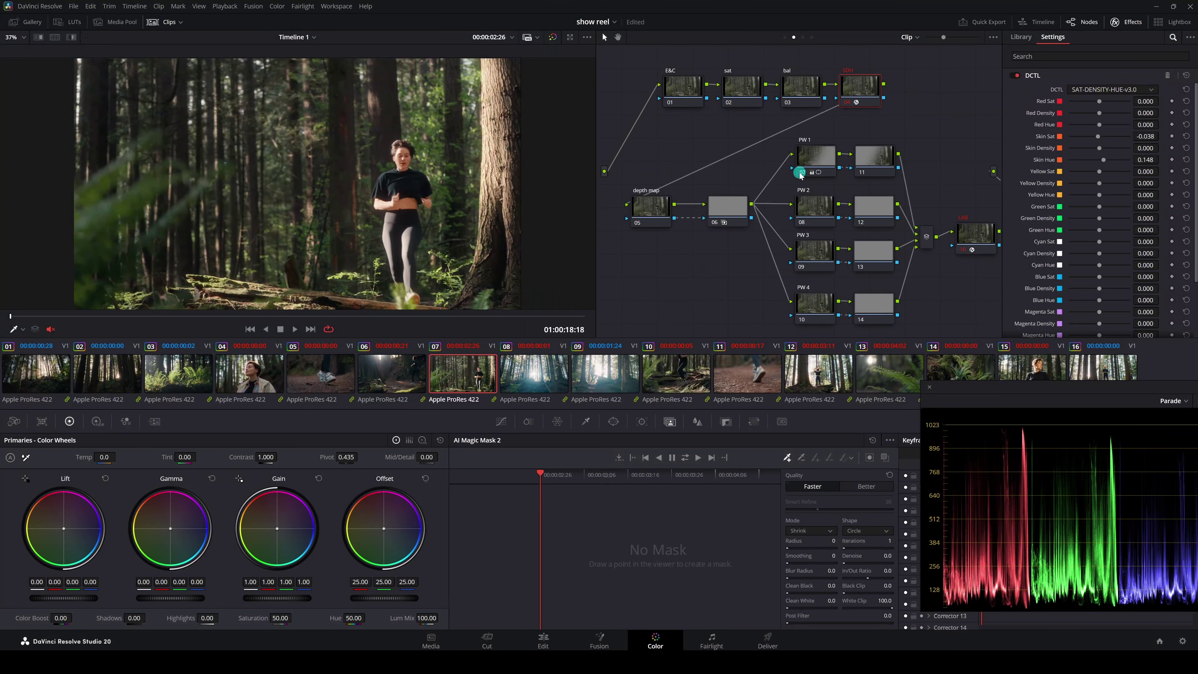
click(861, 174)
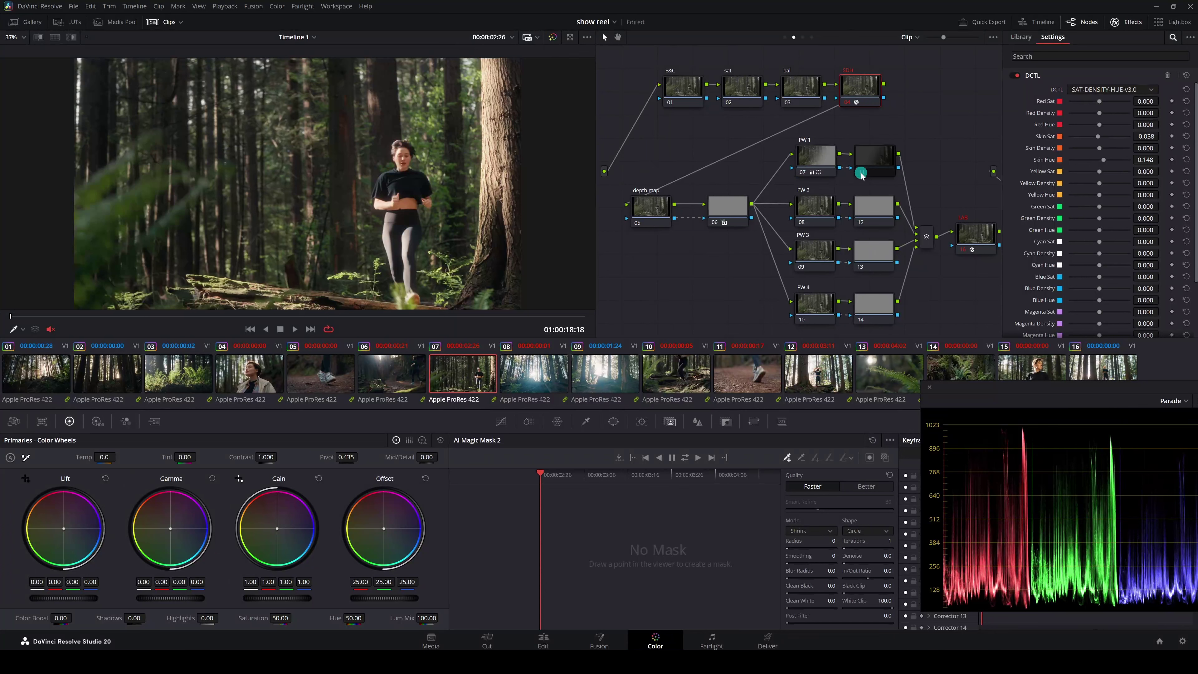
click(861, 174)
drag(921, 144, 774, 182)
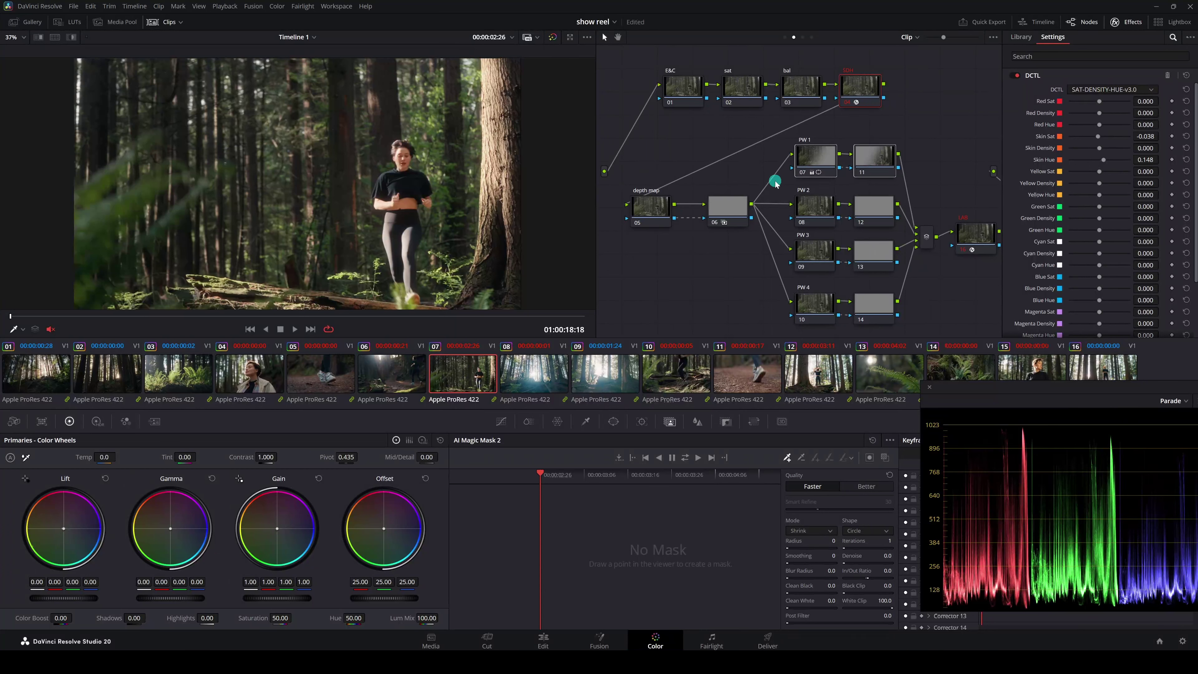
key(ctrl+d)
key(ctrl+d)
- Compare clip 07 with its entire node tree disabled and enabled, and scrub through the shot
drag(624, 64, 1000, 339)
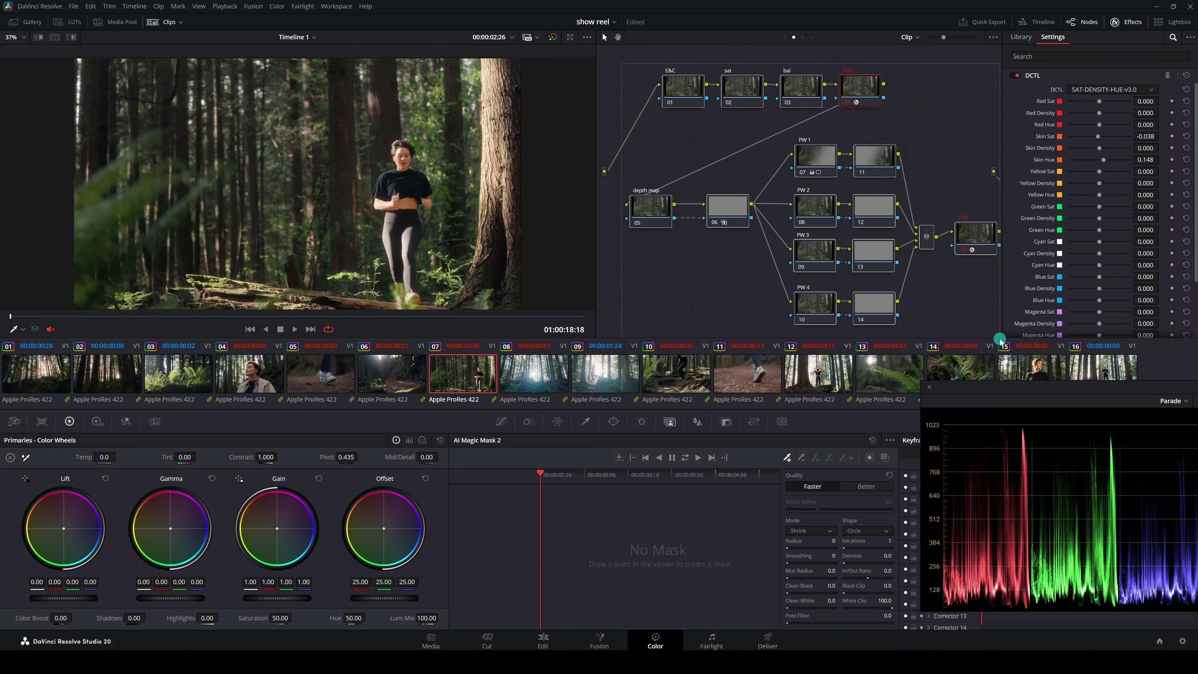
key(ctrl+d)
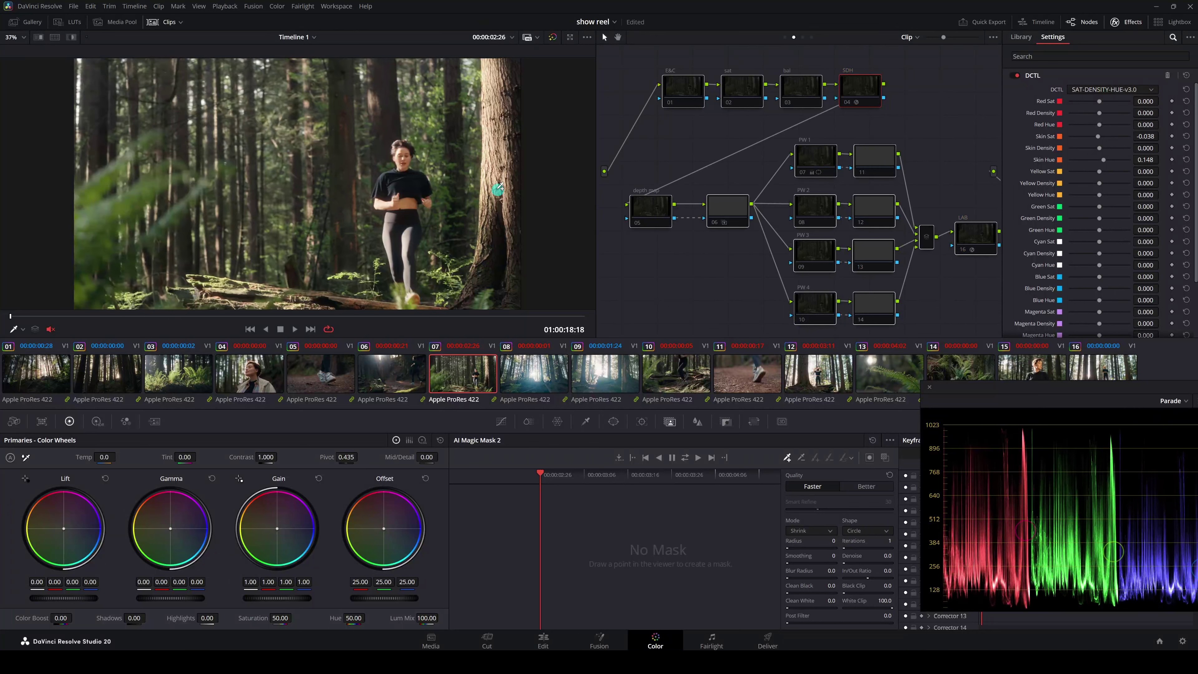
key(ctrl+d)
drag(265, 315, 146, 331)
- Move on to clip 08, scrub into the shot, and enable its E&C node
key(Down)
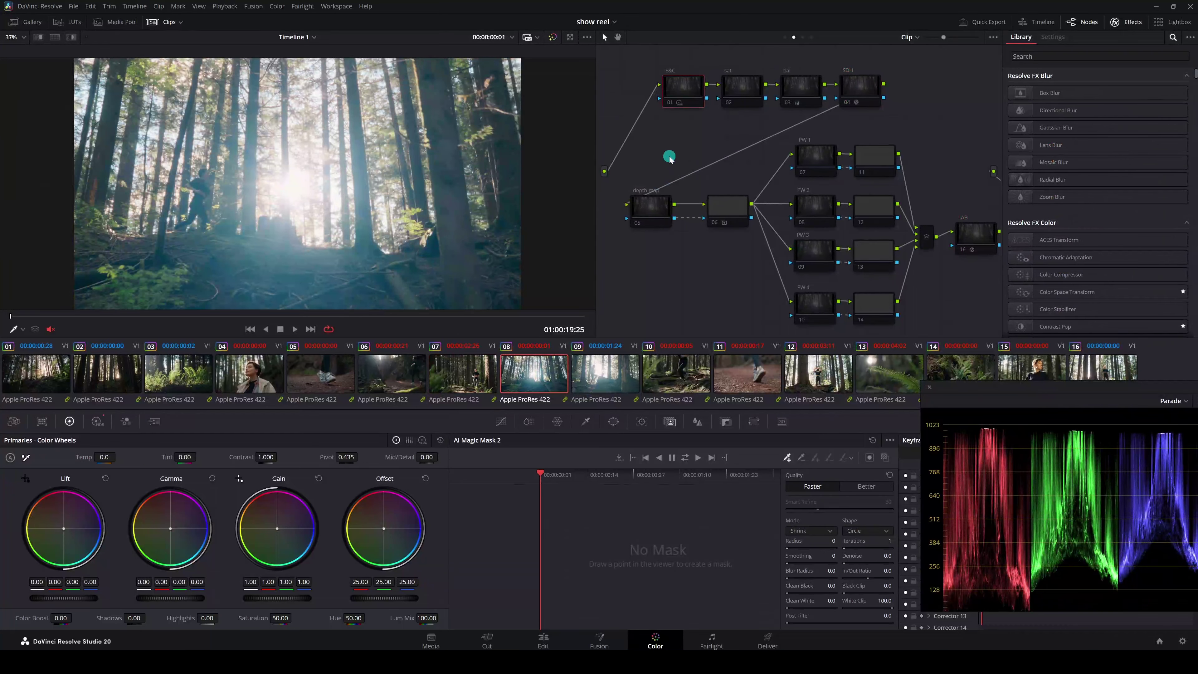
drag(182, 326, 117, 334)
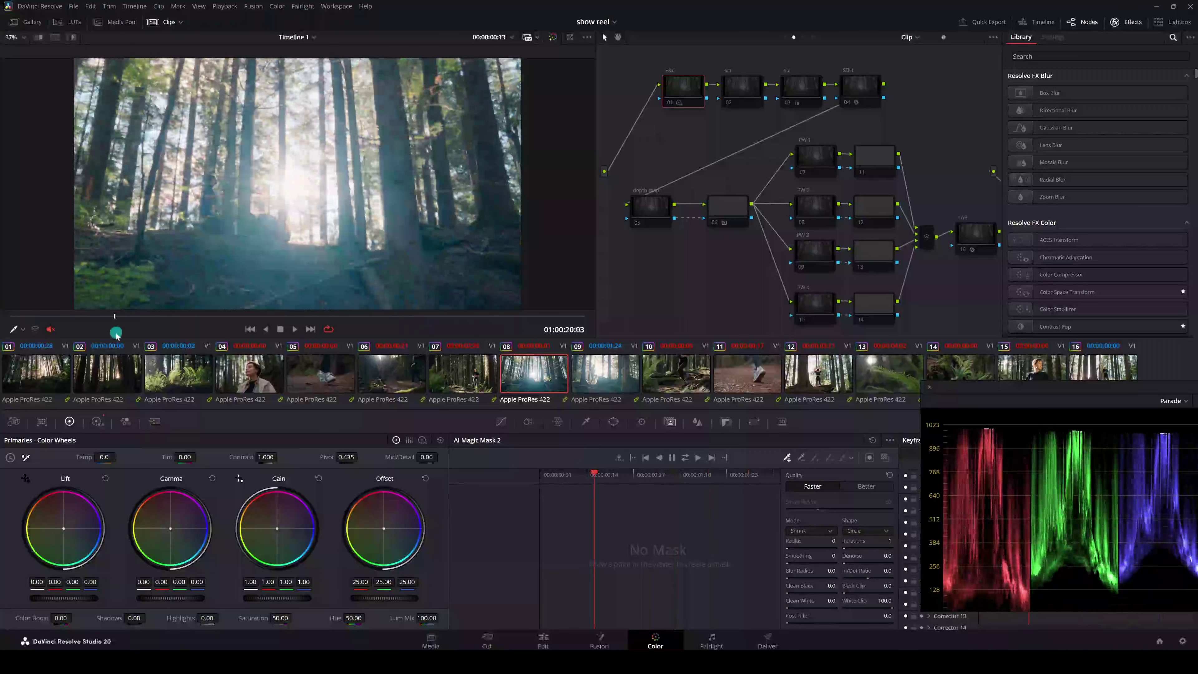
click(668, 103)
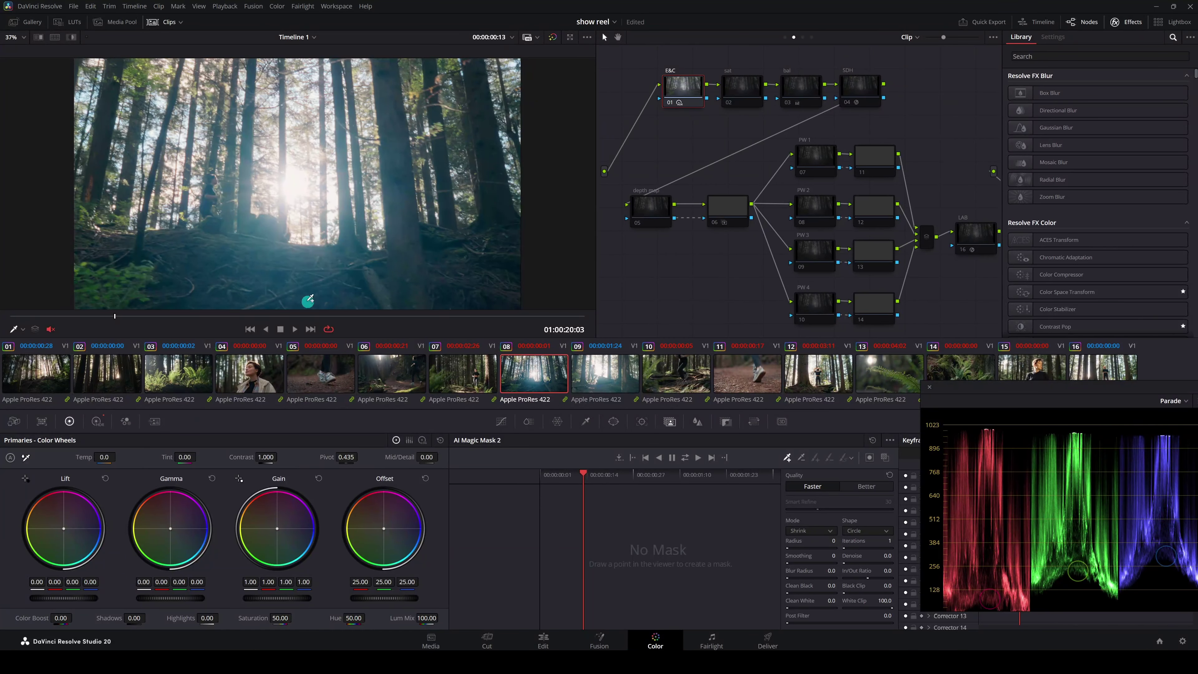
- Enable clip 08's bal node and check the Log wheels before returning to the primary color wheels
scroll(298, 276, up, 1)
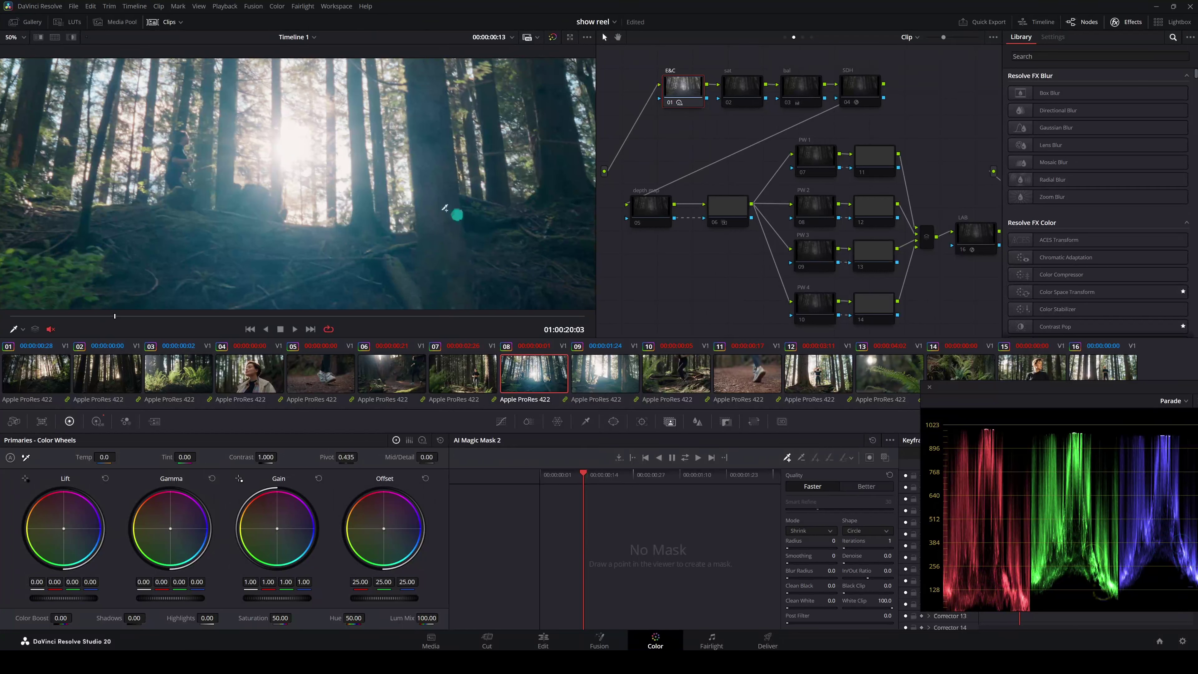
click(787, 103)
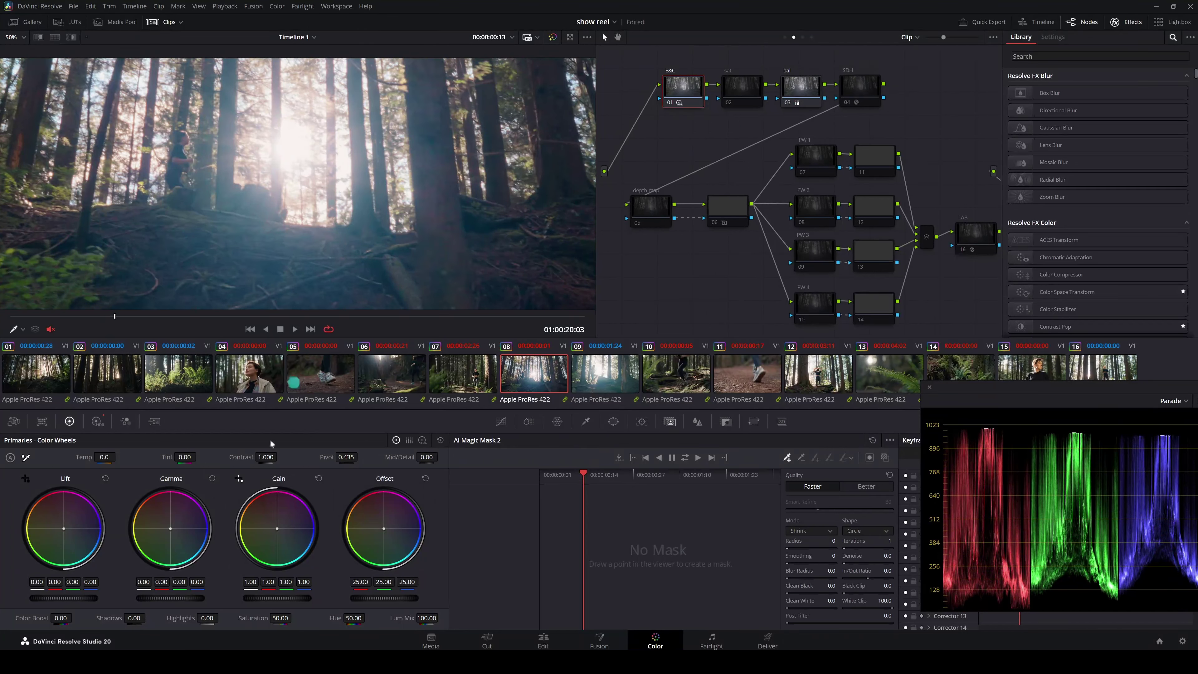
click(164, 488)
click(424, 443)
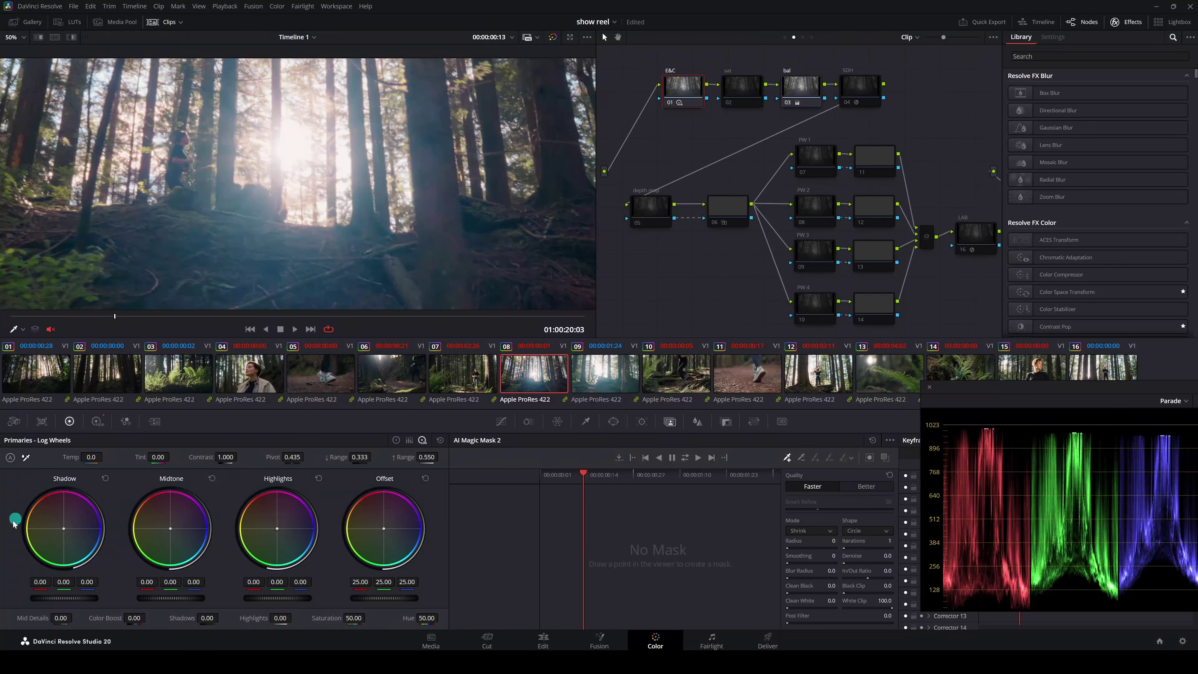
click(396, 441)
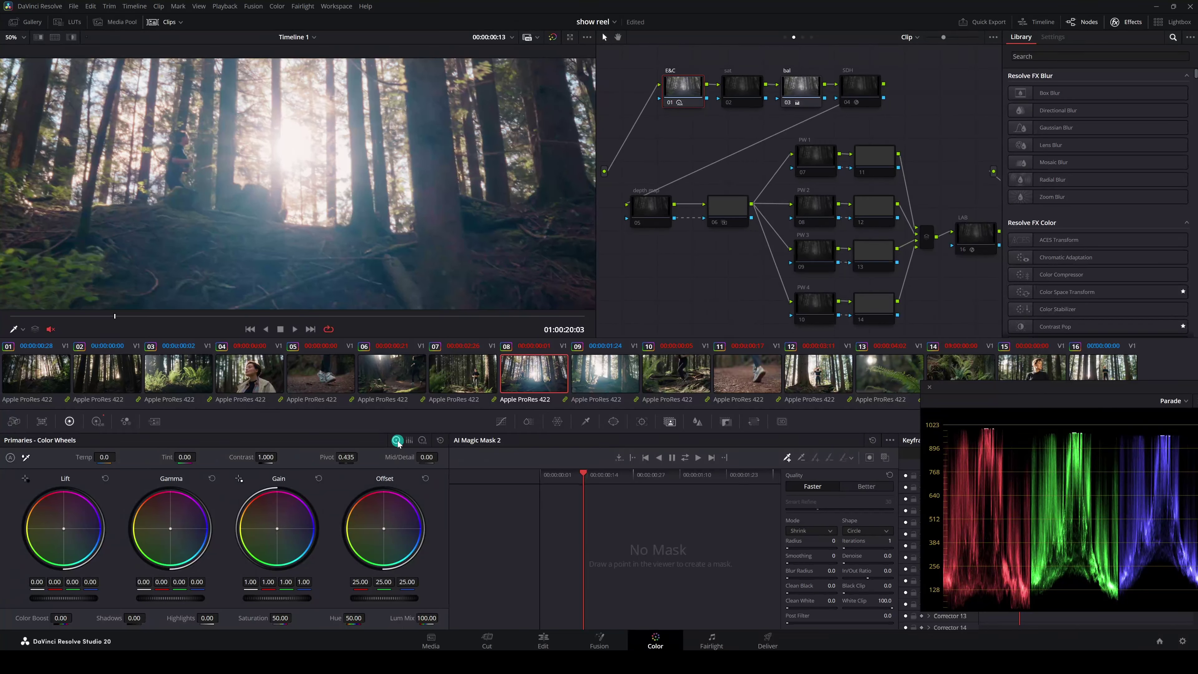
- Enable clip 08's SDH node and scrub through the shot to review the grade
scroll(336, 224, down, 2)
click(852, 103)
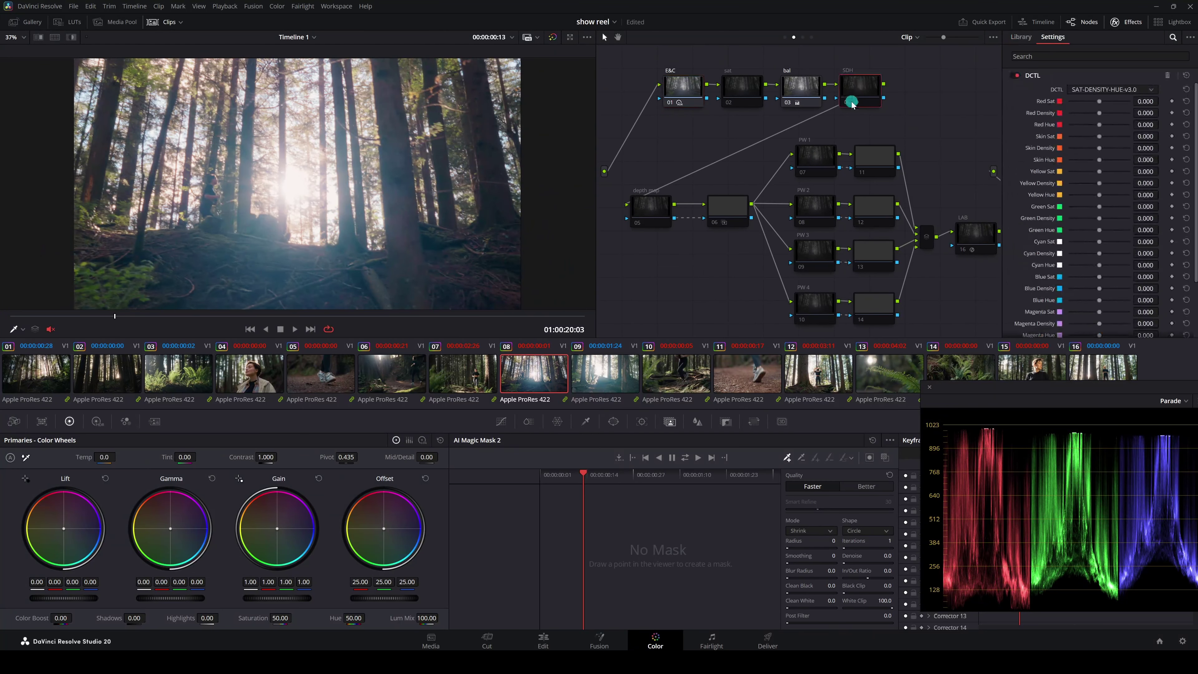
click(857, 98)
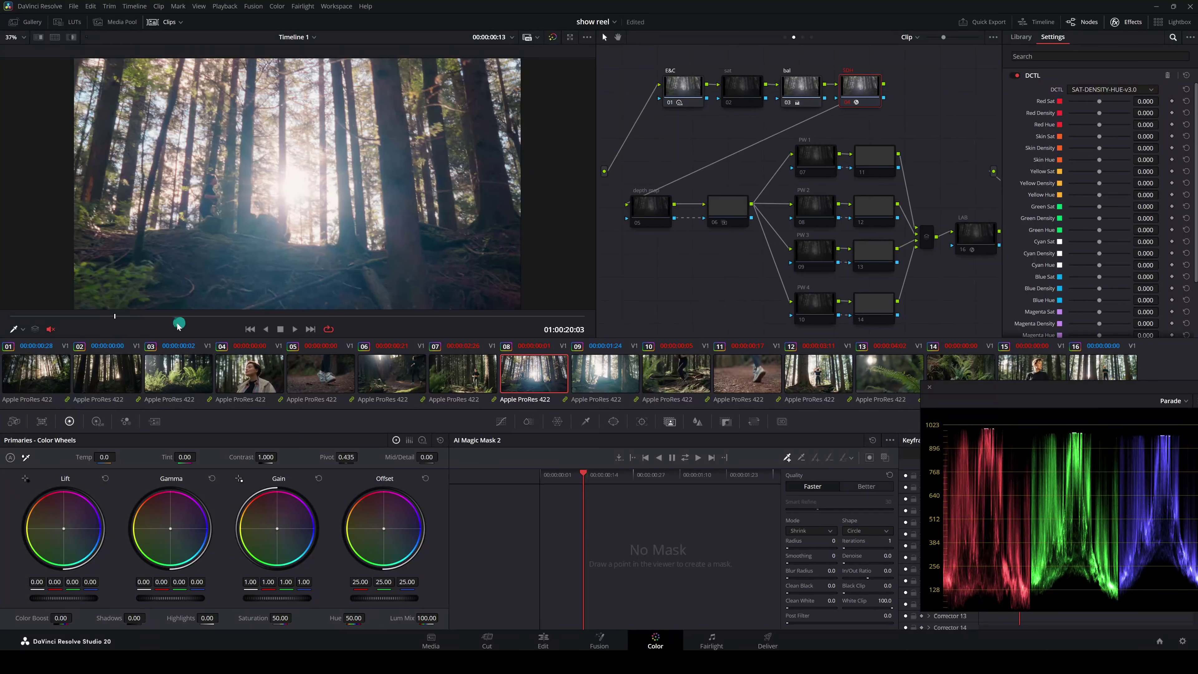
drag(115, 316, 532, 324)
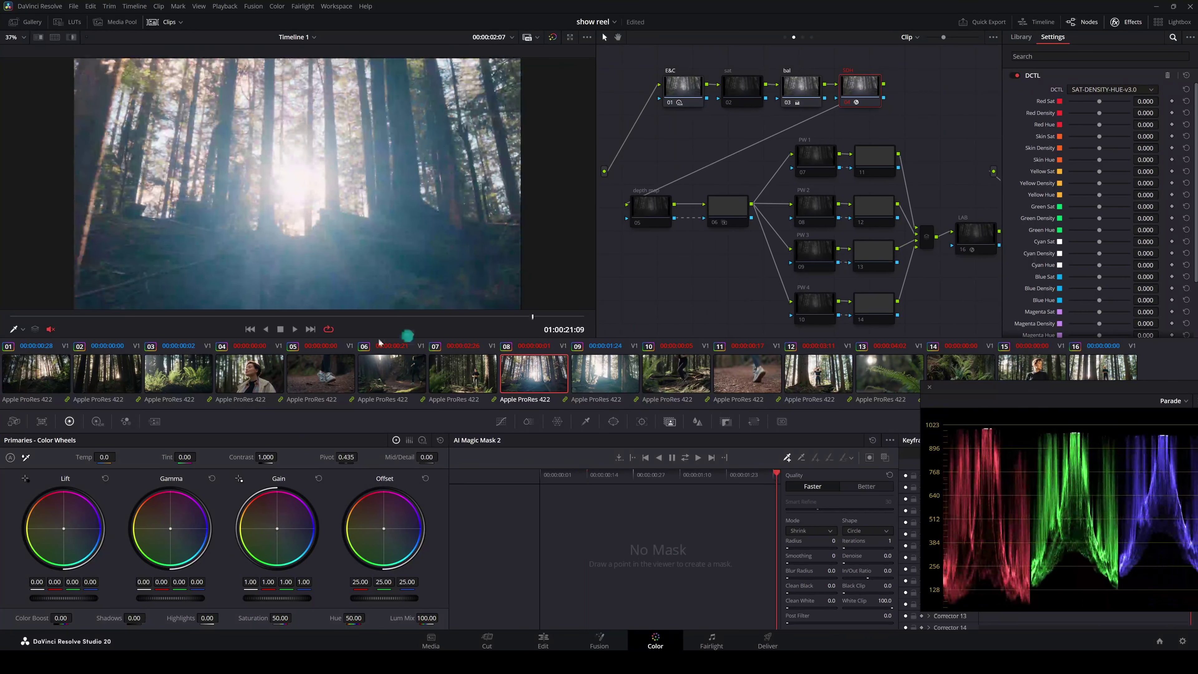
drag(379, 341, 192, 332)
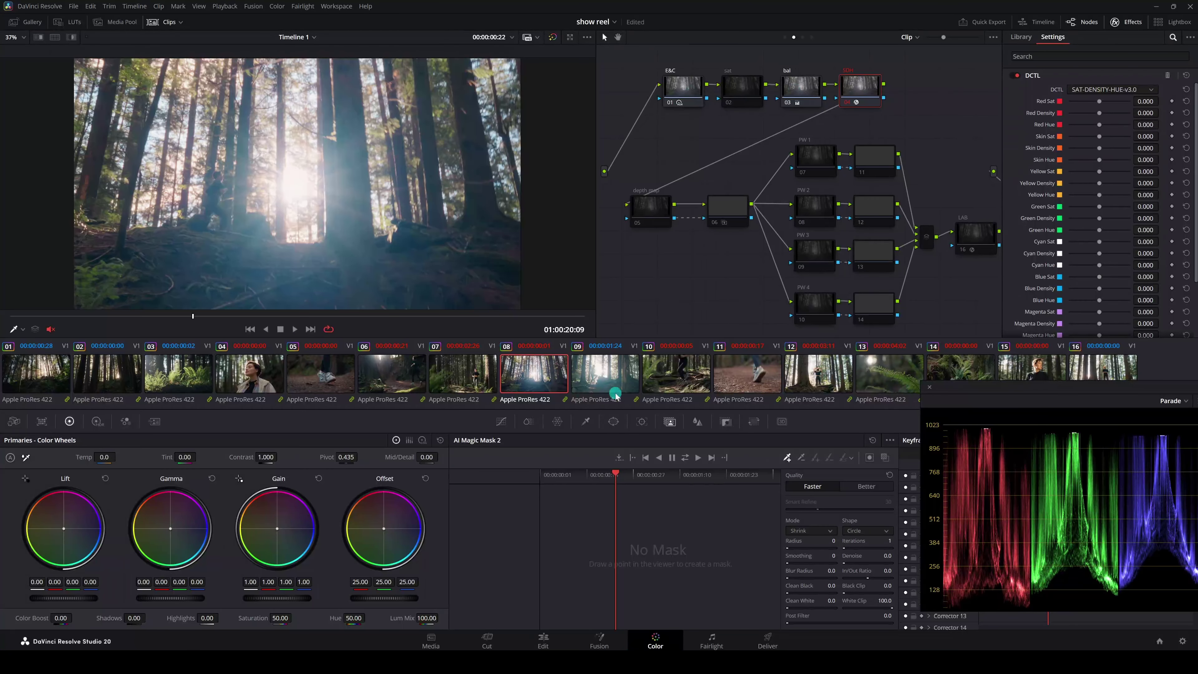
- Switch to clip 09, enable its E&C, bal and SDH nodes plus all remaining nodes, and scrub through the shot
click(607, 380)
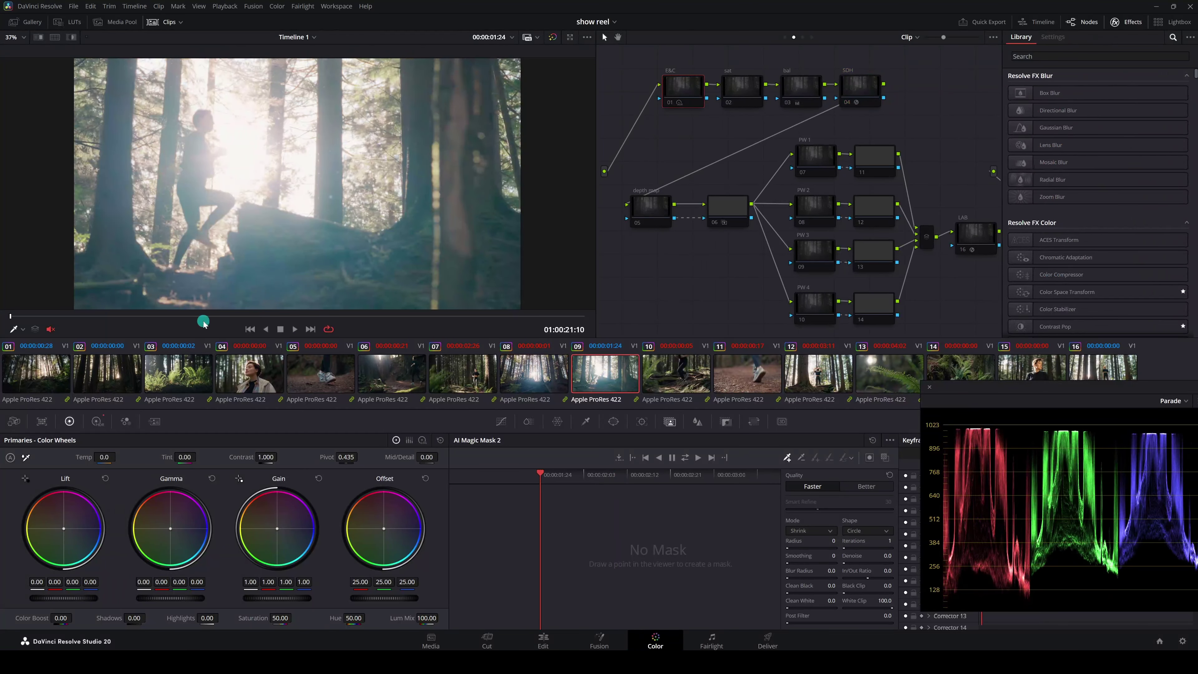
drag(198, 316, 469, 330)
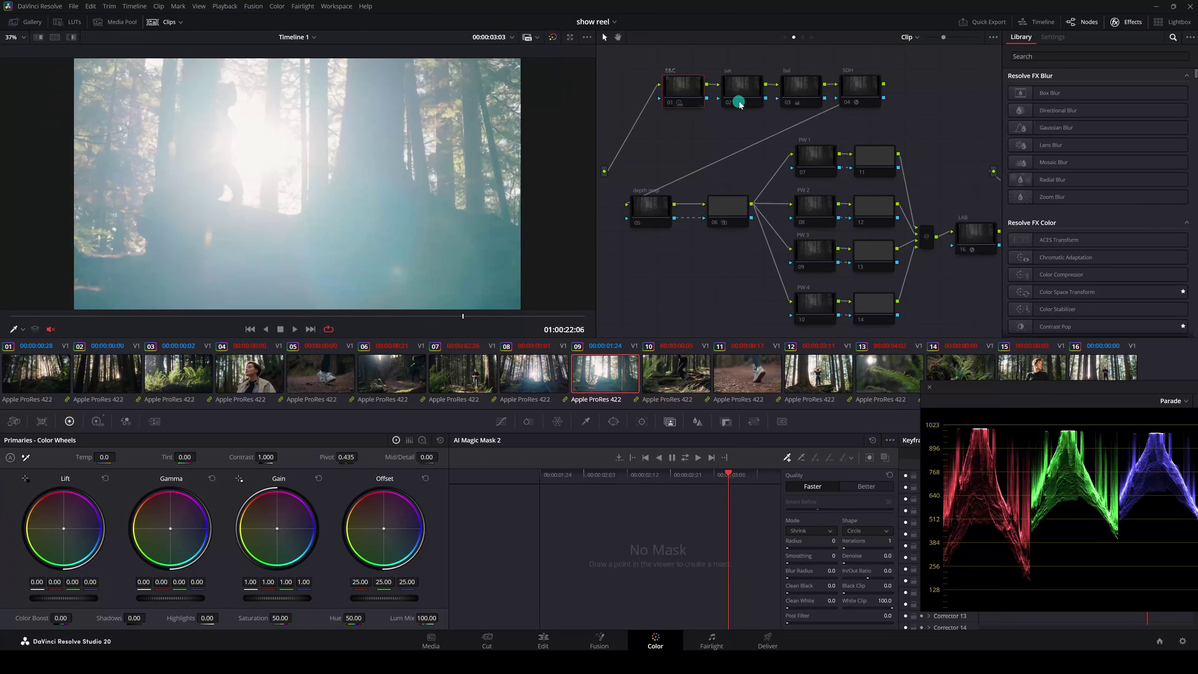
click(857, 107)
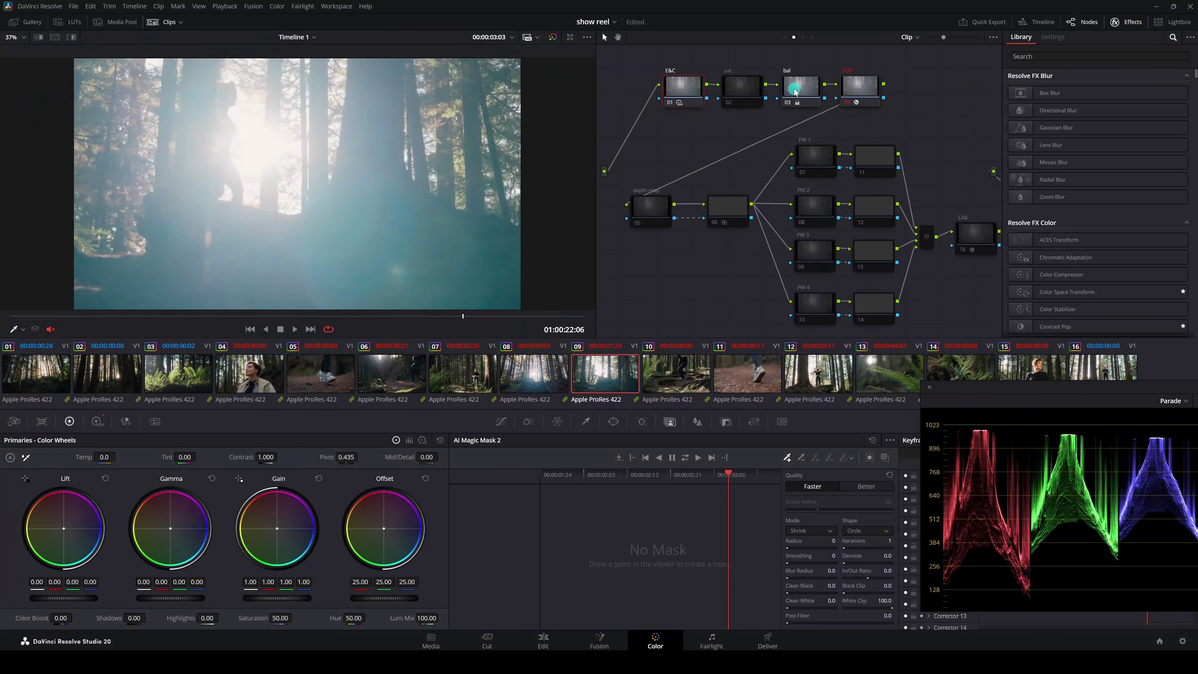
drag(637, 65, 997, 347)
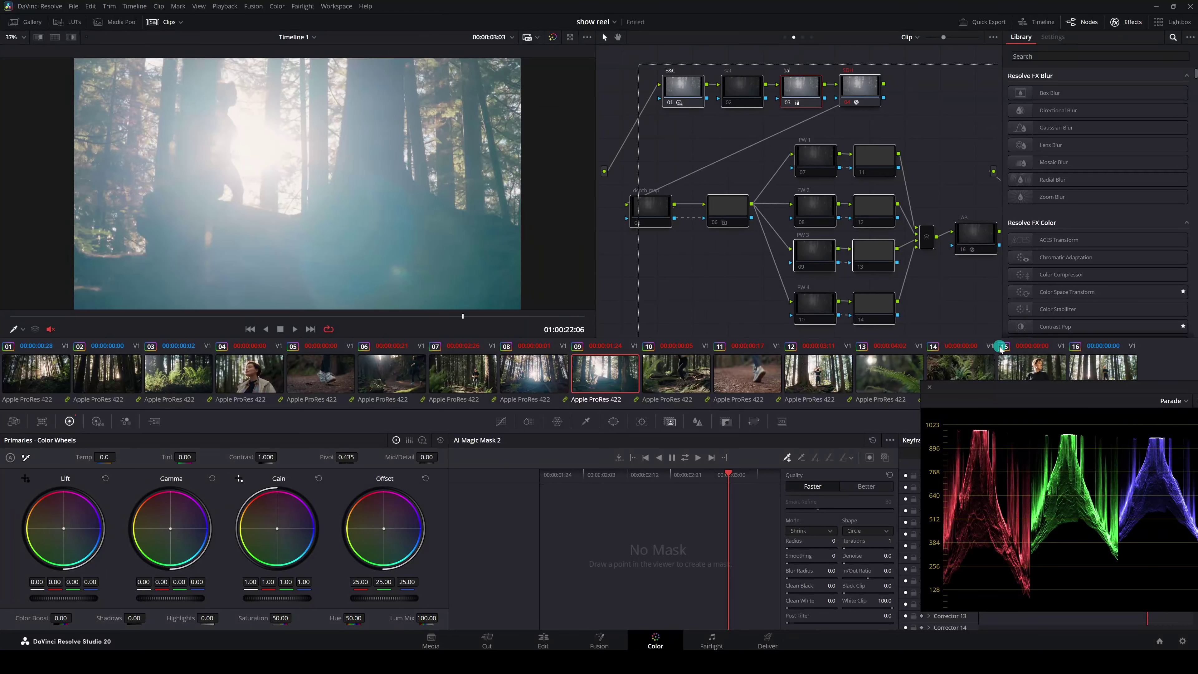
key(ctrl+d)
drag(462, 316, 516, 318)
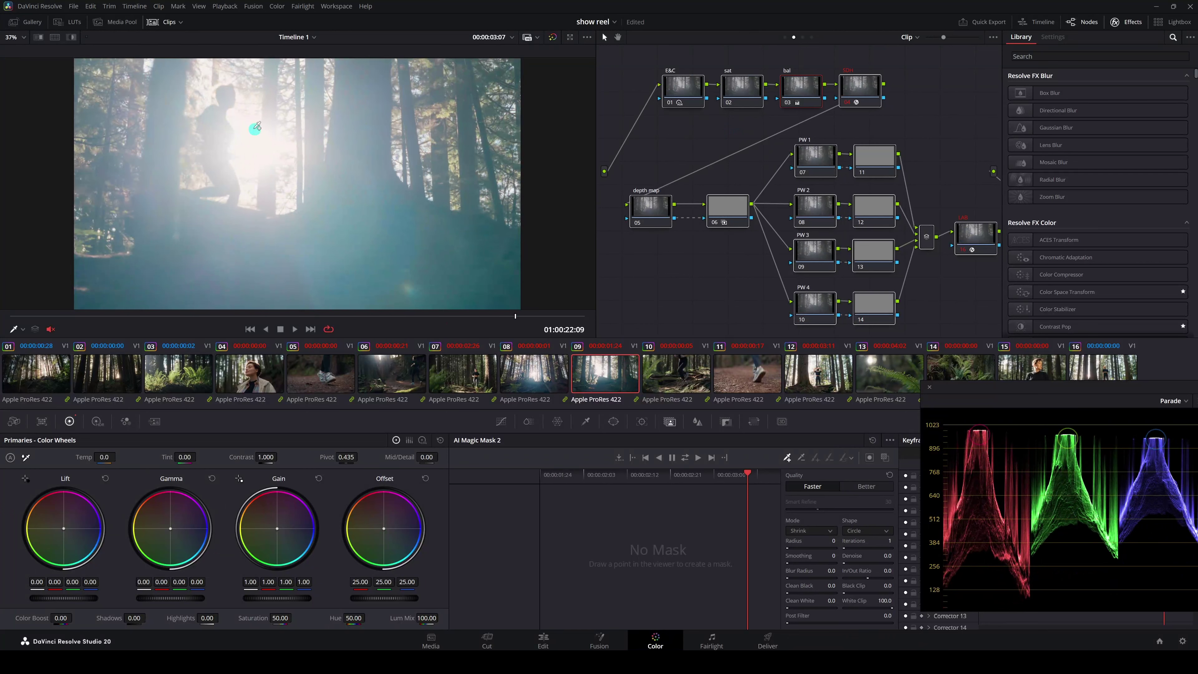
- Compare clip 09 with and without its E&C node and inspect that node's HDR color wheels
click(670, 102)
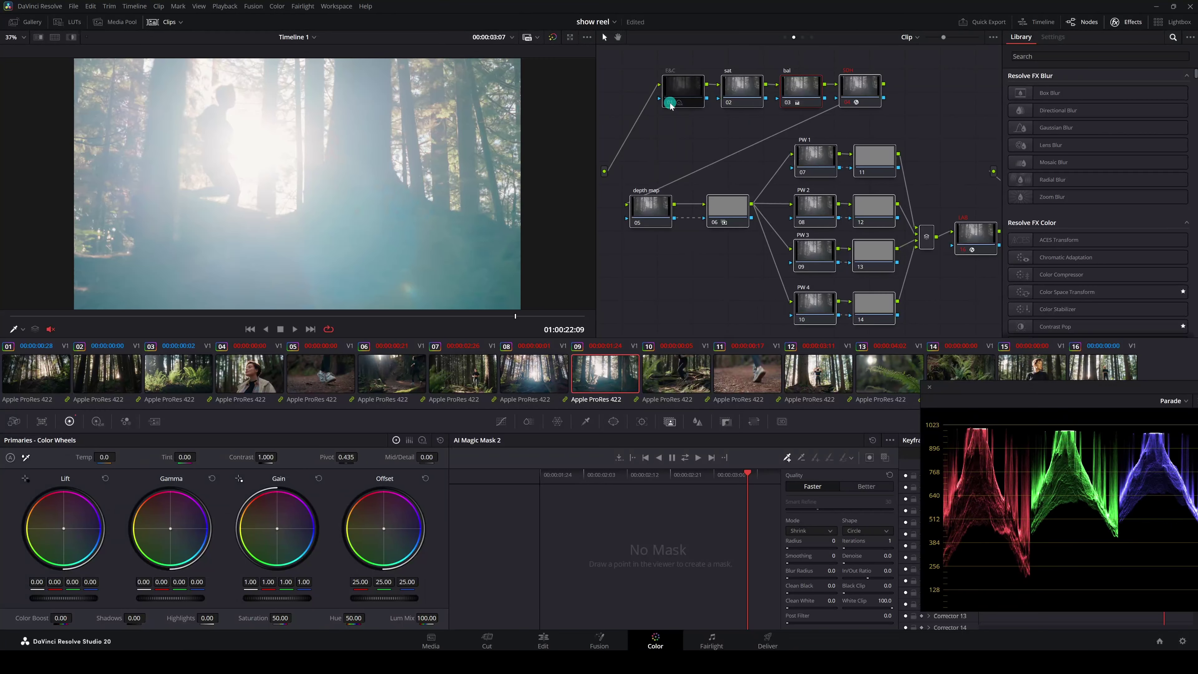
click(670, 103)
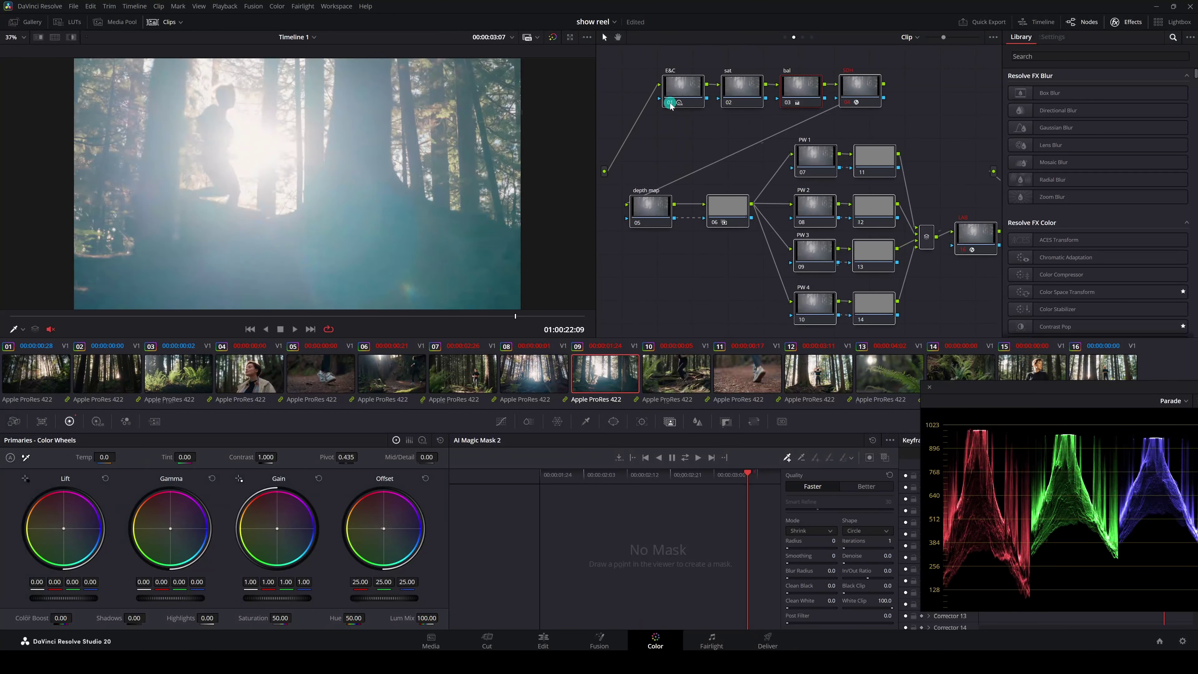
click(678, 93)
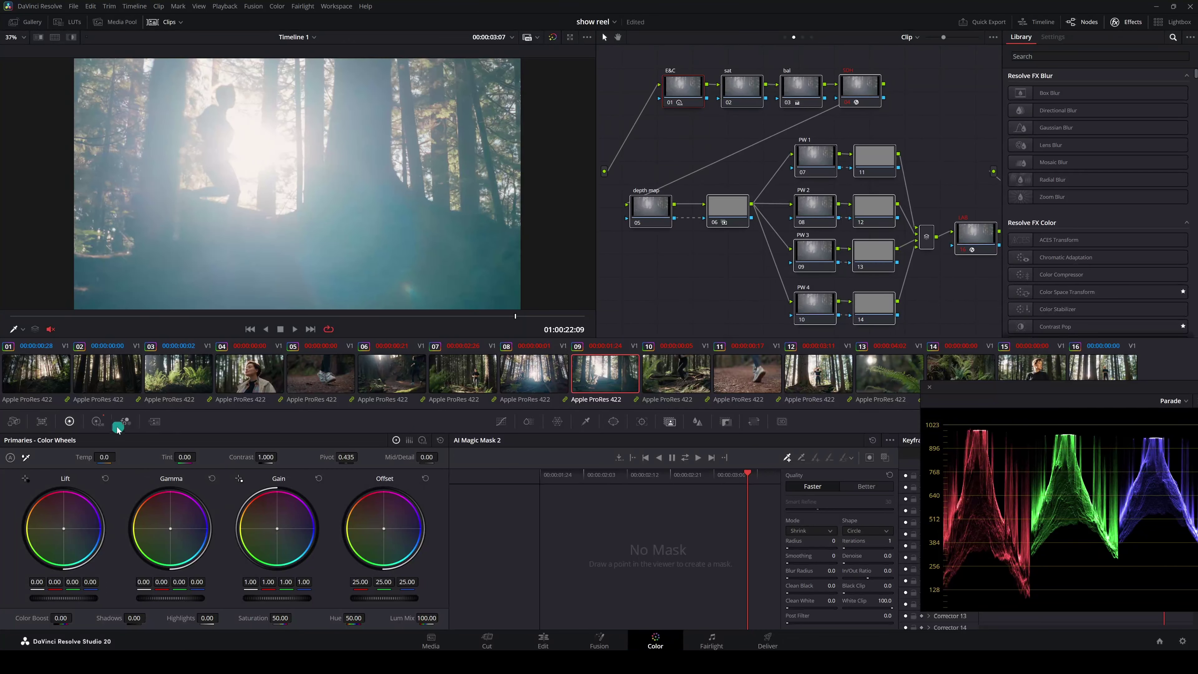
click(97, 421)
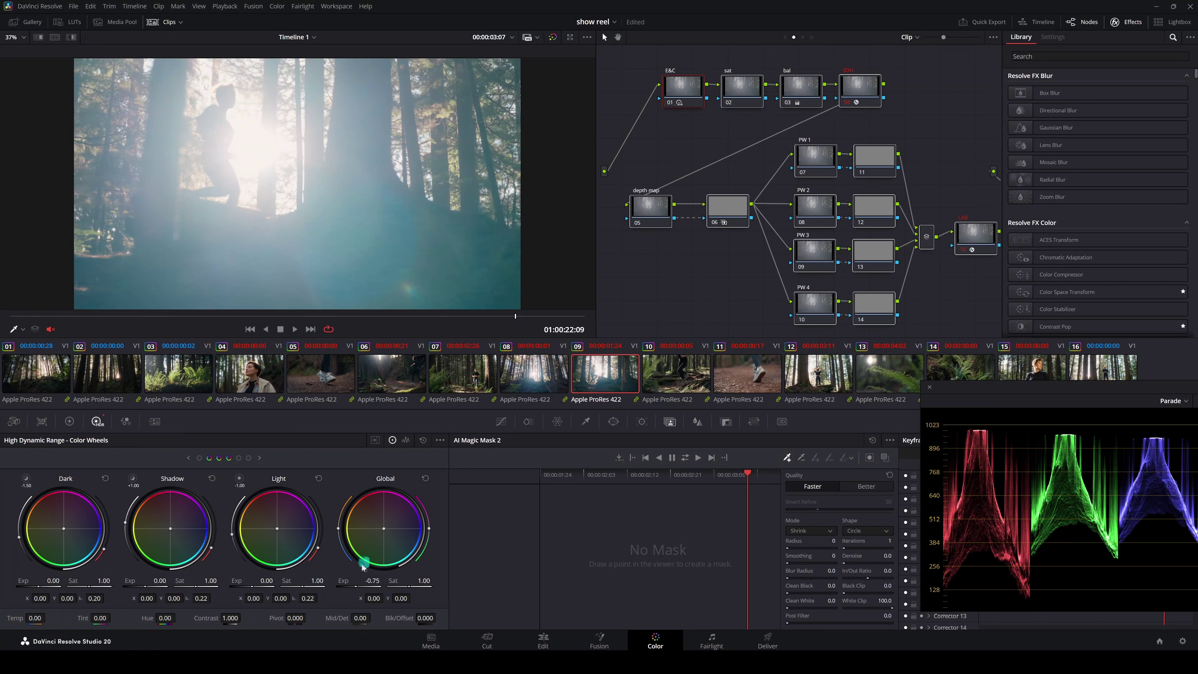
- Switch to clip 10, enable its entire node tree, and scrub through the shot
click(687, 388)
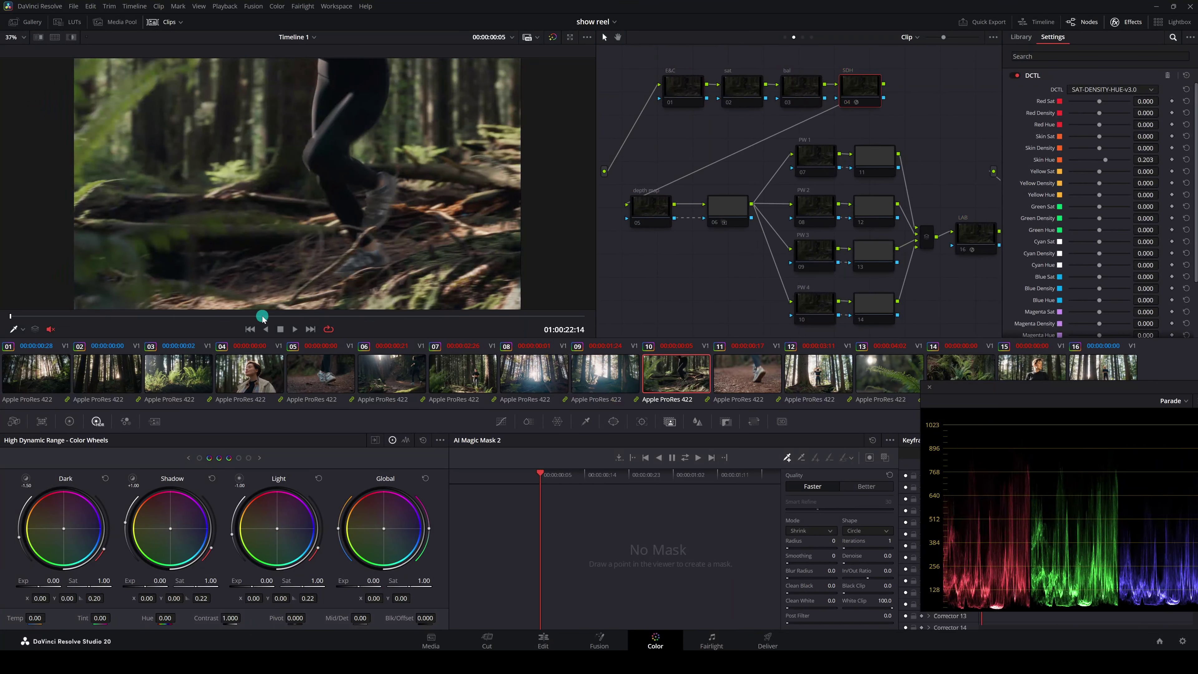
click(391, 323)
drag(391, 323, 619, 335)
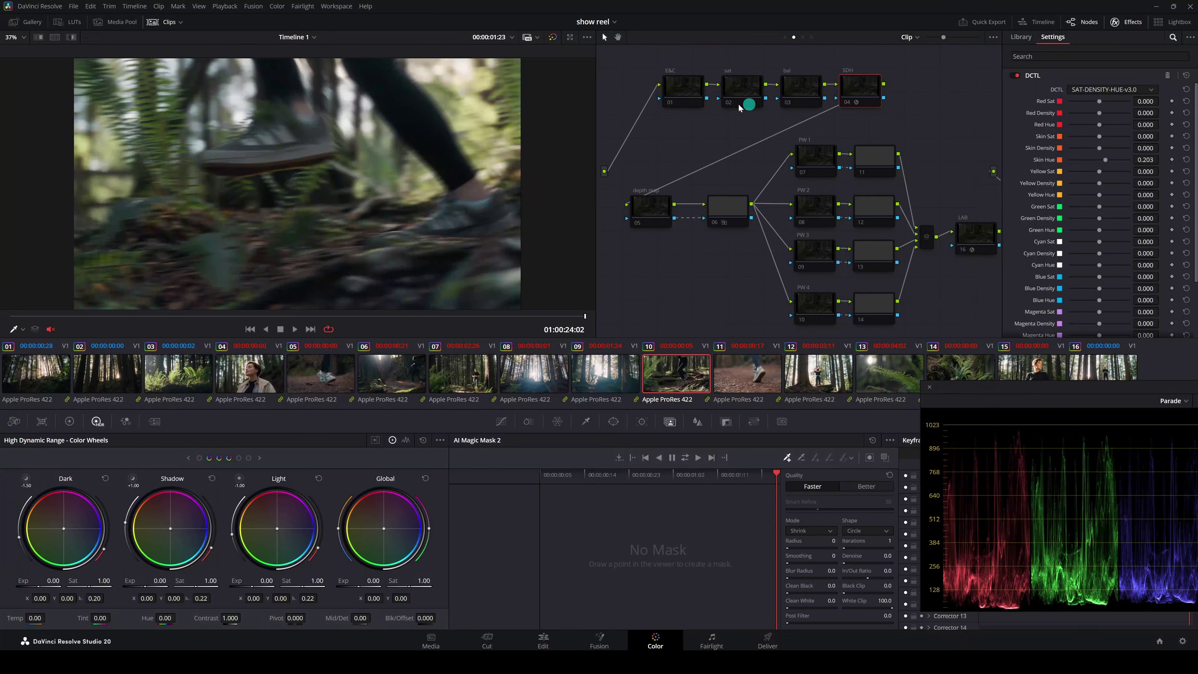
drag(643, 114, 1000, 326)
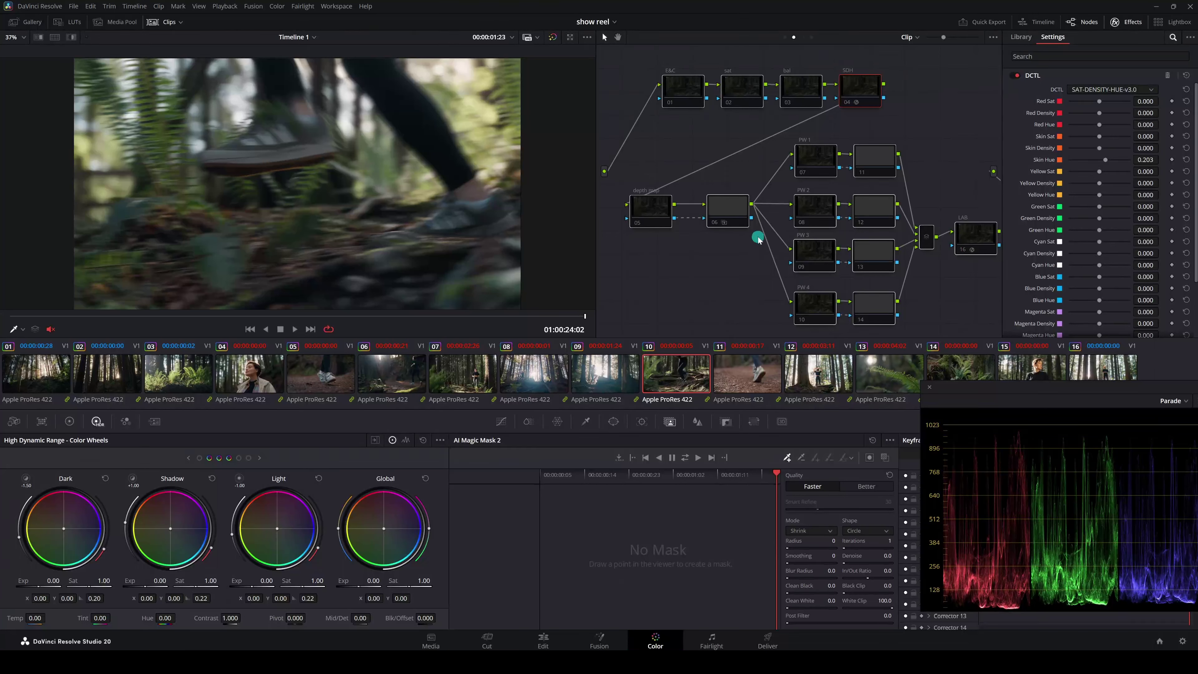
click(672, 100)
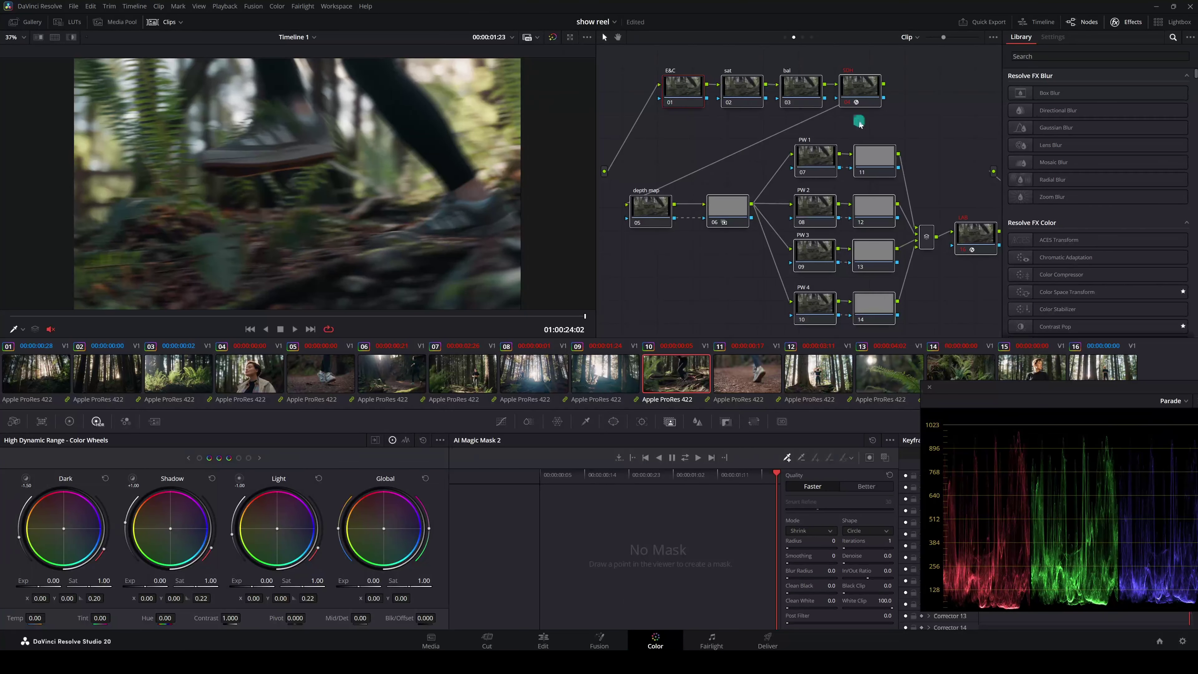
click(738, 95)
drag(208, 322, 523, 342)
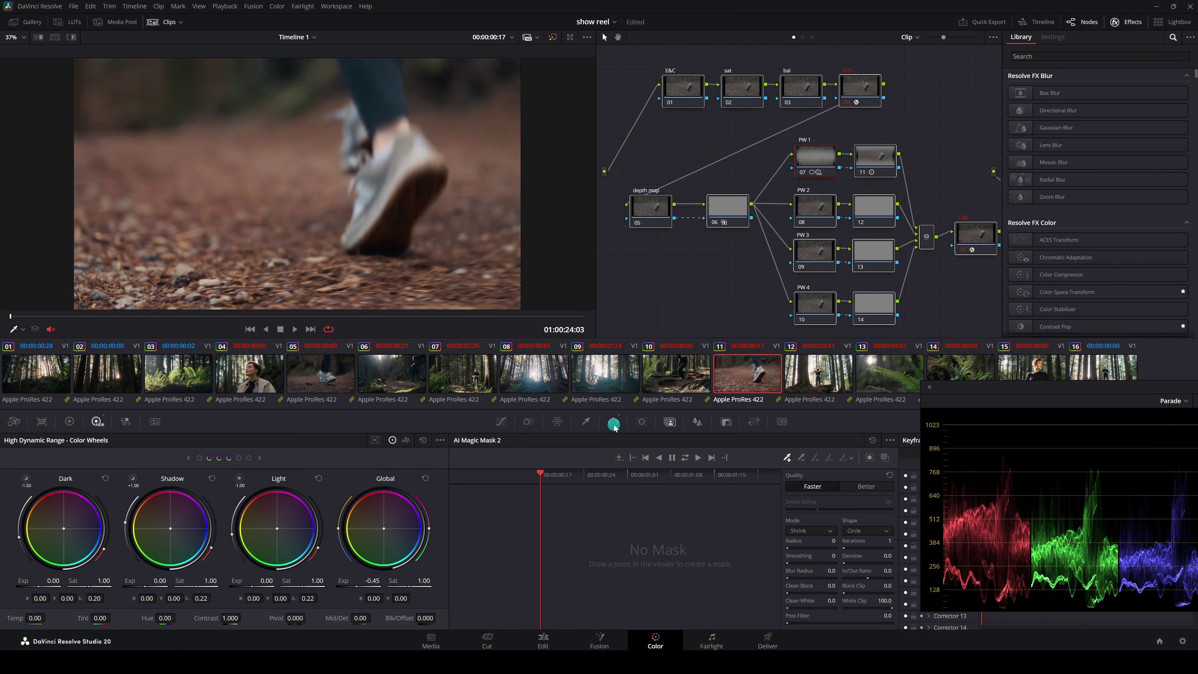
- Examine the circular power window on clip 11's PW 1 node with the viewer zoomed out
click(614, 423)
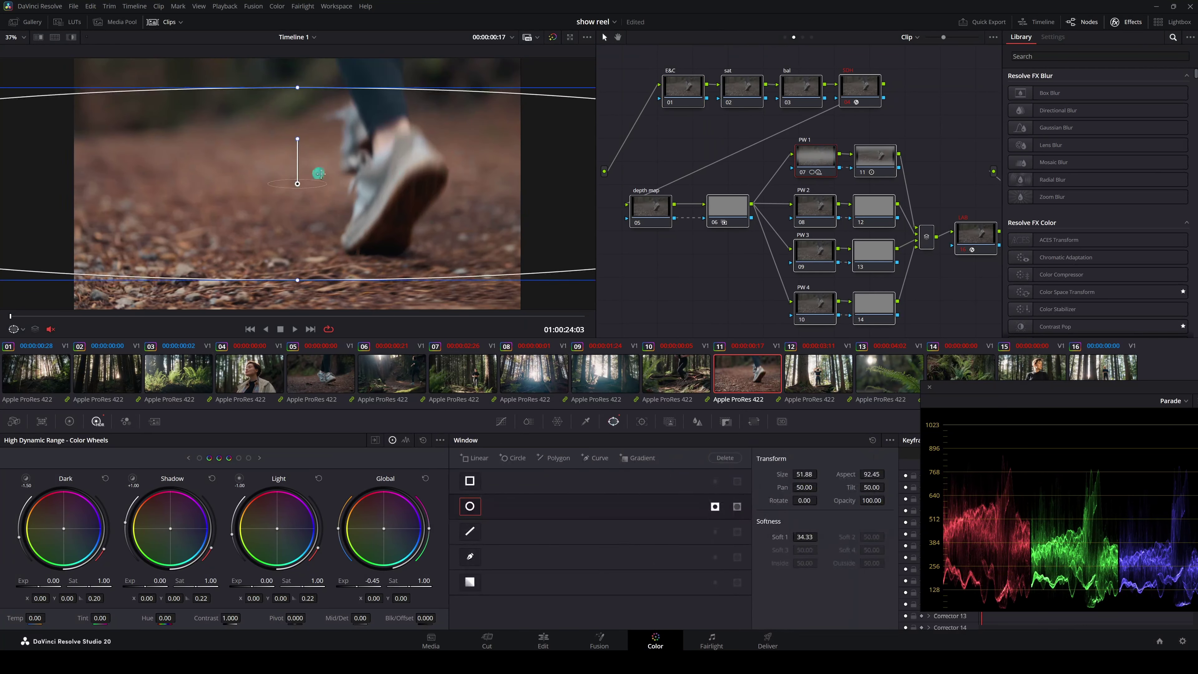
scroll(349, 178, down, 8)
scroll(349, 177, up, 4)
- Inspect the primary color wheel settings of clip 11's node 11 and add PW 1 to the node selection
click(874, 170)
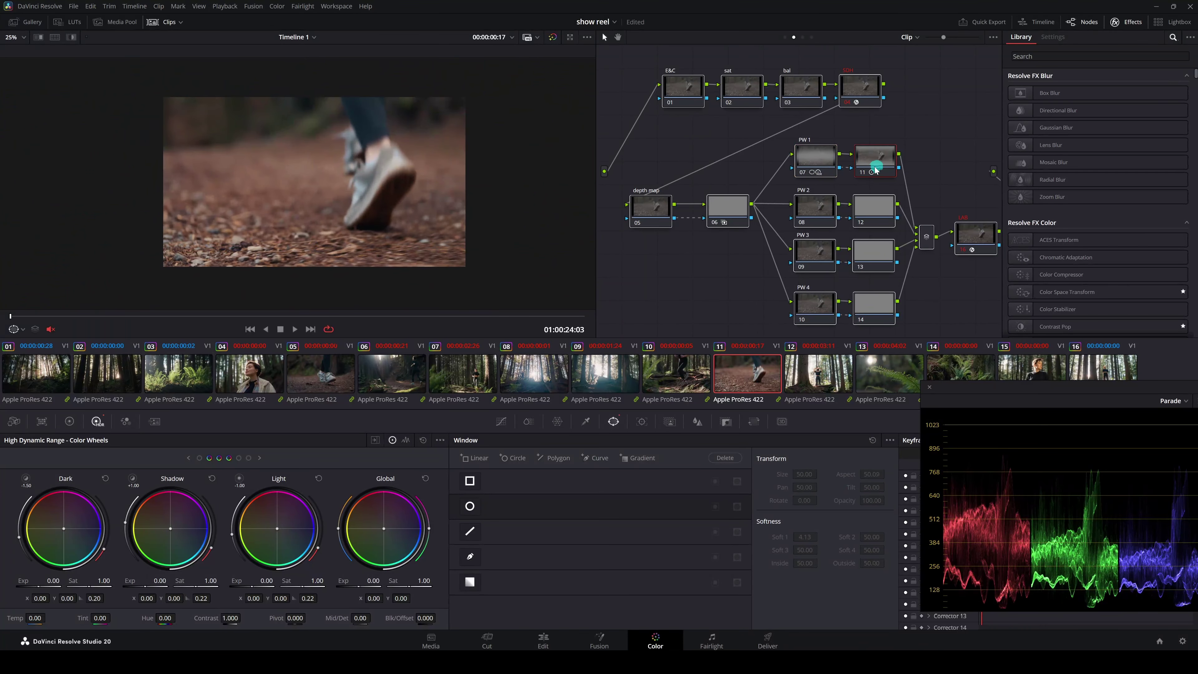
click(71, 422)
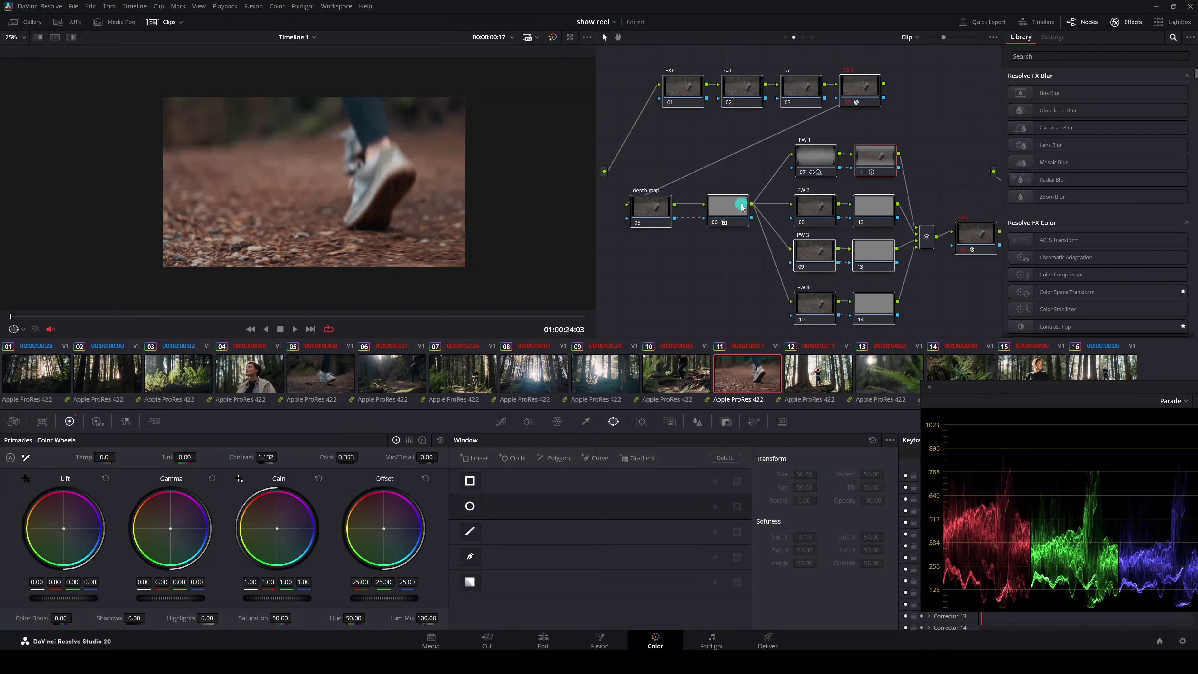
shift+click(833, 168)
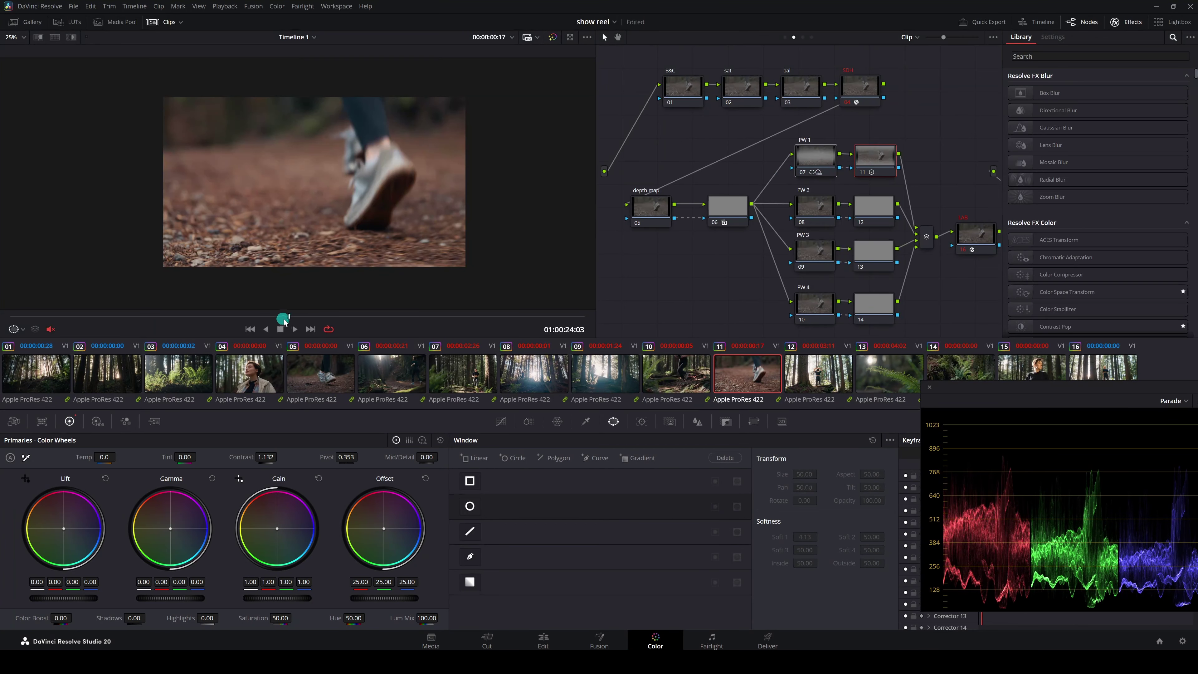
- Scrub back and forth through clip 11 and select its PW 1 node
drag(285, 322, 227, 315)
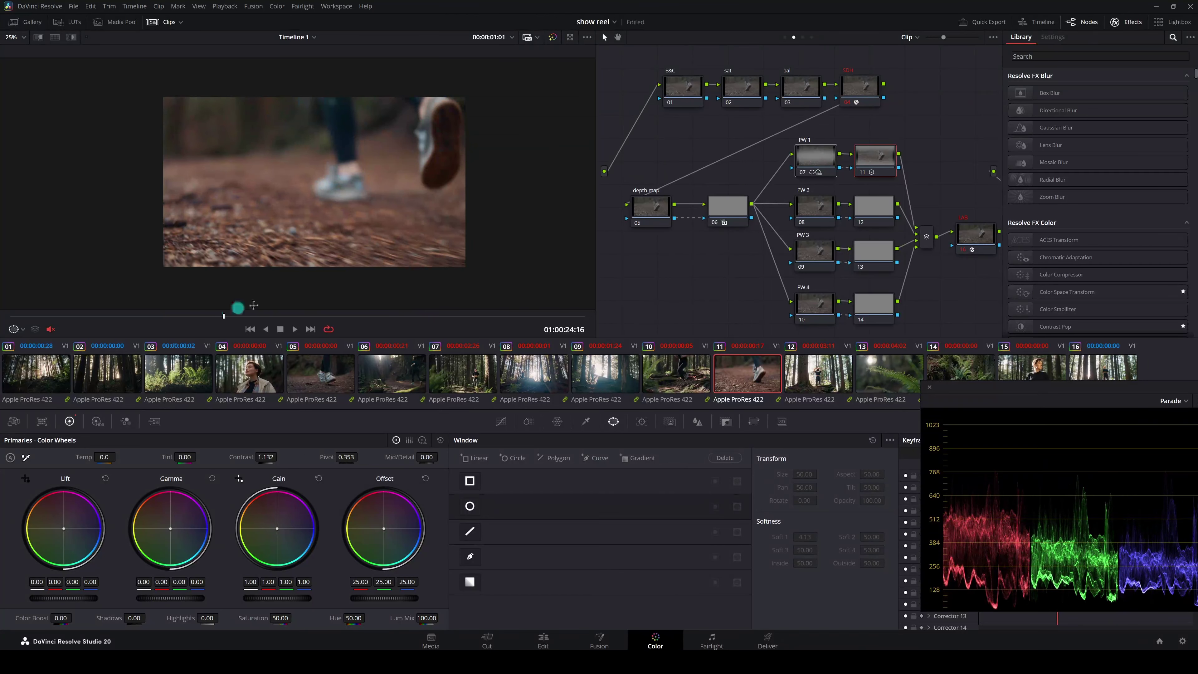
click(808, 165)
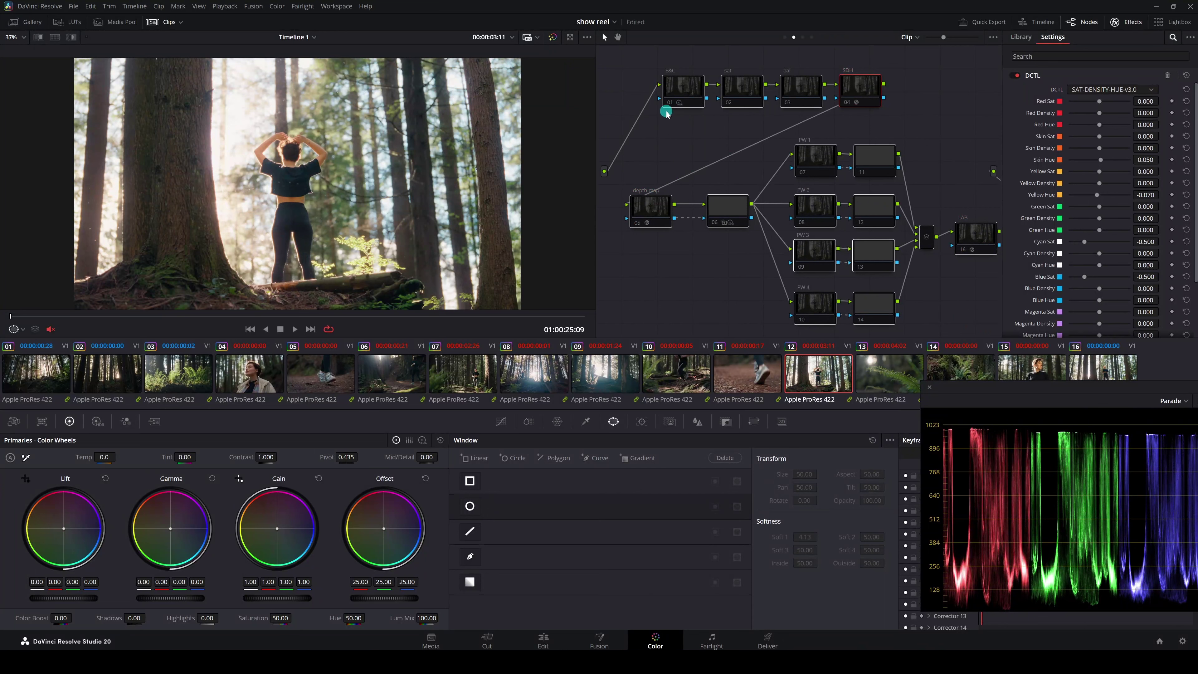
- Enable the E&C, sat, bal and SDH nodes on clip 12
click(667, 105)
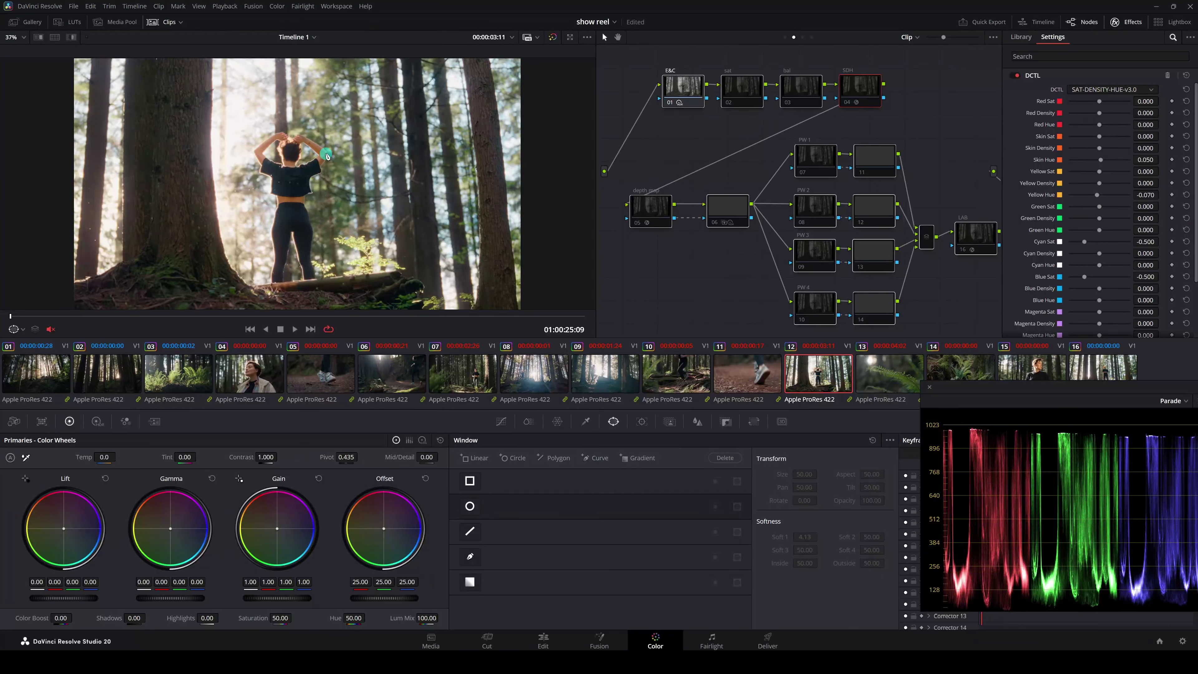
scroll(327, 155, down, 1)
scroll(323, 189, up, 2)
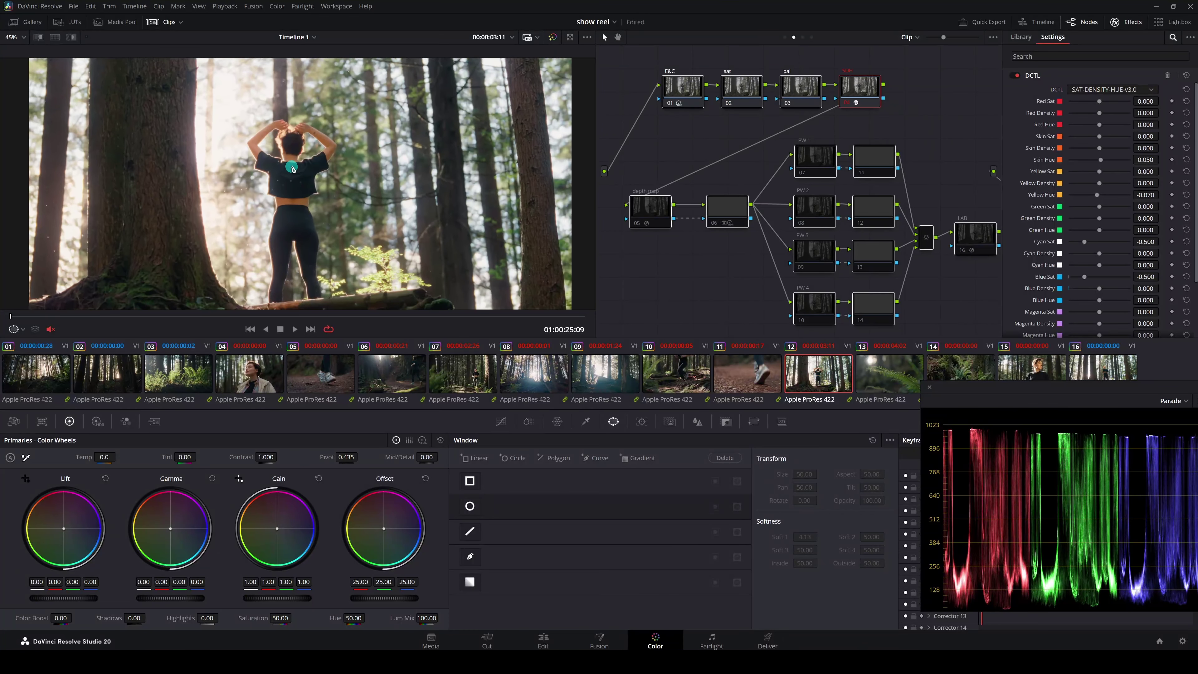
- Compare the background trees in clip 12 with and without the SDH node, viewed close up
drag(561, 170, 430, 198)
scroll(474, 142, up, 2)
scroll(492, 205, up, 2)
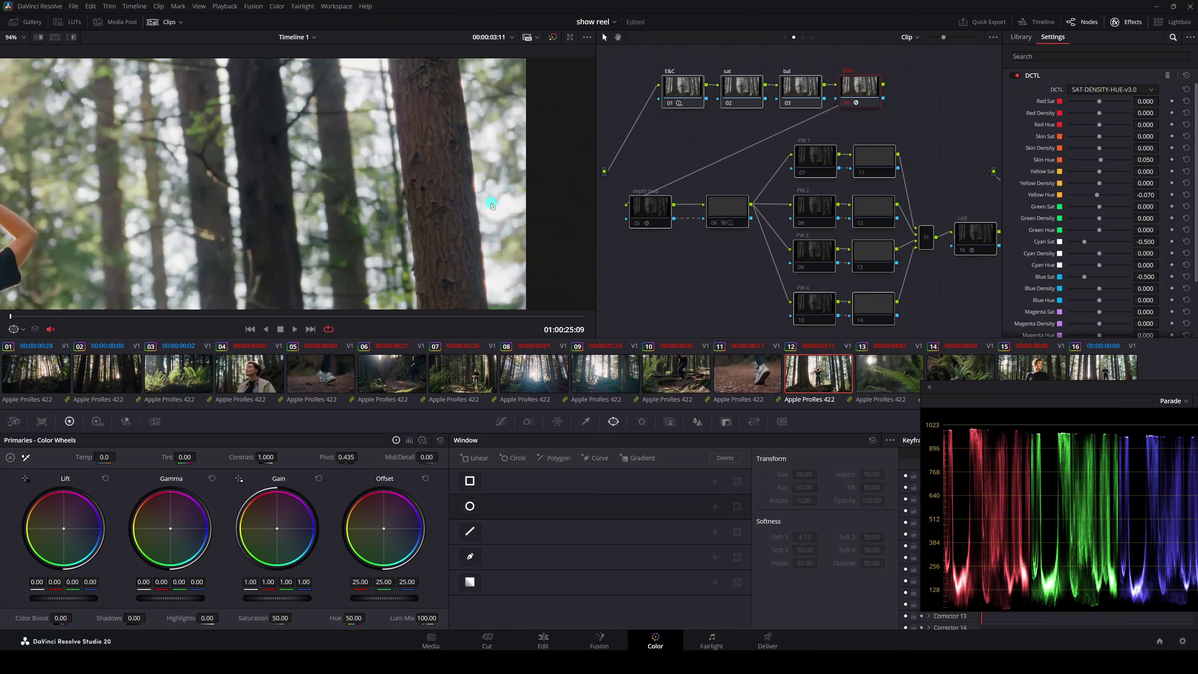
click(848, 104)
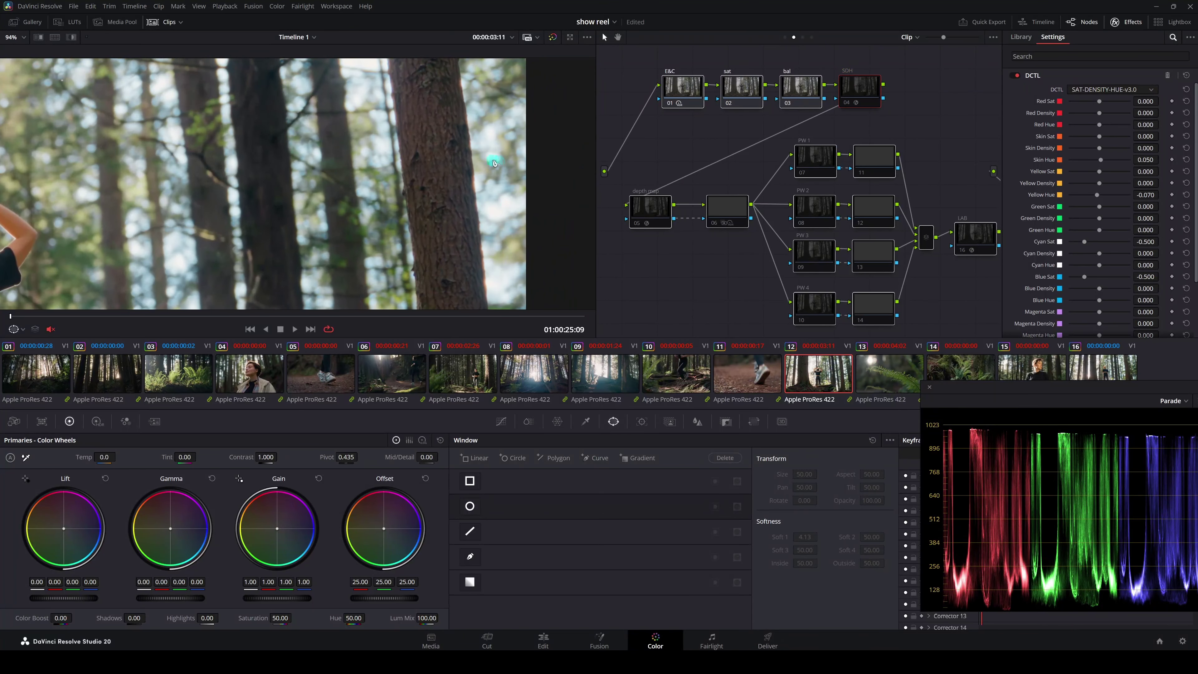
scroll(495, 170, up, 2)
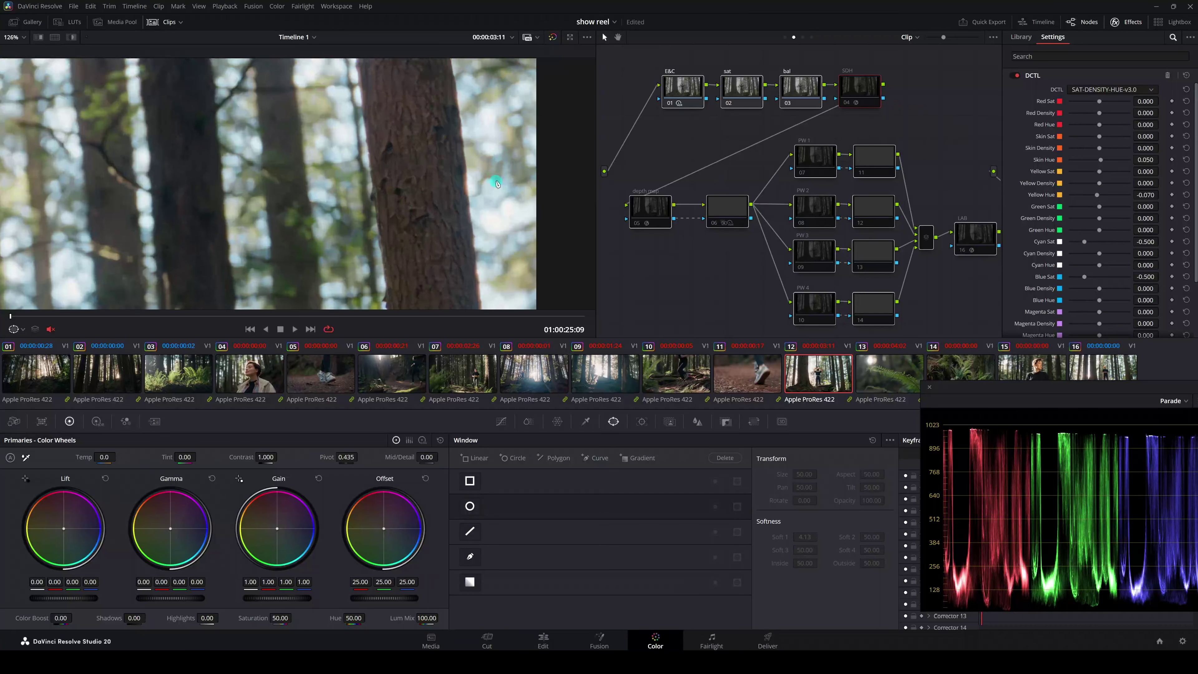
click(847, 103)
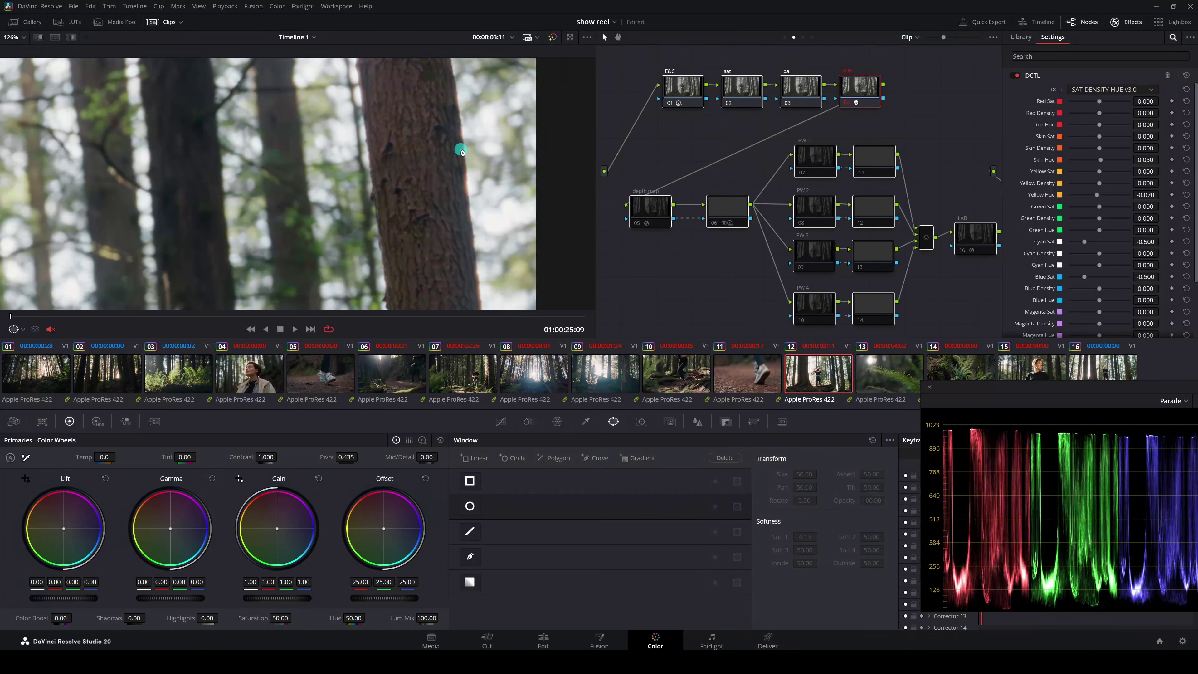
- Fit clip 12 in the viewer and enable its depth map node and node 06
key(shift+z)
click(631, 226)
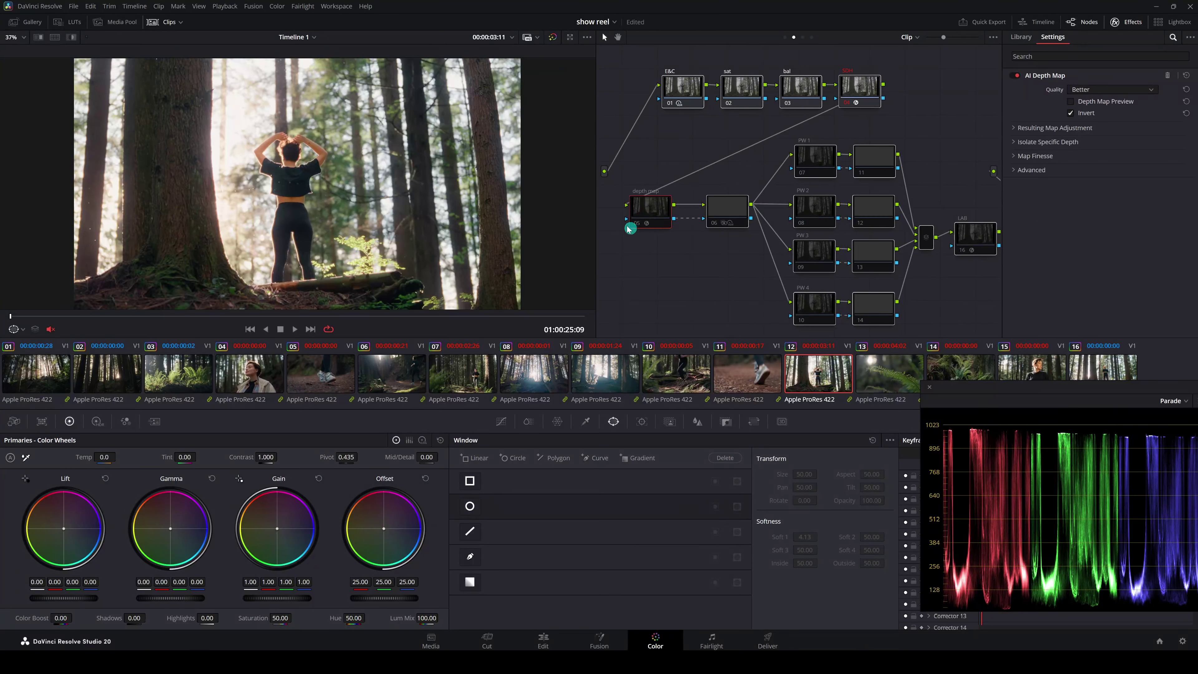
click(635, 226)
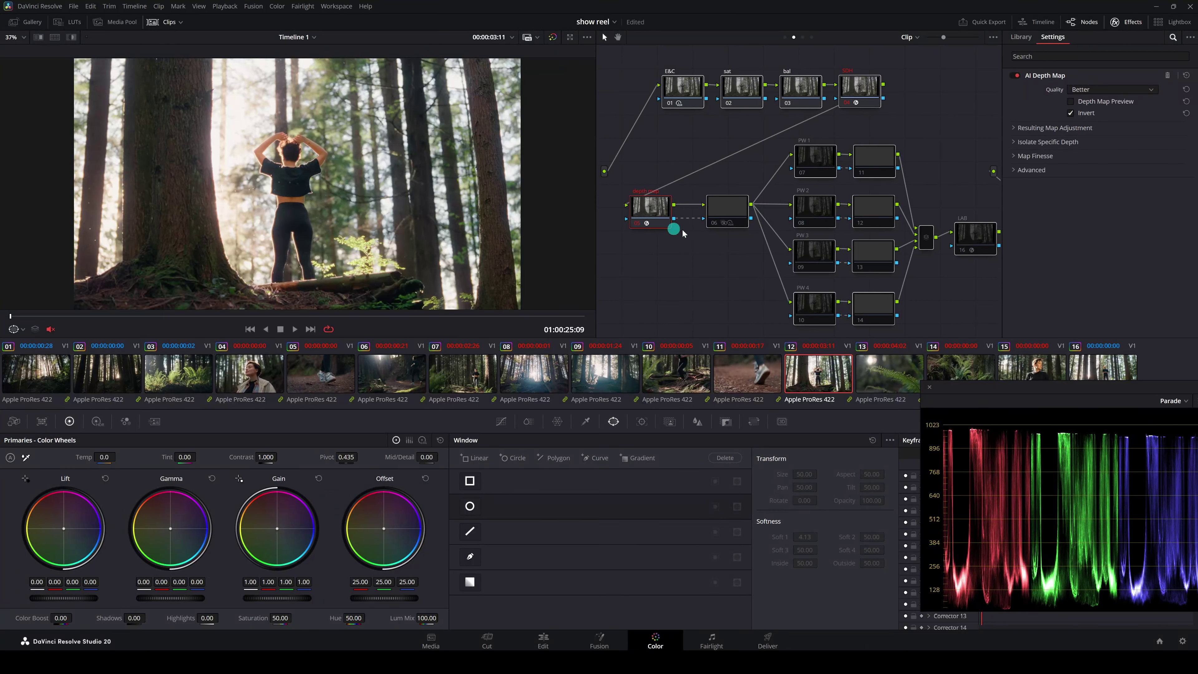
click(714, 223)
click(714, 223)
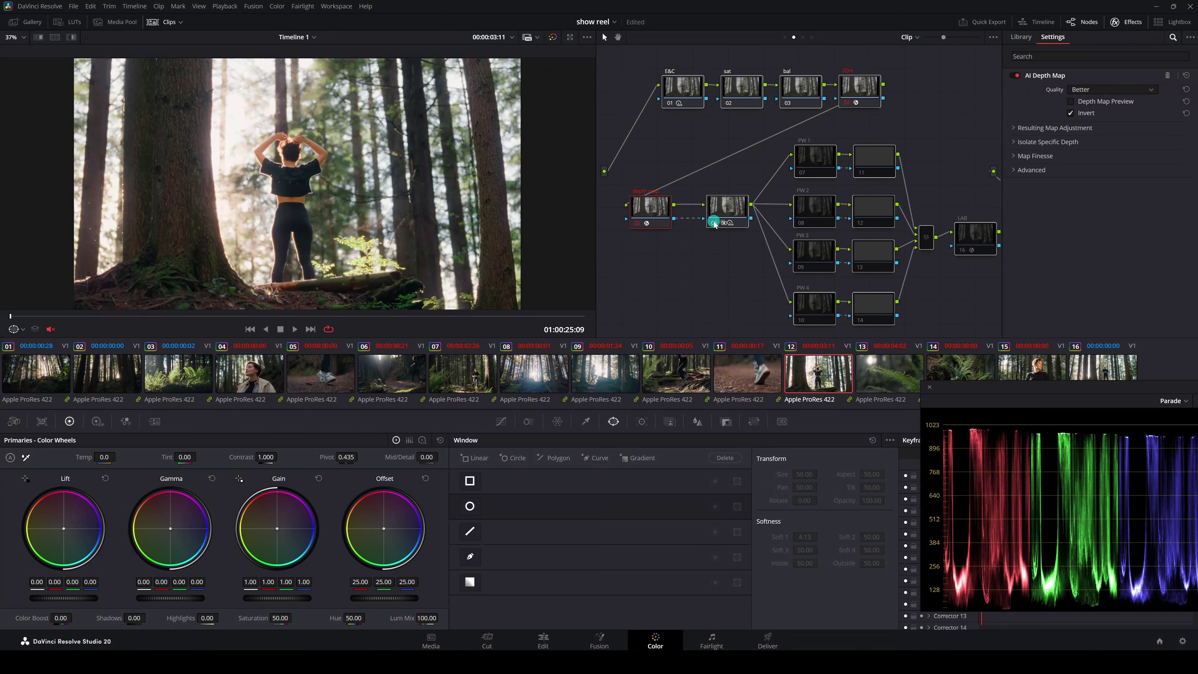
- Compare clip 12 with and without the depth map and node 06, and inspect the Depth Map Preview
scroll(274, 171, up, 2)
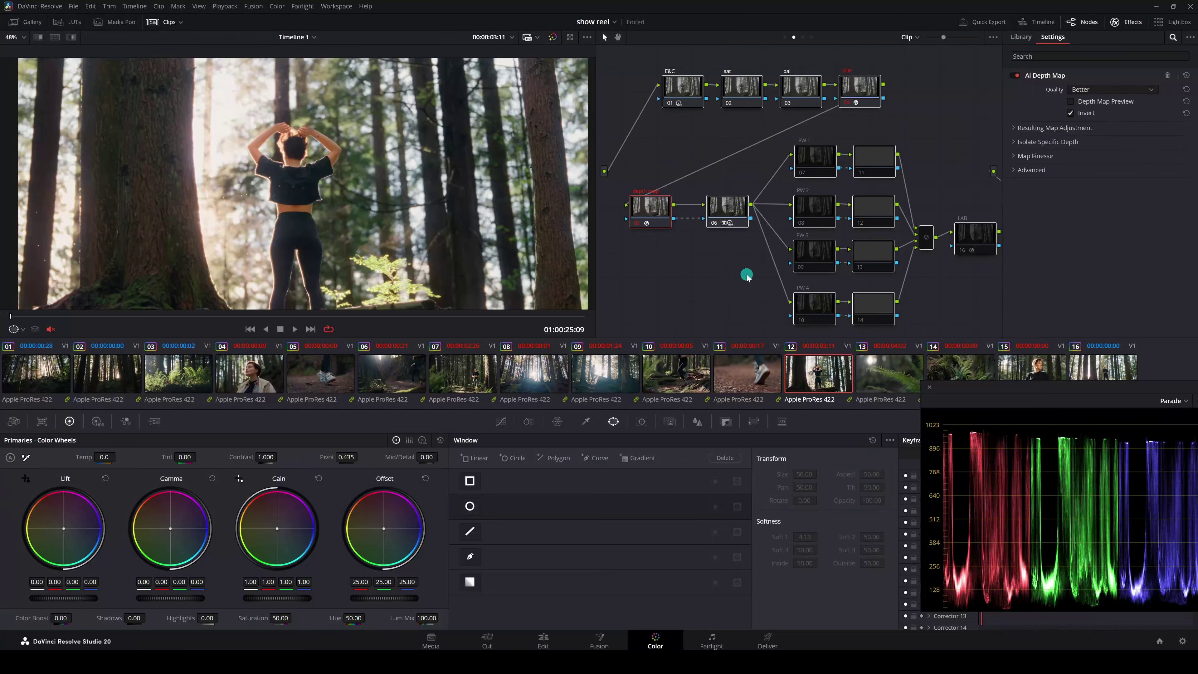
key(ctrl+d)
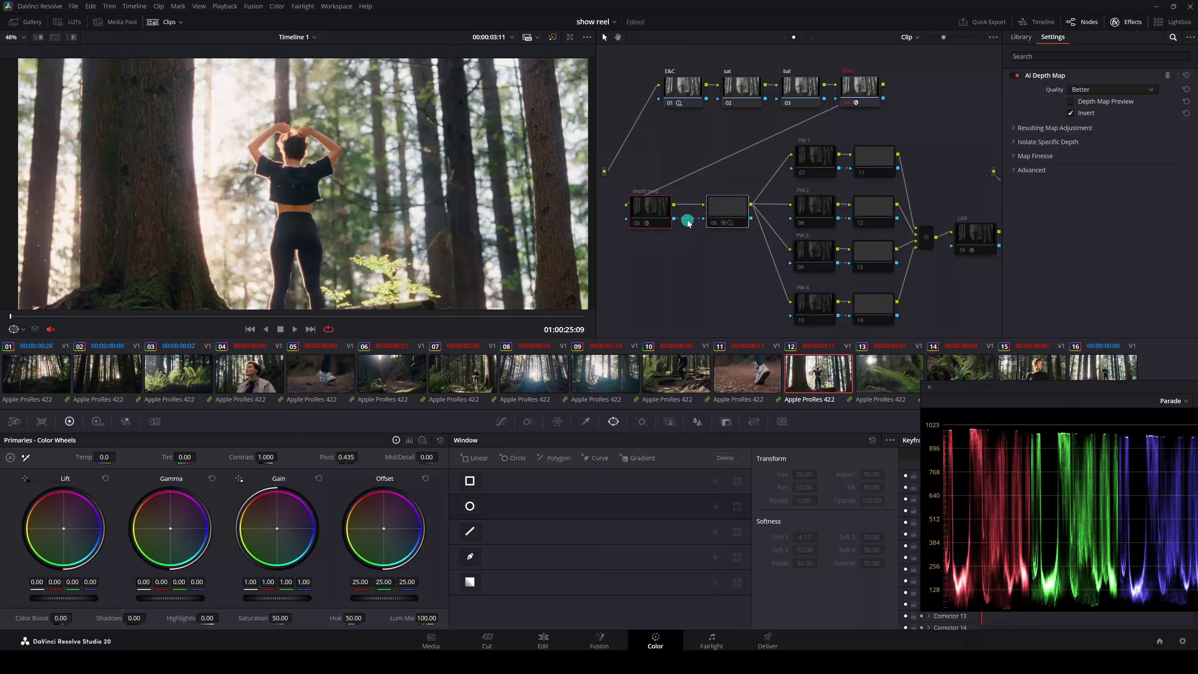
key(ctrl+d)
key(ctrl+d)
key(ctrl+d)
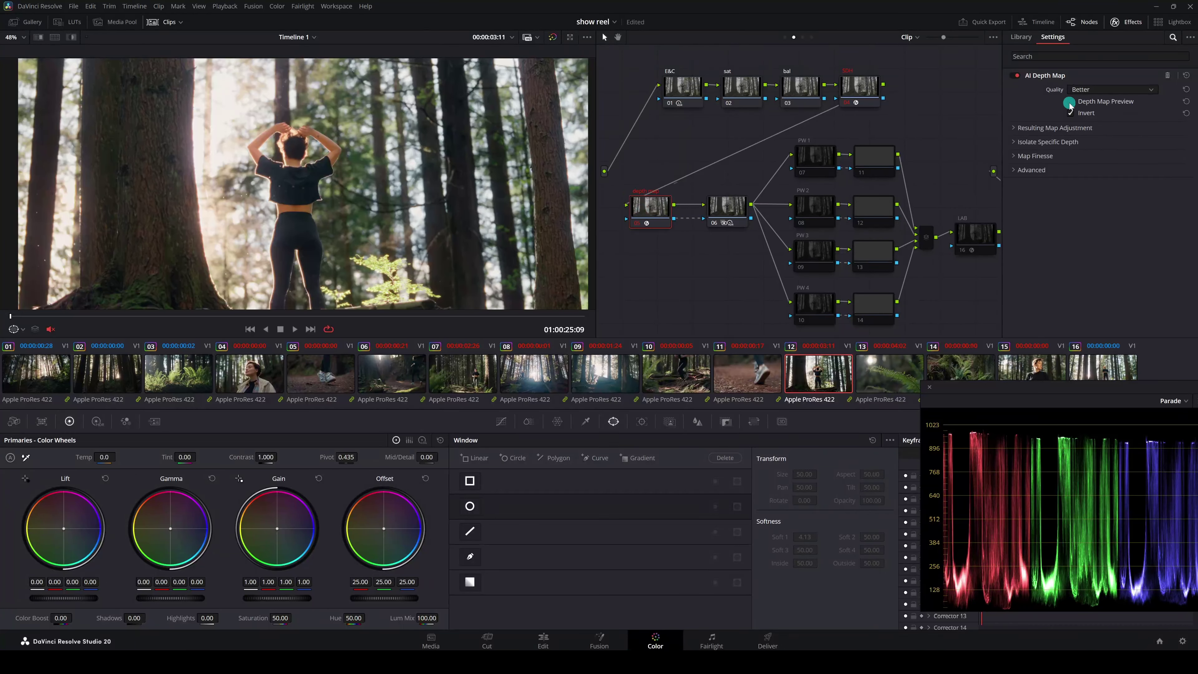
scroll(472, 177, down, 3)
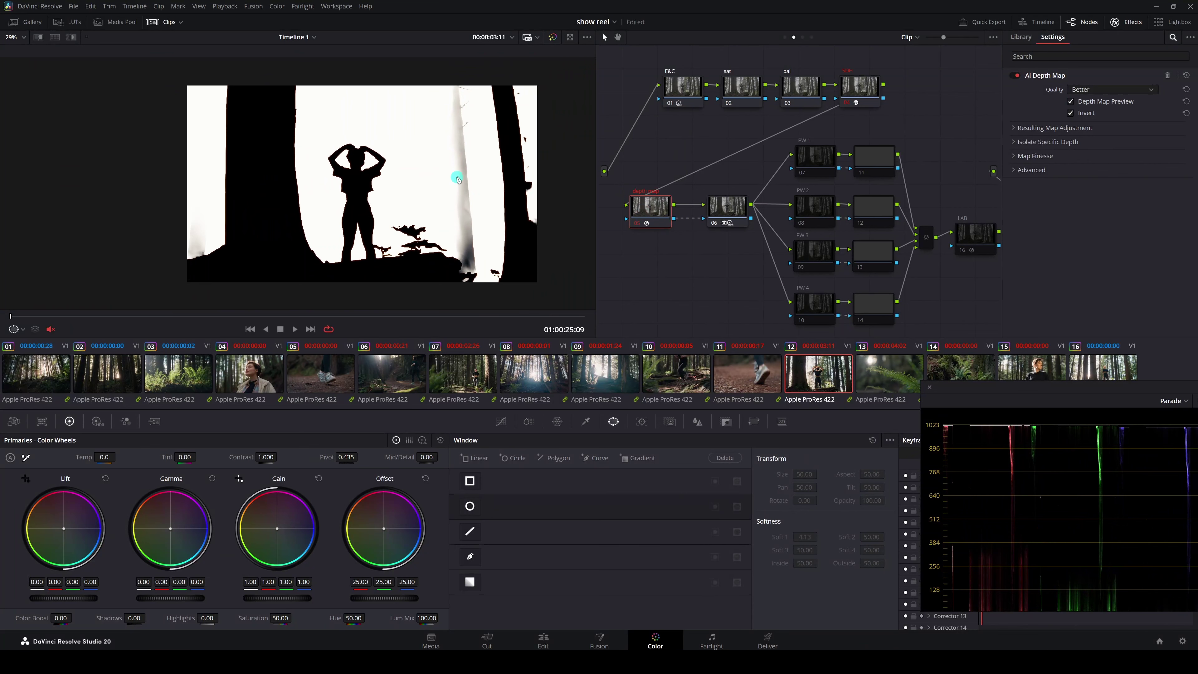
scroll(456, 179, up, 2)
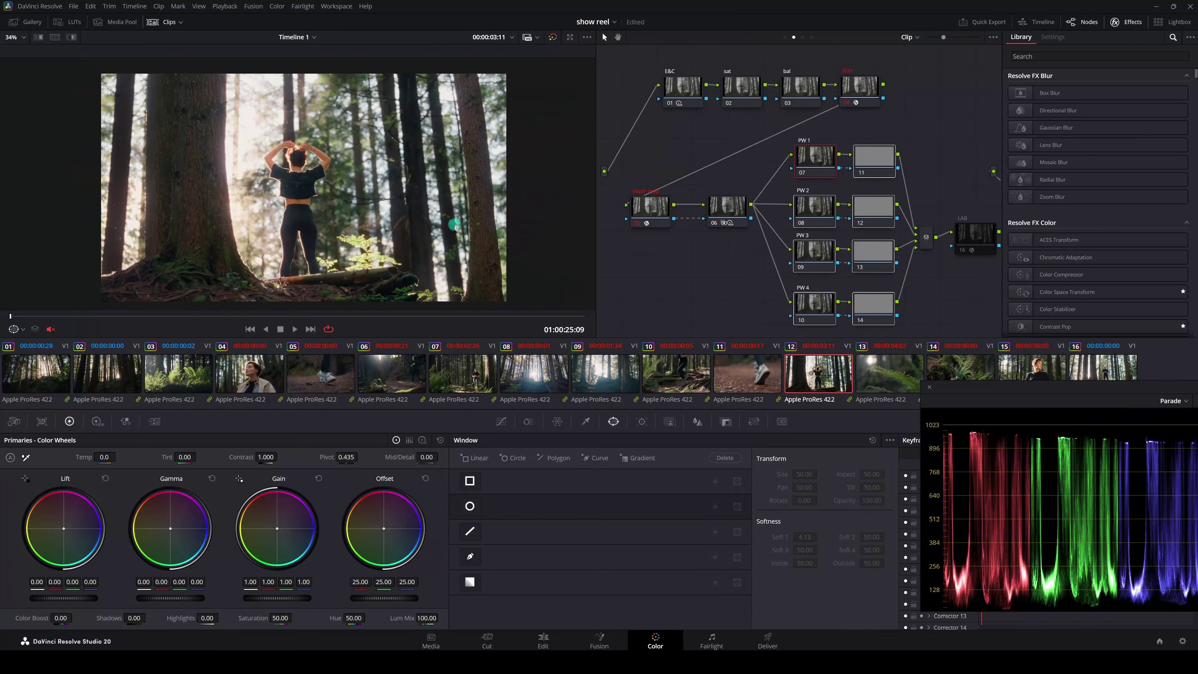
- Scrub through clip 12 and compare it with and without its entire node tree
click(364, 316)
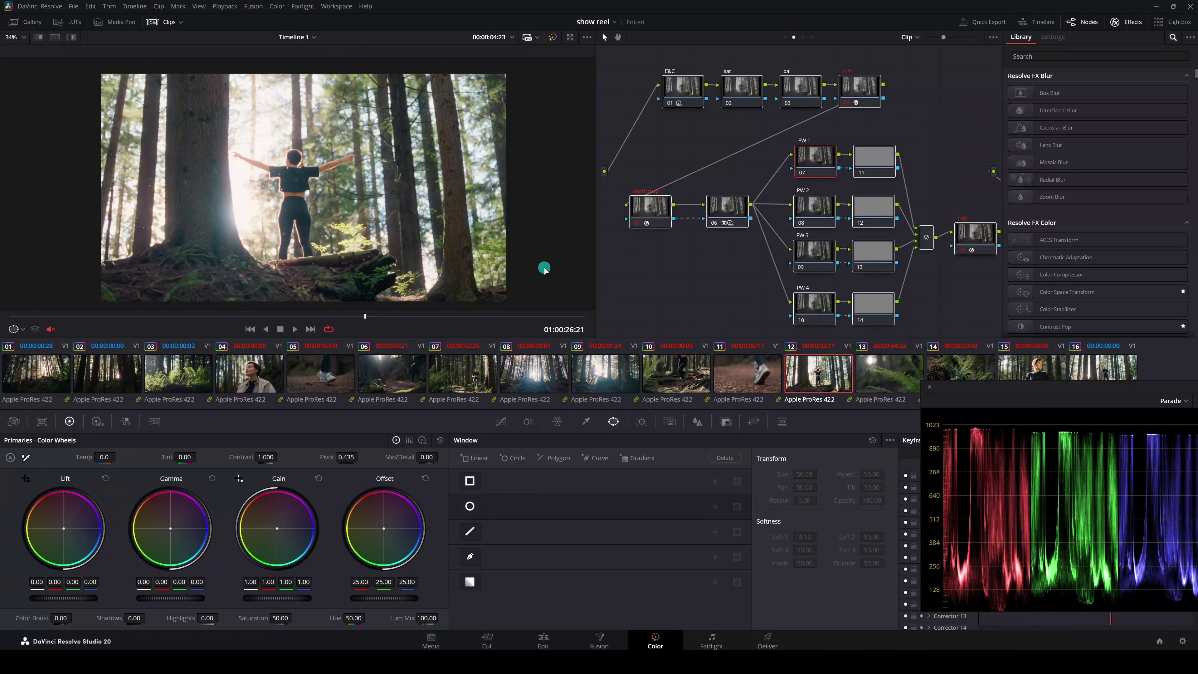
drag(160, 324, 5, 326)
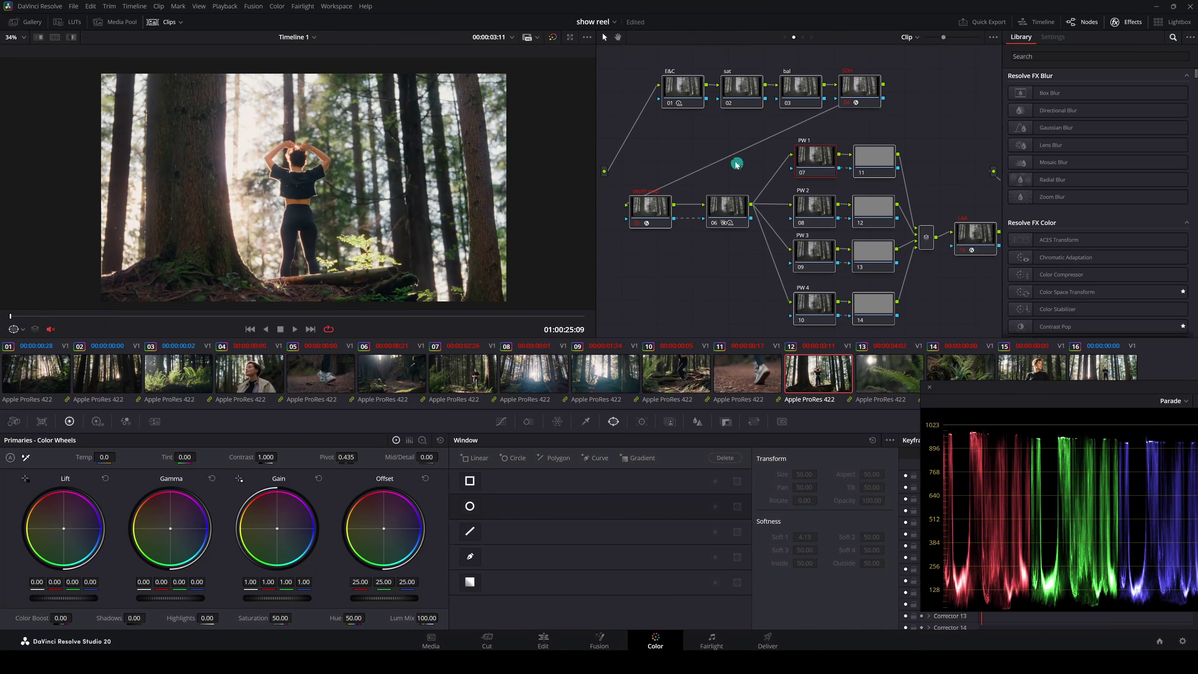
key(ctrl+d)
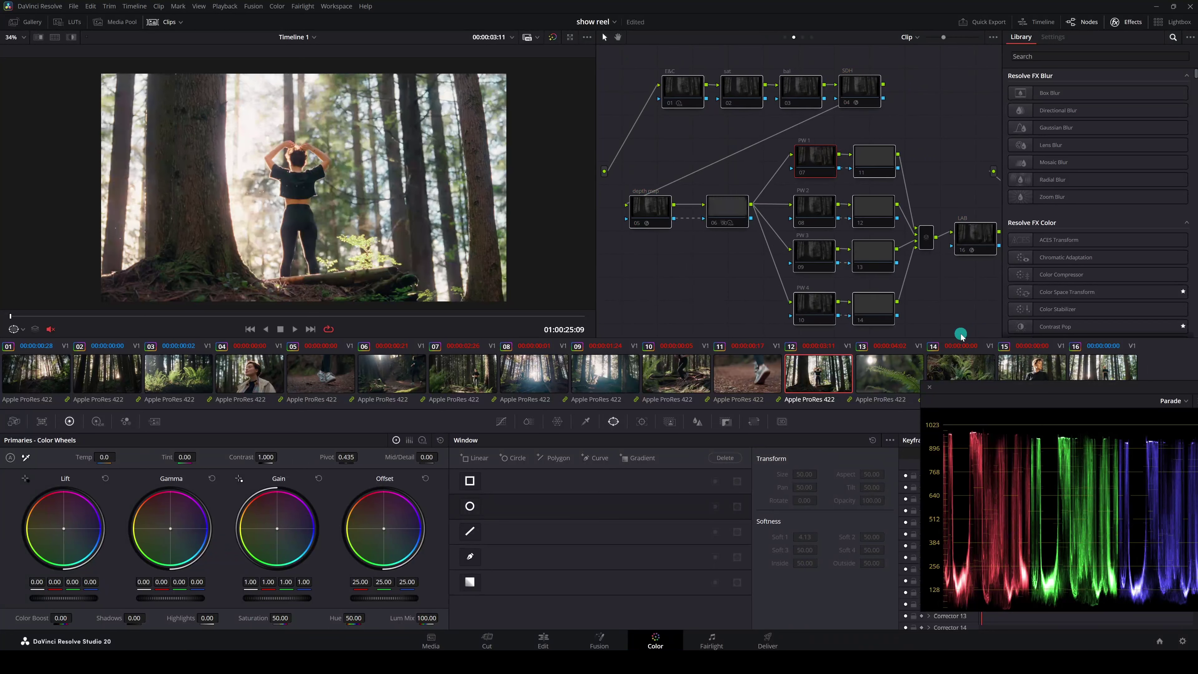
key(ctrl+d)
- Switch to clip 13, enable its SDH node, and compare the shot with and without PW 1
click(917, 365)
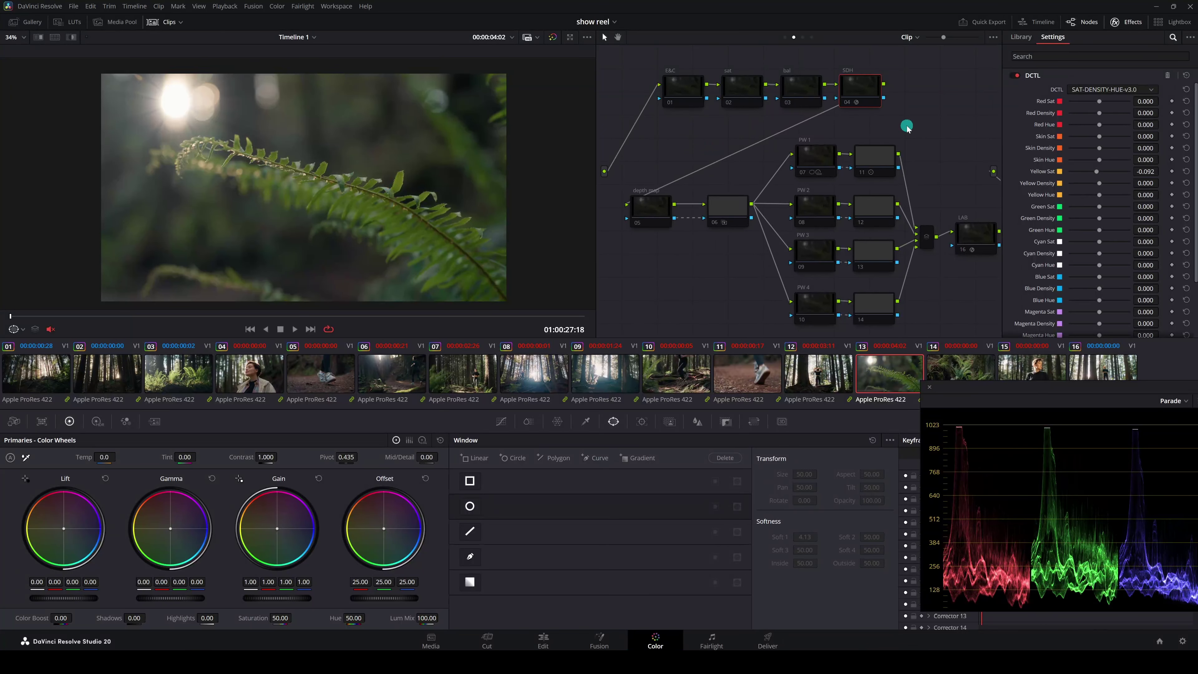
click(848, 104)
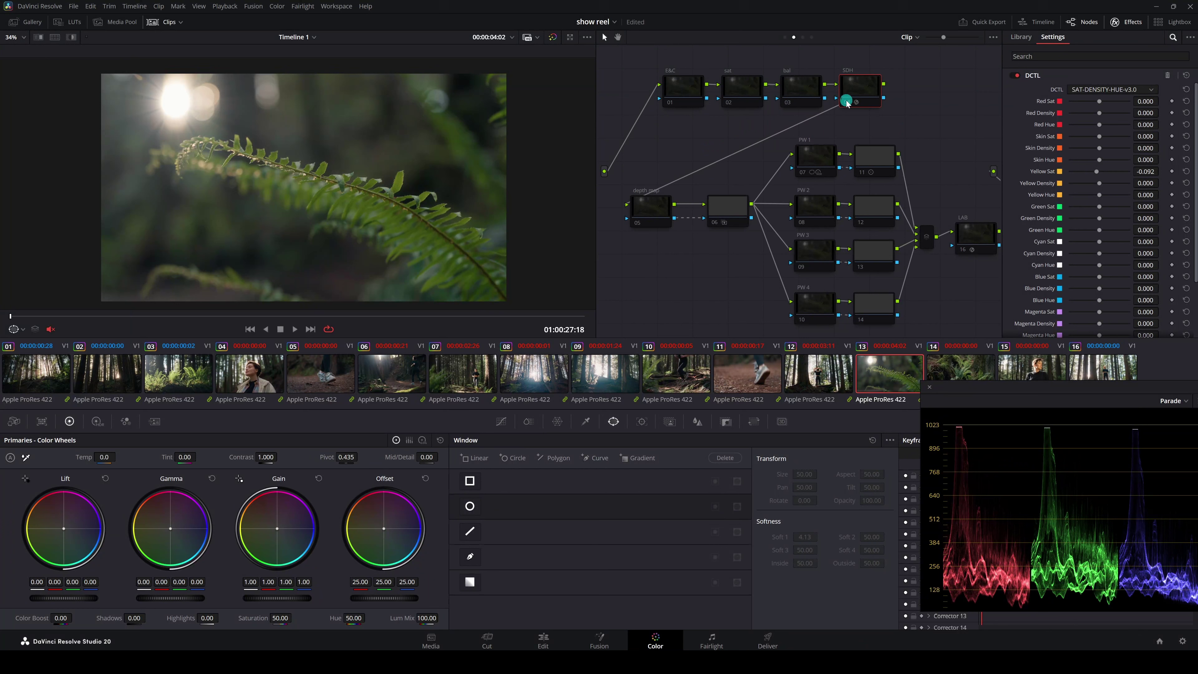
click(802, 173)
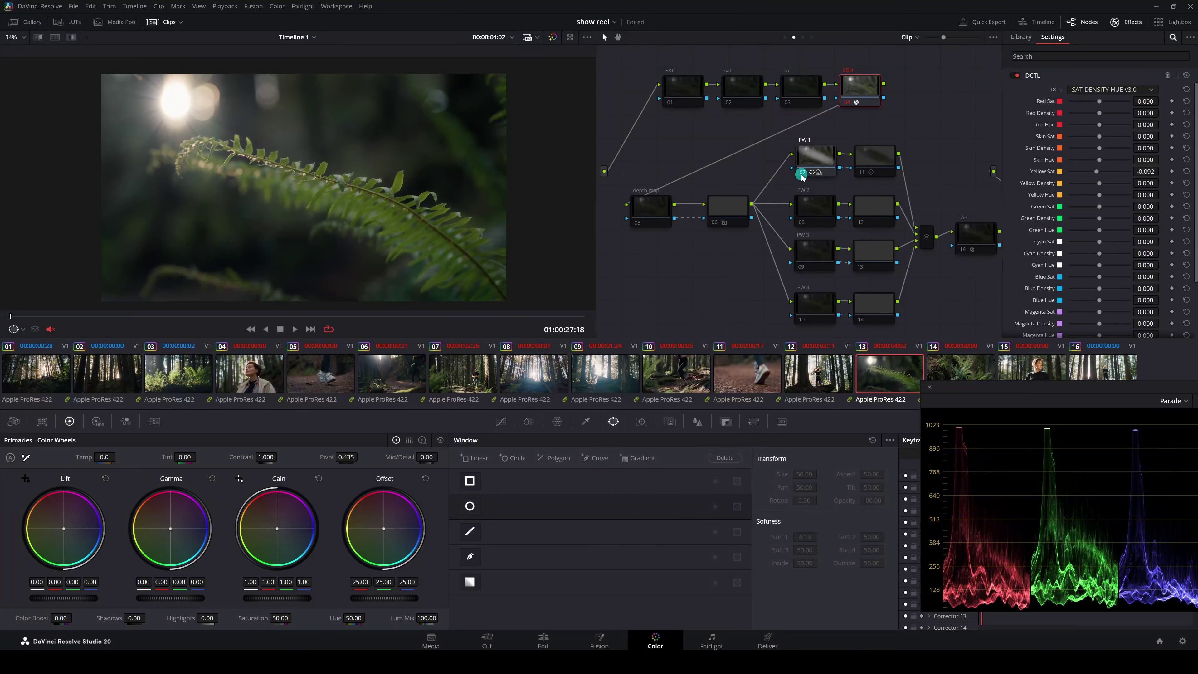
click(802, 173)
click(801, 172)
- Enable clip 13's PW 1 node and examine its rotated circular power window over the fern
scroll(229, 128, up, 2)
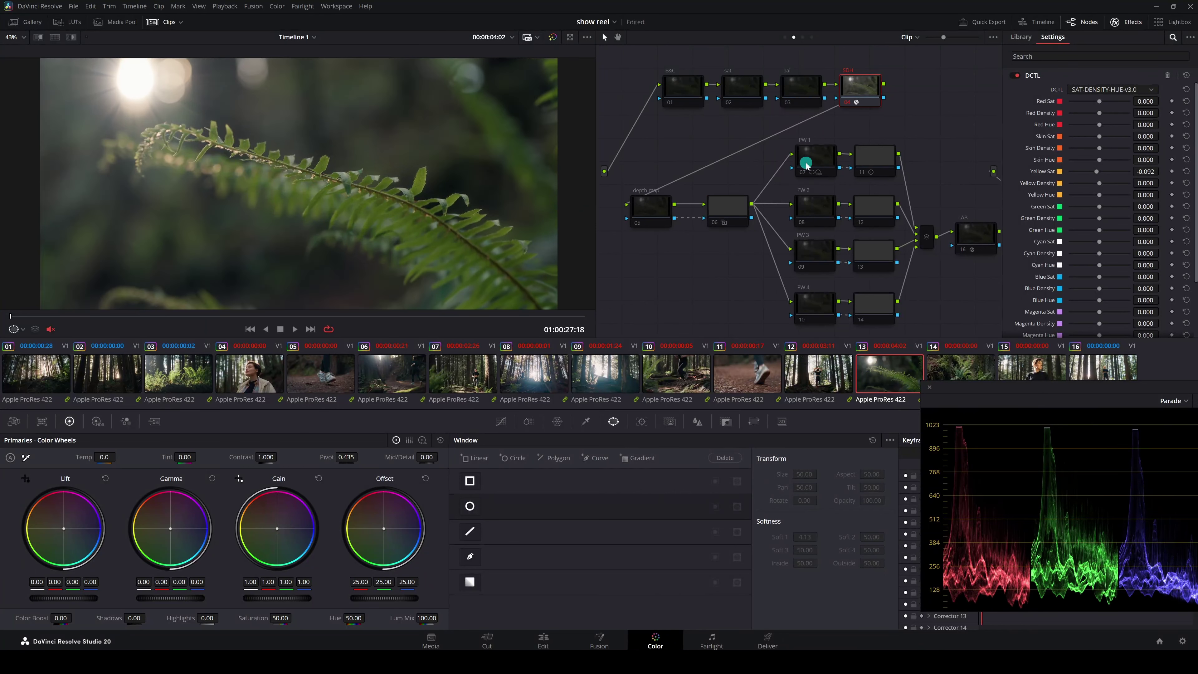
click(612, 422)
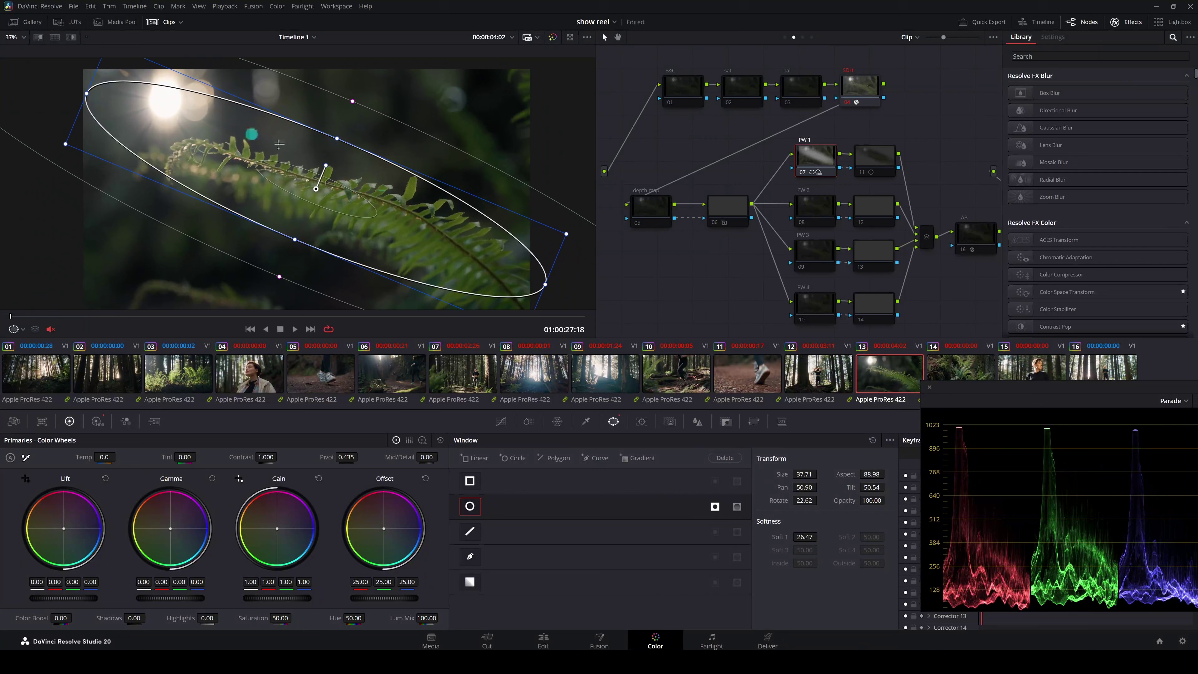
scroll(323, 189, down, 2)
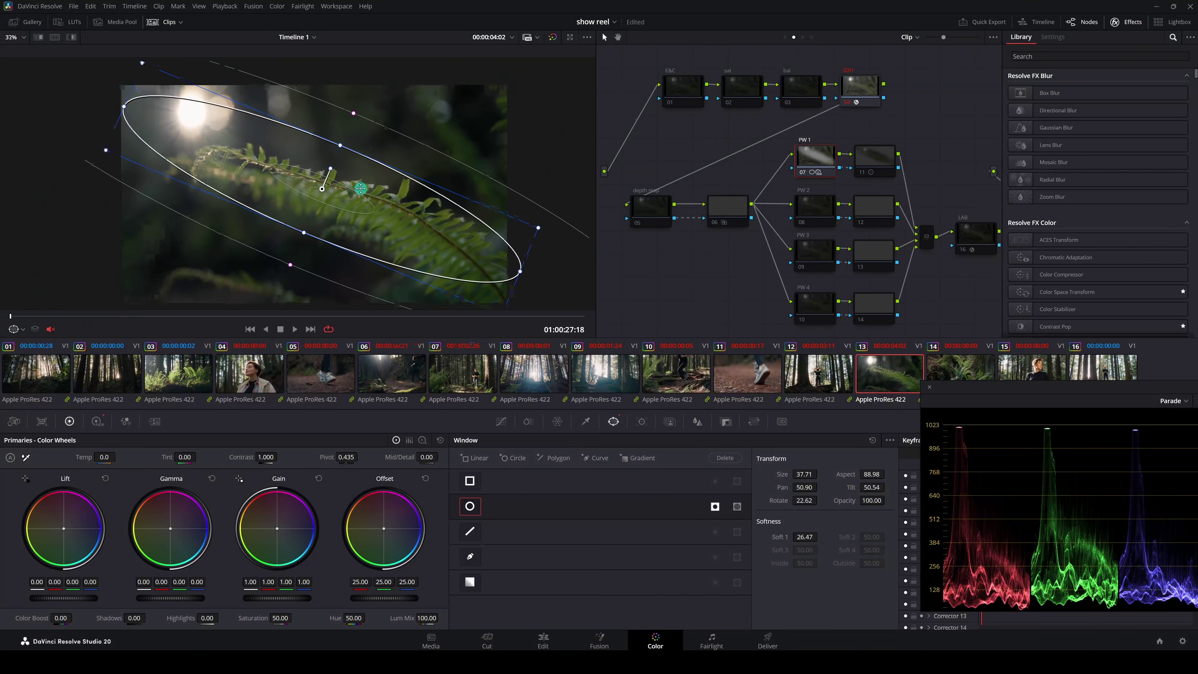
- Enable node 11 on clip 13 and examine its effect on the fern
click(875, 159)
click(858, 173)
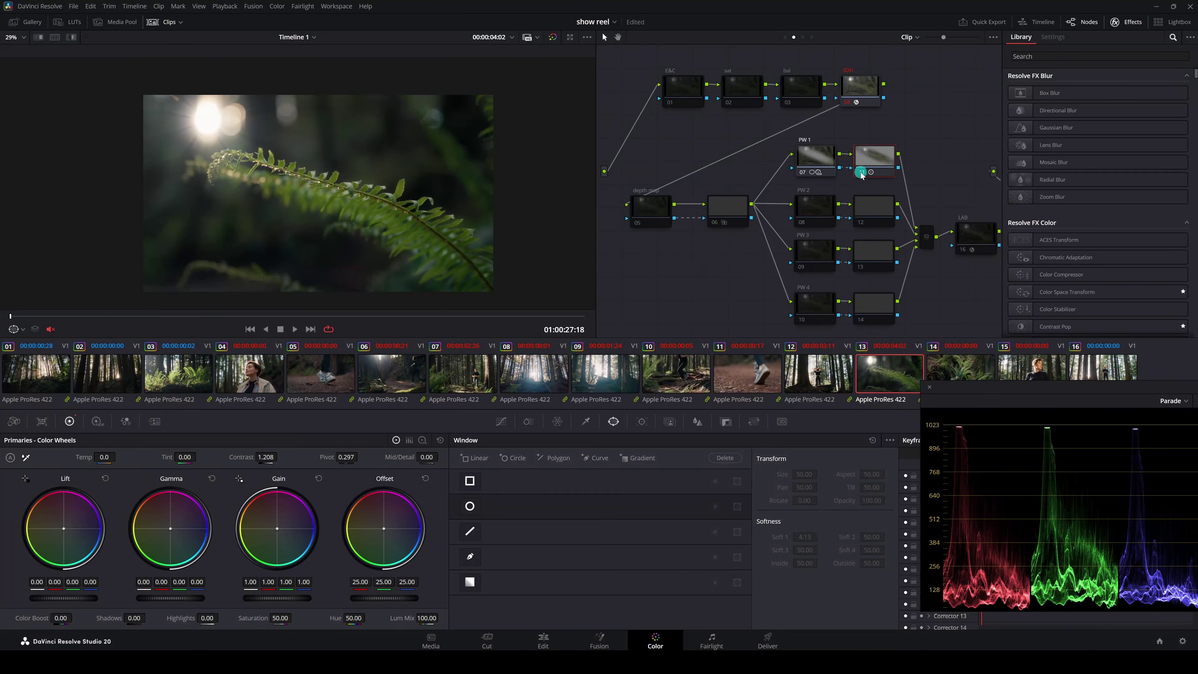
click(333, 195)
scroll(334, 200, up, 2)
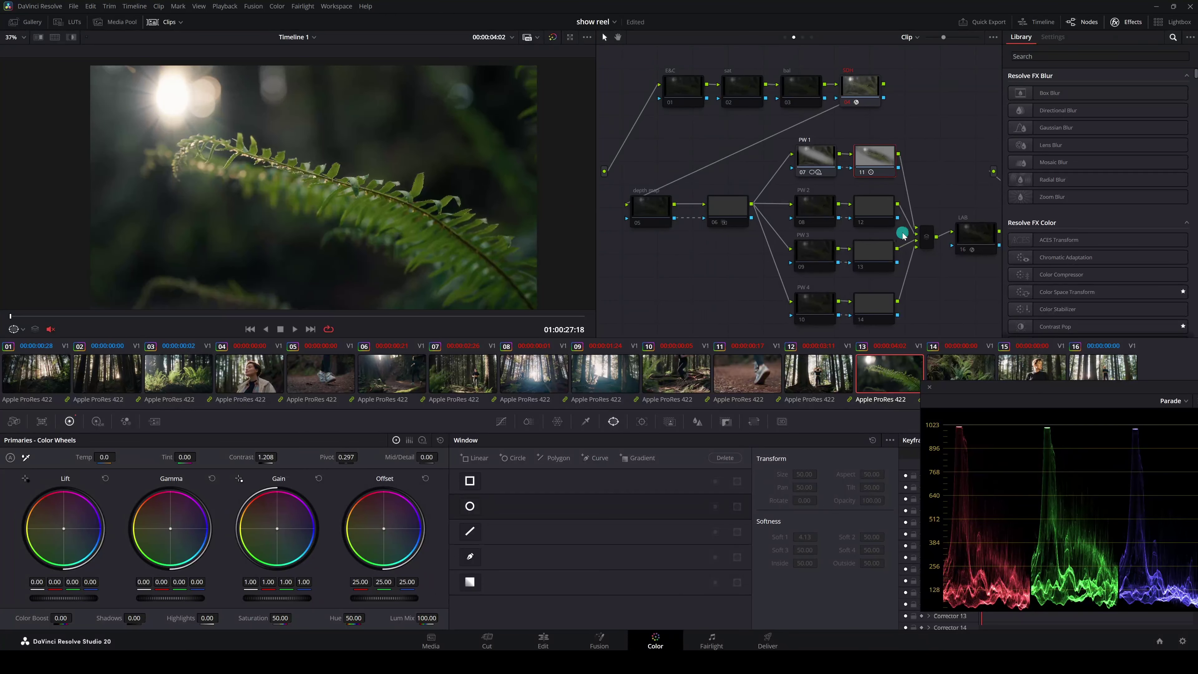
- Switch to clip 14, enable its PW 1 node, and examine the circular power window around the ferns
key(Down)
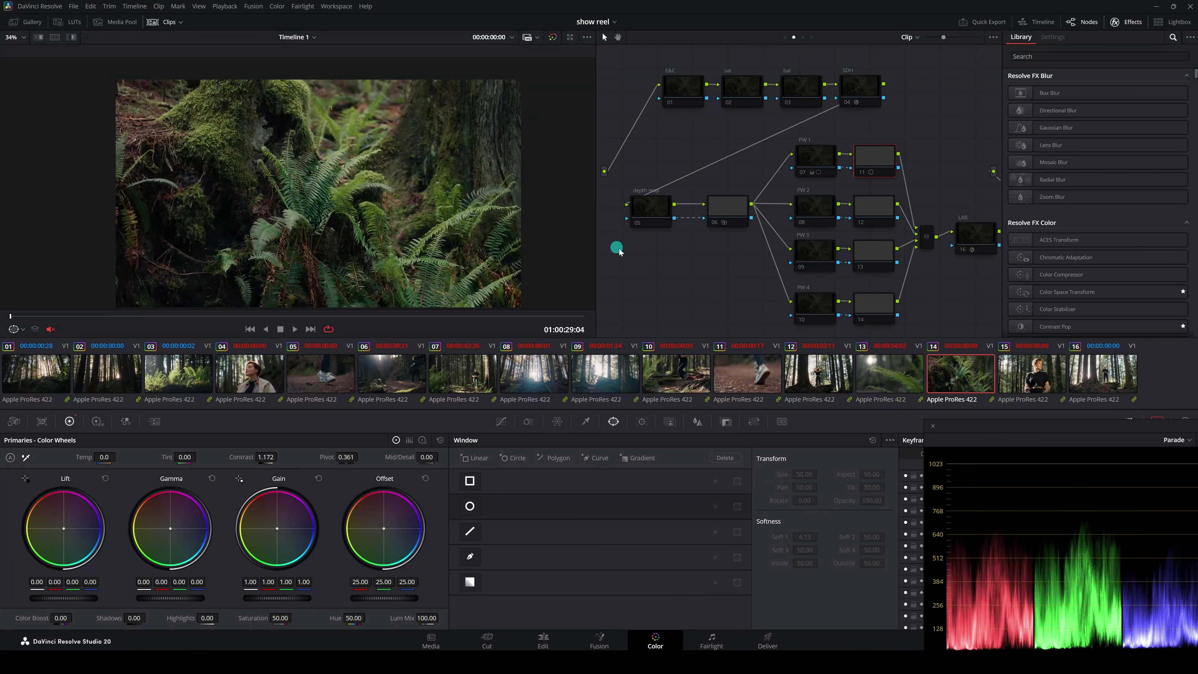
click(803, 174)
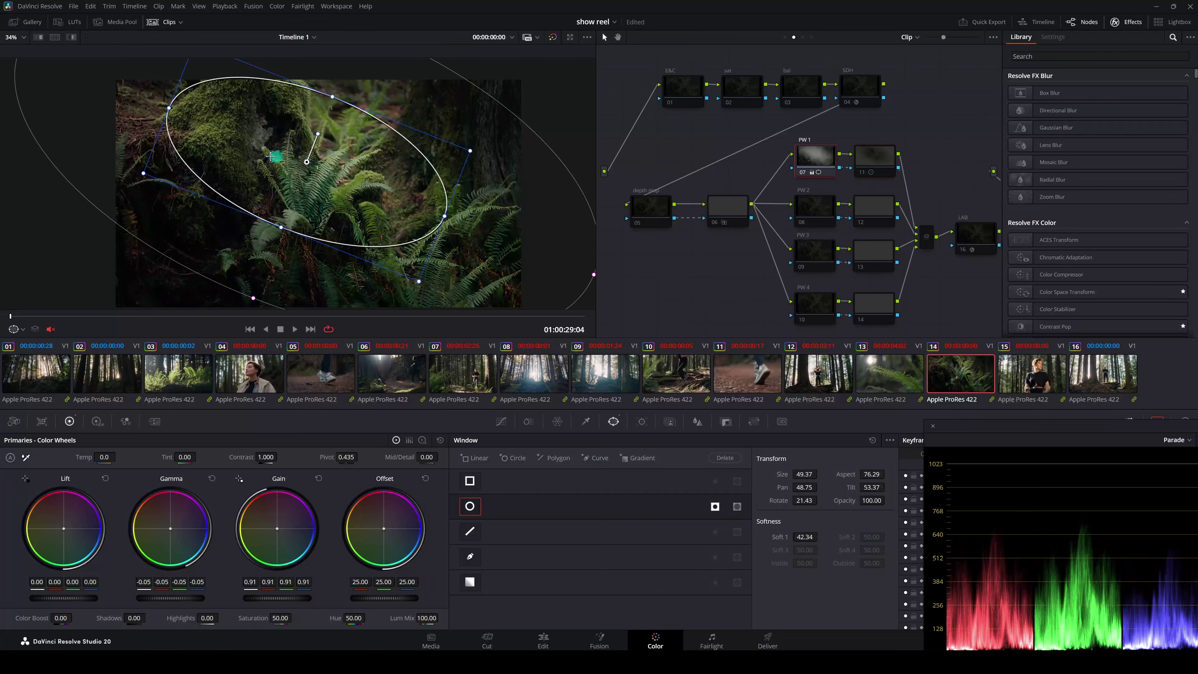
scroll(270, 156, down, 4)
scroll(272, 184, up, 3)
scroll(302, 165, down, 1)
mouse_move(314, 153)
mouse_down()
mouse_move(317, 173)
mouse_move(326, 166)
mouse_up()
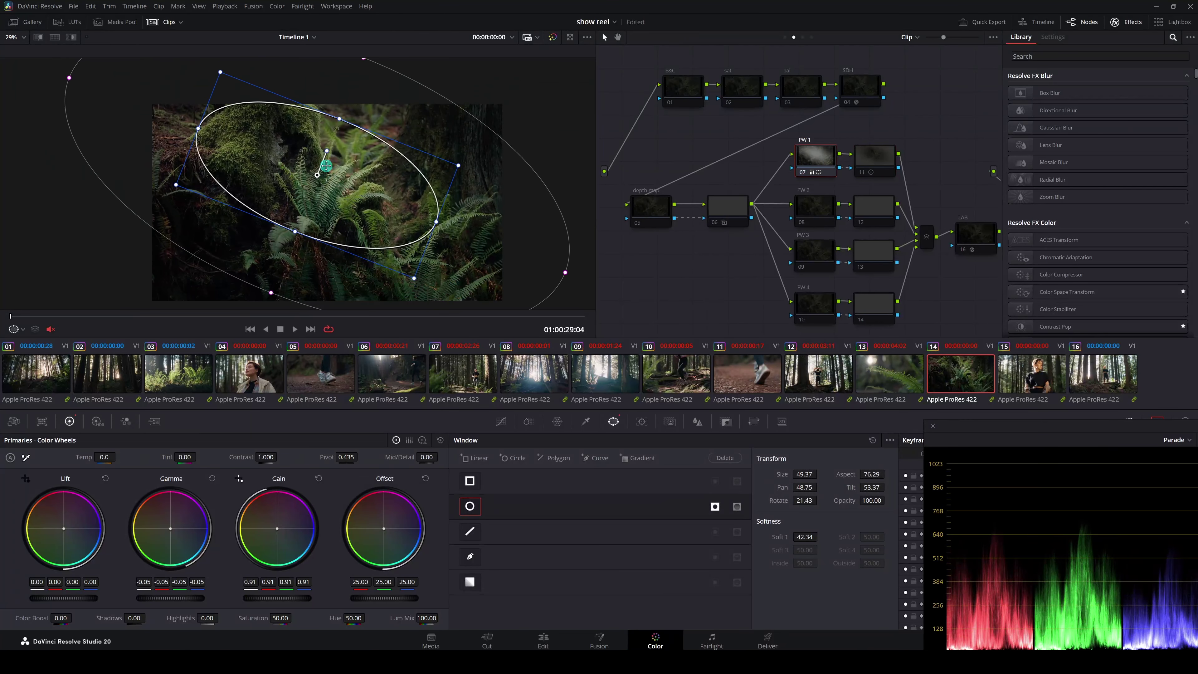
- Enable node 11 on clip 14, examine the ferns close up, and reselect the PW 1 node
click(877, 171)
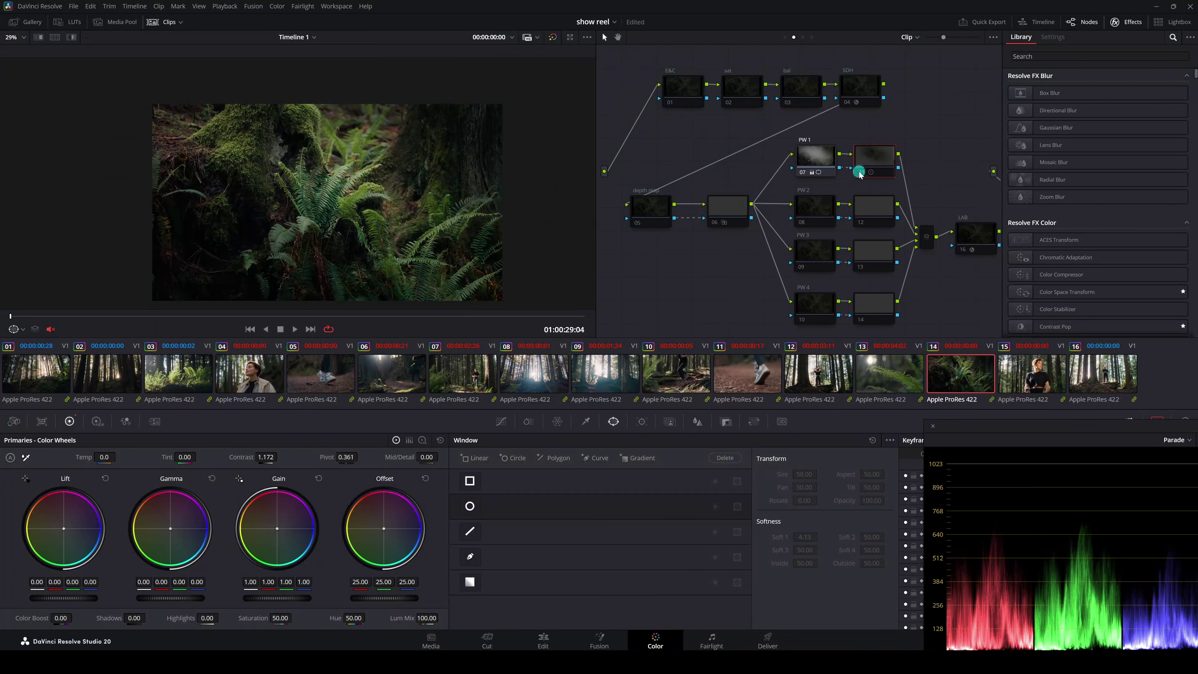
scroll(349, 189, up, 3)
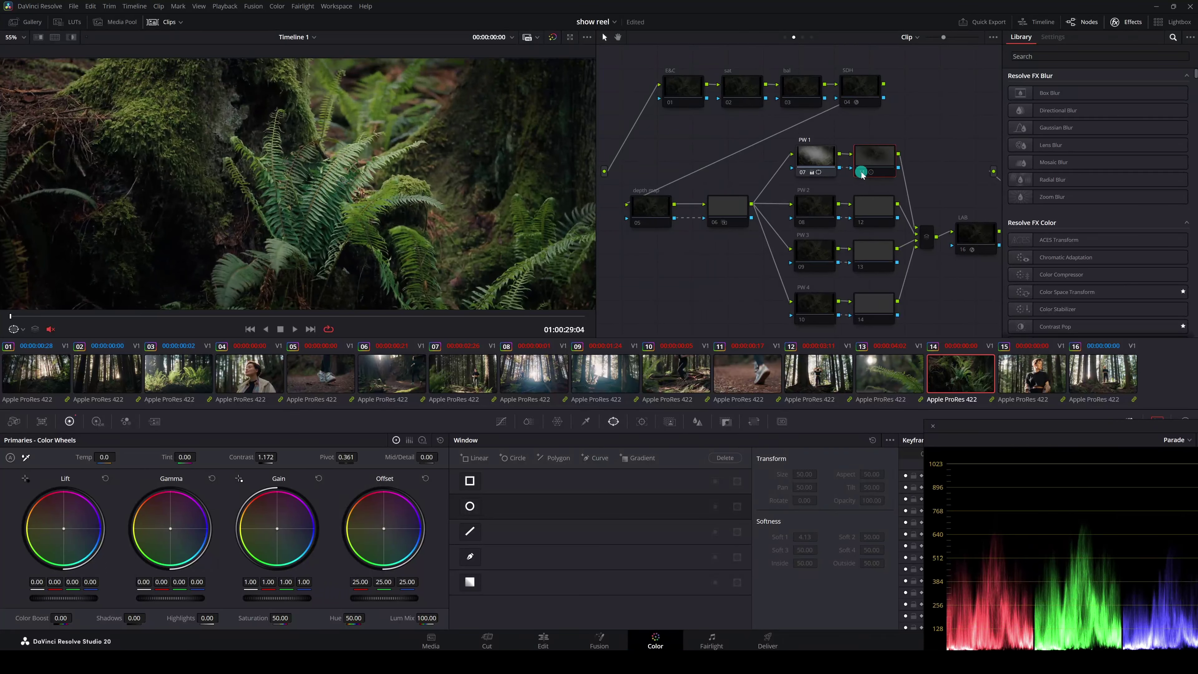
click(813, 161)
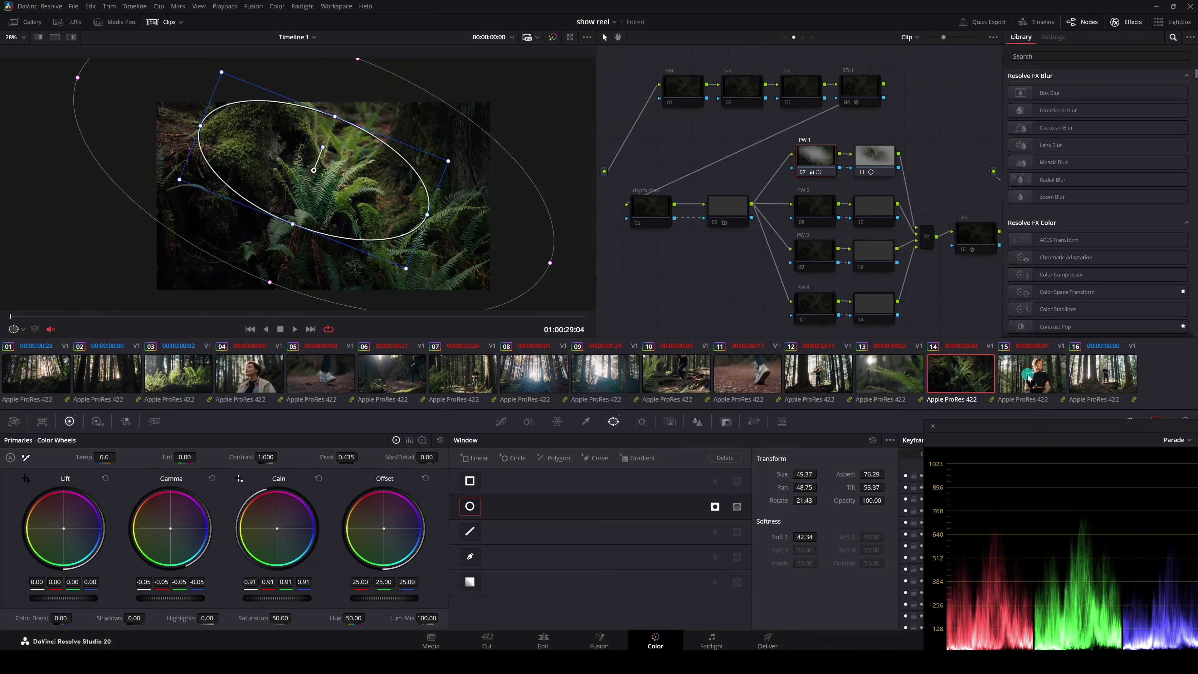
- Switch to clip 15 and enable its E&C node
click(1029, 378)
click(687, 94)
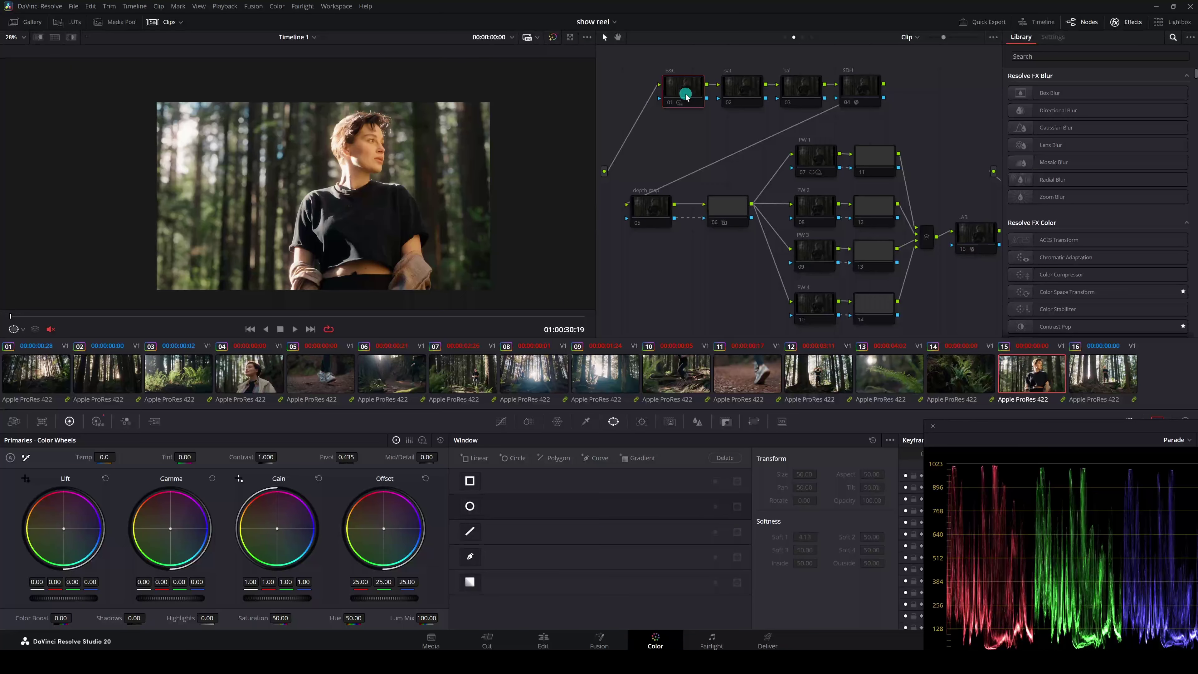
click(669, 102)
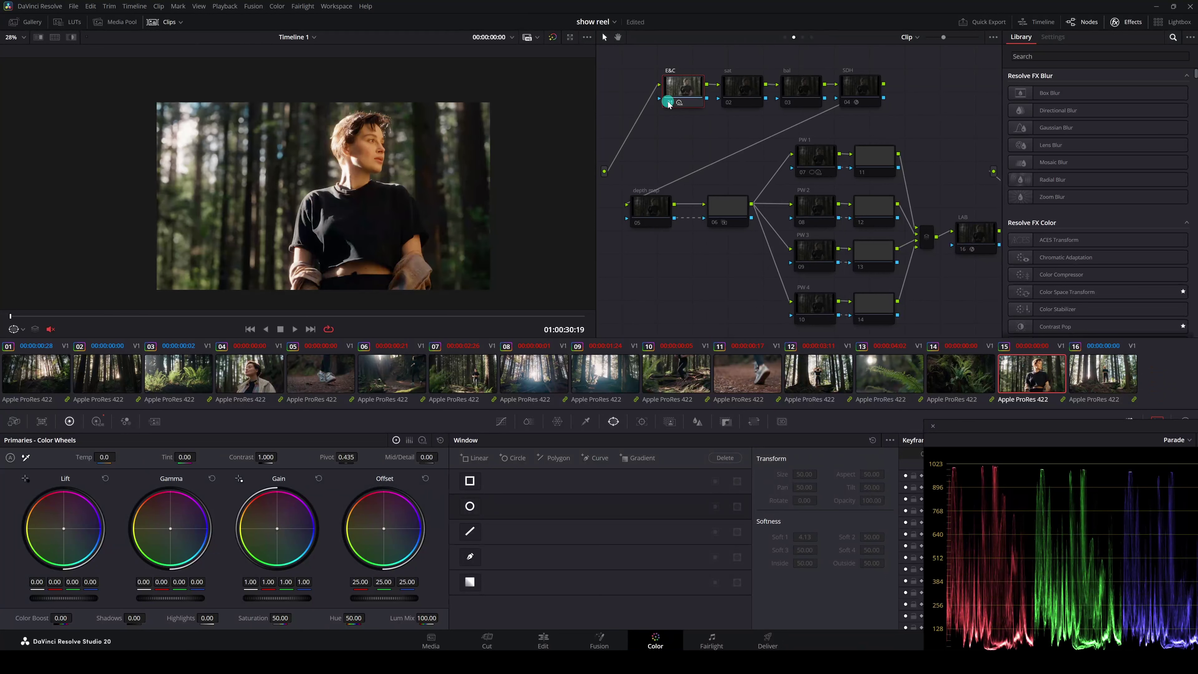
- Compare clip 15 with and without its E&C node, examining the woman at a larger view
click(668, 102)
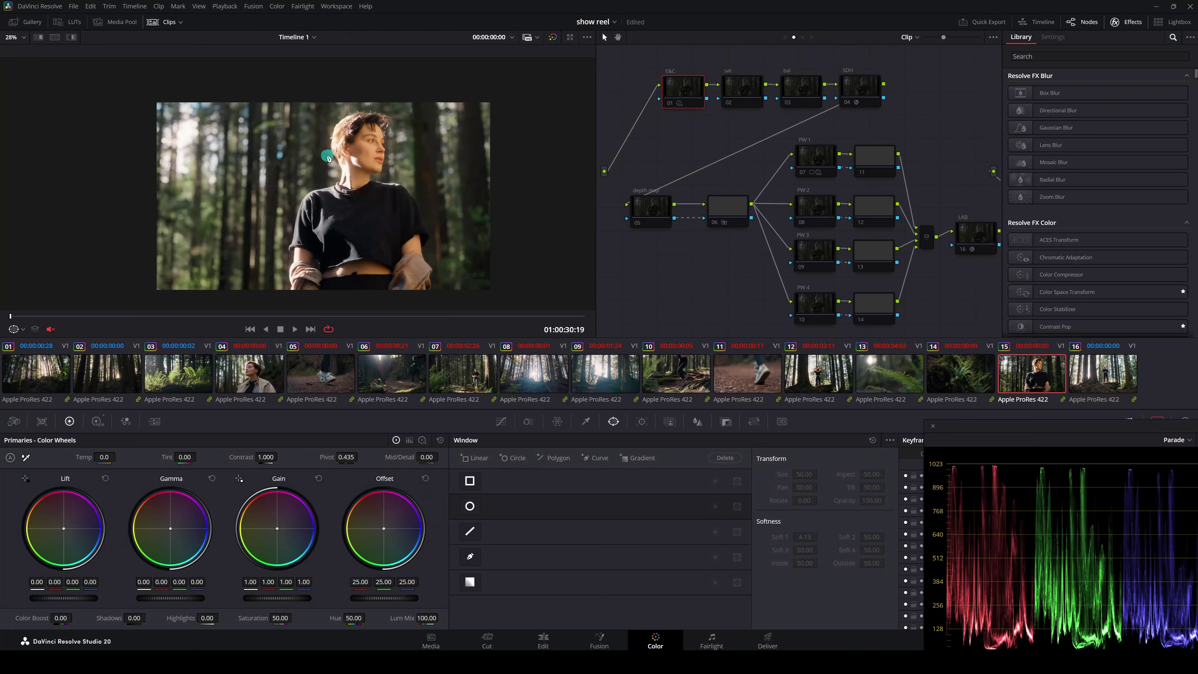
scroll(427, 198, up, 2)
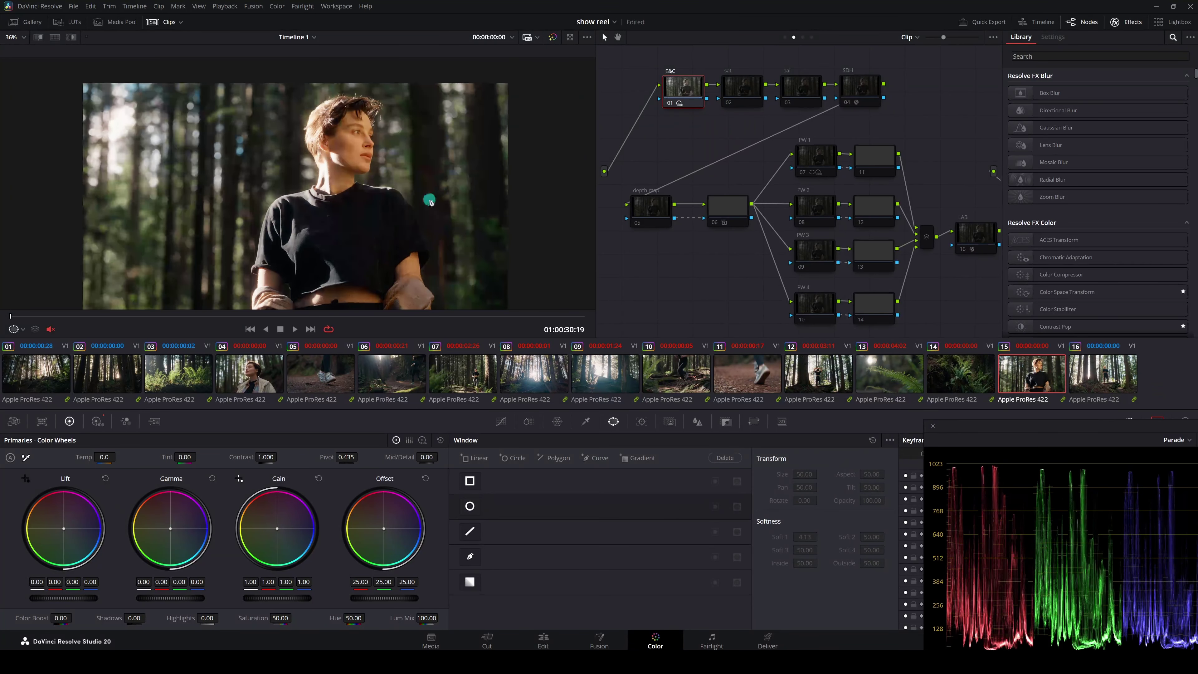
drag(410, 225, 426, 208)
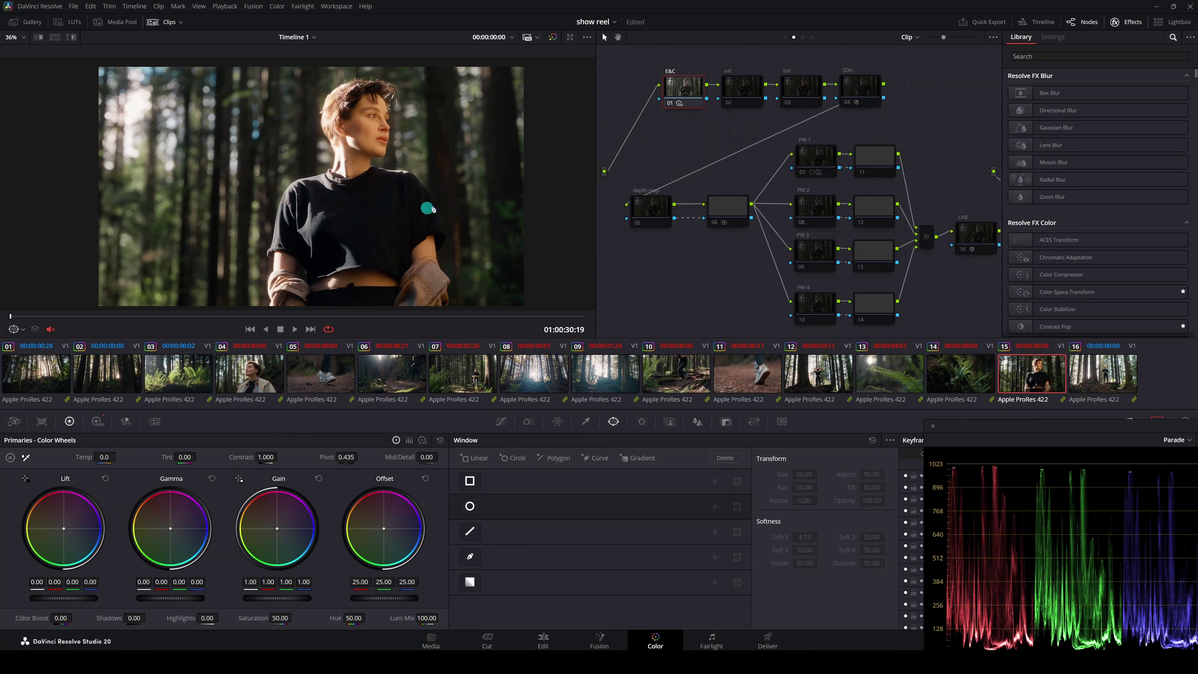
- Enable the sat, bal and SDH nodes on clip 15
click(727, 103)
click(790, 103)
click(790, 103)
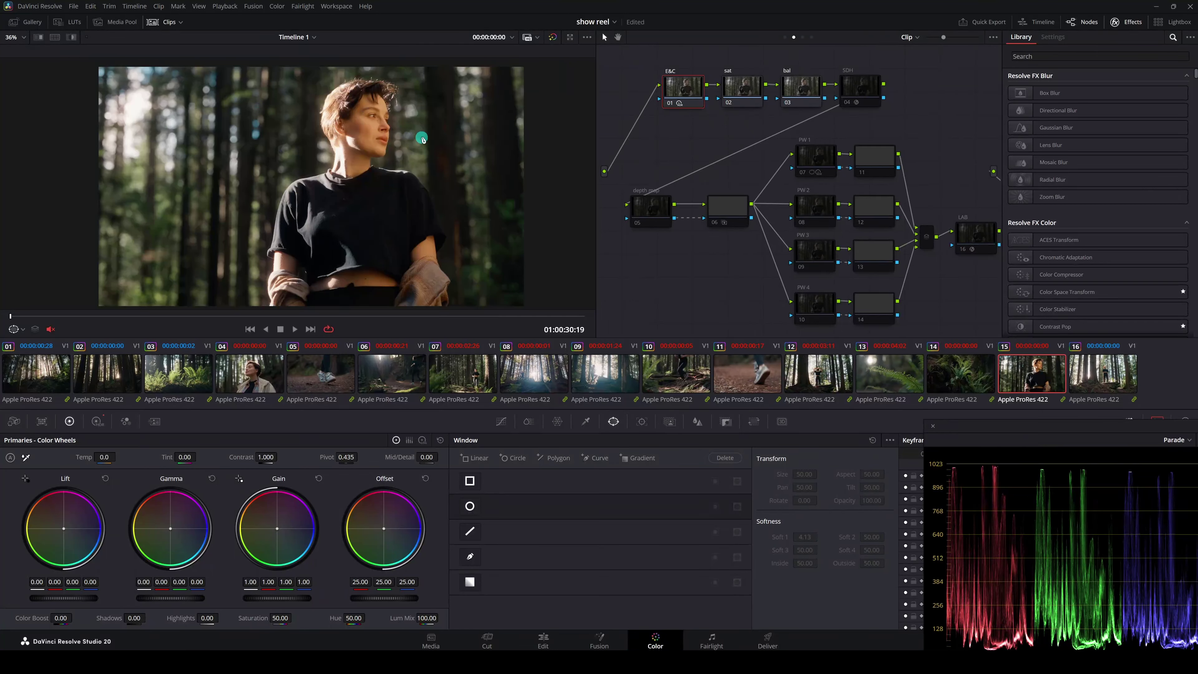
click(855, 101)
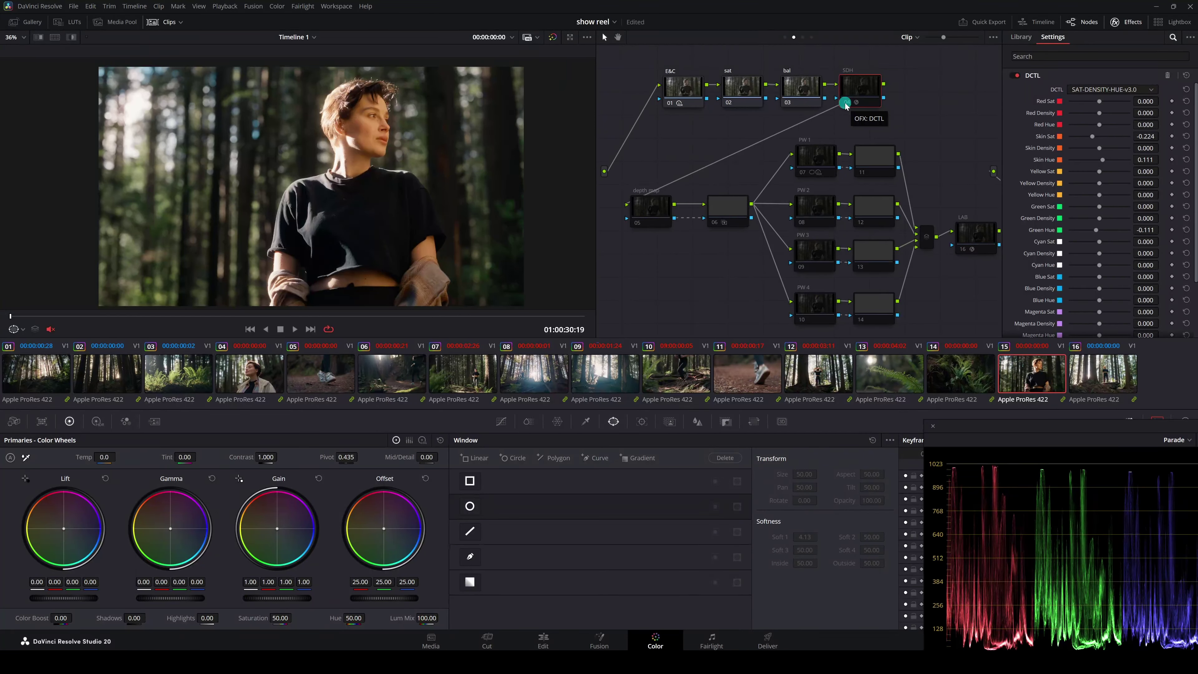
click(845, 105)
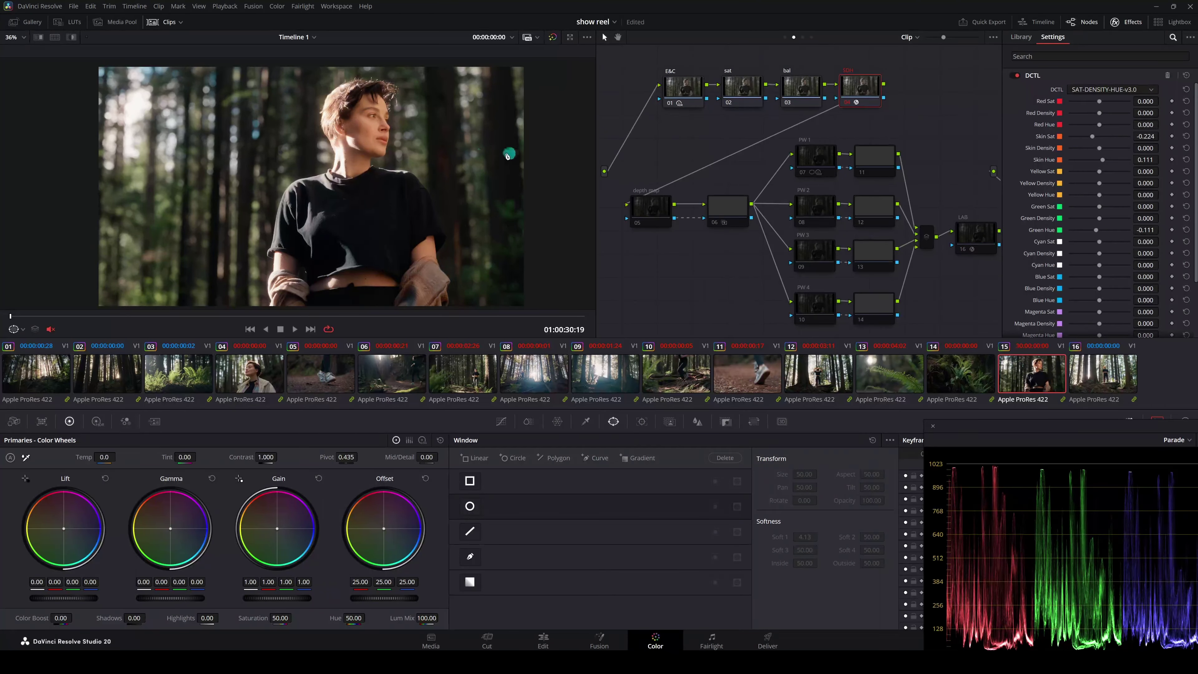
- Examine the woman's face close up while comparing clip 15 with the SDH node off and on
scroll(415, 142, up, 2)
scroll(377, 113, up, 3)
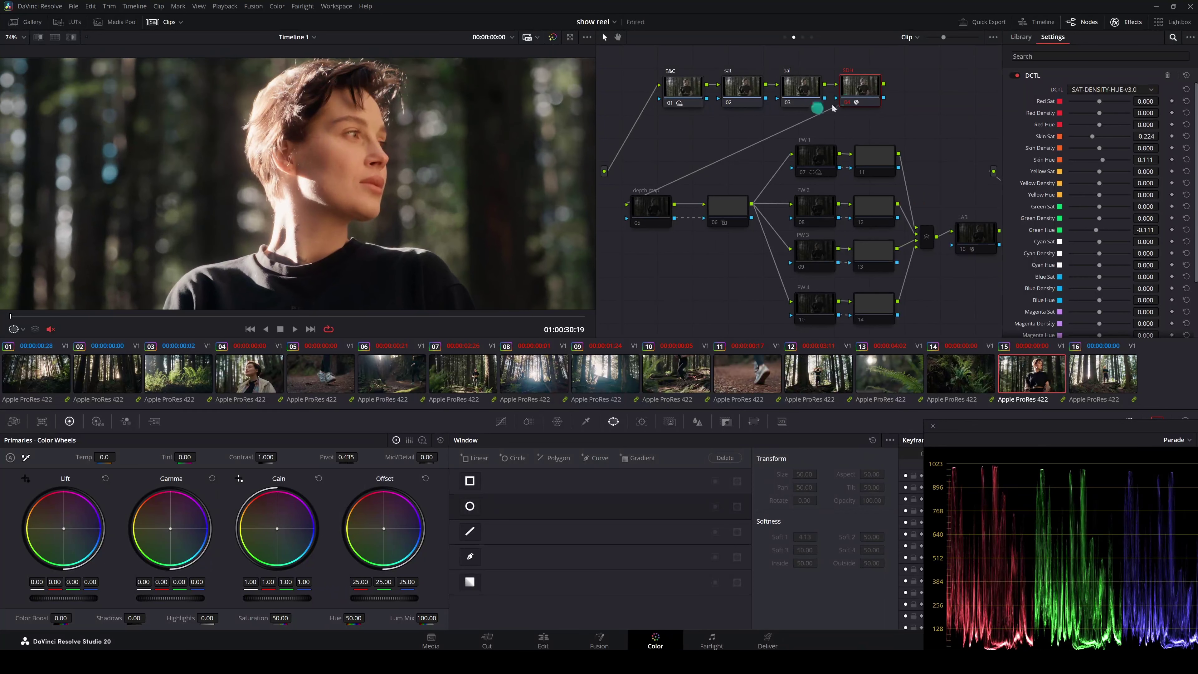
click(848, 102)
click(355, 177)
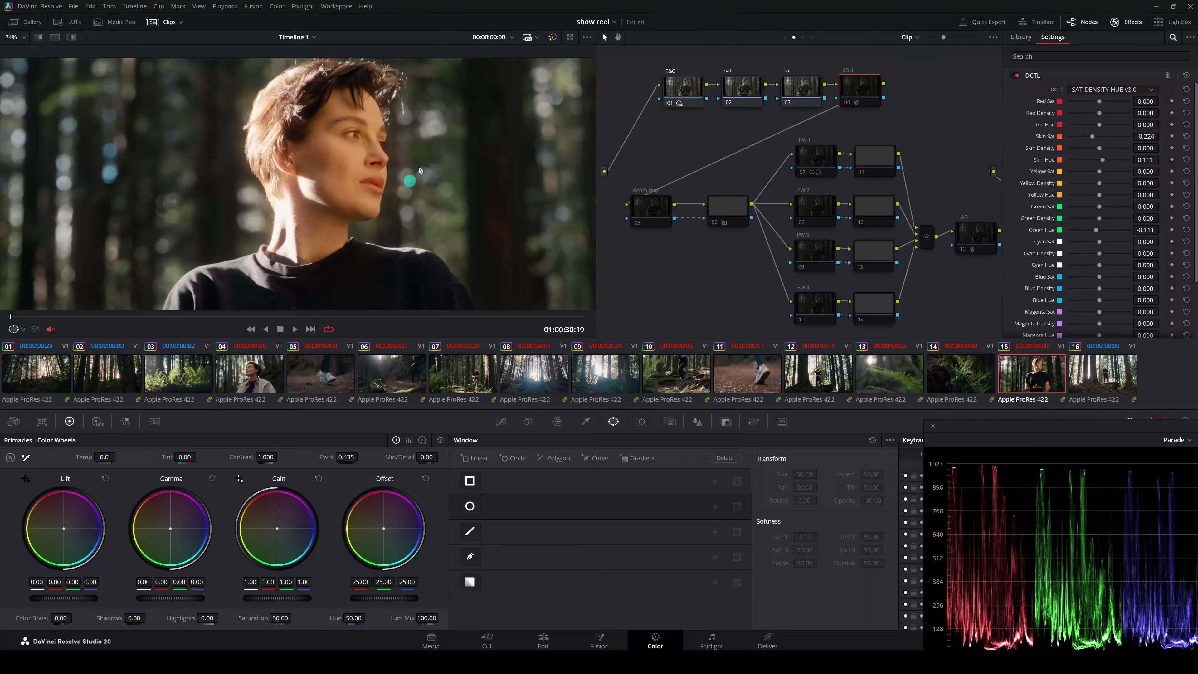
click(846, 103)
click(842, 121)
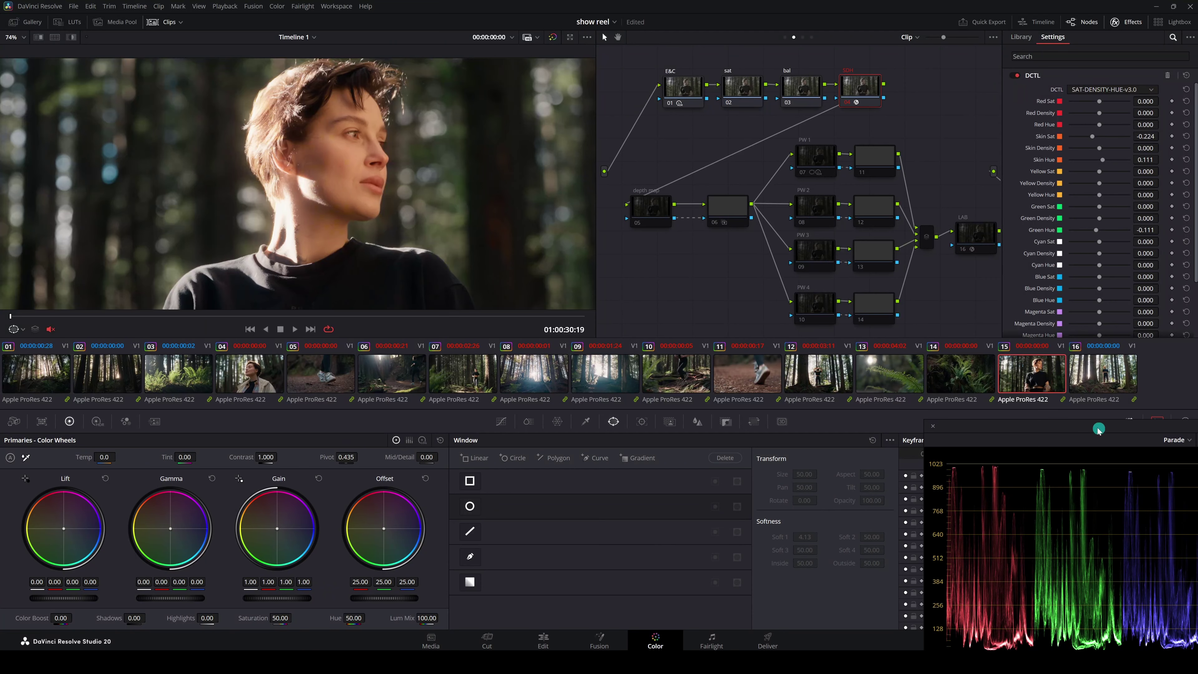
- Move the floating scopes fully into view and compare the SDH node's effect on the vectorscope, leaving the node enabled
drag(1099, 429, 643, 367)
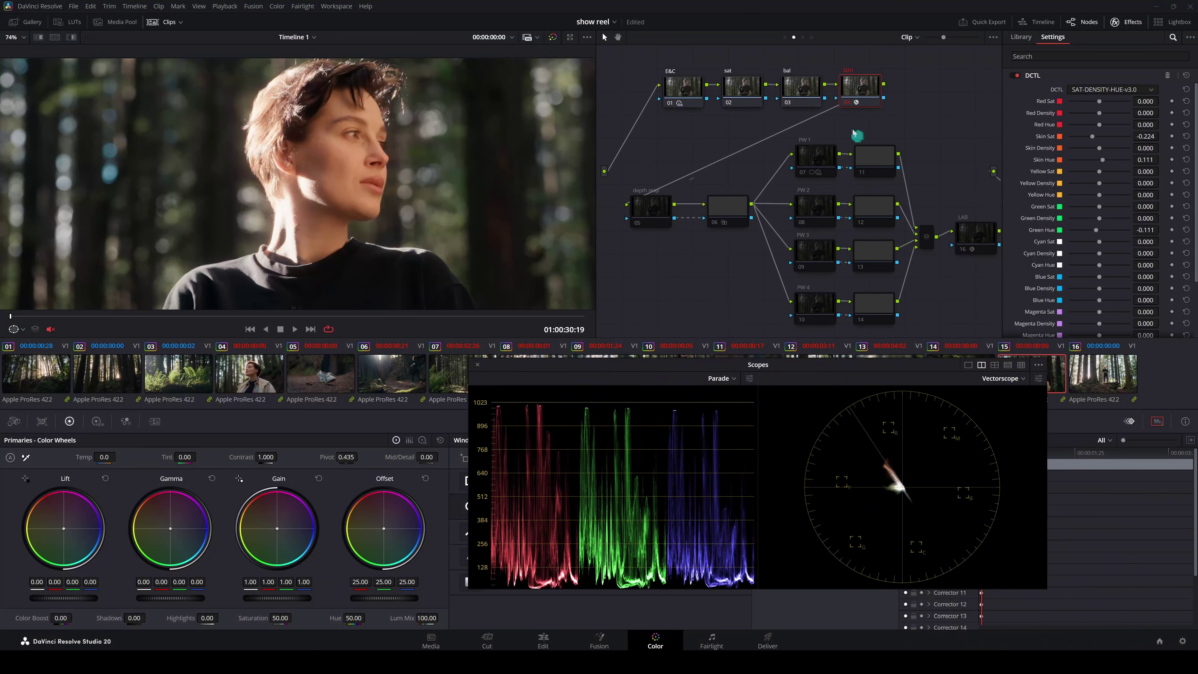
click(844, 103)
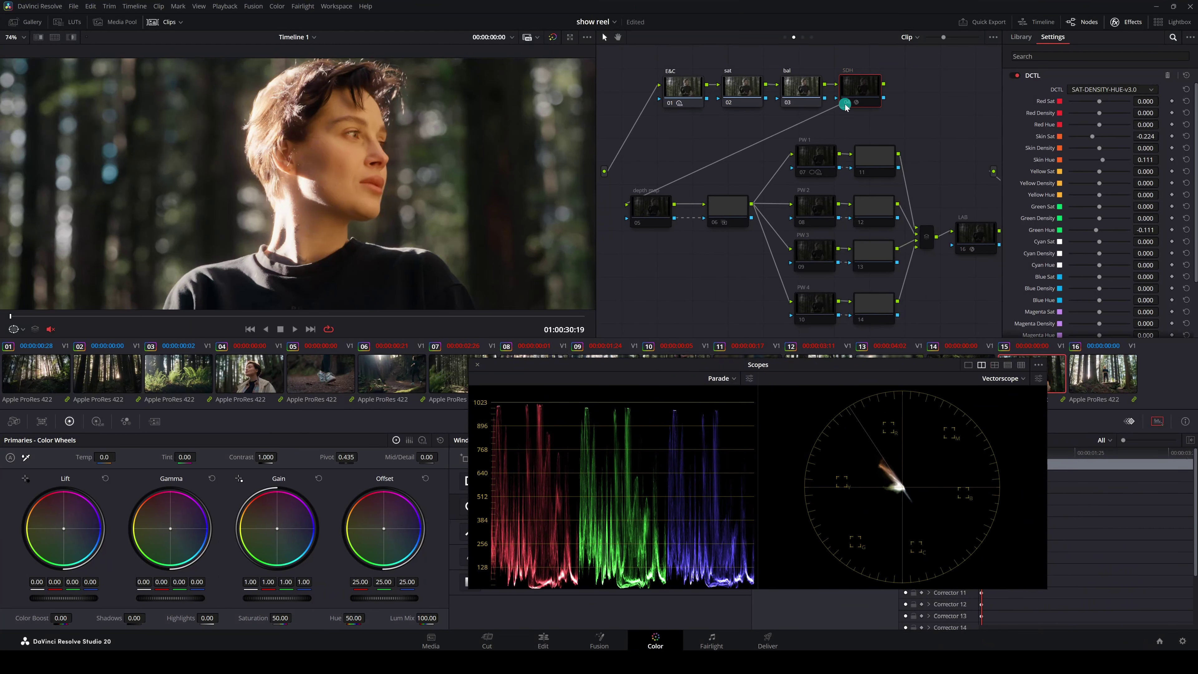
click(845, 104)
click(845, 103)
click(845, 103)
drag(899, 364, 928, 389)
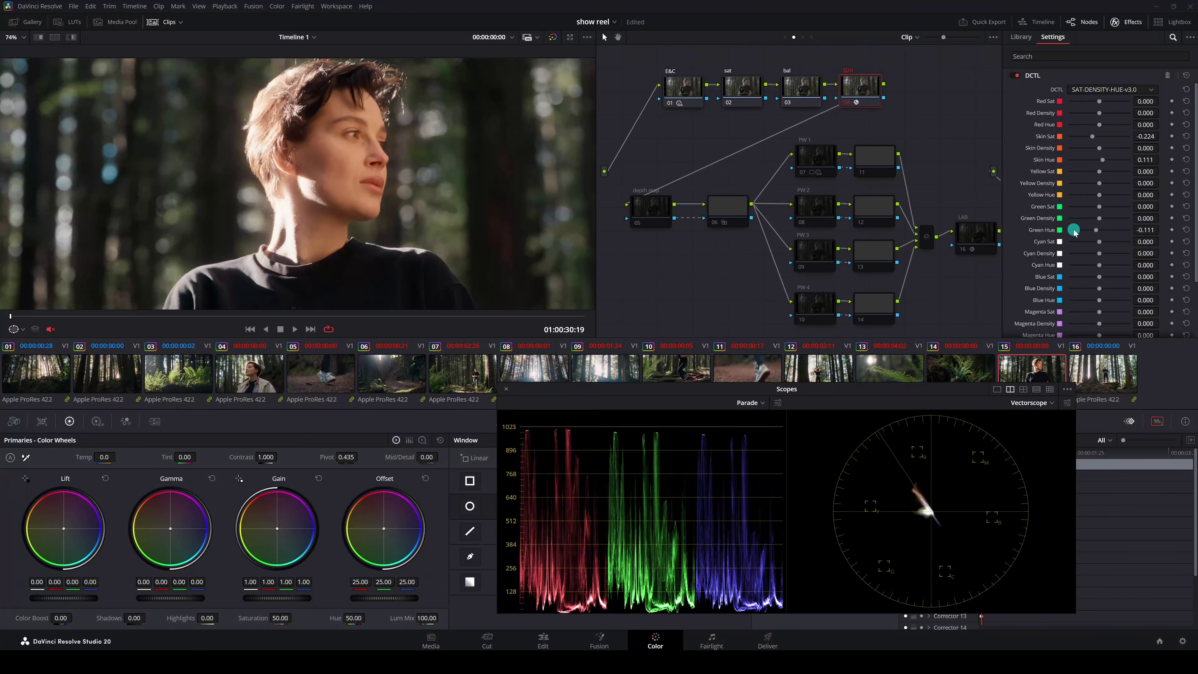
- Compare the SDH node's effect on the wider frame of clip 15, then enable the depth map node and node 06
scroll(293, 195, down, 5)
drag(352, 234, 397, 184)
click(849, 104)
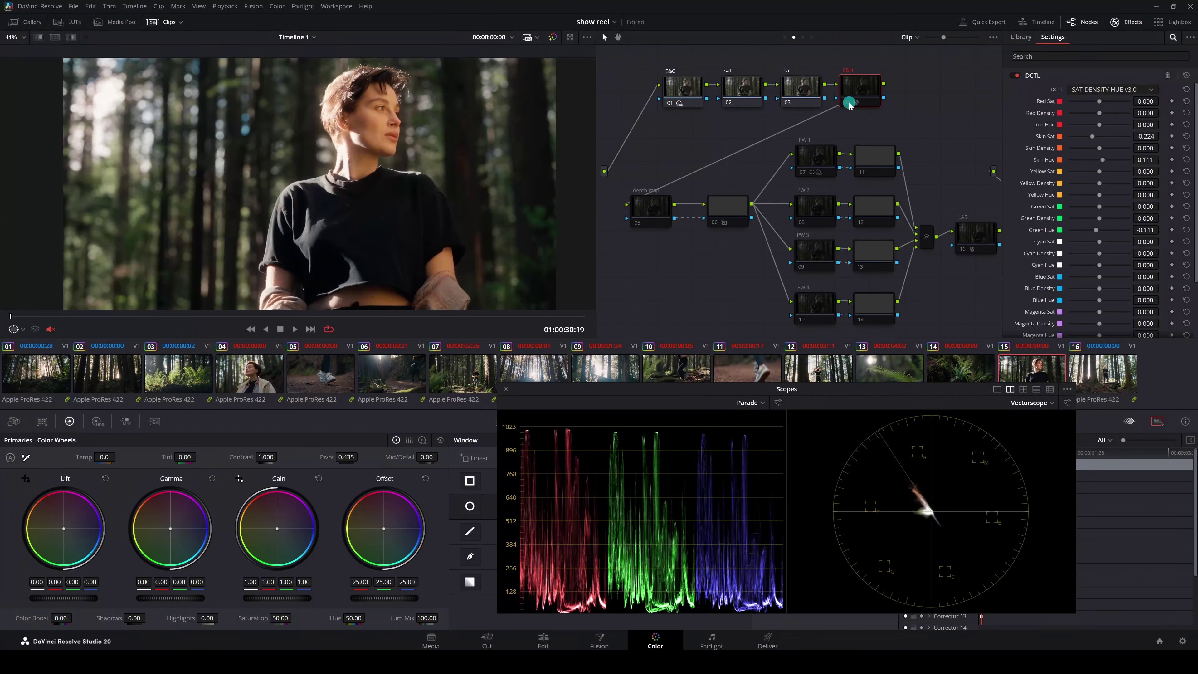
click(845, 103)
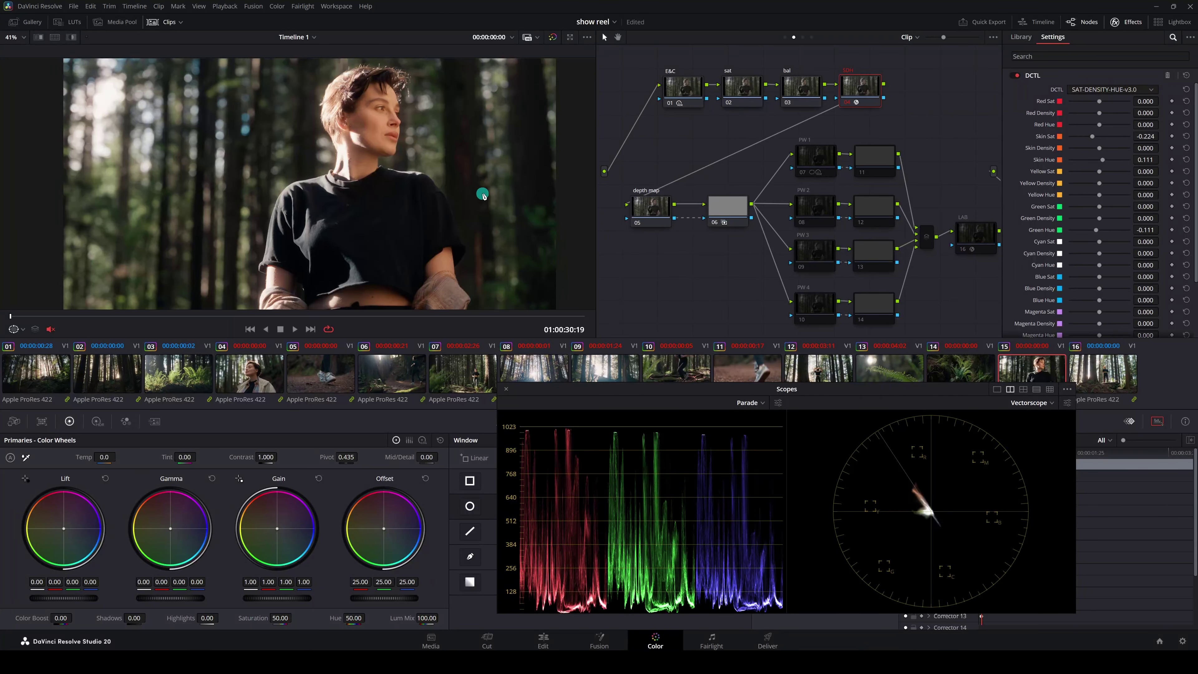
scroll(482, 195, down, 1)
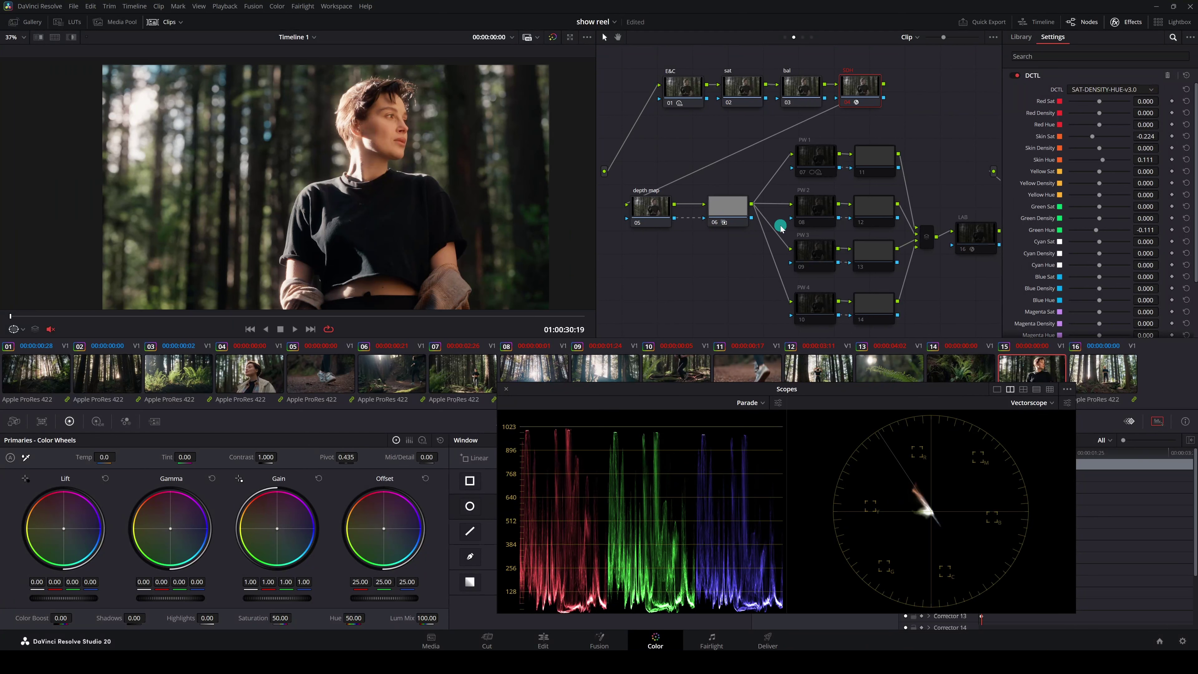
- Examine the PW 1 node's circular window around the woman and compare clip 15 with PW 1 on and off
click(808, 167)
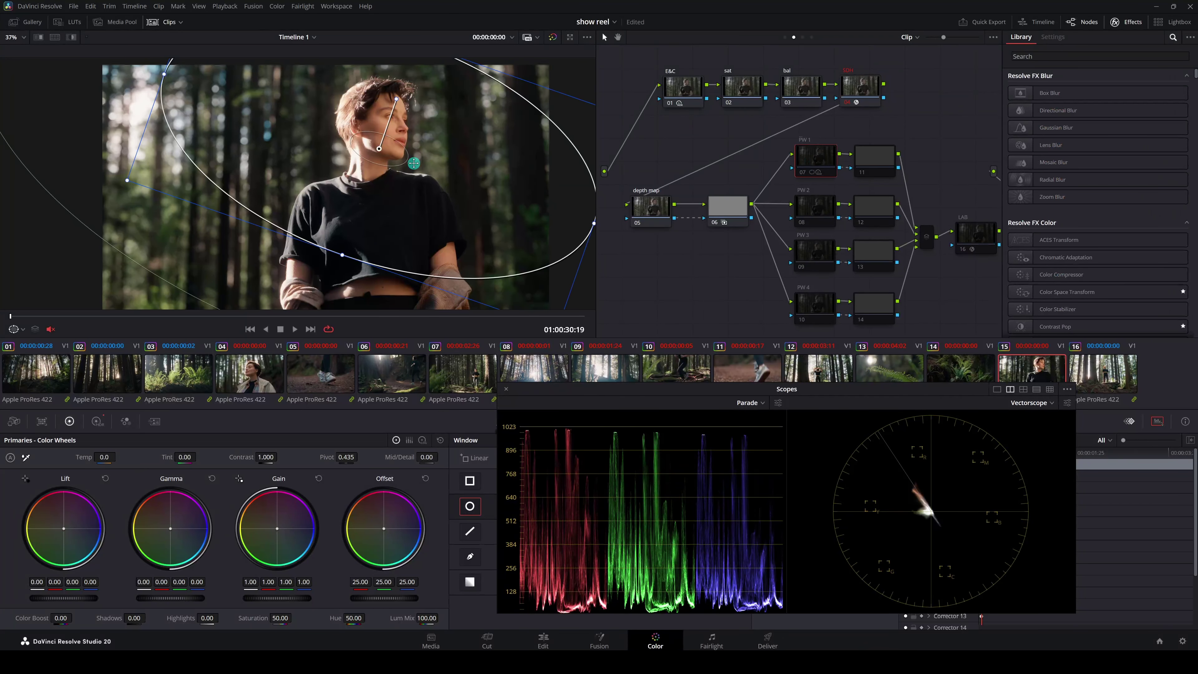
scroll(414, 163, down, 2)
click(800, 173)
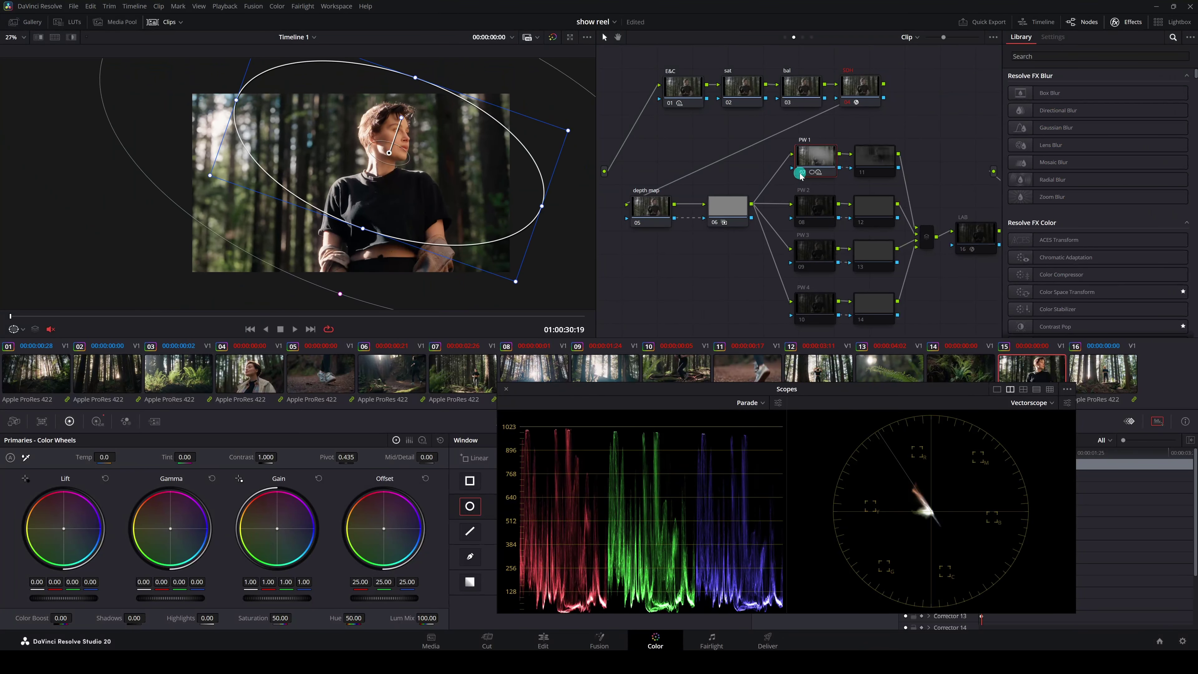
click(800, 174)
click(875, 181)
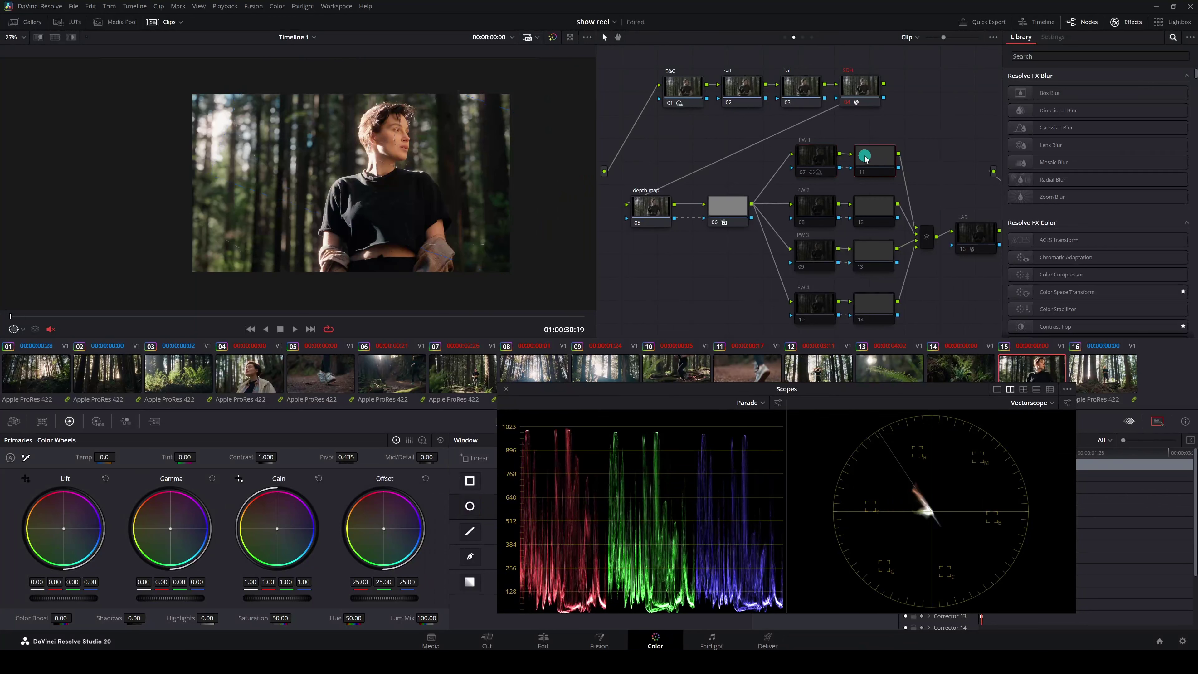
click(802, 175)
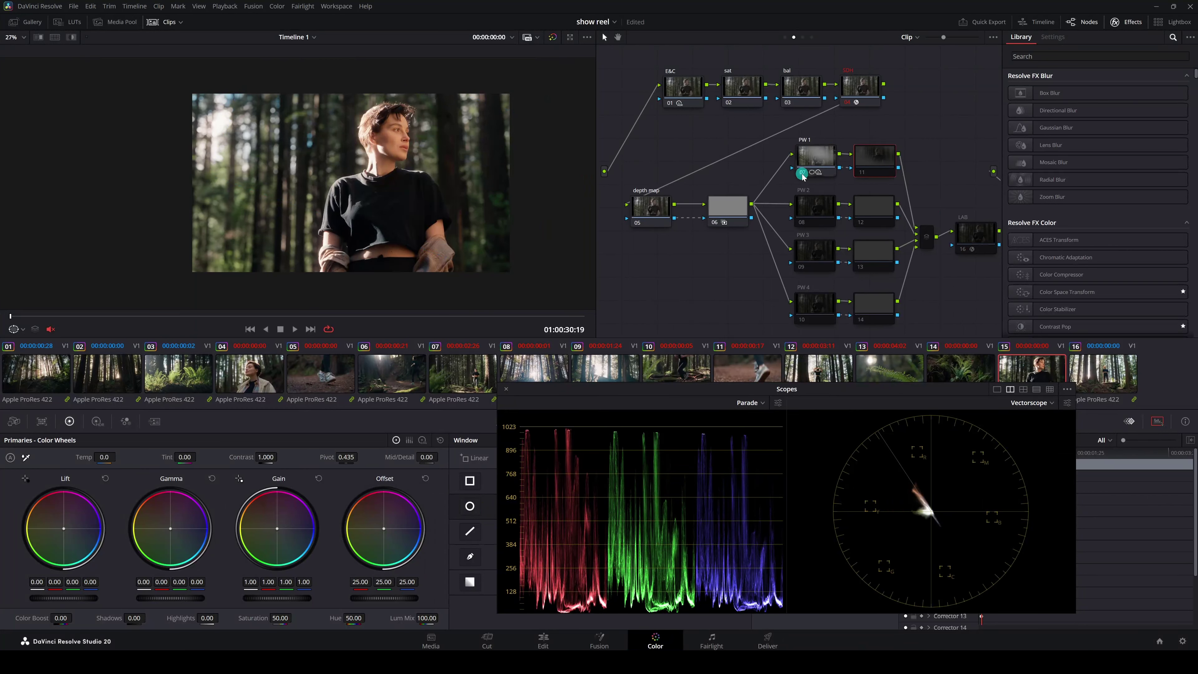
click(802, 174)
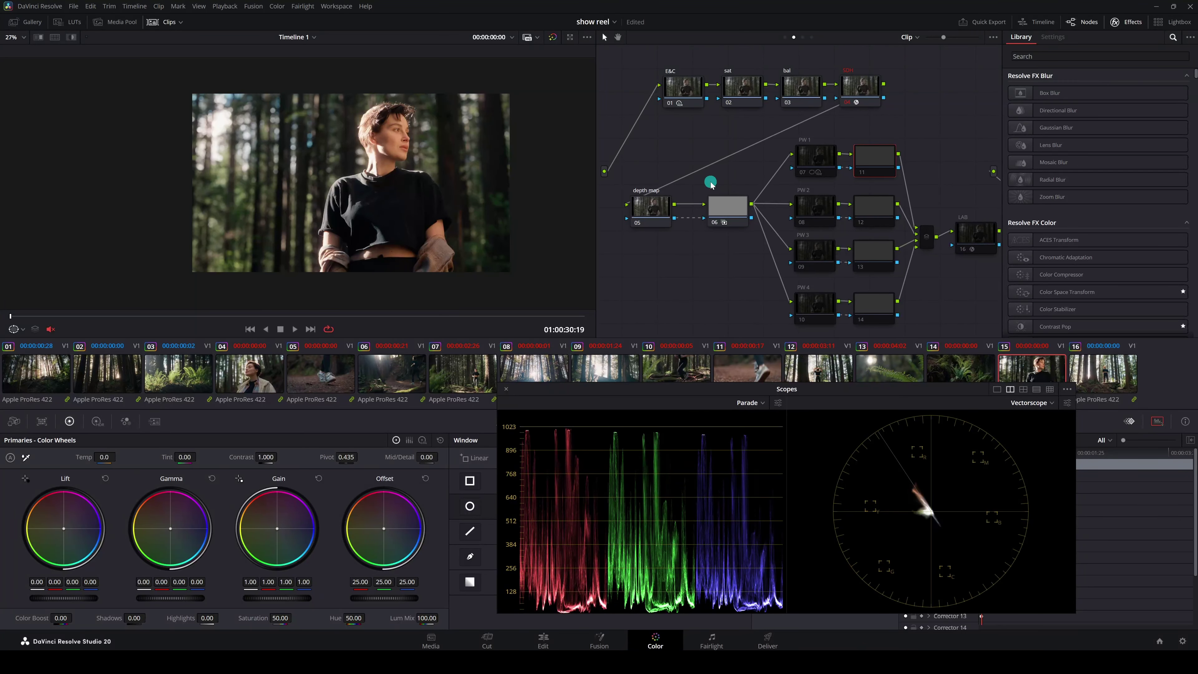
- Switch to clip 16 and enable its E&C, sat, bal and SDH nodes
key(Down)
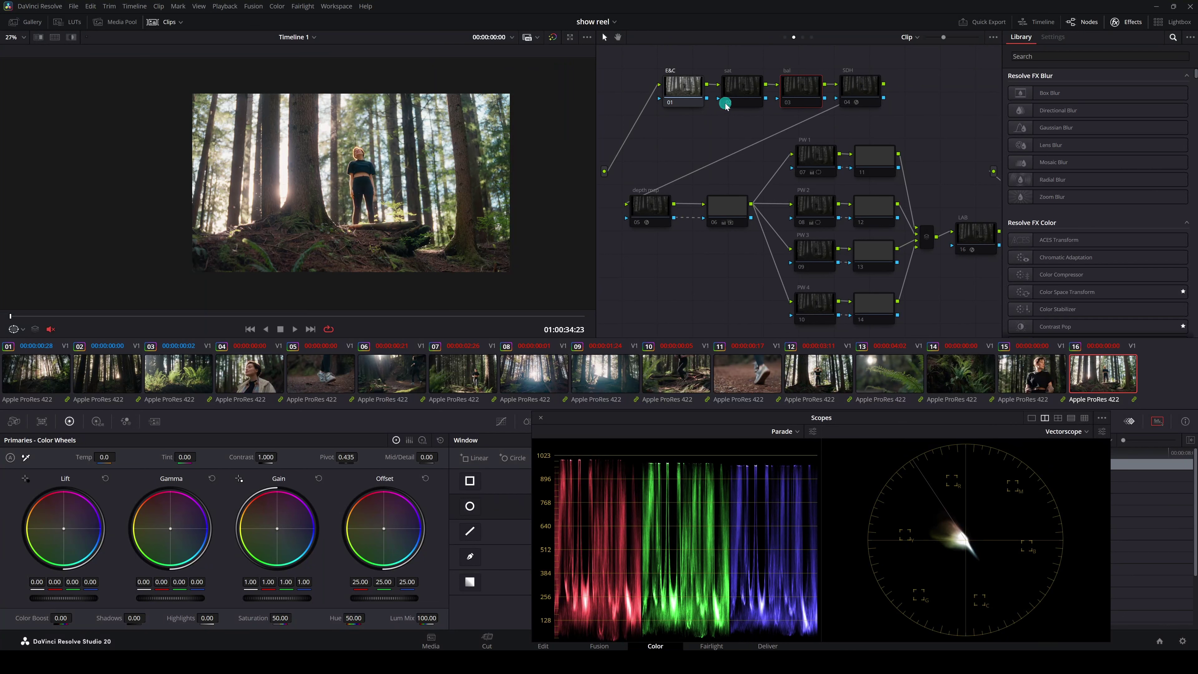
click(788, 103)
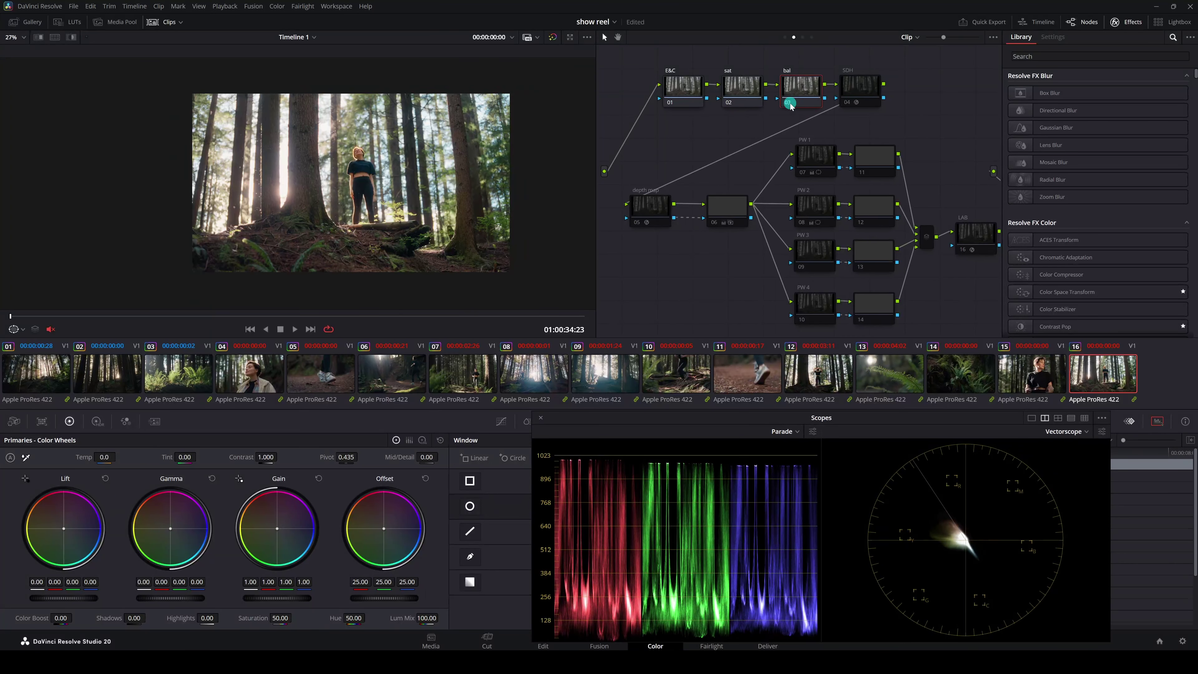
click(846, 102)
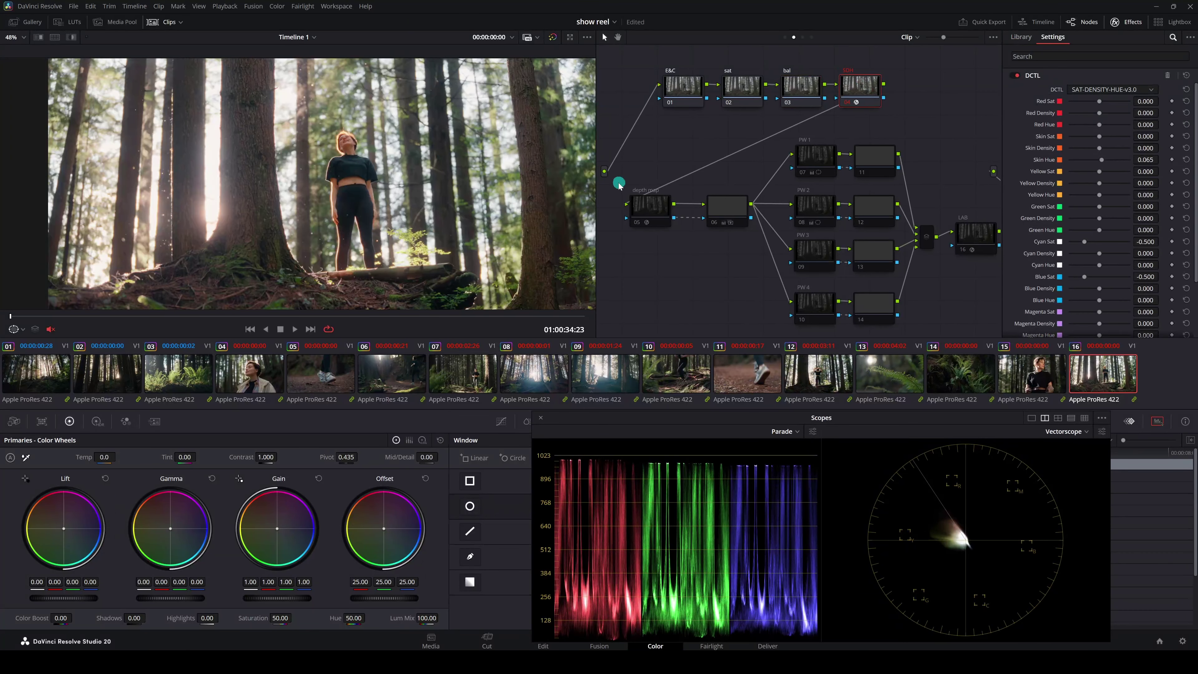
- Examine the background and the woman close up on clip 16 while comparing the SDH node's cyan and blue desaturation
scroll(512, 185, up, 3)
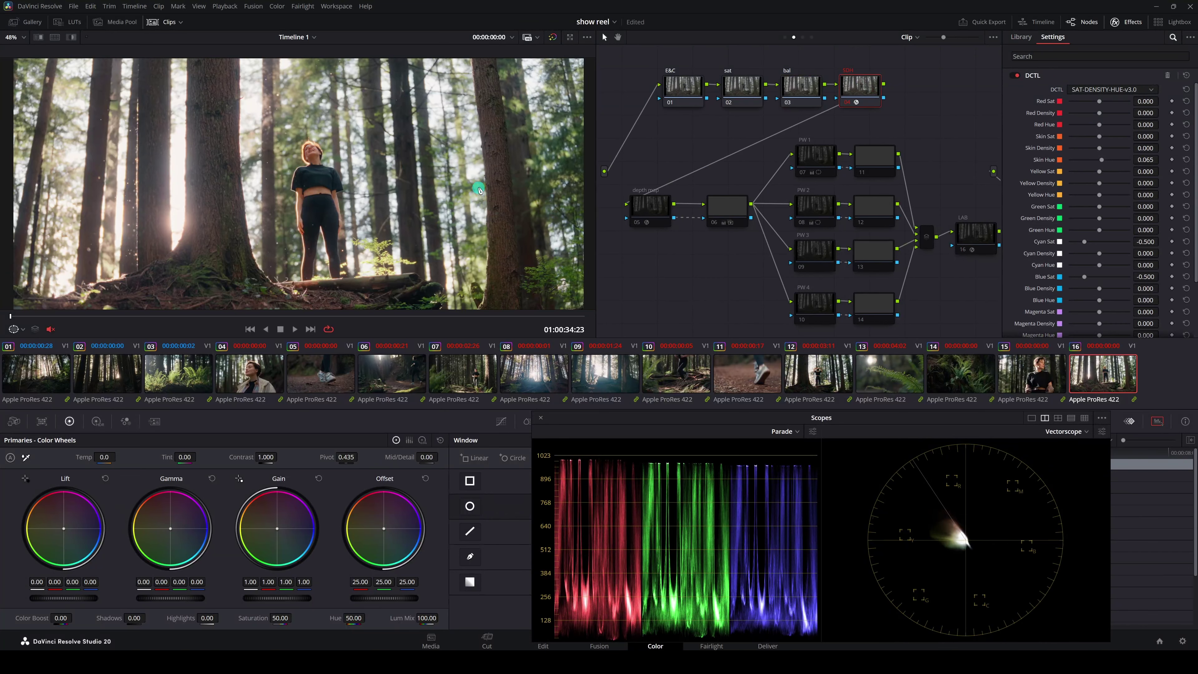
scroll(448, 109, up, 2)
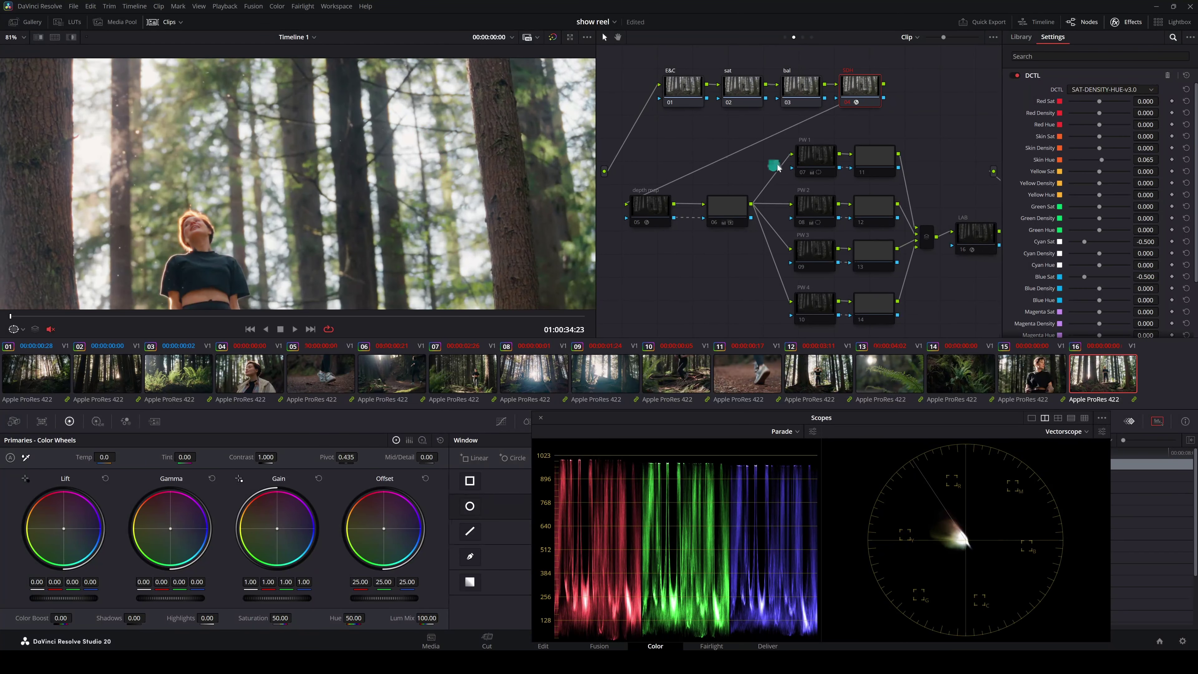
click(847, 102)
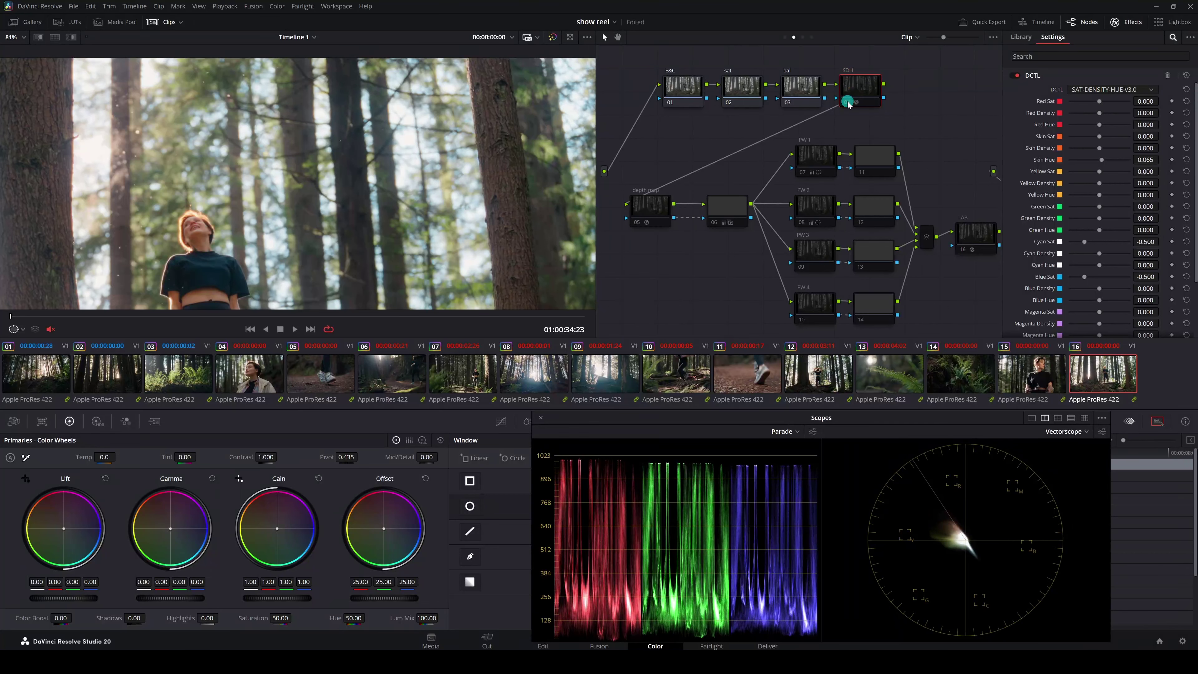
scroll(434, 154, up, 2)
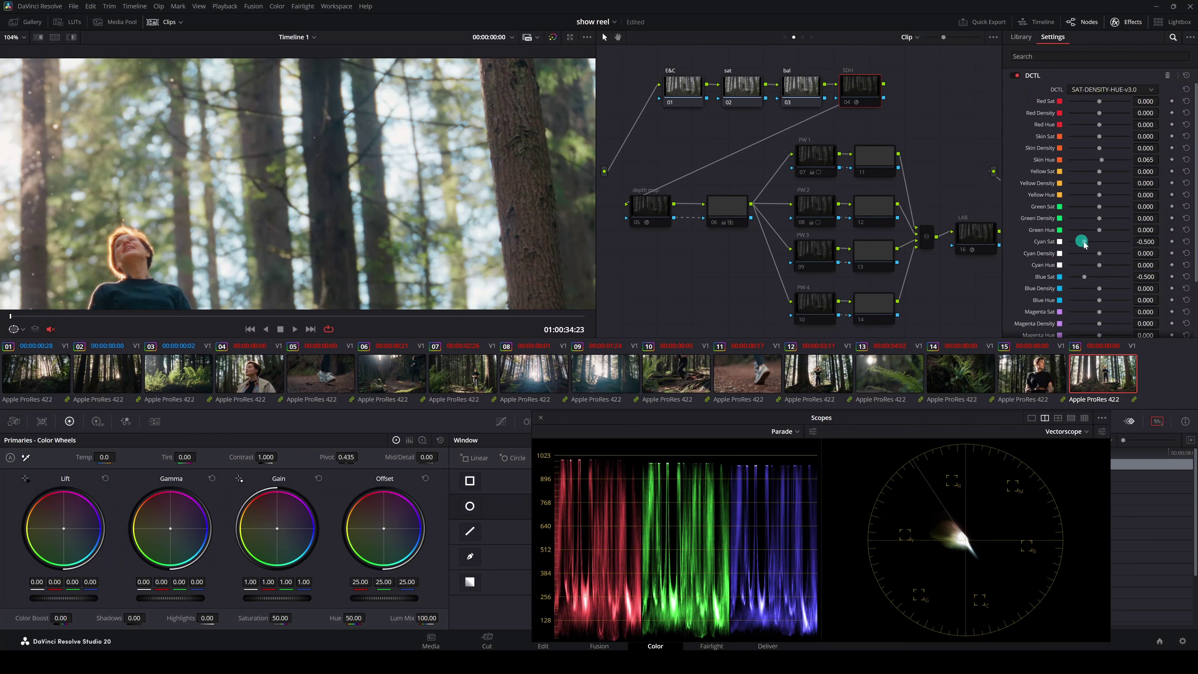
key(shift+z)
- Enable the SDH, depth map and 06 nodes on clip 16, and compare the shot with clip 12
drag(633, 164, 746, 289)
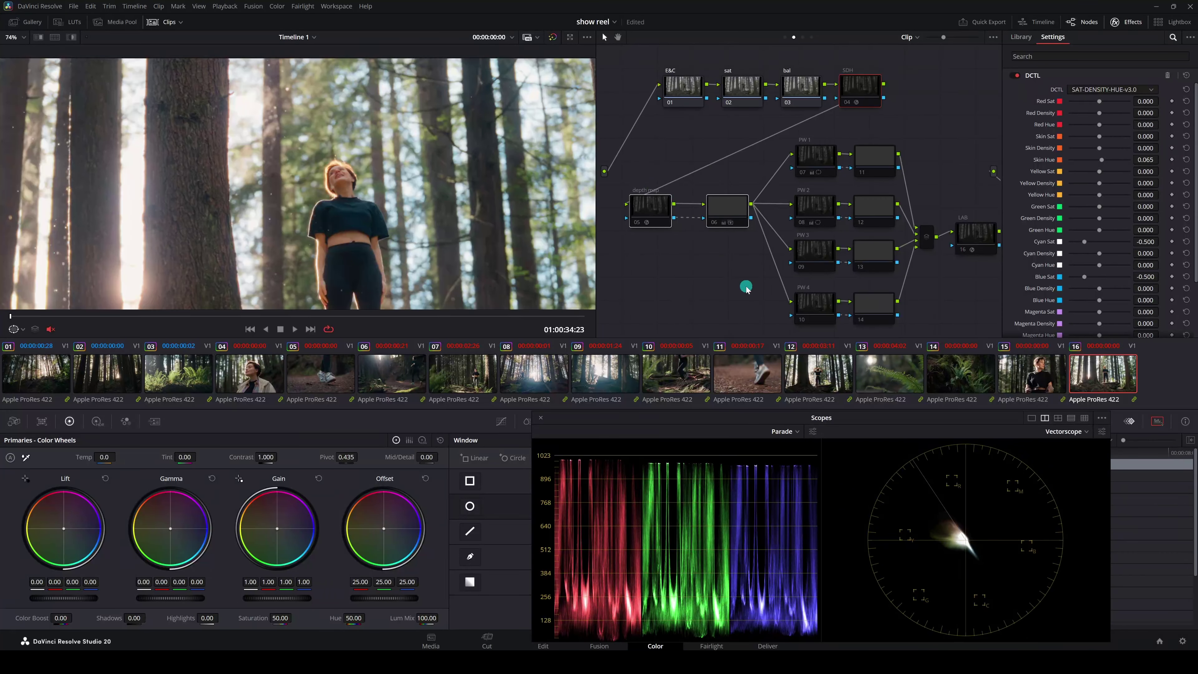
scroll(489, 226, down, 5)
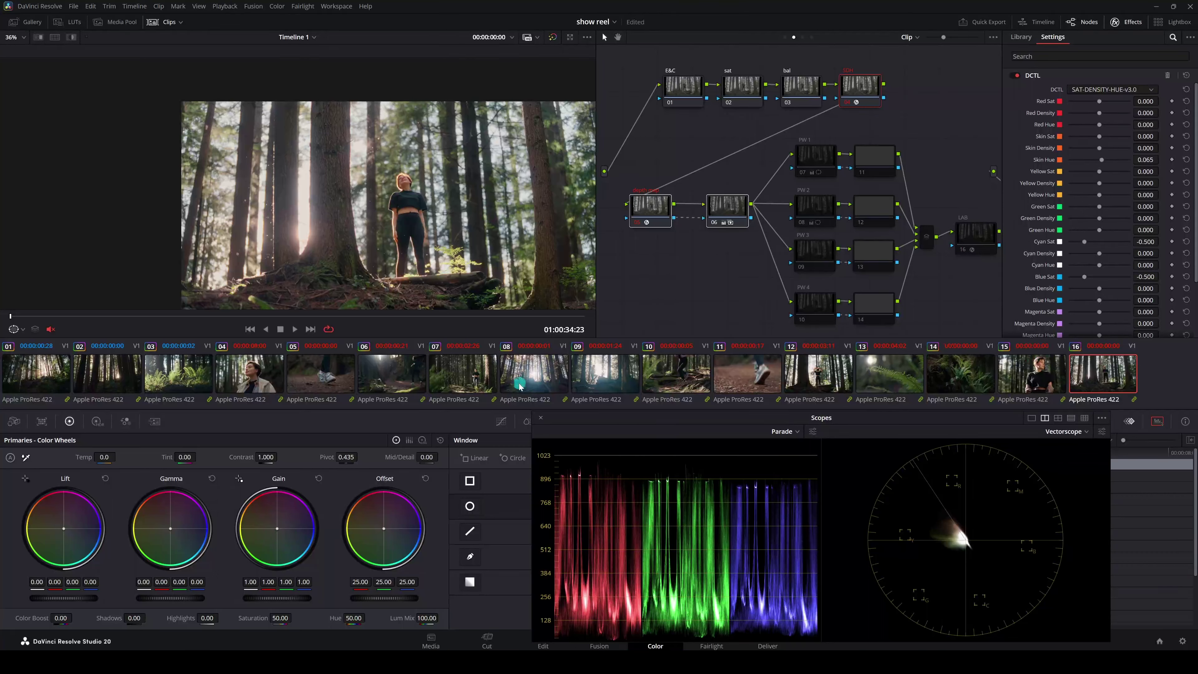
click(801, 376)
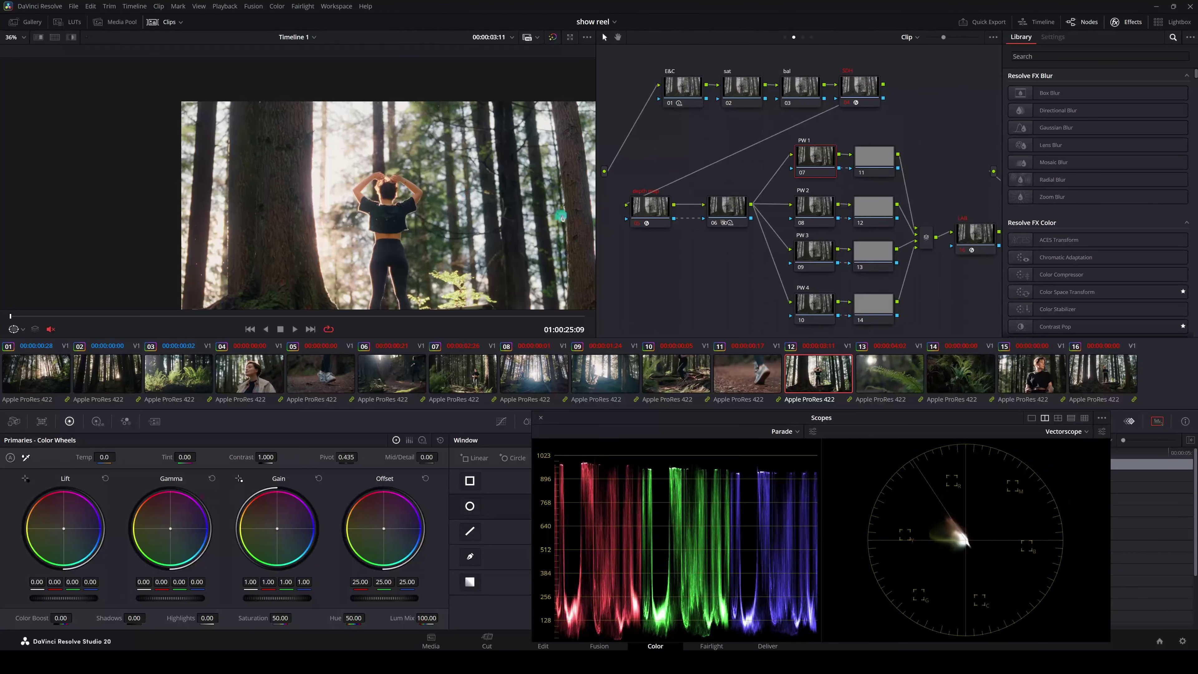
click(1082, 380)
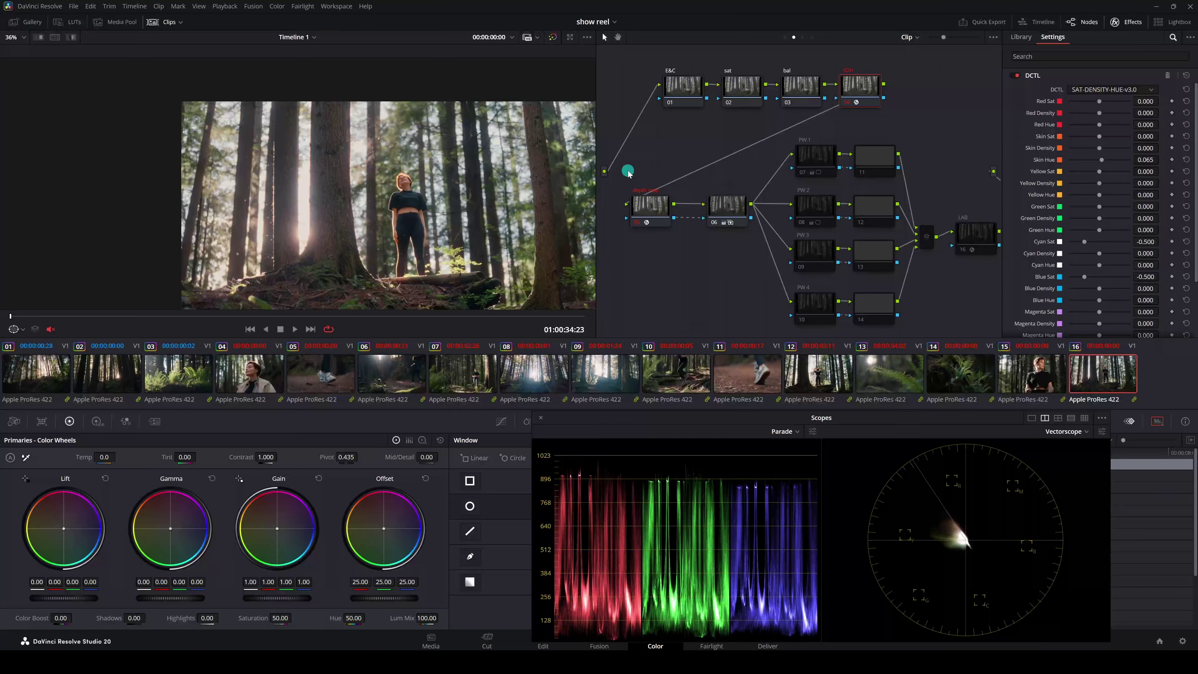
- Turn on the Depth Map Preview for clip 16's depth map node and reveal its Resulting Map Adjustment and Isolate Specific Depth settings
click(650, 207)
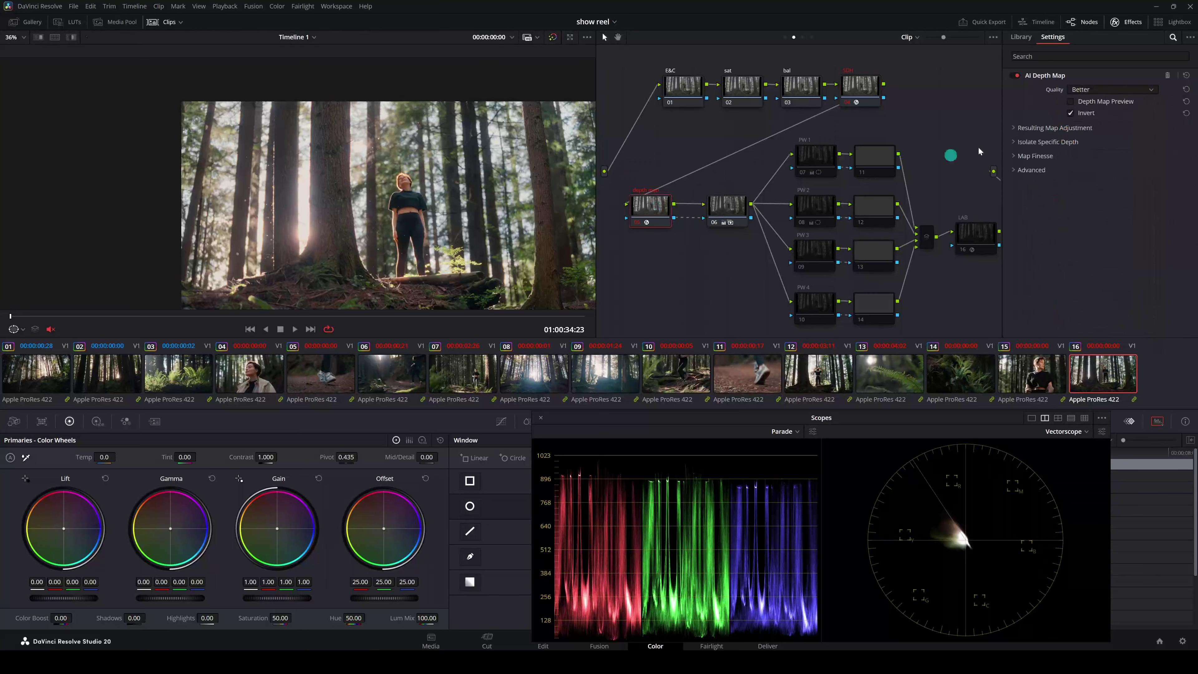
click(1072, 102)
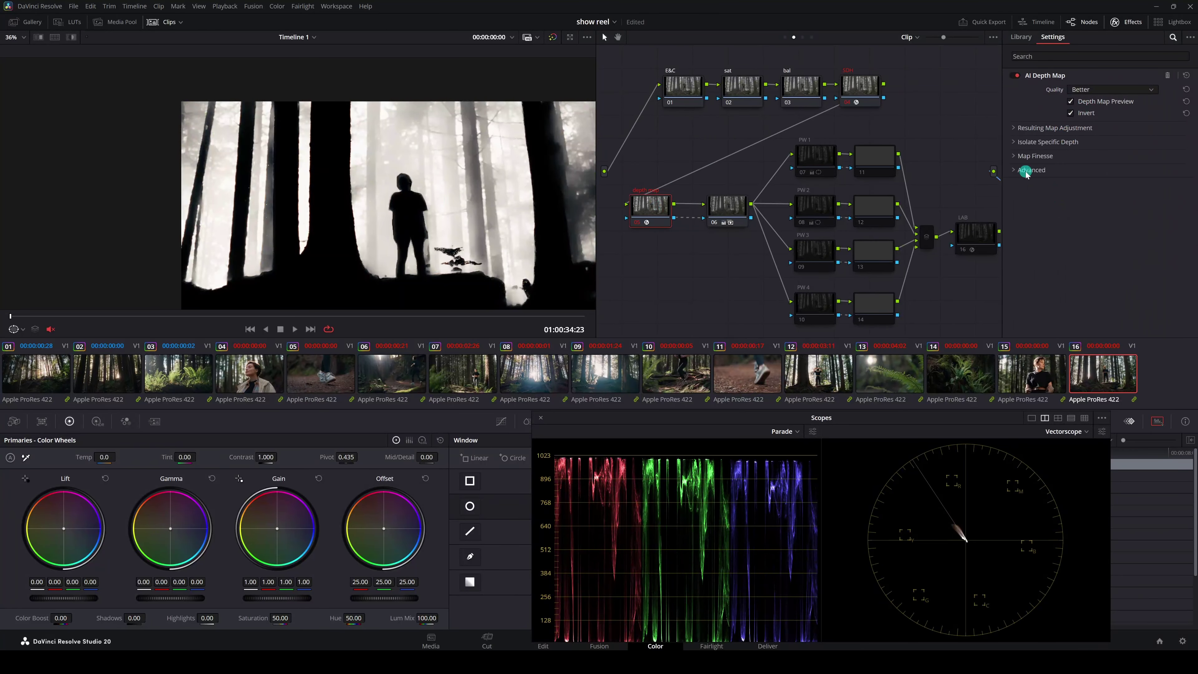
click(1014, 128)
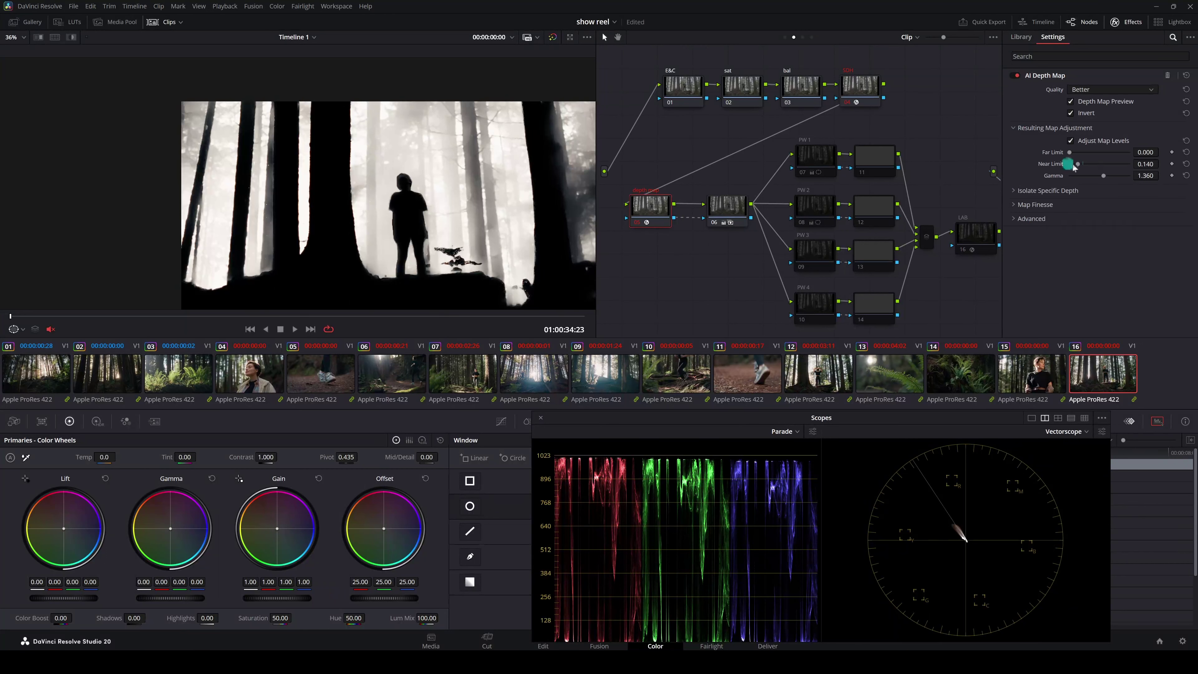
click(1037, 192)
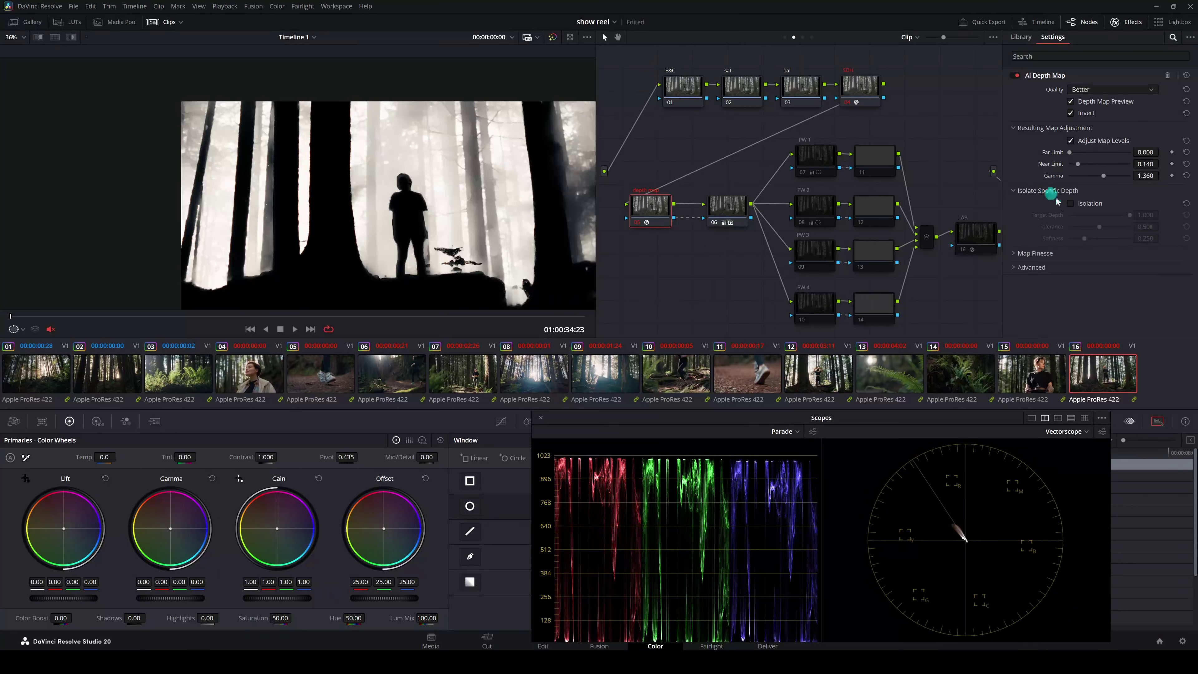
- Reveal the depth map's Map Finesse settings and compare clip 16 with node 06 off and on
click(1038, 253)
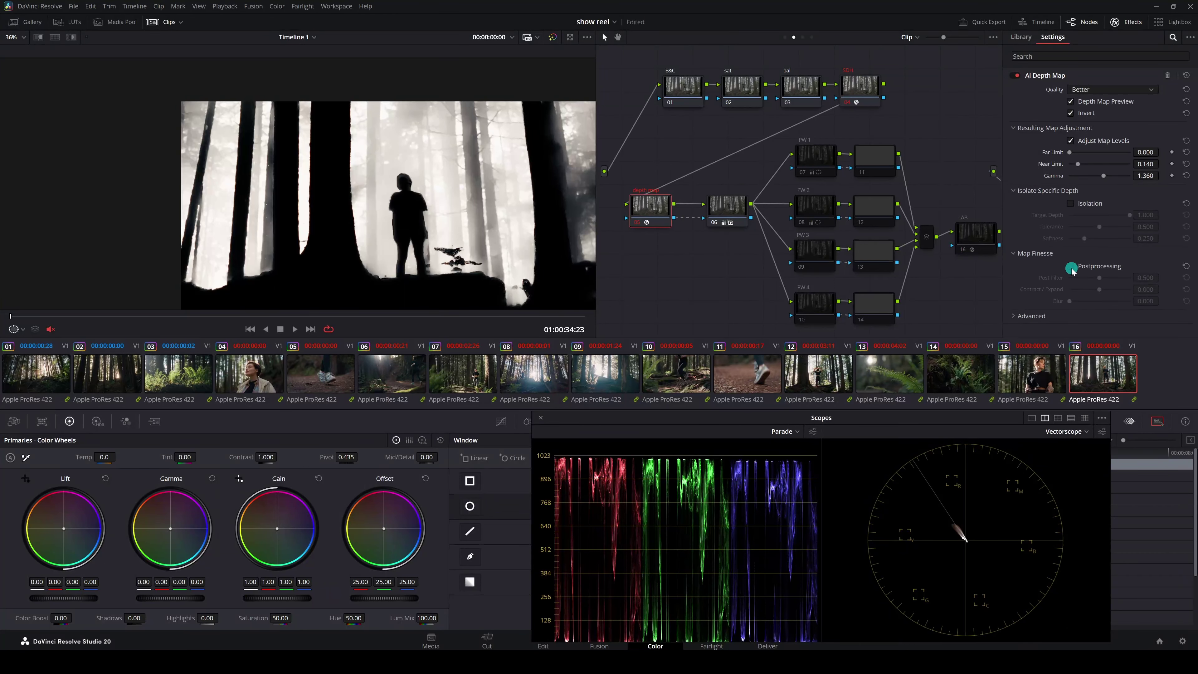
click(716, 222)
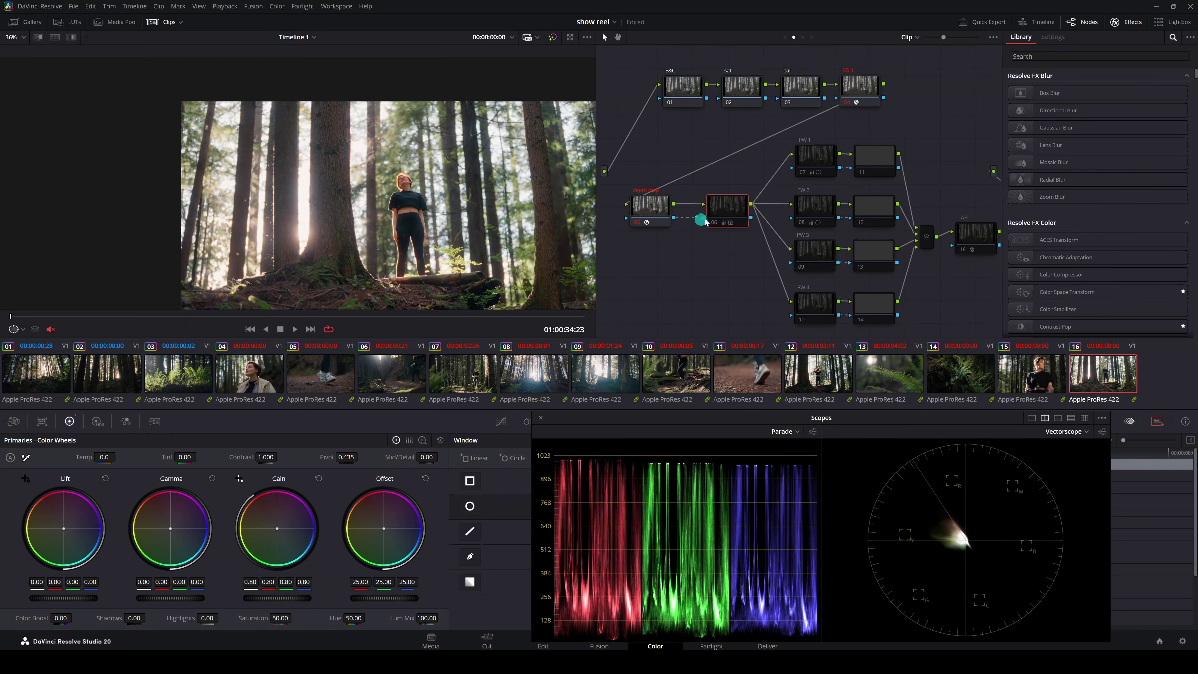
click(713, 223)
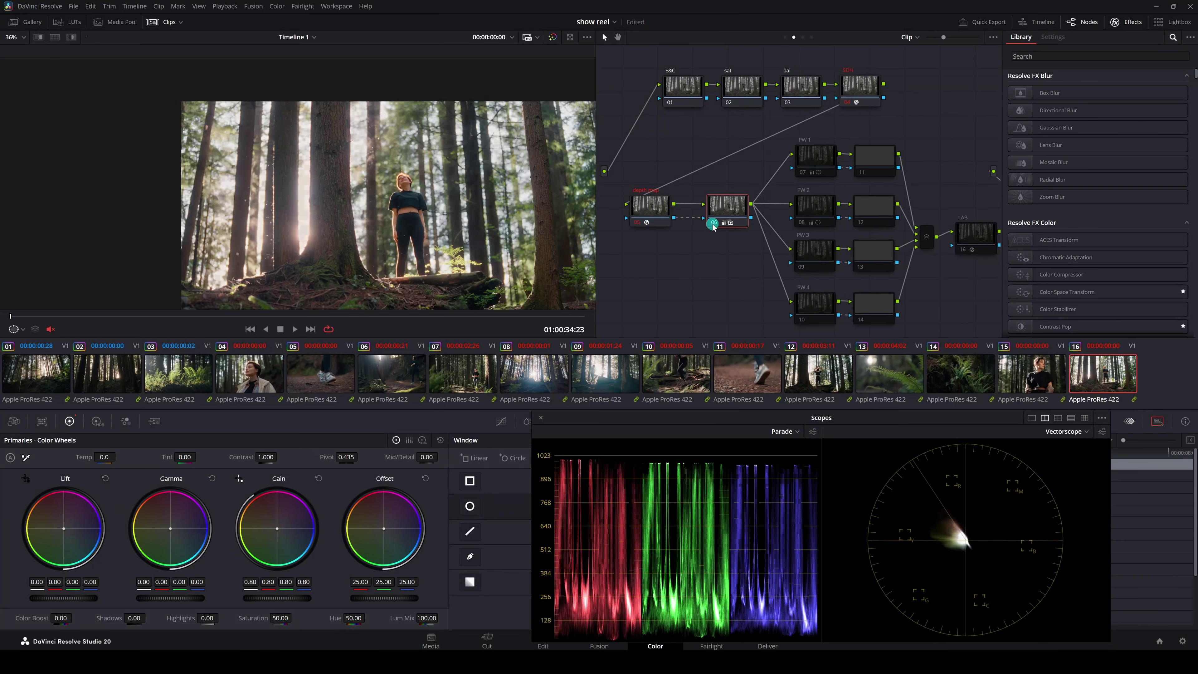
click(713, 224)
click(712, 224)
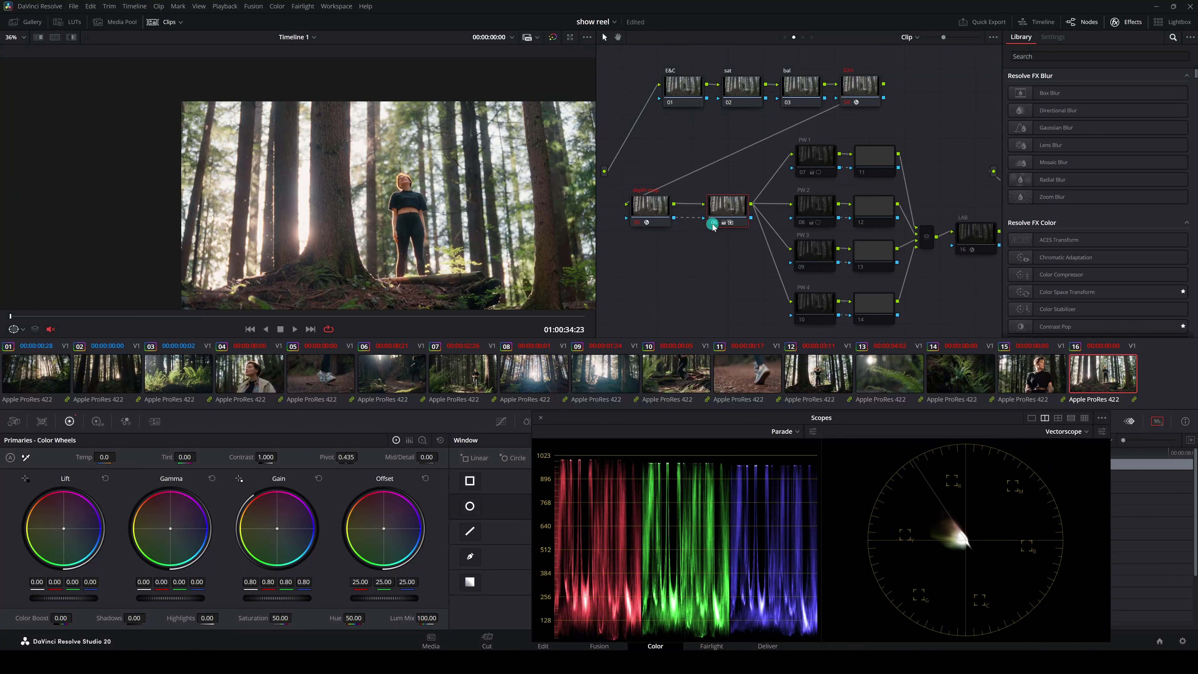
key(ctrl+d)
key(ctrl+d)
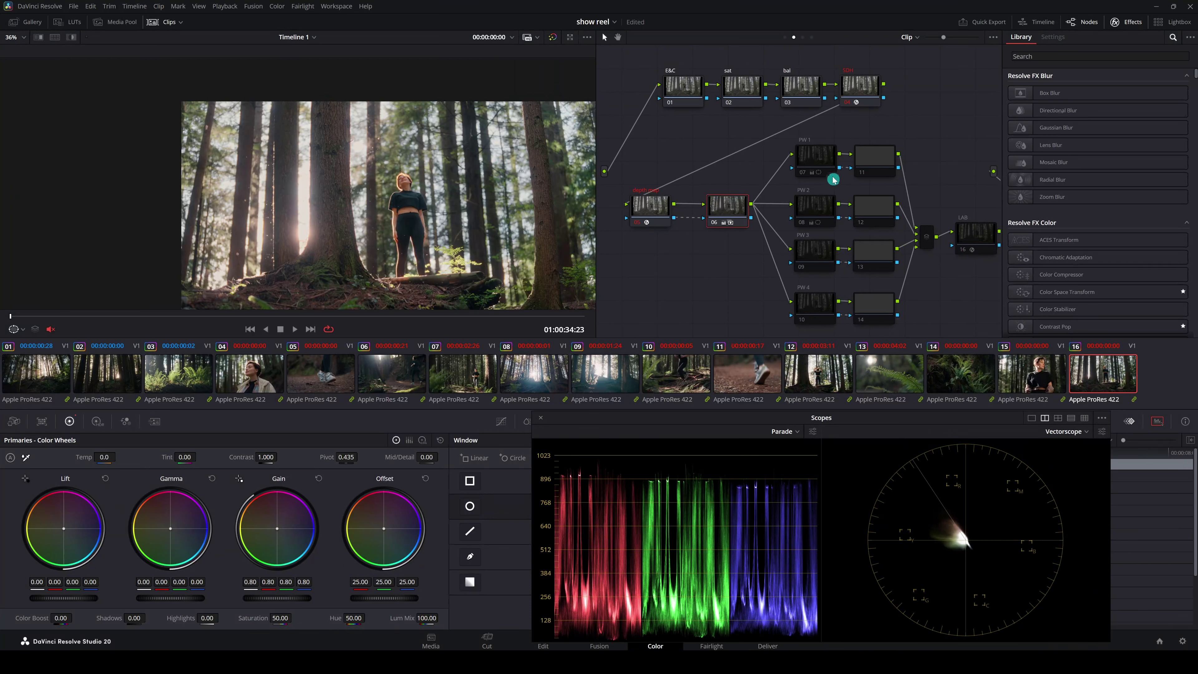
- Enable the PW 1 node on clip 16 and compare its gradient window's darkening of the foreground with the node off and on
click(802, 175)
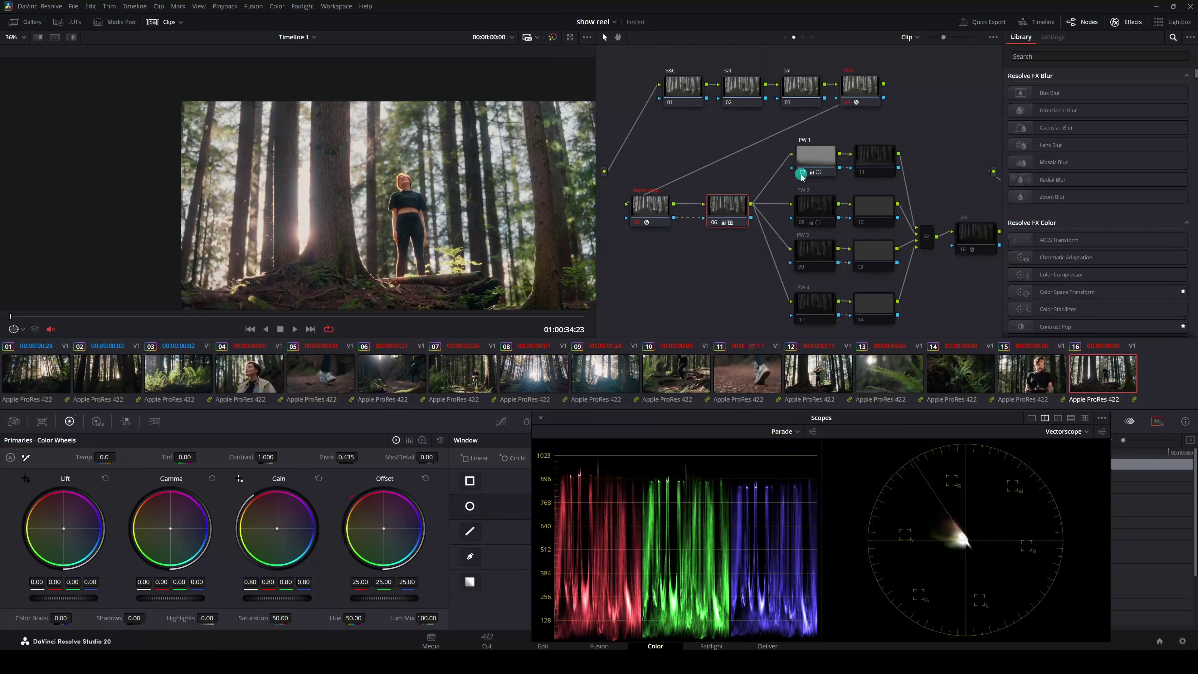
scroll(449, 202, down, 2)
scroll(450, 202, down, 3)
drag(450, 202, 415, 160)
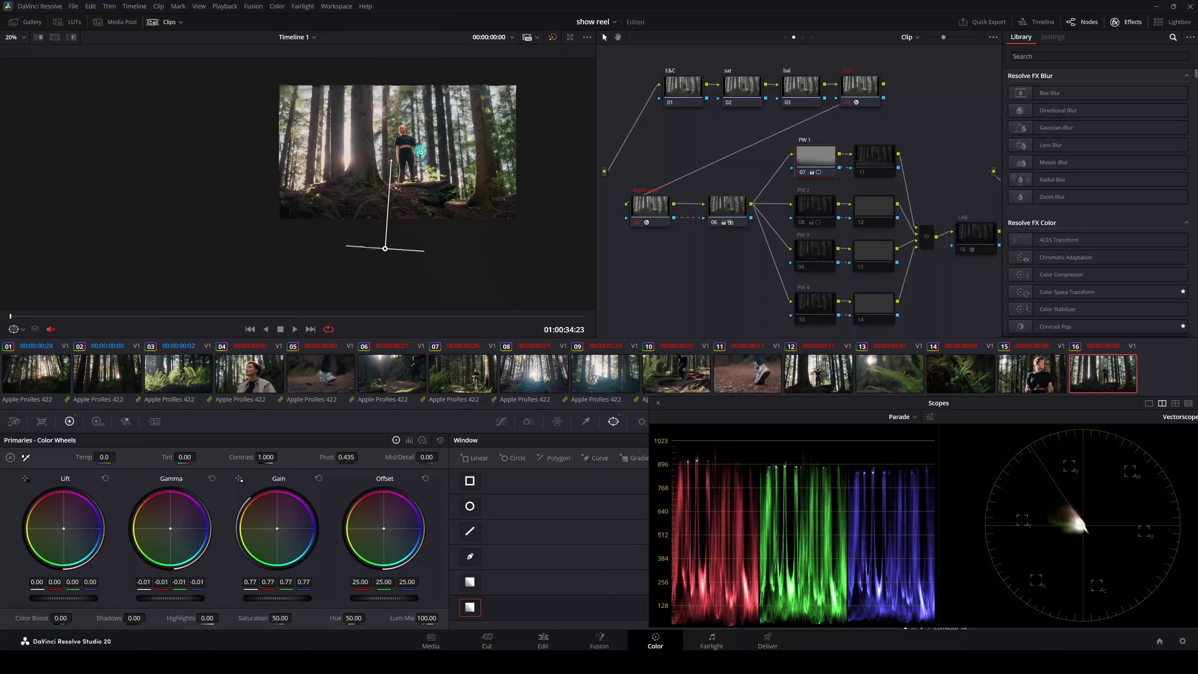
scroll(413, 120, up, 6)
click(799, 173)
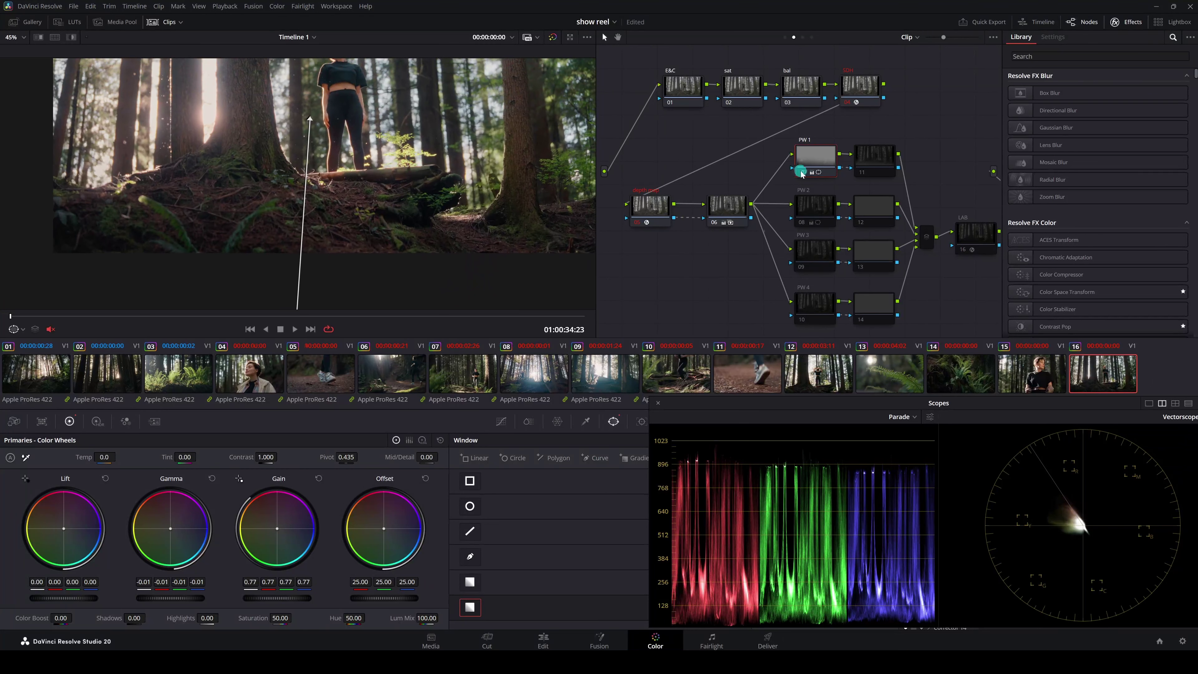
click(800, 173)
click(801, 175)
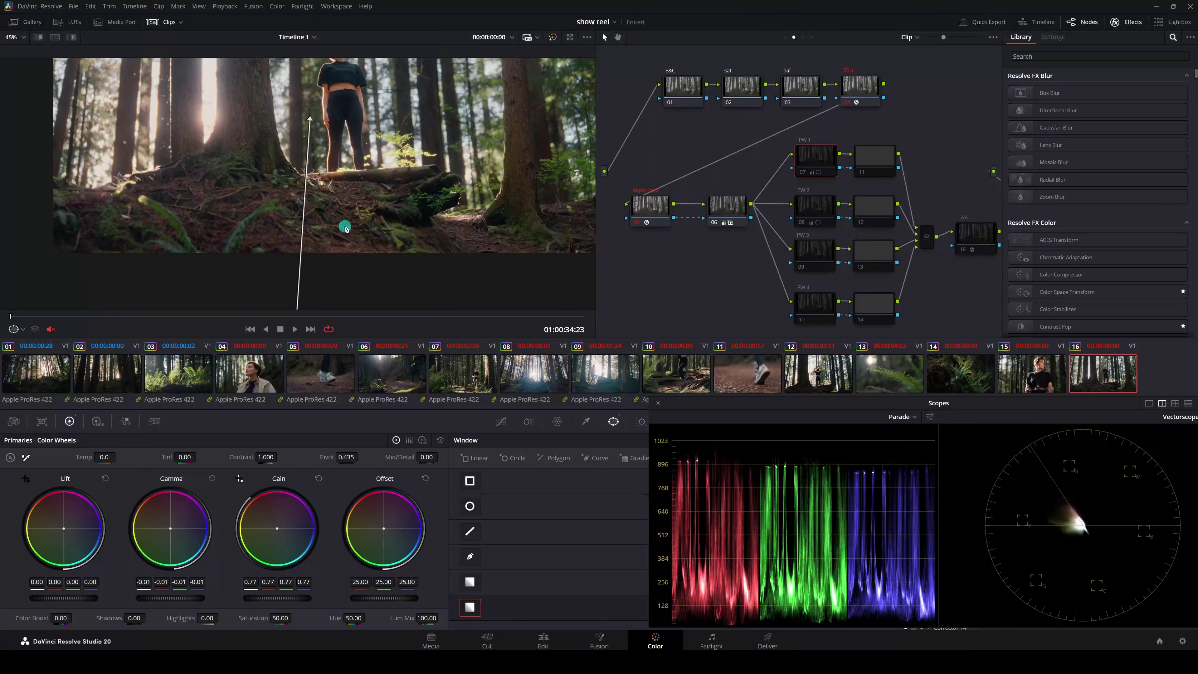
scroll(345, 228, down, 2)
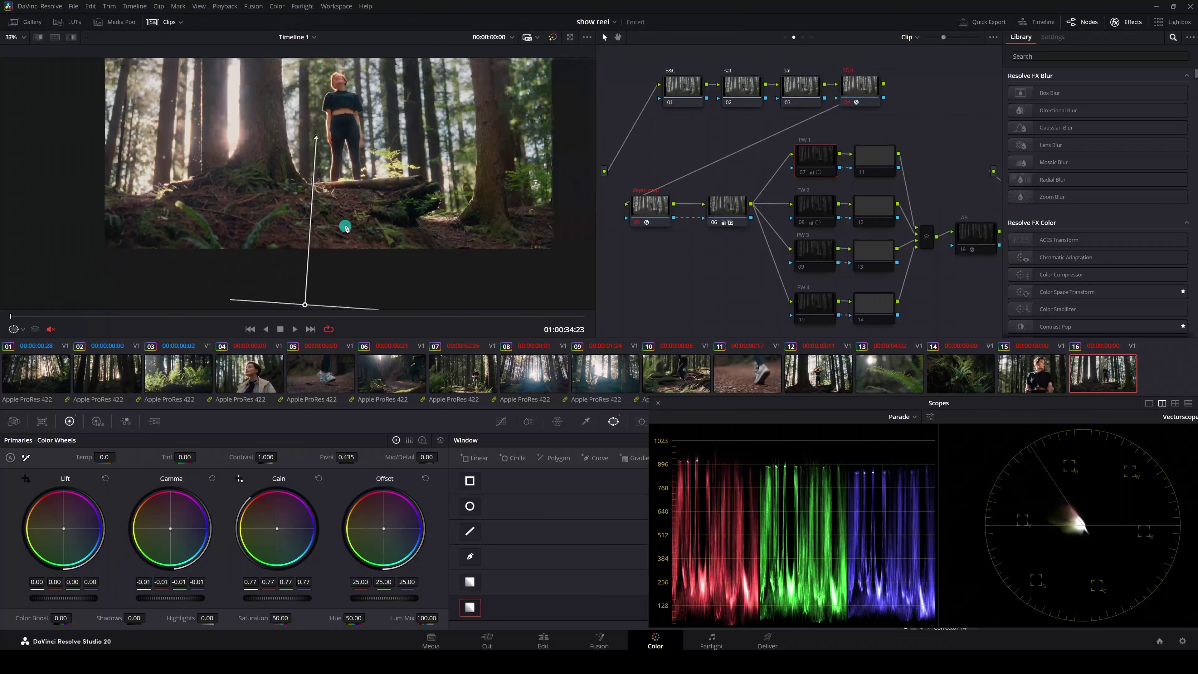
click(805, 173)
scroll(432, 151, down, 2)
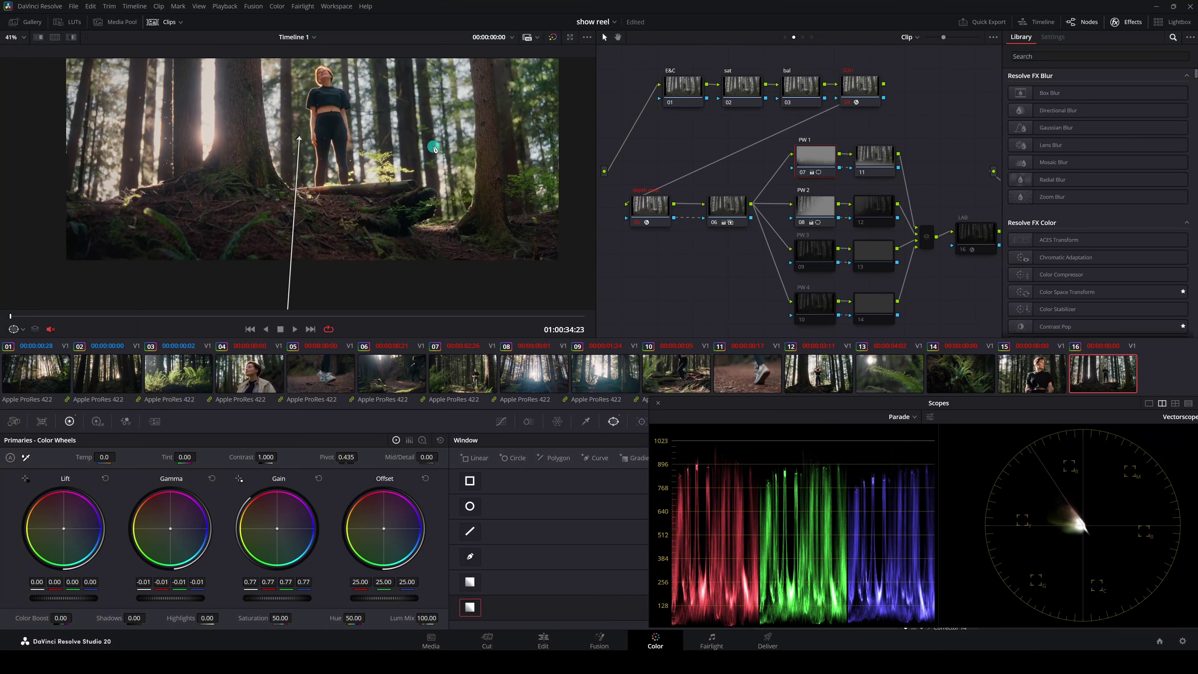
- Select the PW 2 node on clip 16 and compare its diagonal gradient window's effect with the node off and on
click(817, 210)
scroll(274, 143, down, 2)
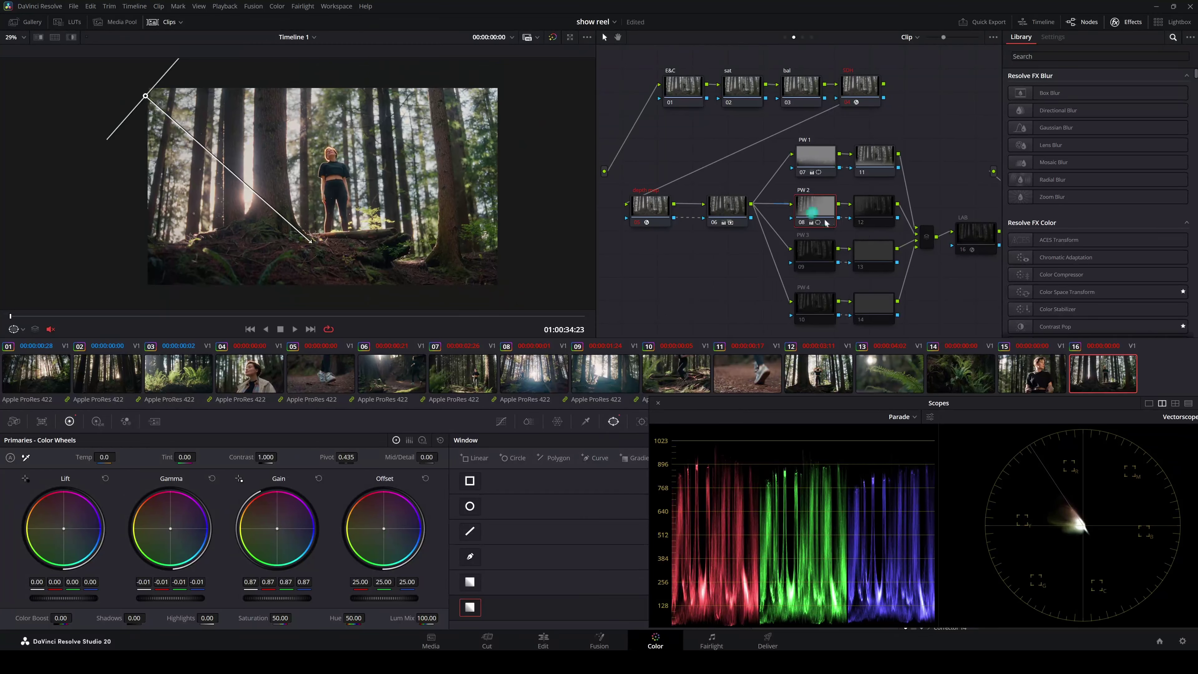
click(801, 223)
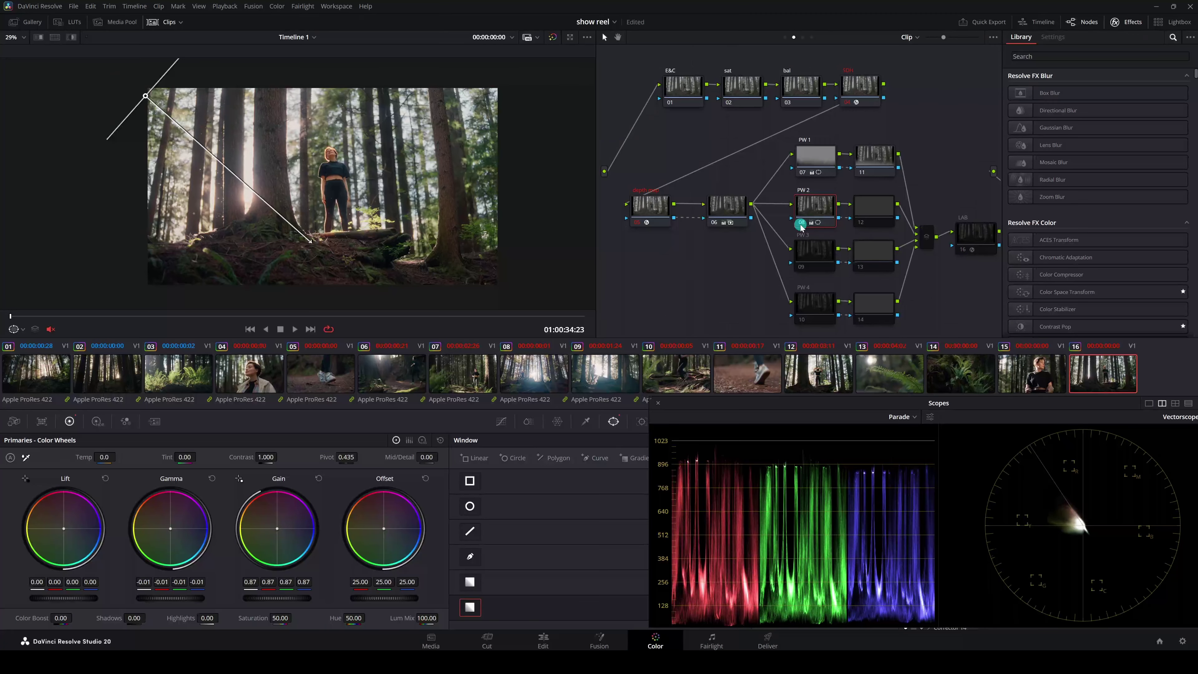
click(801, 224)
click(223, 139)
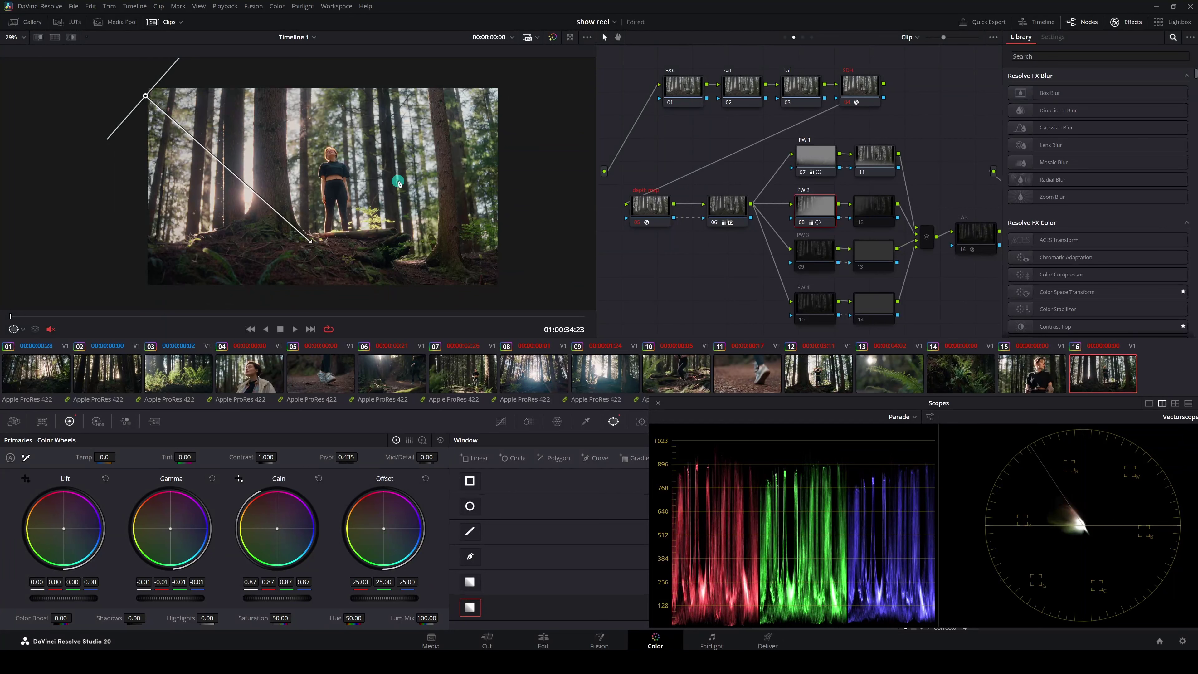
scroll(398, 183, up, 1)
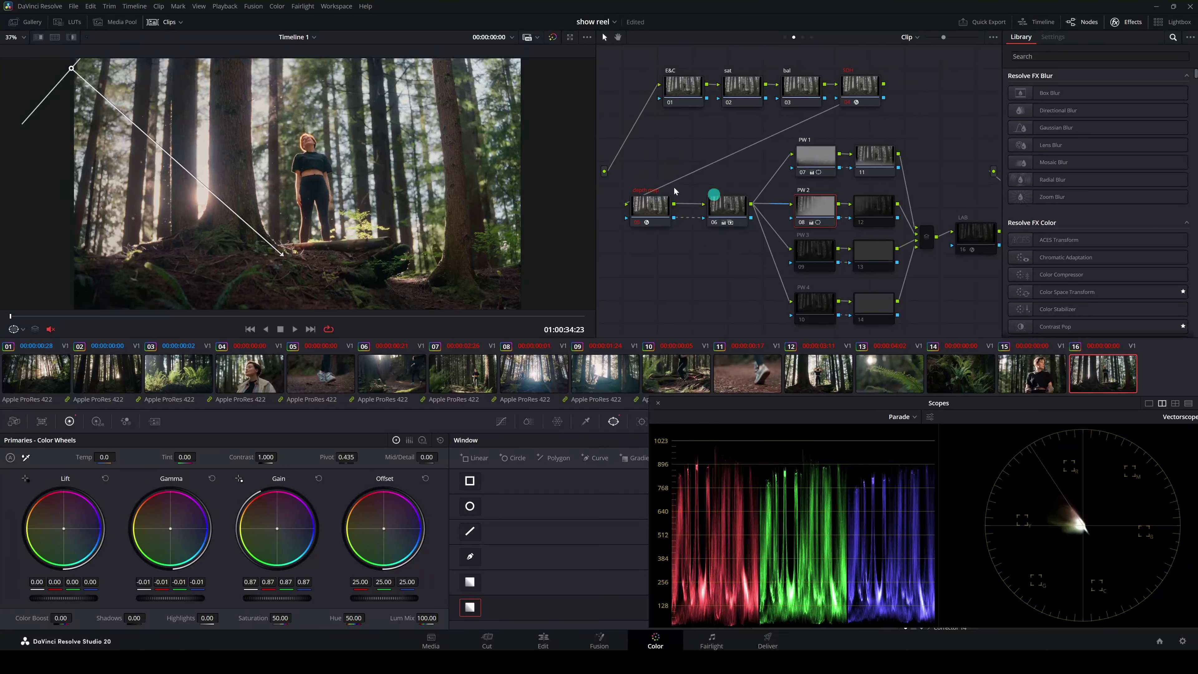
click(800, 225)
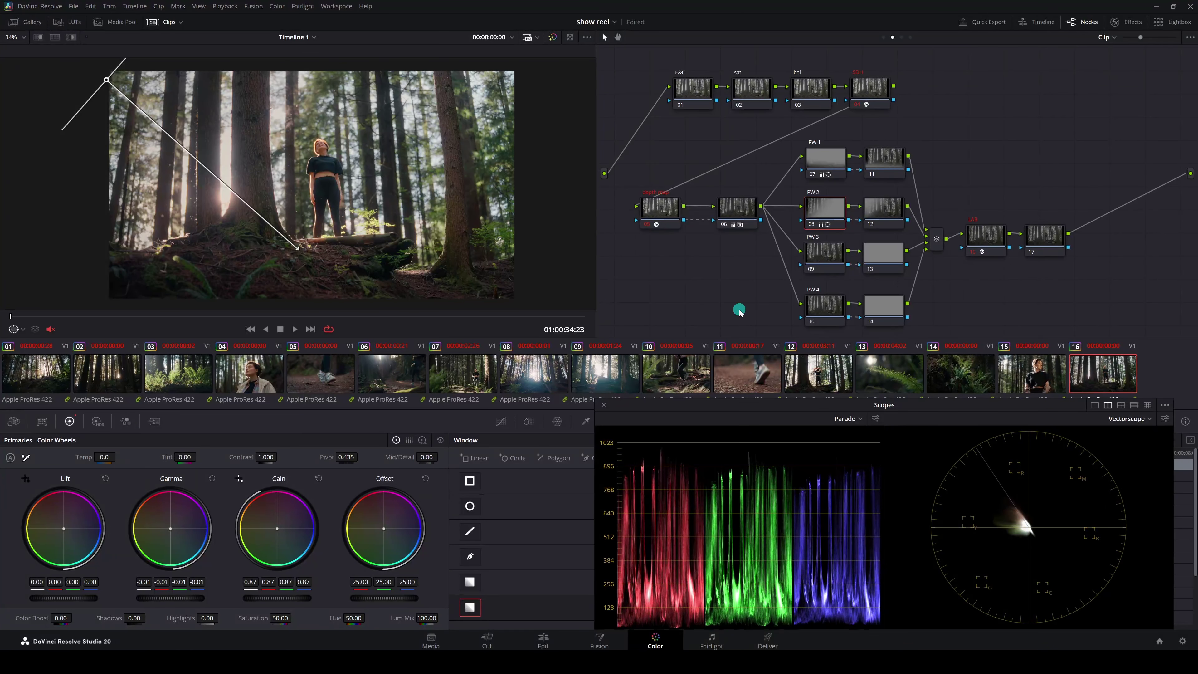
- Select the LAB node on clip 16 and review the graded shots from clip 15 back through clip 10
click(988, 235)
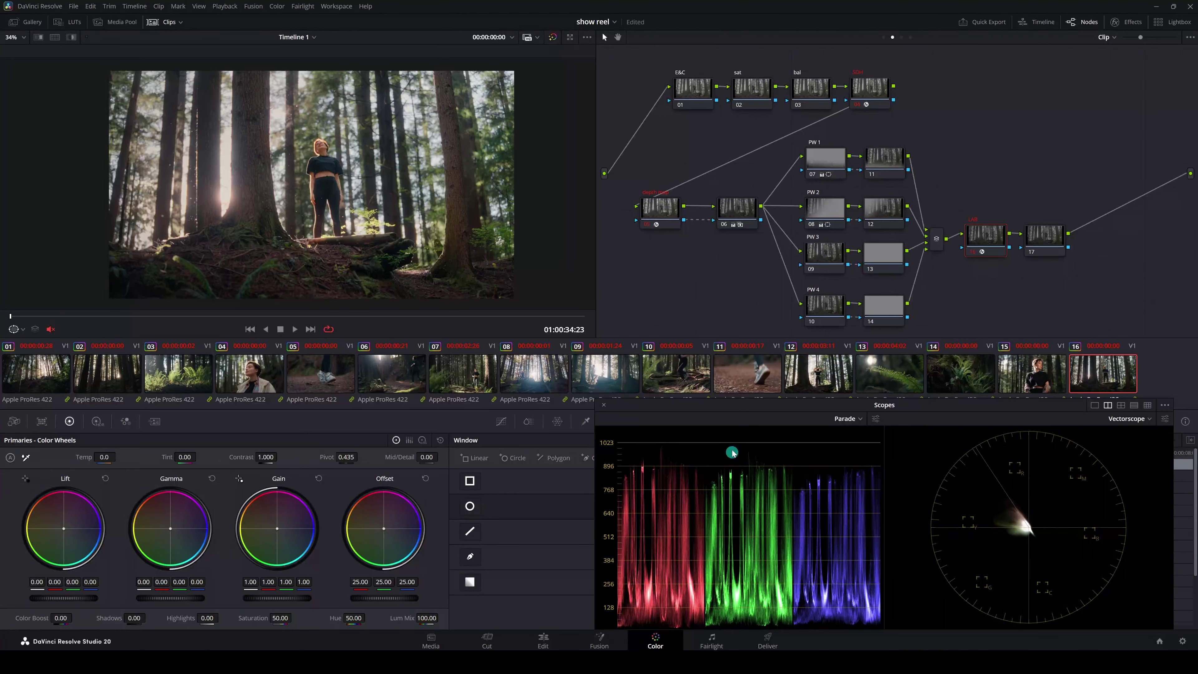
click(1053, 376)
click(1088, 378)
click(1050, 375)
click(949, 377)
click(909, 375)
click(842, 374)
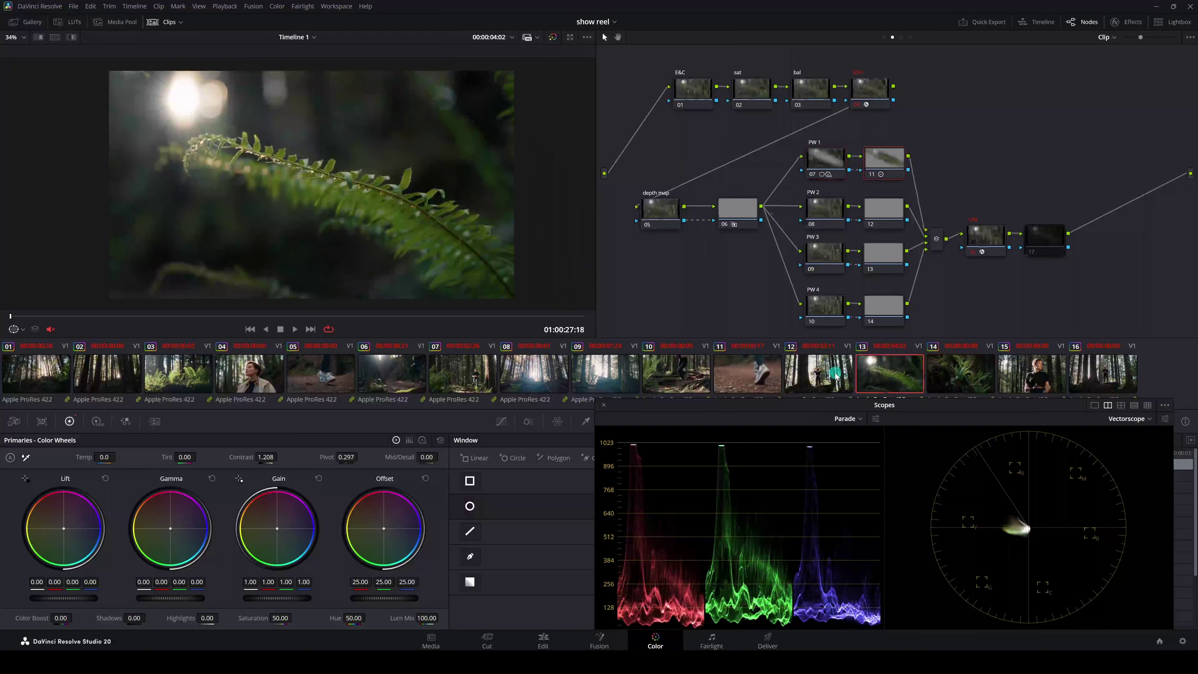
click(750, 375)
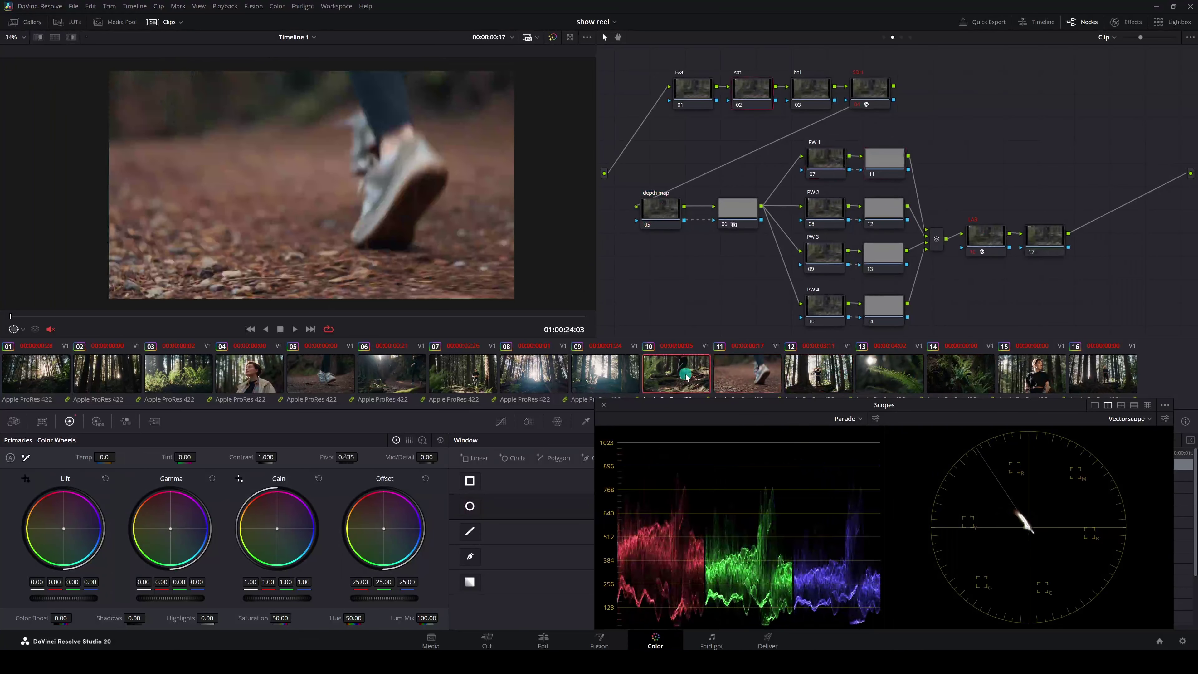
click(674, 375)
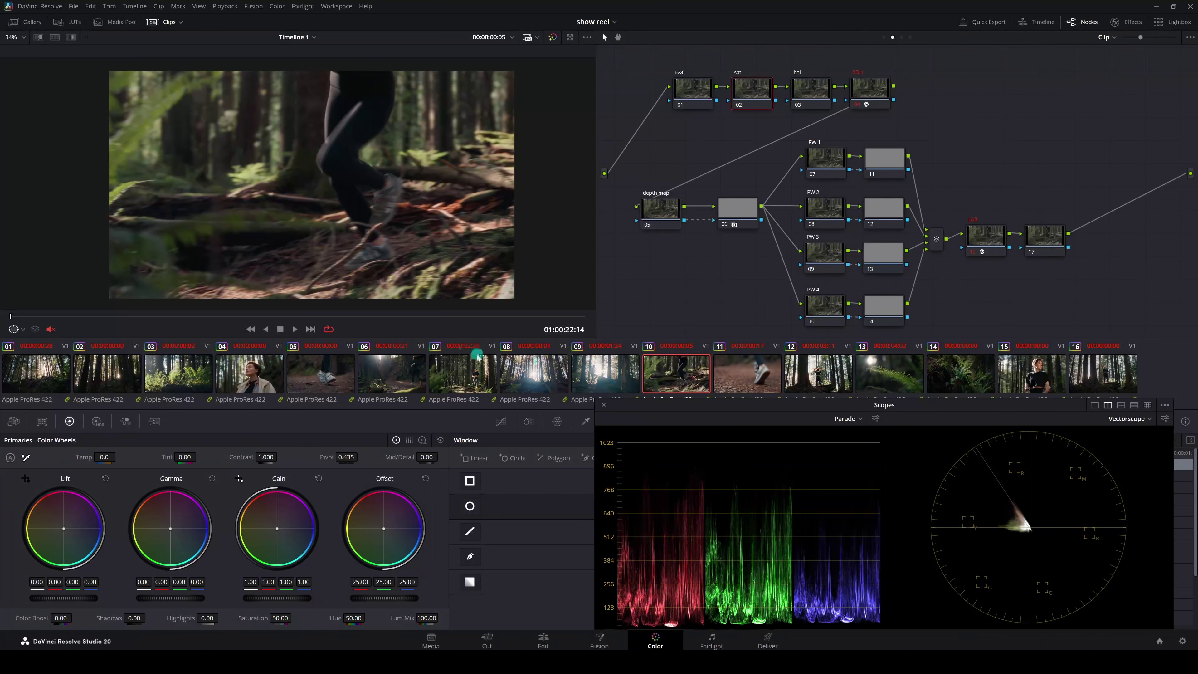
- Select clips 01 to 04 and compare them in a Selected Clips split screen
click(45, 378)
shift+click(380, 378)
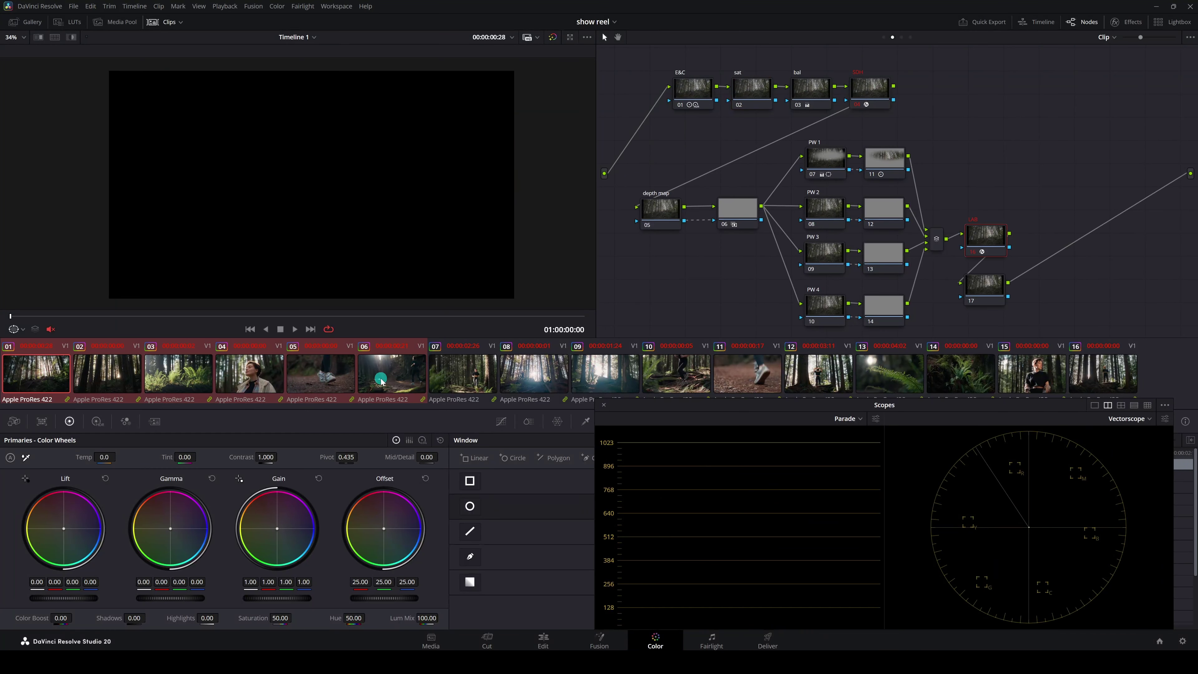
click(69, 382)
shift+click(265, 383)
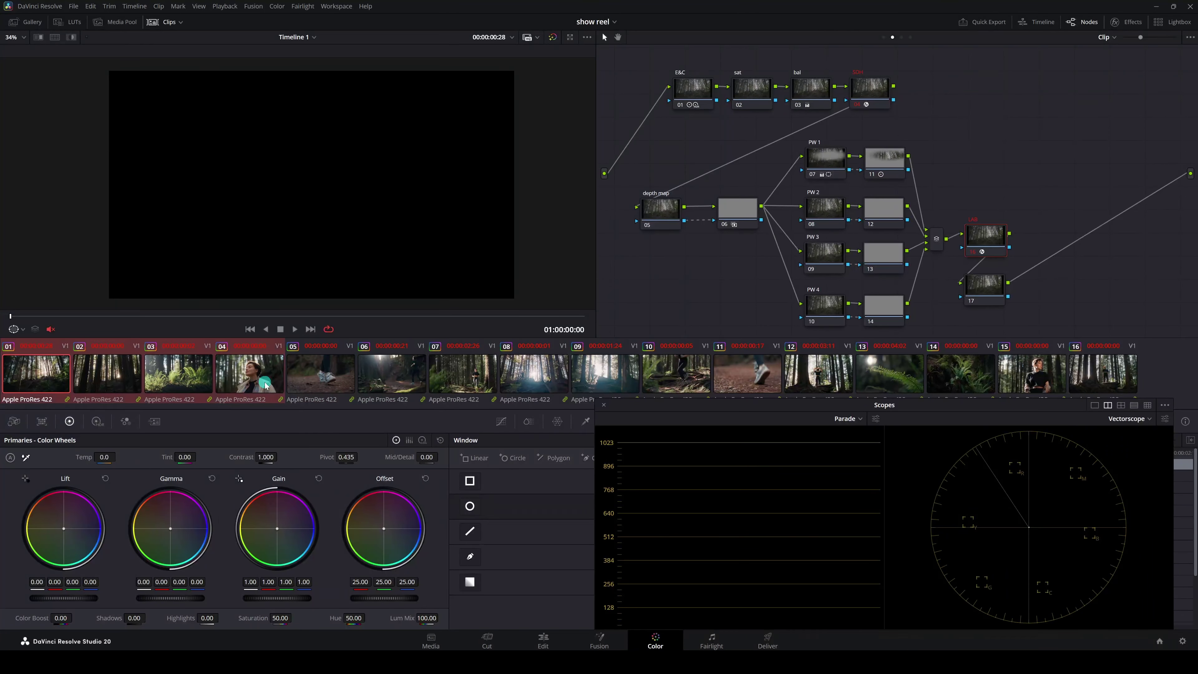
click(59, 40)
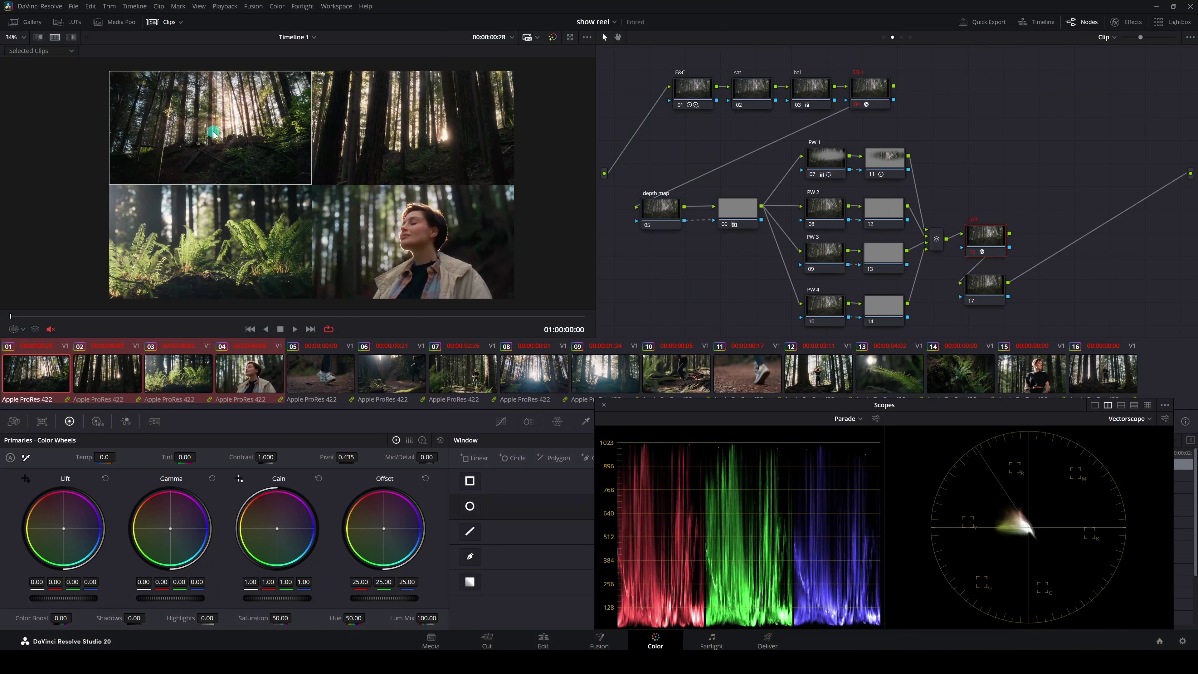
click(38, 52)
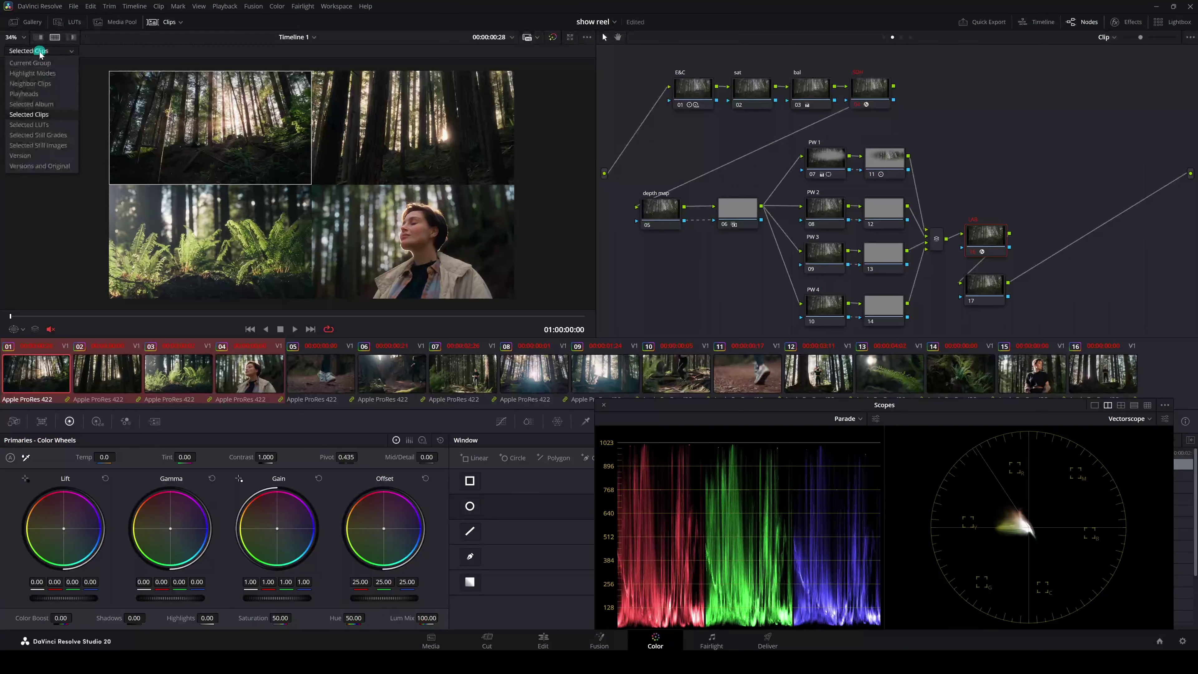
click(346, 185)
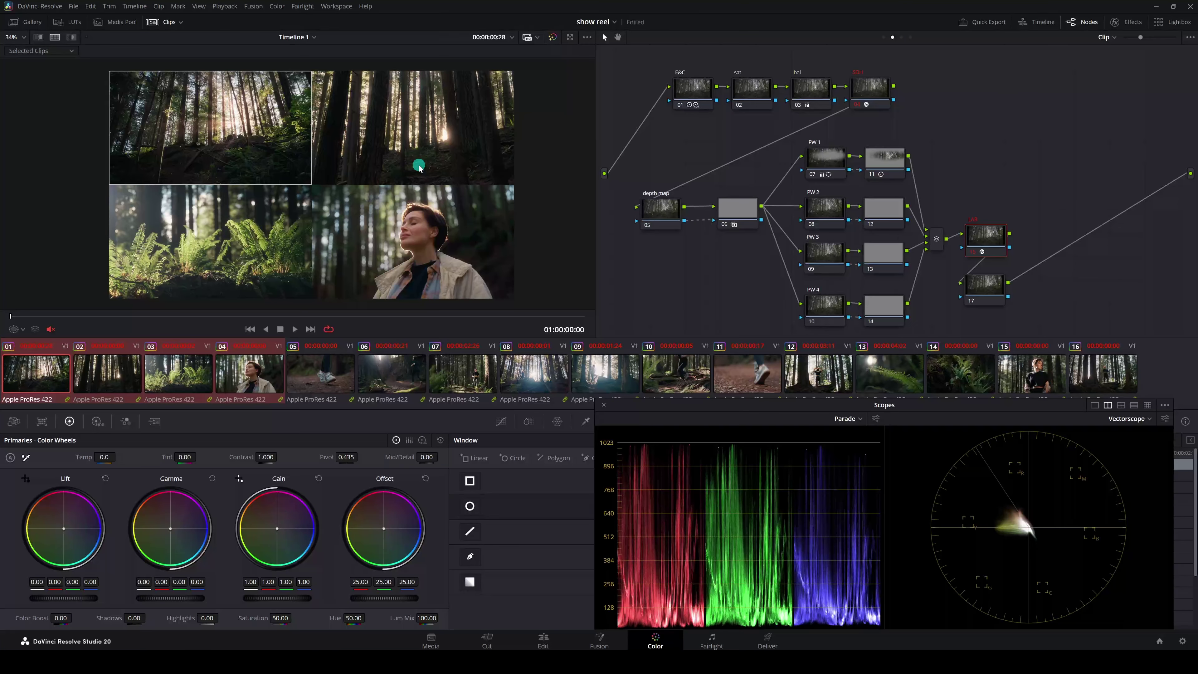
- Show the DCTL settings of clip 04's LAB node from the split screen and view the four clips full screen
click(421, 125)
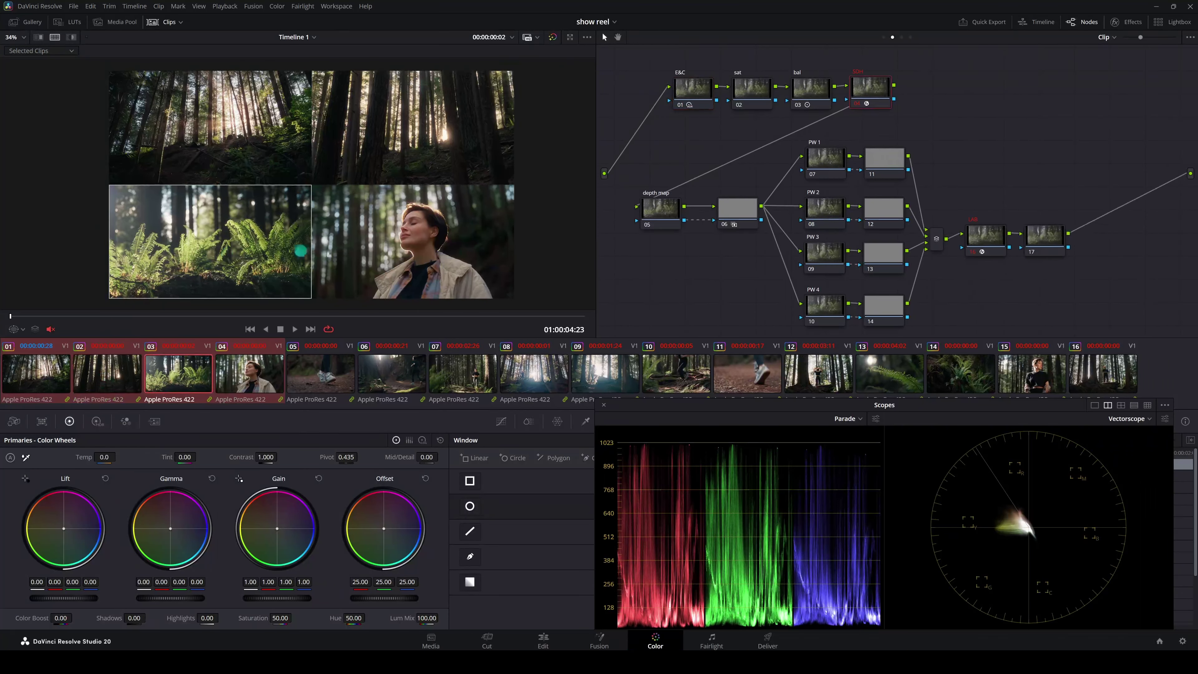
click(446, 261)
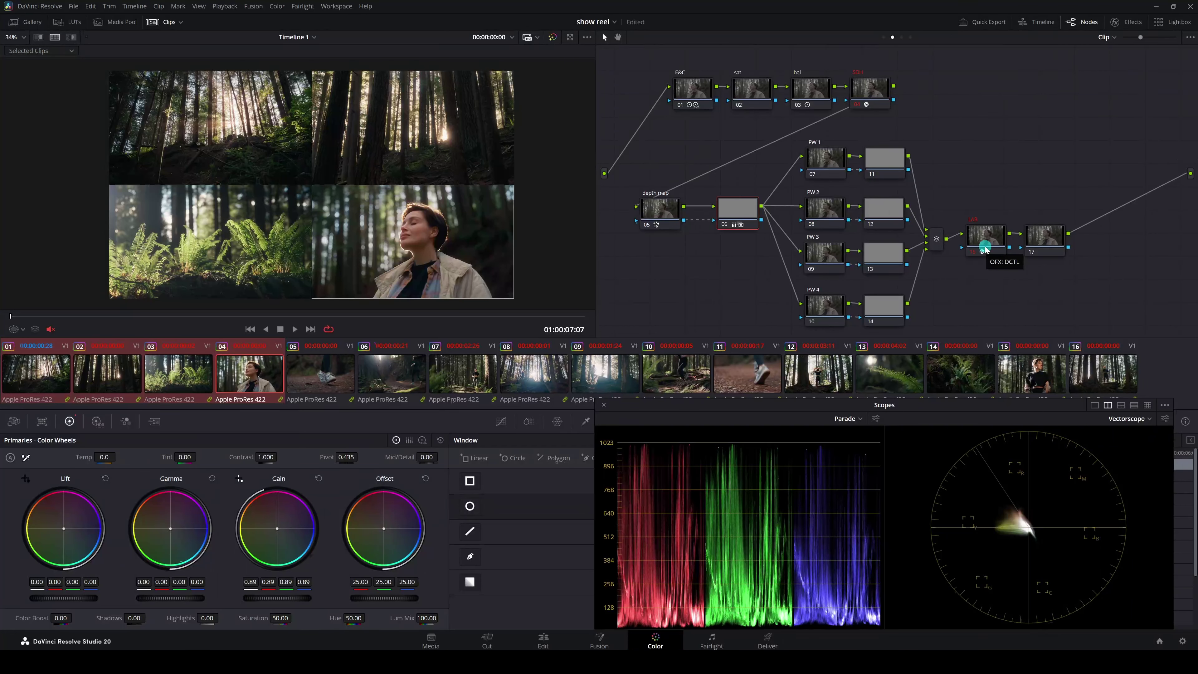
click(986, 237)
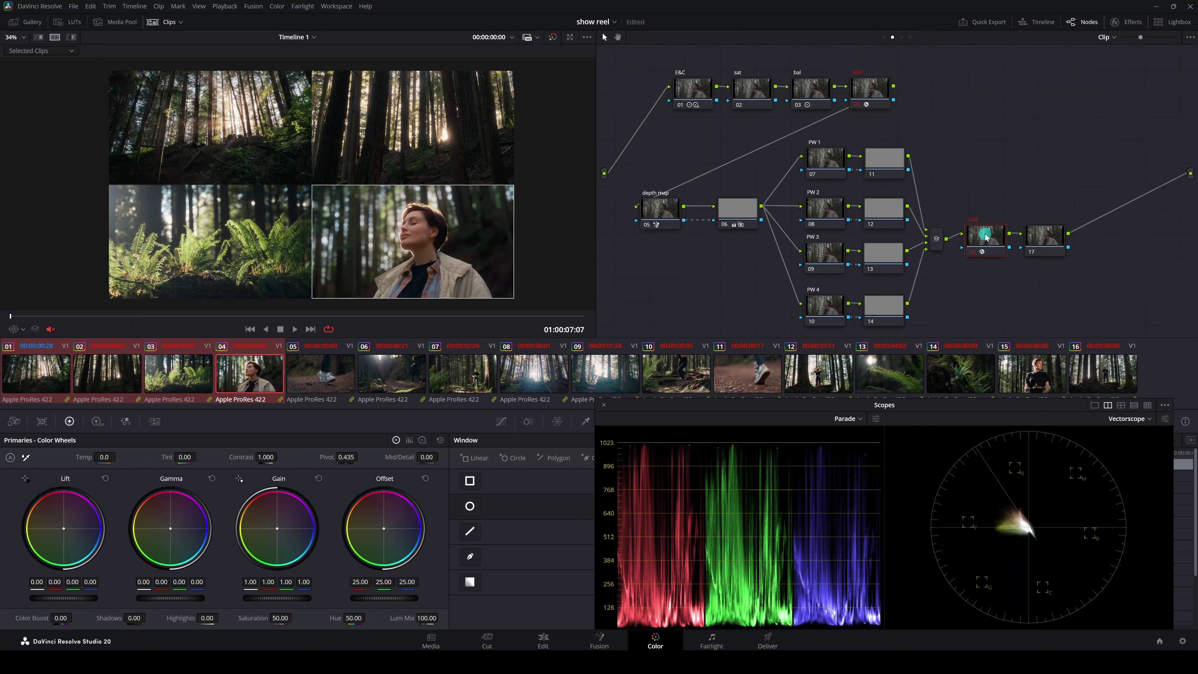
click(1132, 22)
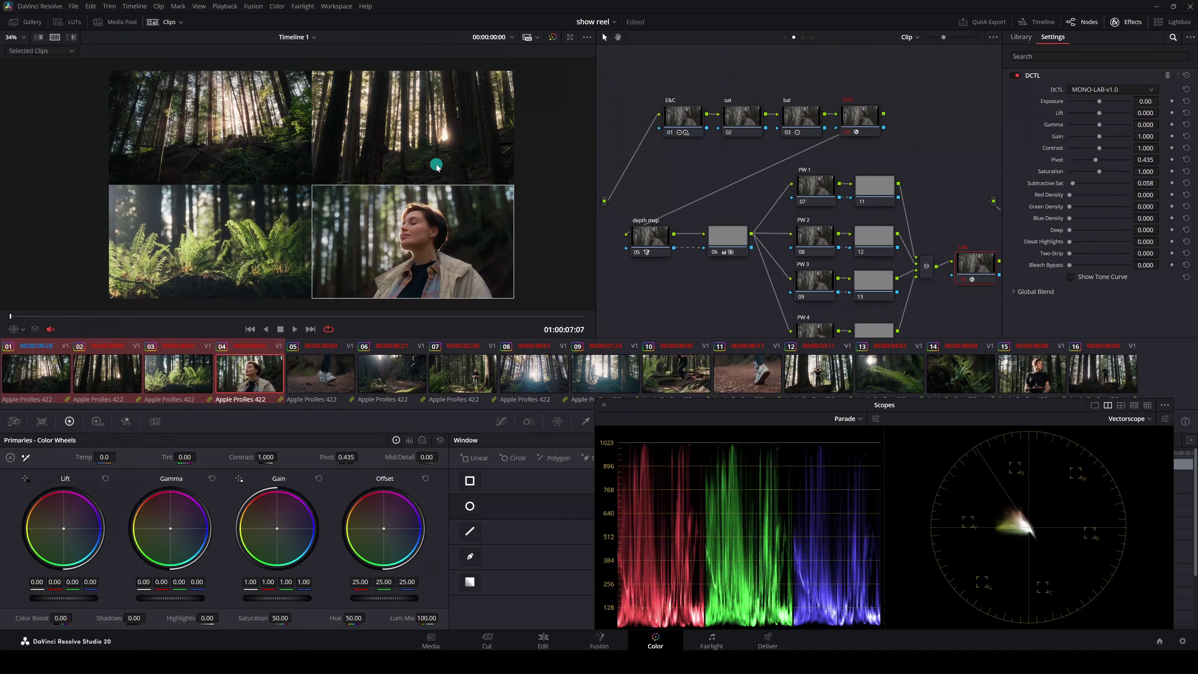
key(ctrl+f)
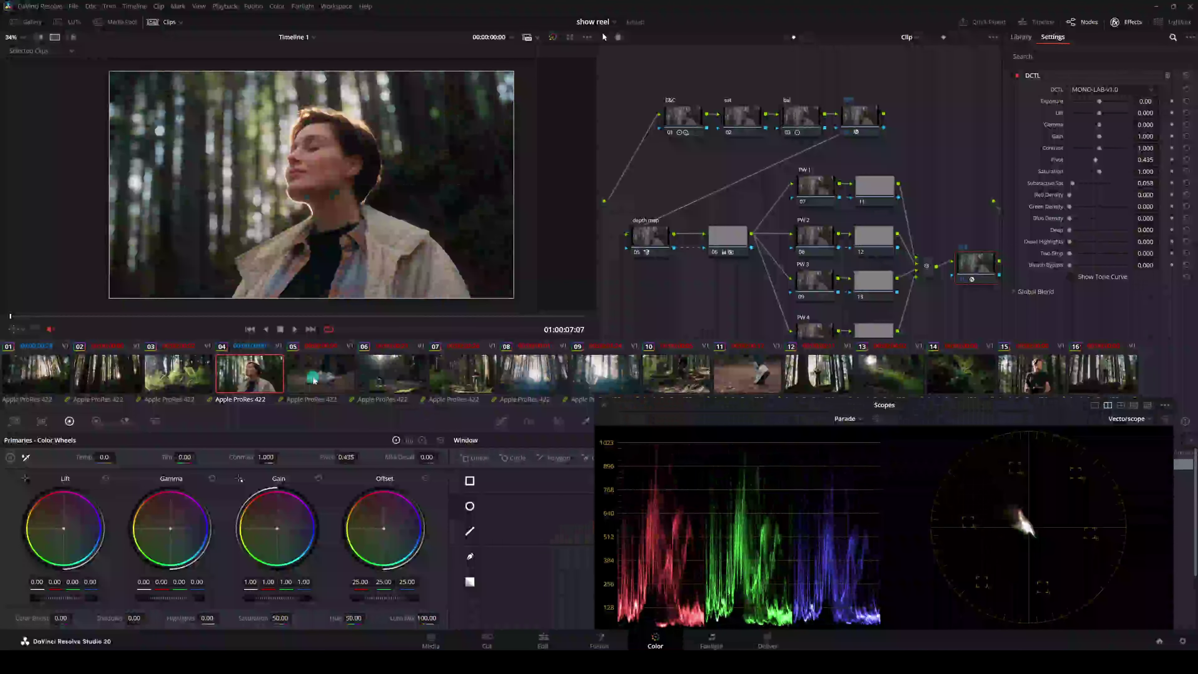
- Compare clips 05 to 08 side by side in a full-screen split view and return to the Color page
click(314, 380)
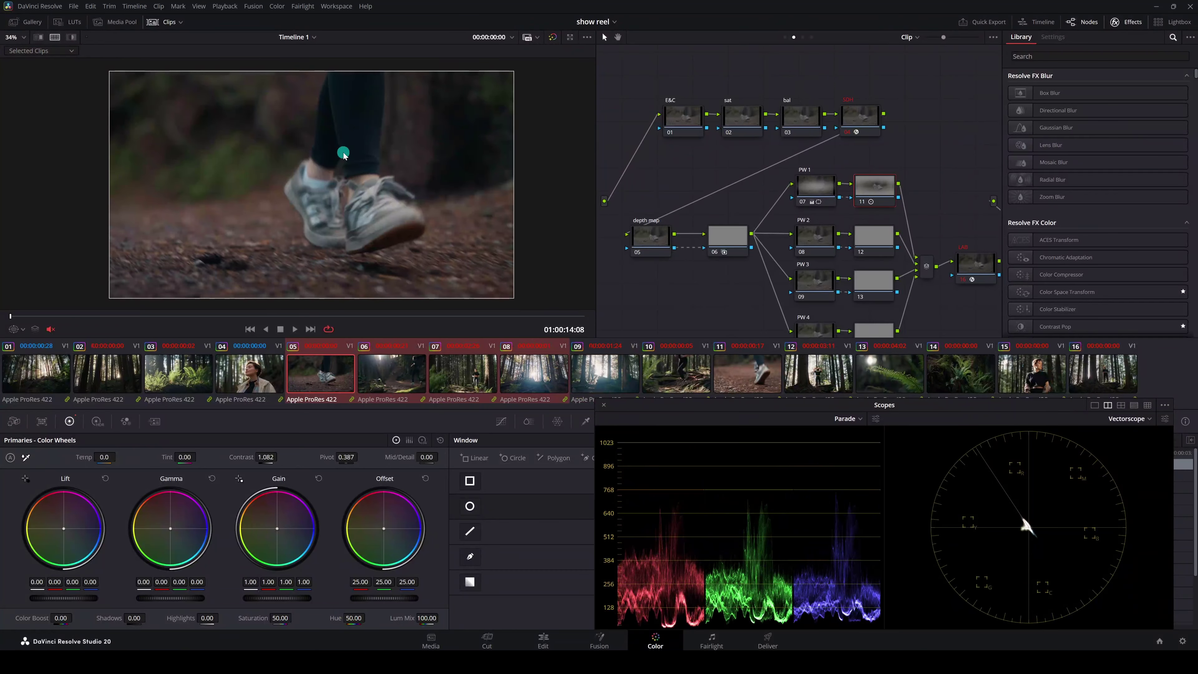
key(ctrl+alt+w)
key(ctrl+f)
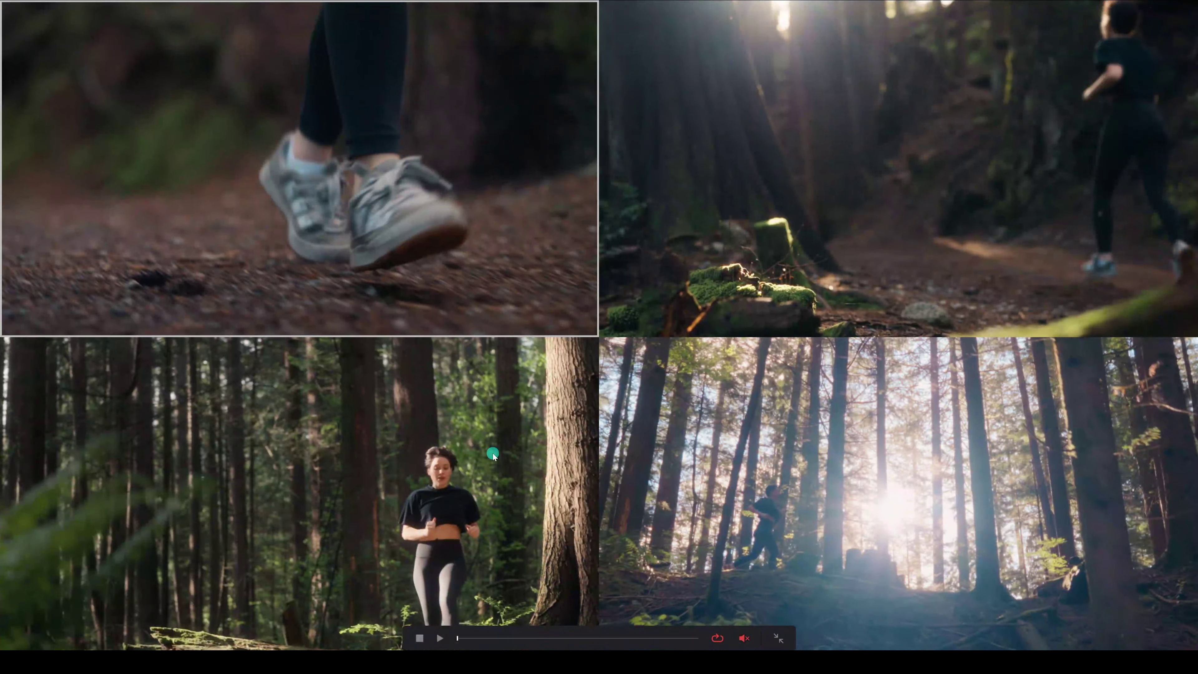
key(Escape)
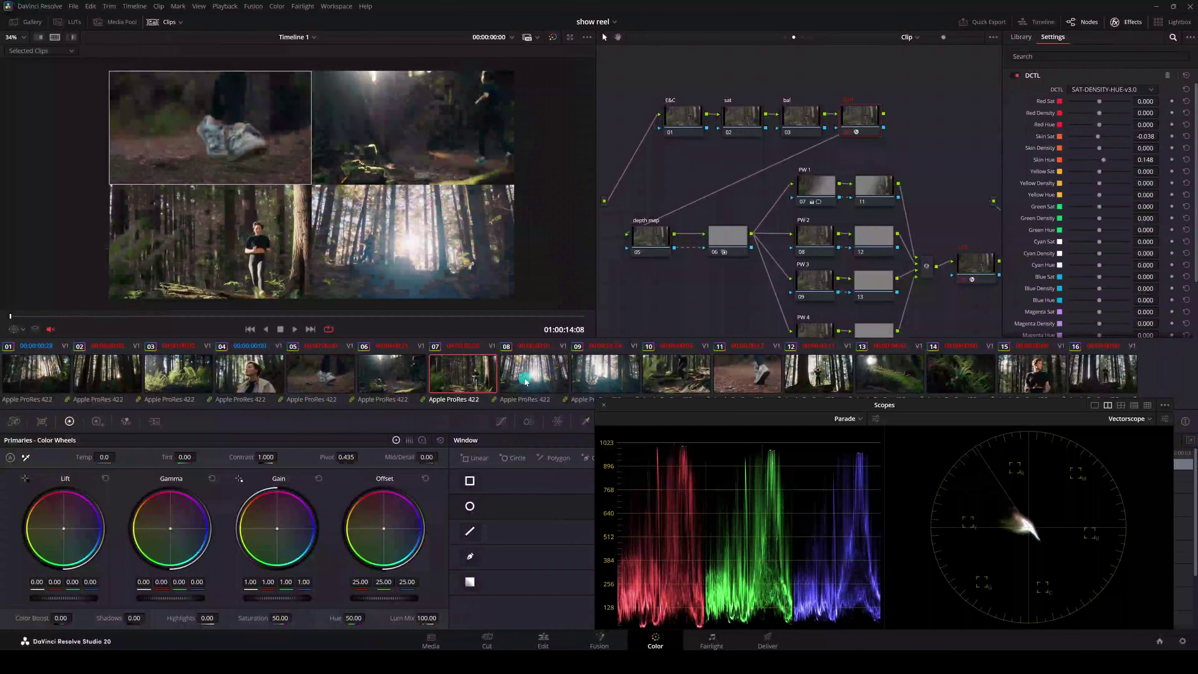
- Compare clips 12 to 16 together in the split screen, including full screen, and turn the split screen off
key(ctrl+alt+w)
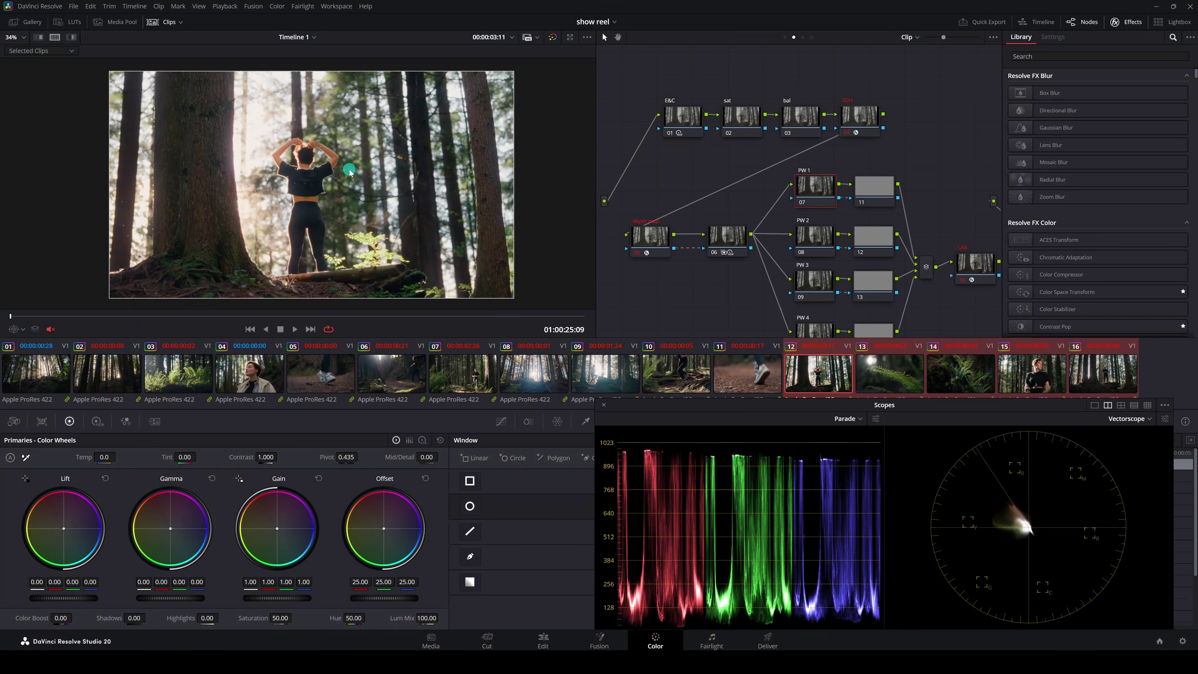
key(ctrl+alt+w)
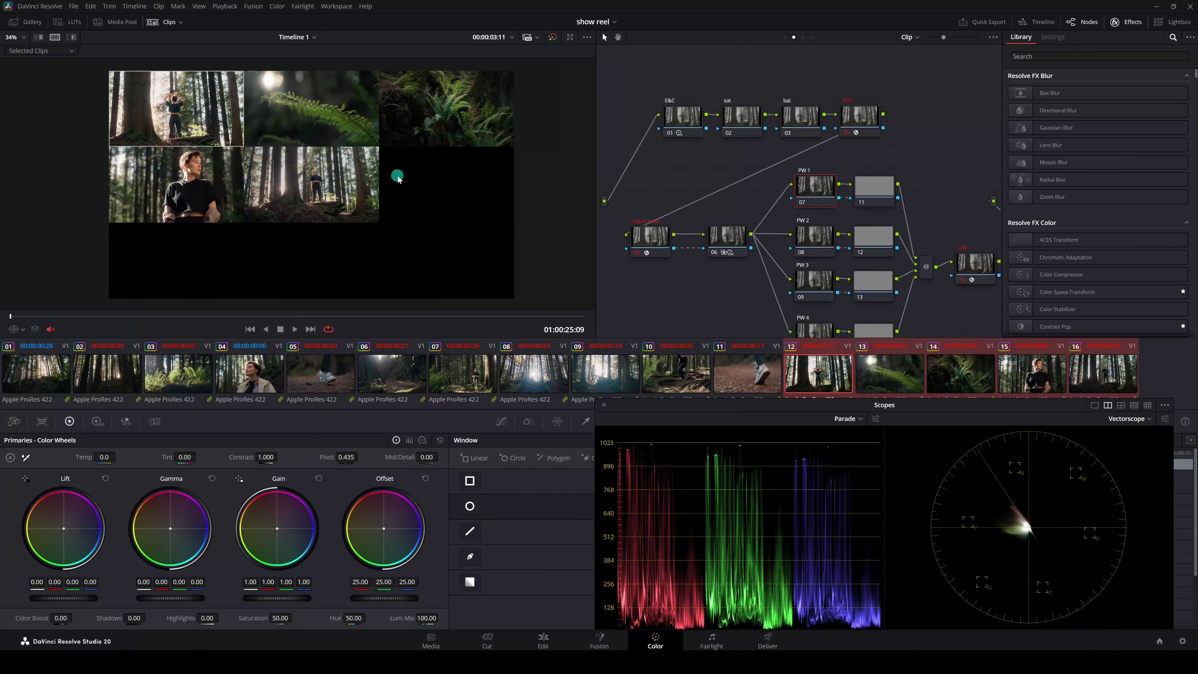
key(ctrl+f)
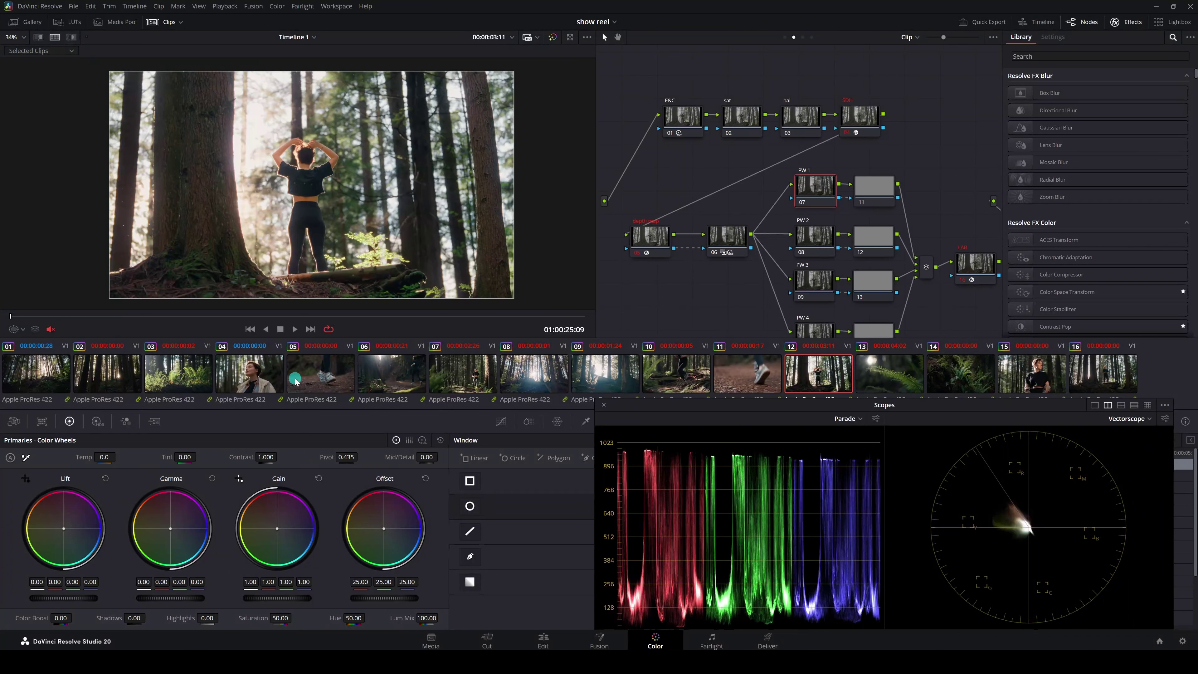
click(54, 37)
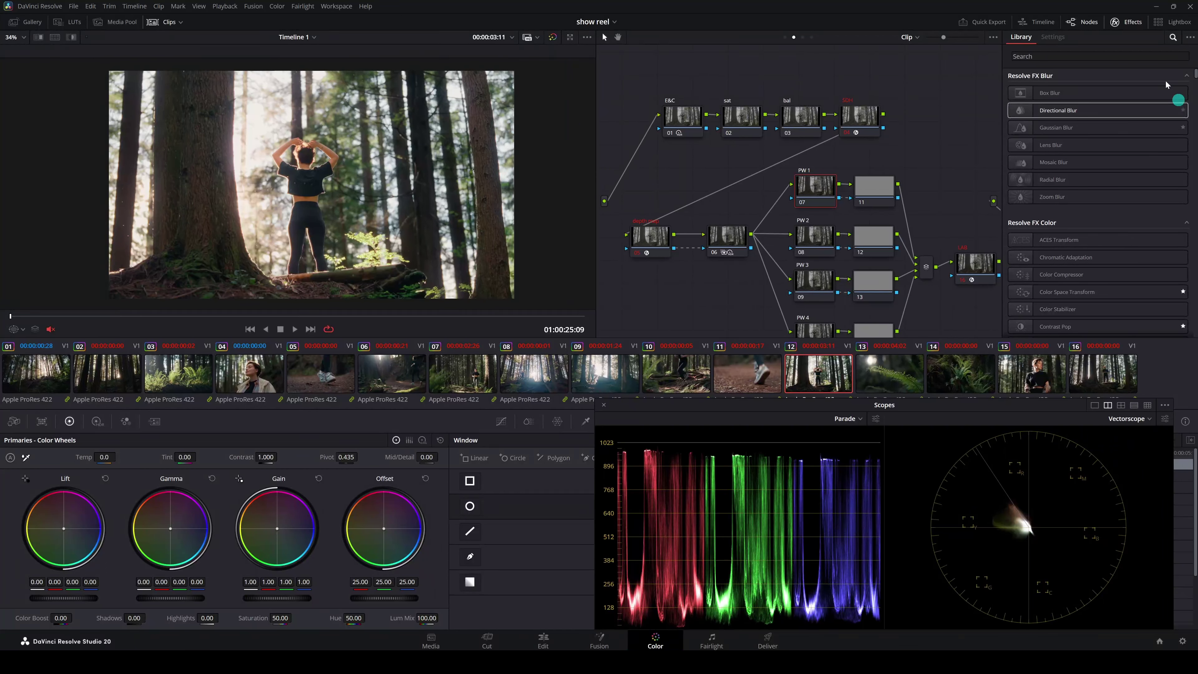
- Show all graded clips in the Lightbox, hide the scopes and enlarge the thumbnails to the maximum size
click(1182, 23)
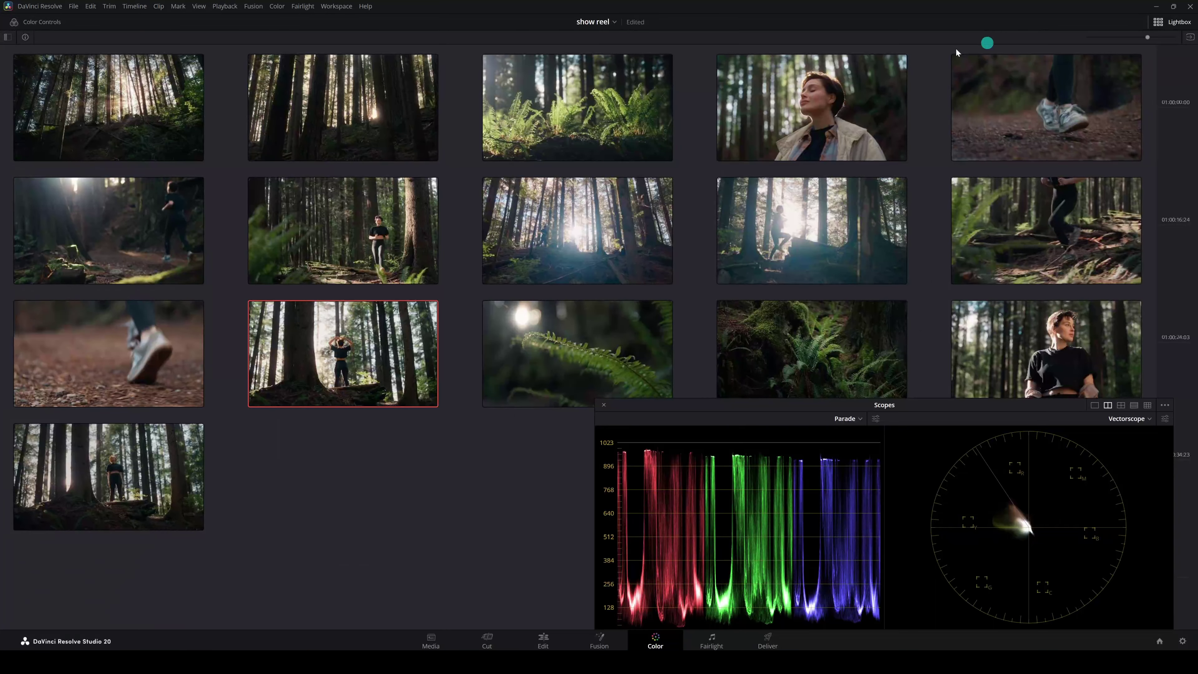
key(ctrl+shift+w)
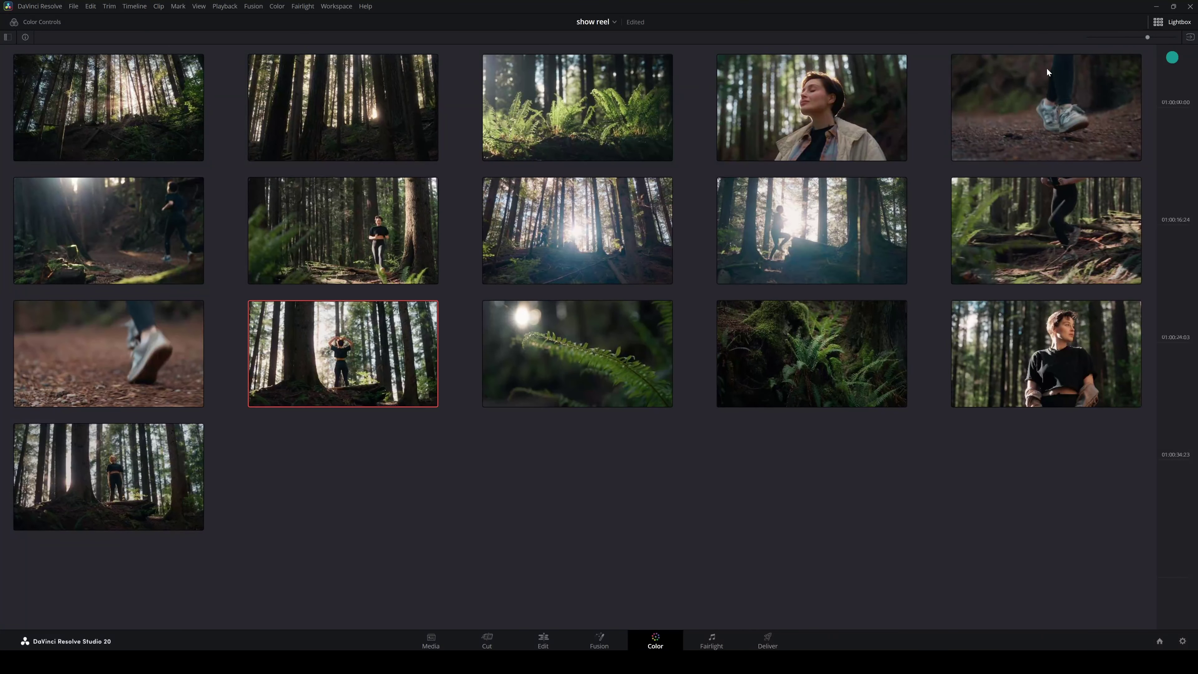
drag(1147, 37, 1175, 37)
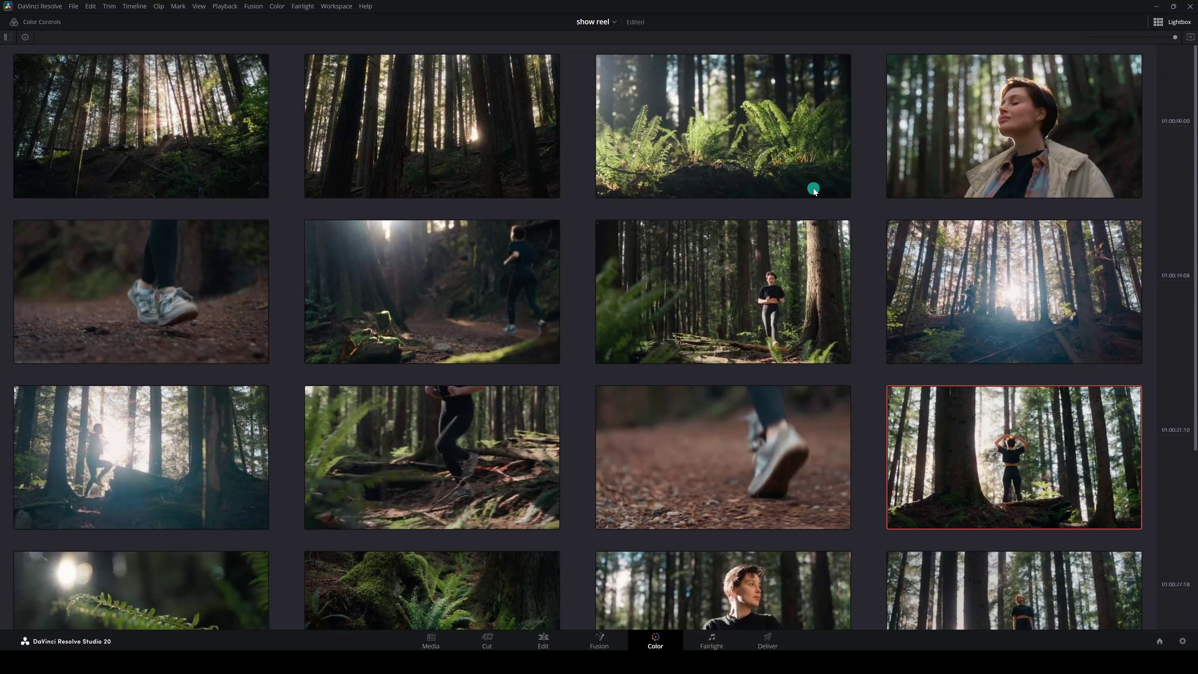